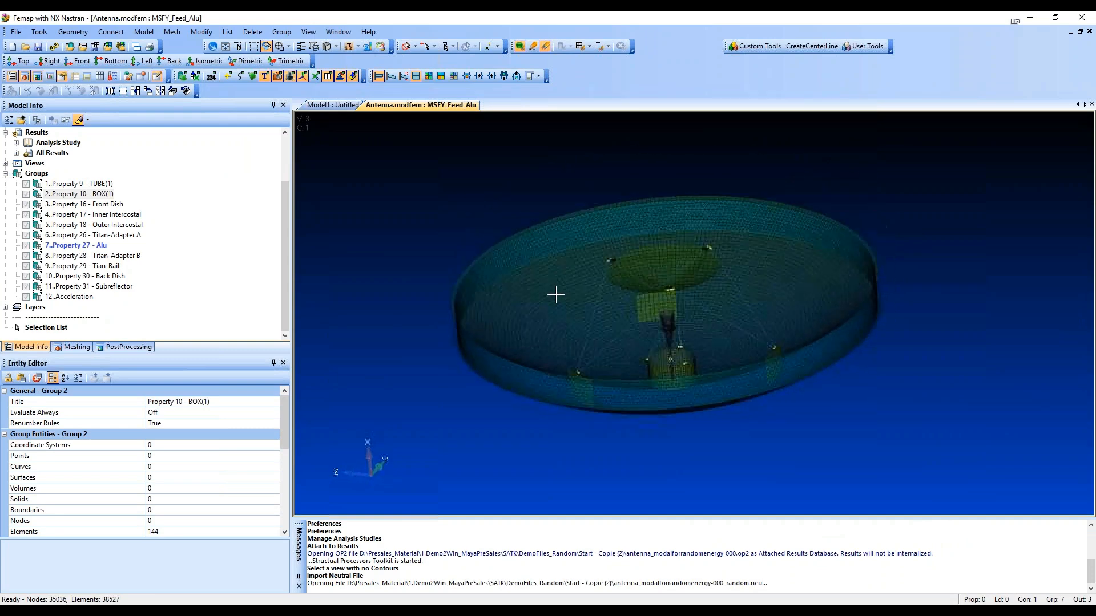
- Check the list of modal output sets available for post-processing without changing the selection, and return to the model tree
{"action": "left_click", "coordinate": [143, 60]}
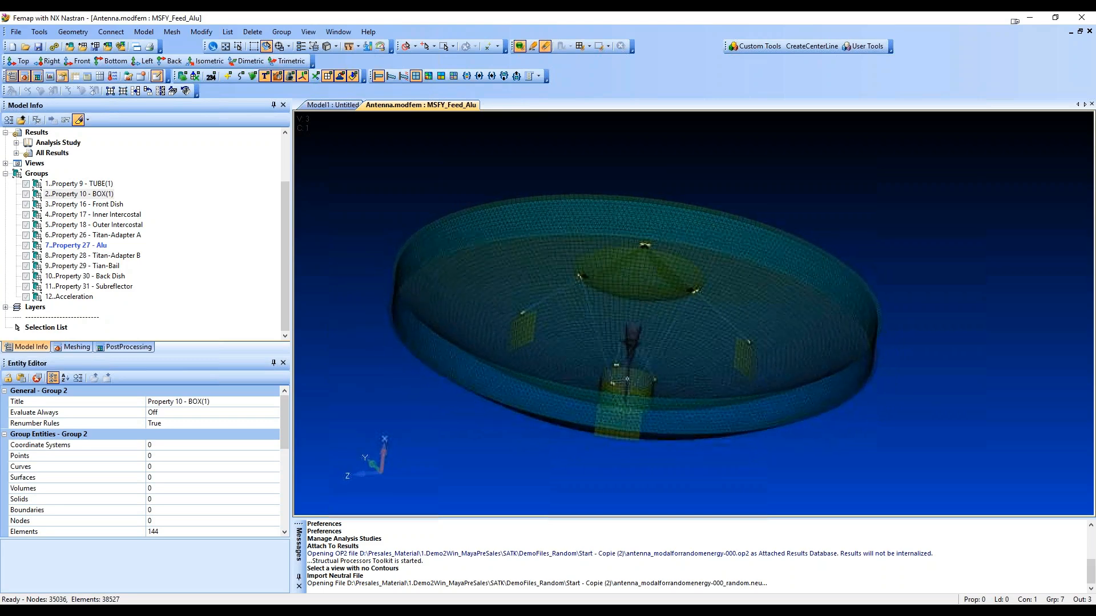
{"action": "left_click", "coordinate": [122, 346]}
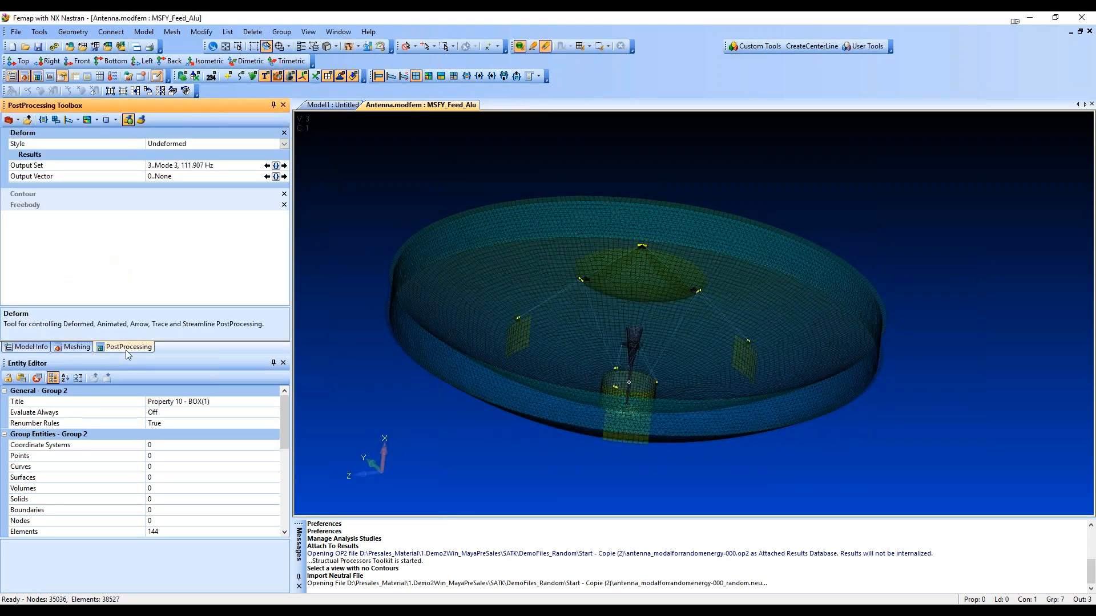
{"action": "left_click", "coordinate": [187, 145]}
{"action": "left_click", "coordinate": [276, 166]}
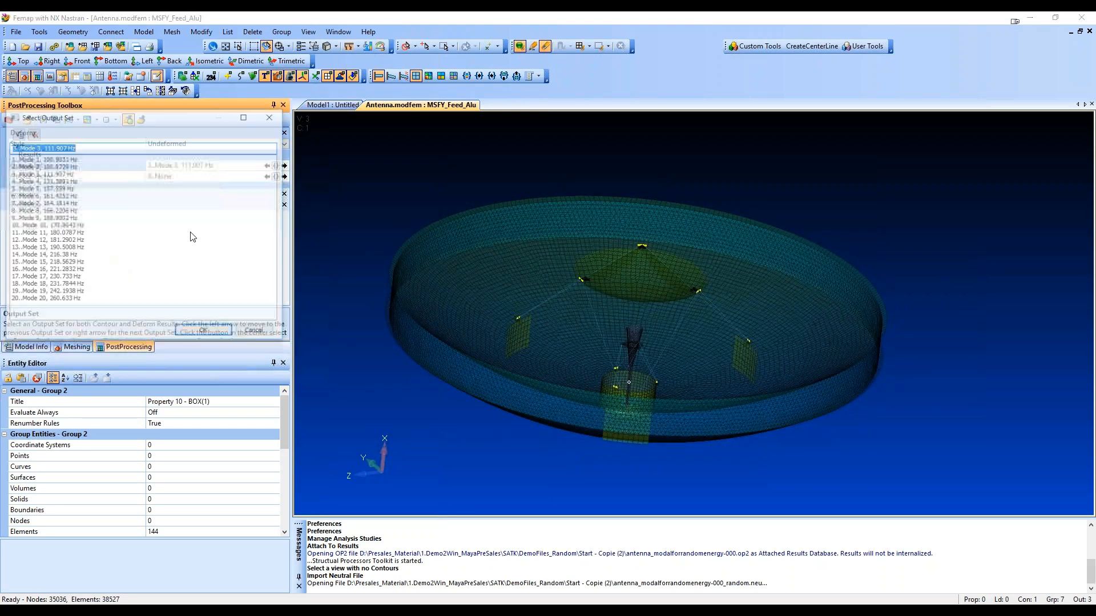
{"action": "left_click", "coordinate": [257, 331]}
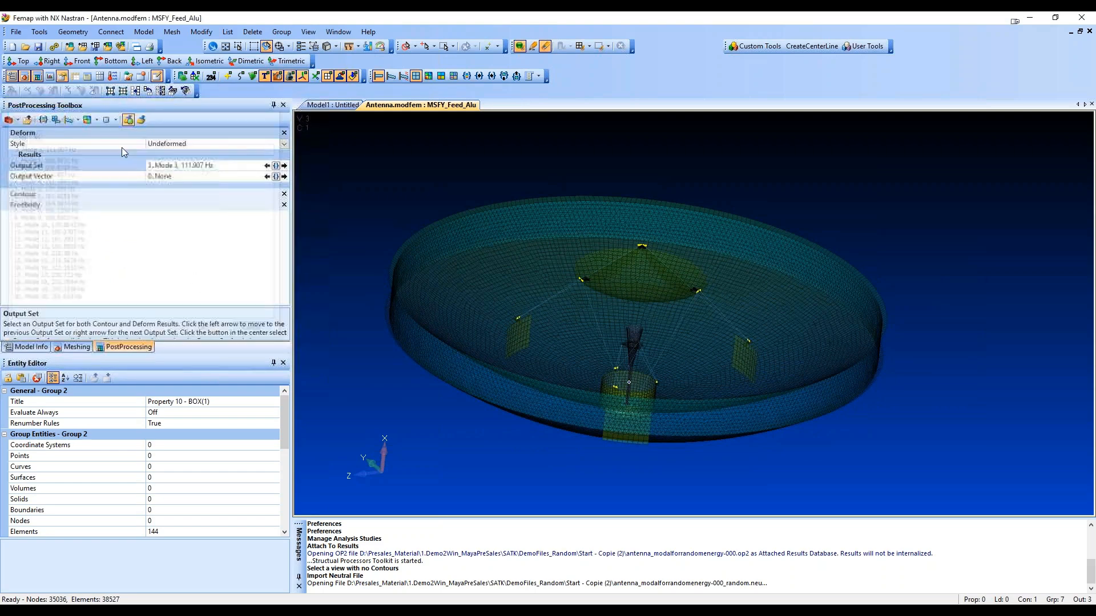
{"action": "left_click", "coordinate": [26, 347]}
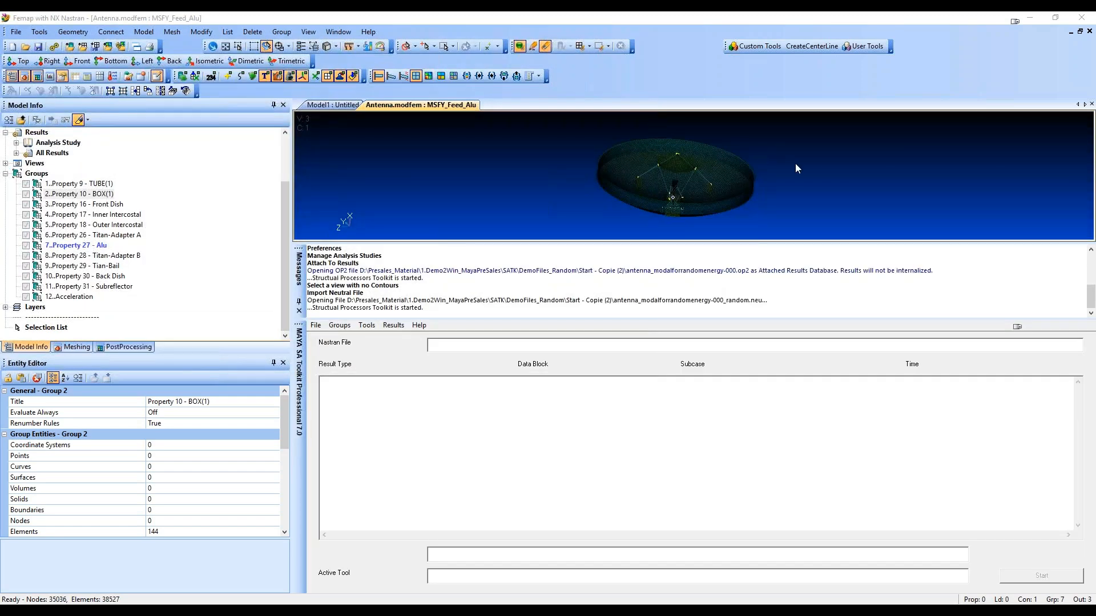
{"action": "left_click_drag", "start_coordinate": [1095, 96], "coordinate": [747, 110]}
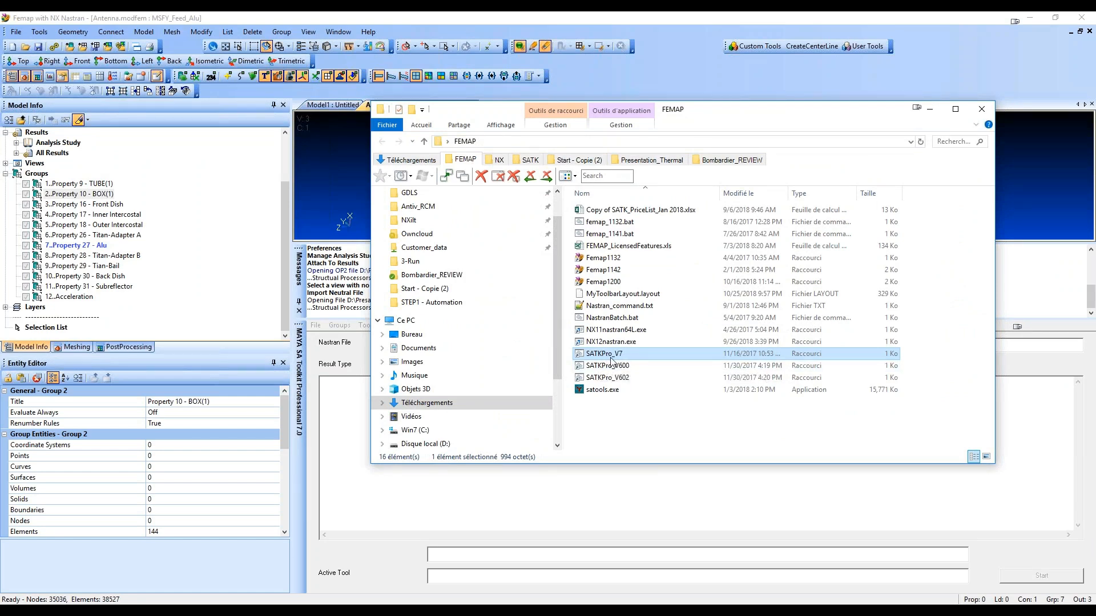
{"action": "left_click", "coordinate": [71, 31]}
{"action": "mouse_move", "coordinate": [39, 31]}
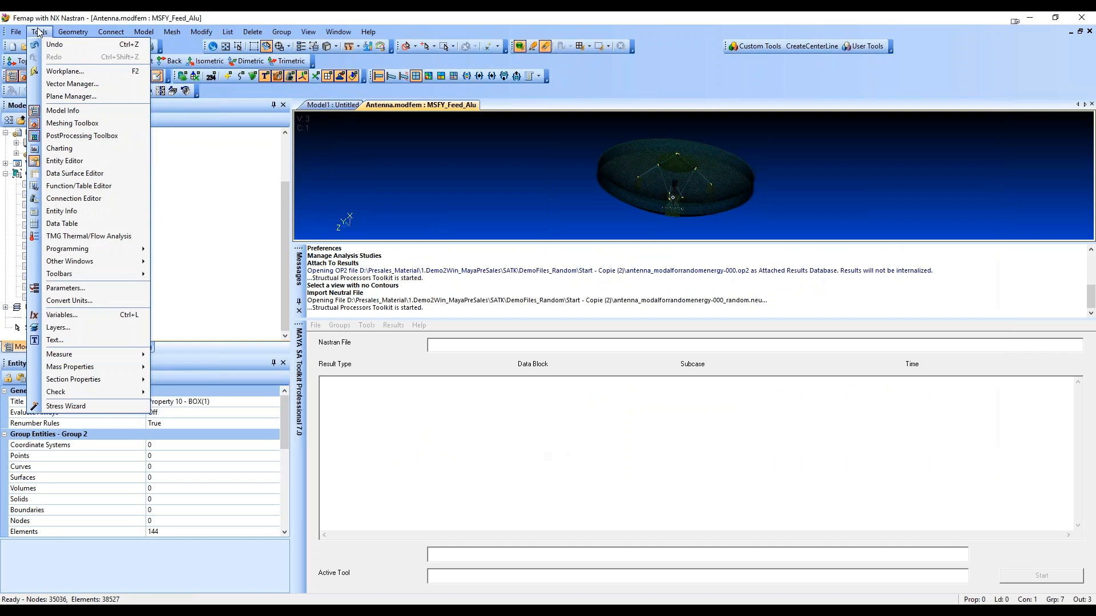
{"action": "mouse_move", "coordinate": [108, 251]}
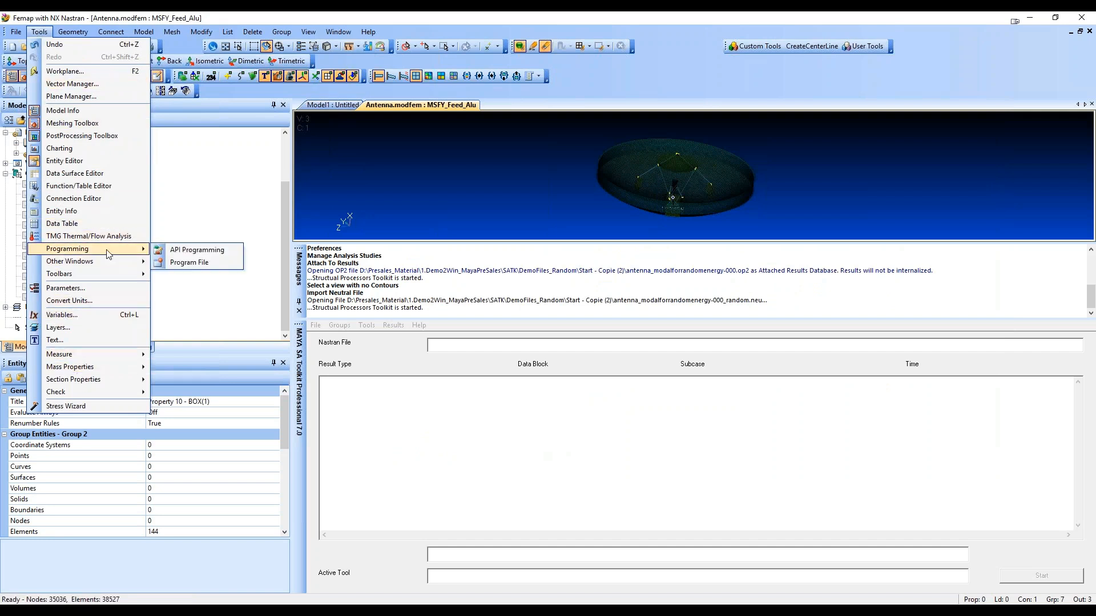
{"action": "left_click", "coordinate": [805, 477]}
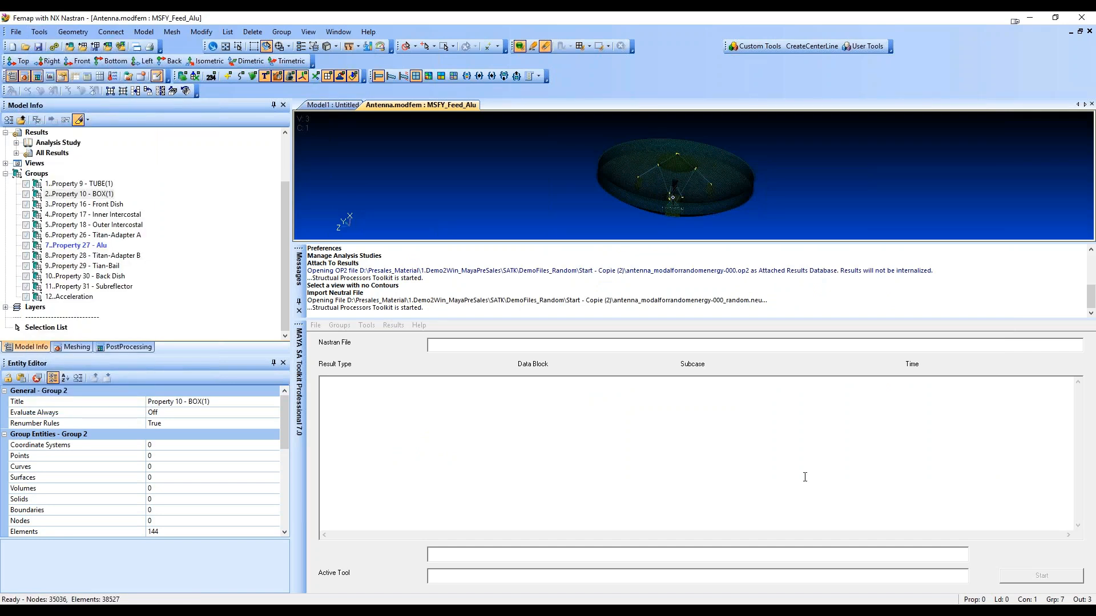
{"action": "key", "text": "alt+Tab"}
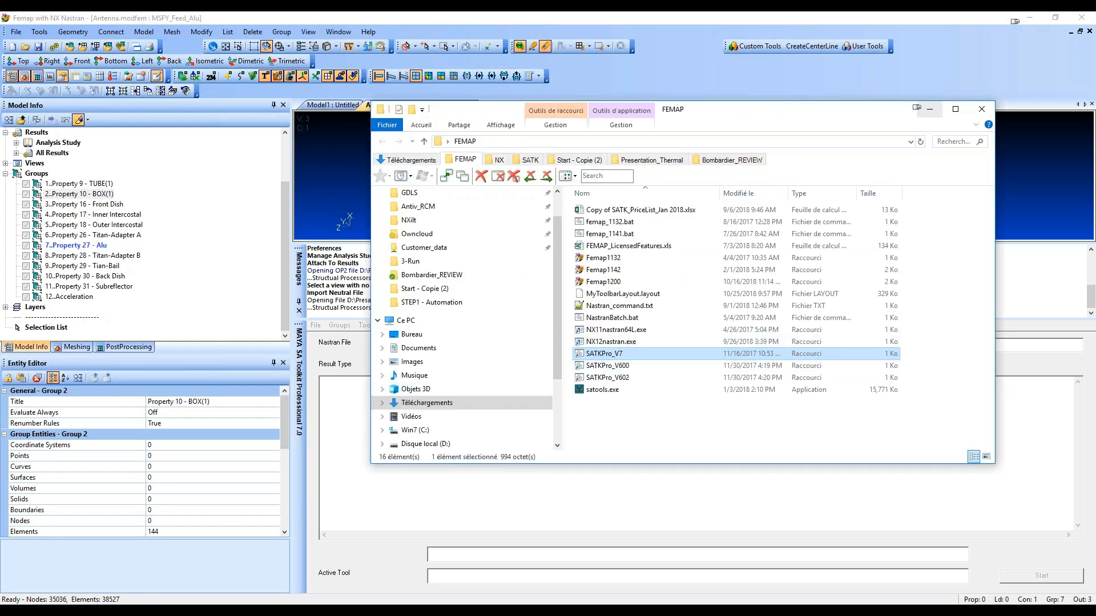
{"action": "left_click", "coordinate": [930, 109]}
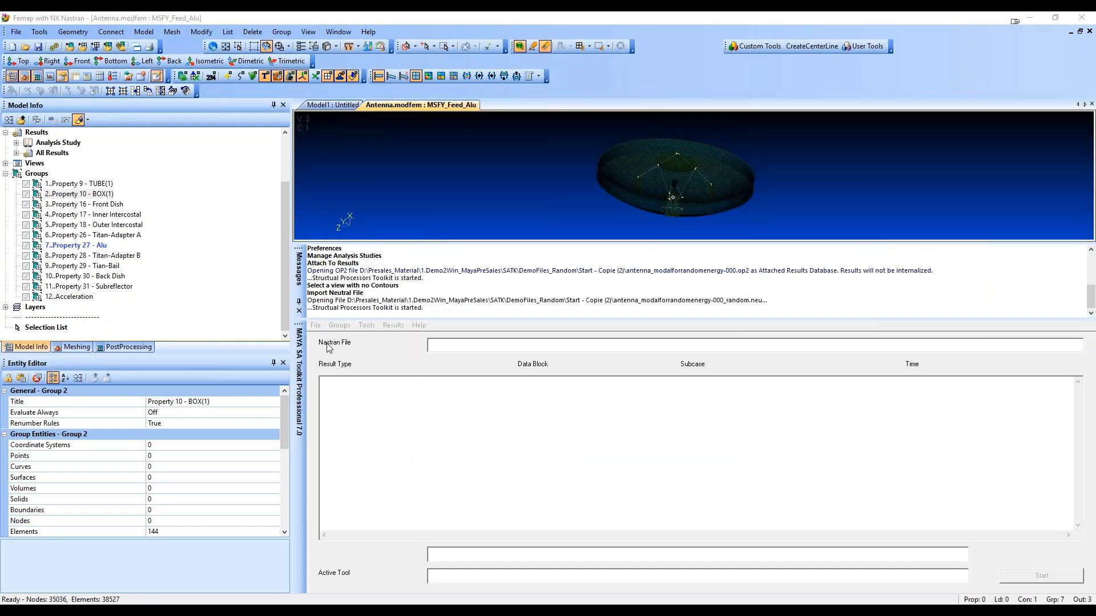
- Dock the MAYA SA Toolkit pane between the graphics window and the Messages pane, and reduce its height
{"action": "double_click", "coordinate": [300, 334]}
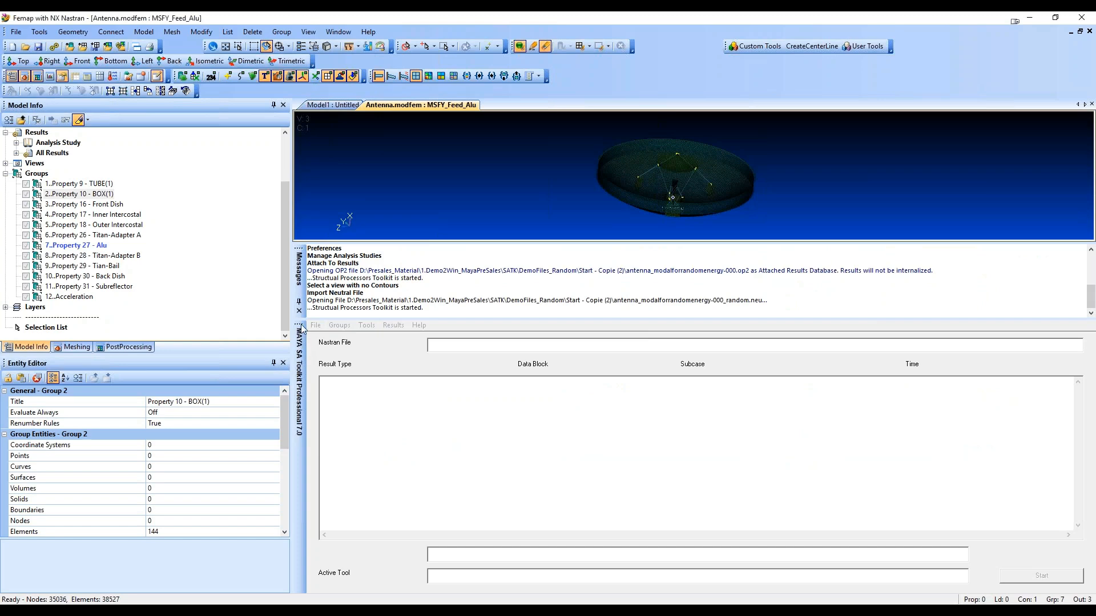
{"action": "left_click_drag", "start_coordinate": [717, 314], "coordinate": [548, 576]}
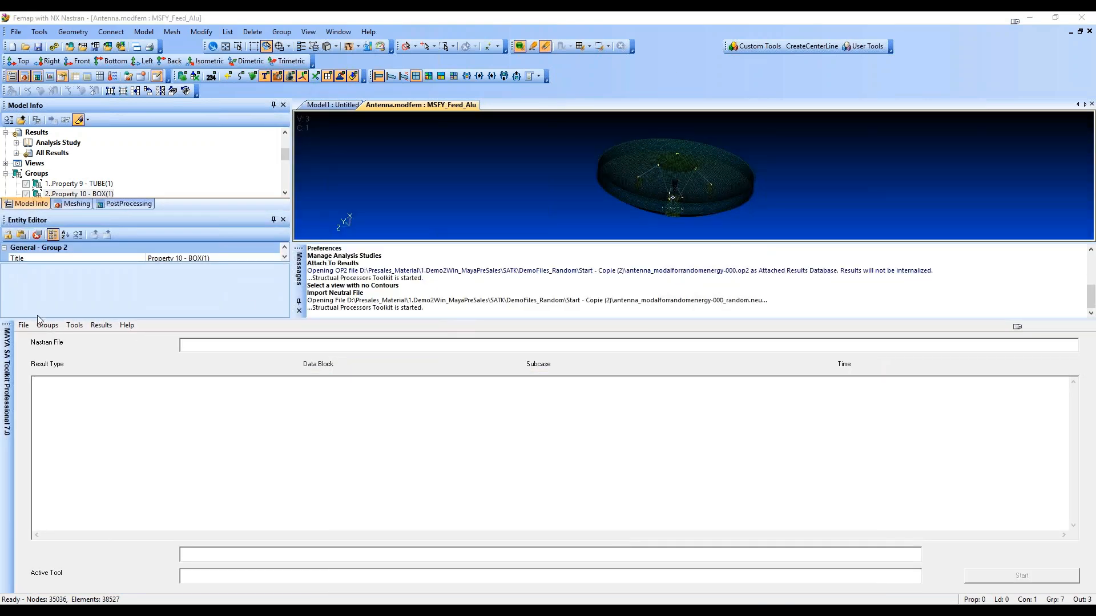
{"action": "left_click_drag", "start_coordinate": [6, 331], "coordinate": [694, 333]}
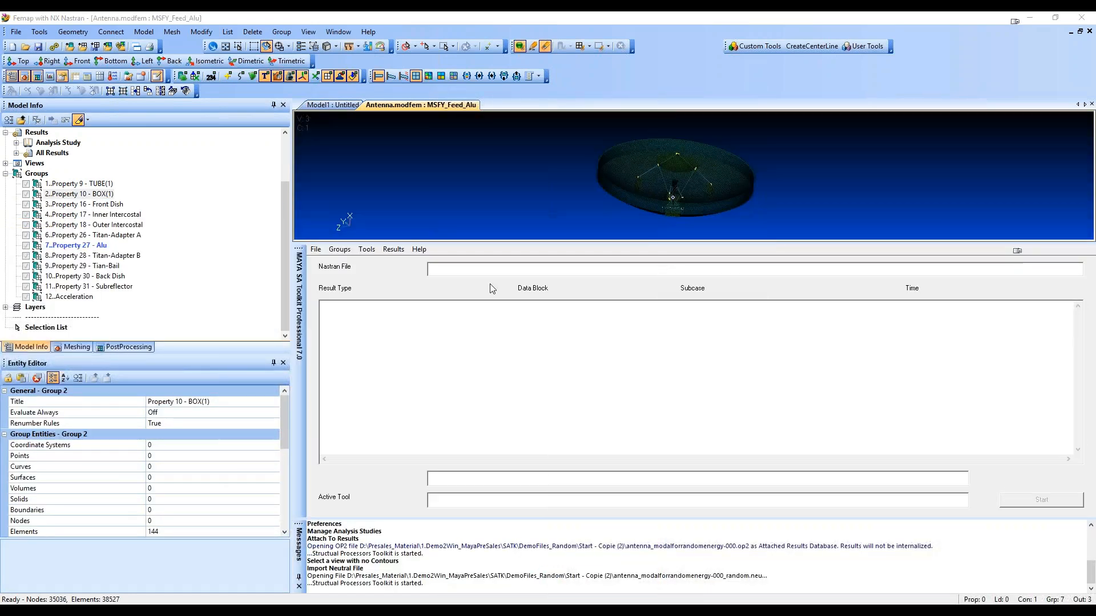
{"action": "left_click_drag", "start_coordinate": [523, 245], "coordinate": [524, 304]}
- Load the Nastran results file antenna_modalforrandomenergy-000.op2 into the MAYA SA Toolkit with Quick Open
{"action": "left_click", "coordinate": [316, 309]}
{"action": "left_click", "coordinate": [347, 322]}
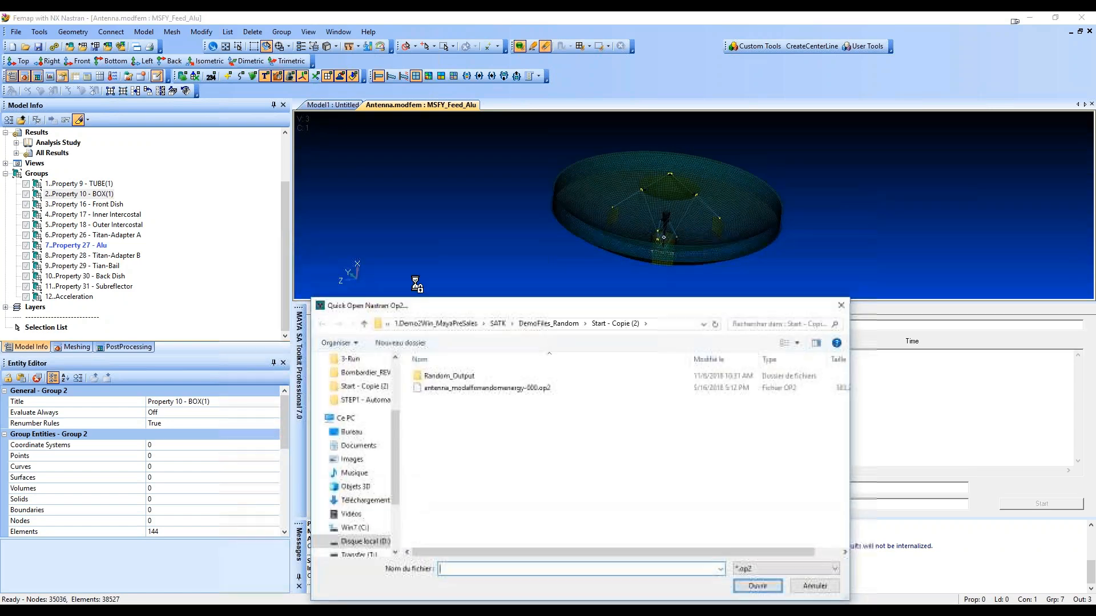
{"action": "left_click", "coordinate": [286, 278]}
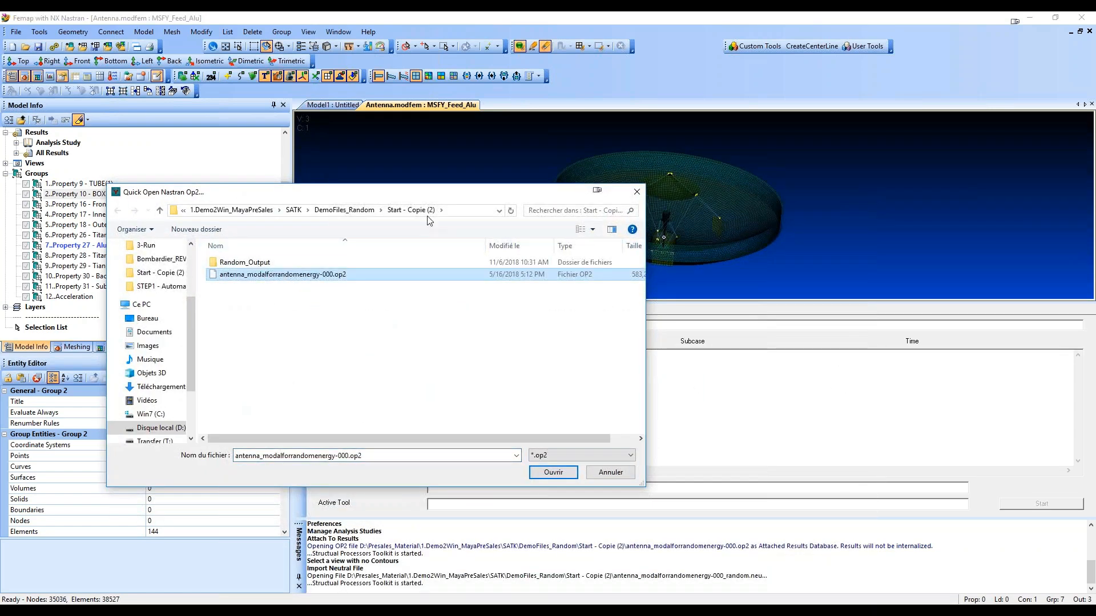
{"action": "left_click", "coordinate": [556, 477]}
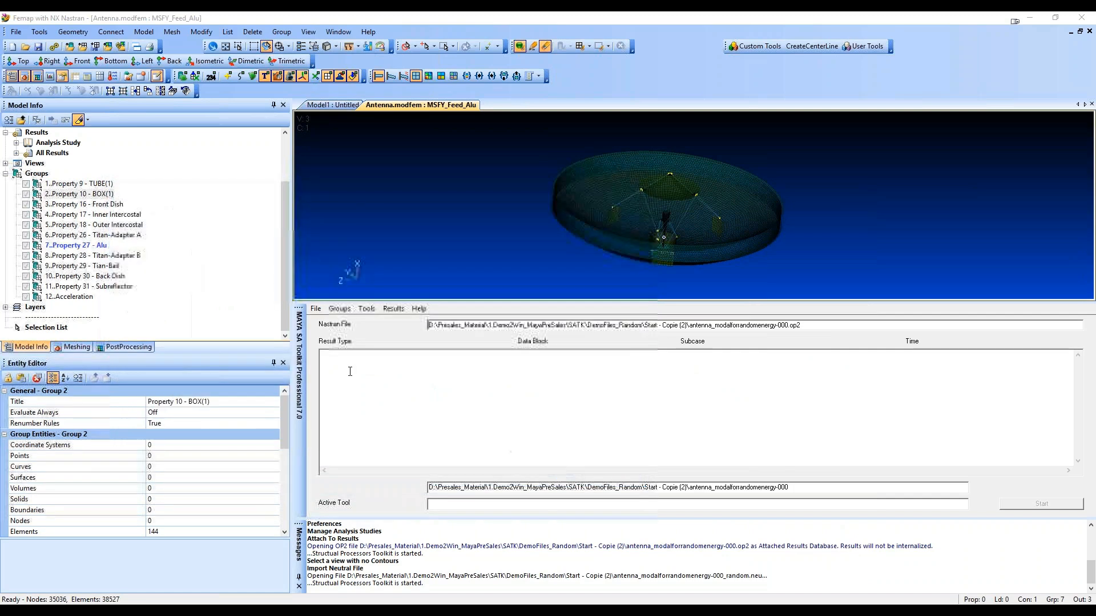
- Set the toolkit's project directory to the Random_Output folder, keeping the project name antenna_modalforrandomenergy-000
{"action": "left_click", "coordinate": [315, 309]}
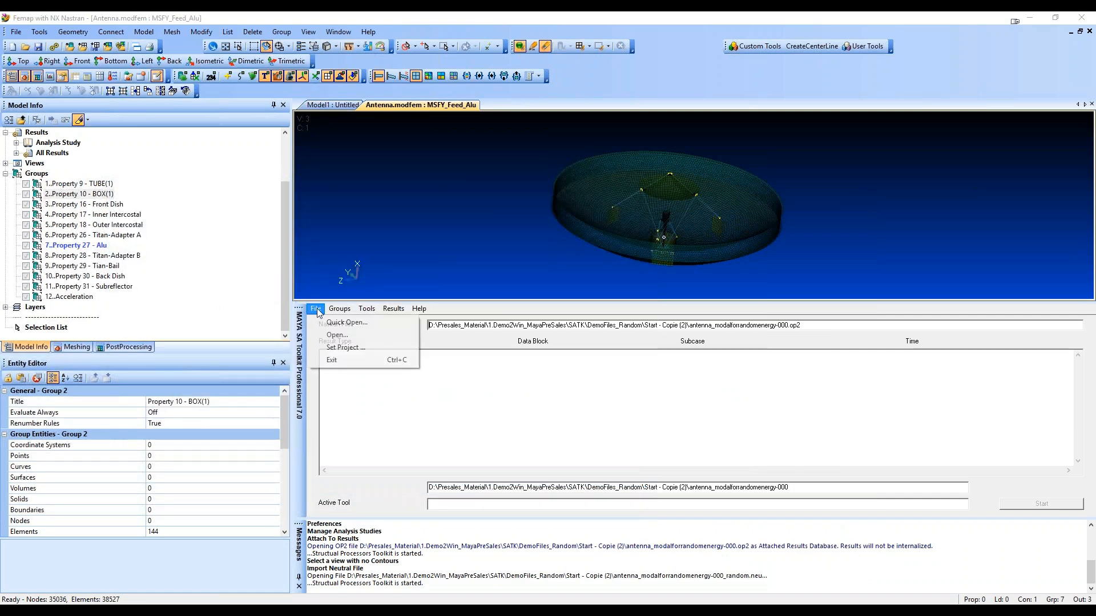
{"action": "left_click", "coordinate": [333, 347]}
{"action": "left_click_drag", "start_coordinate": [409, 327], "coordinate": [312, 266]}
{"action": "left_click", "coordinate": [286, 373]}
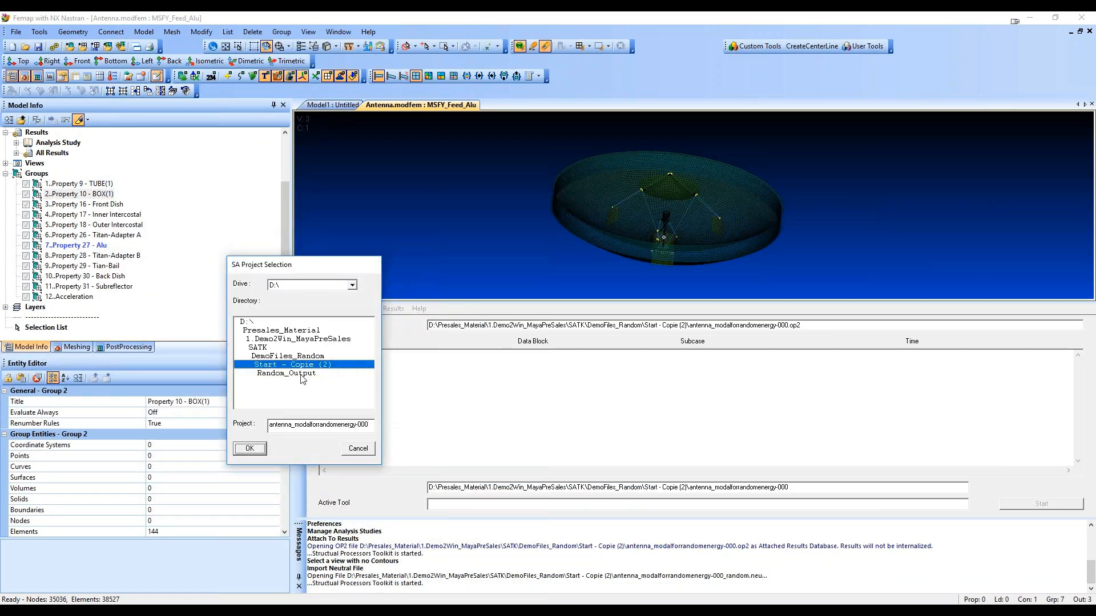
{"action": "left_click", "coordinate": [250, 449]}
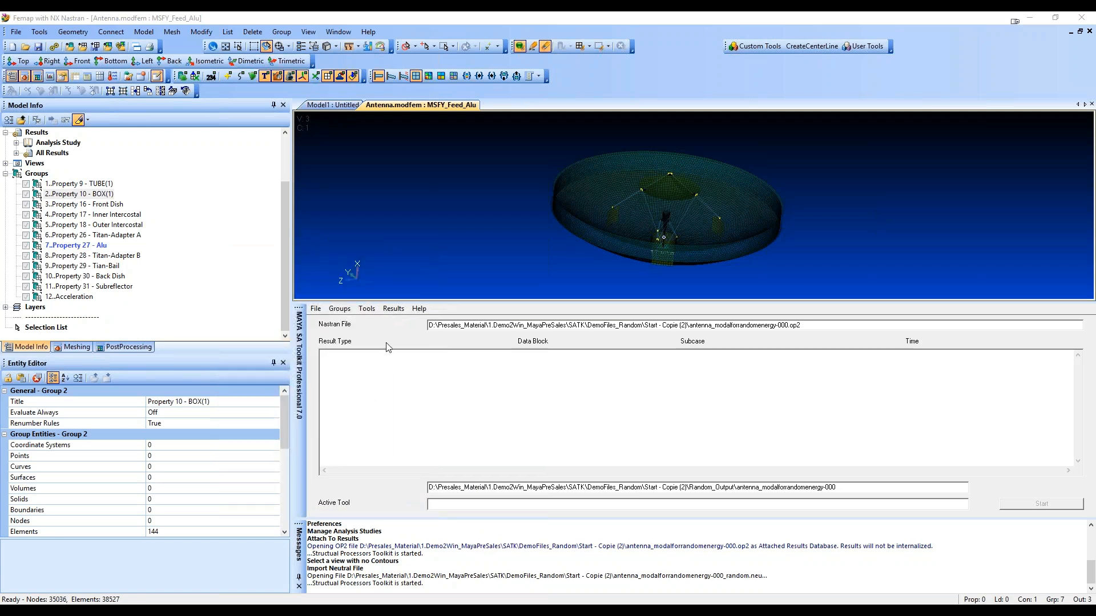
- Highlight several property groups, ending with Property 27 - Alu, and import the groups from the active FEMAP model into the toolkit
{"action": "left_click", "coordinate": [80, 194]}
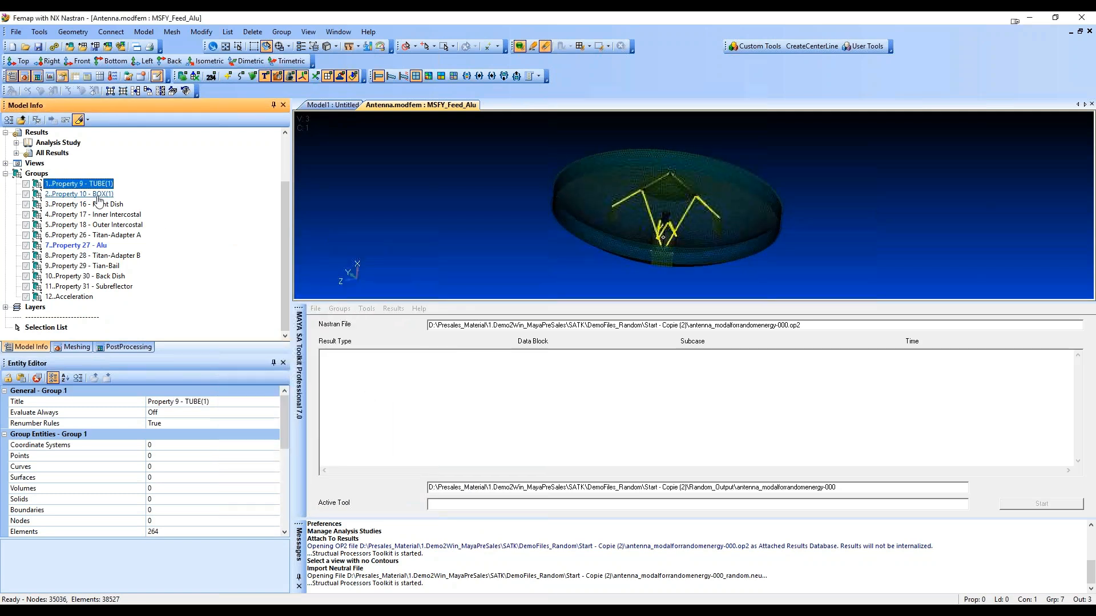
{"action": "left_click", "coordinate": [100, 206]}
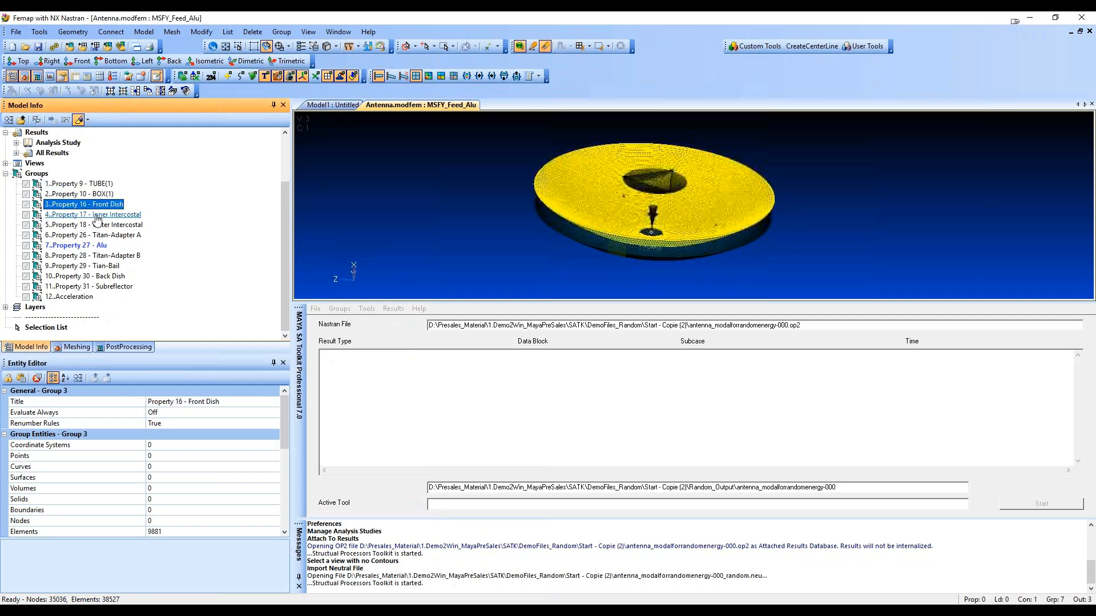
{"action": "left_click", "coordinate": [94, 235]}
{"action": "left_click", "coordinate": [86, 245]}
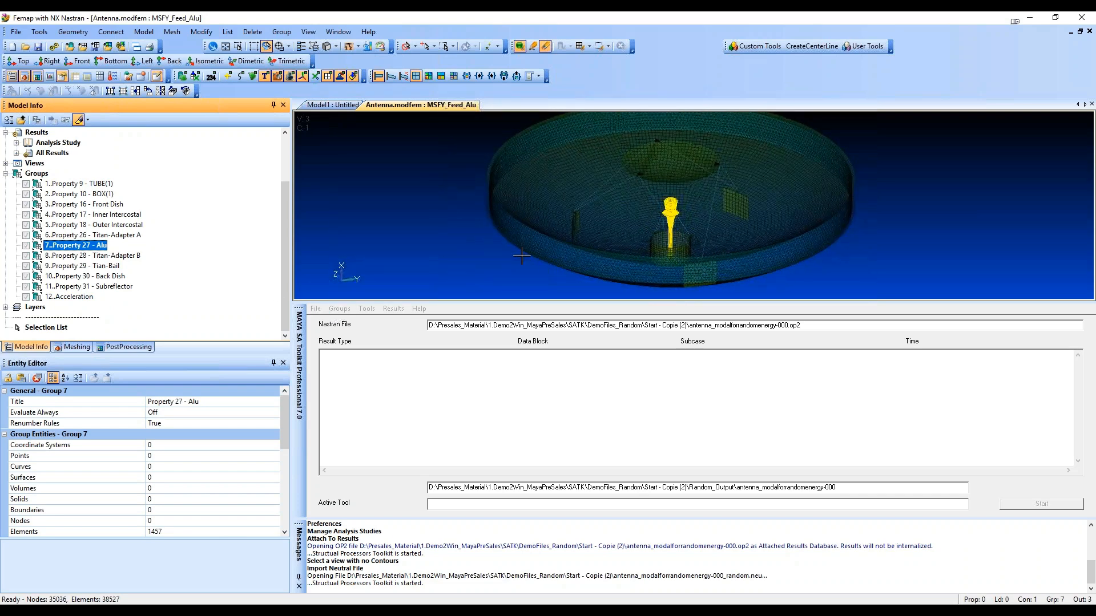
{"action": "left_click", "coordinate": [340, 309]}
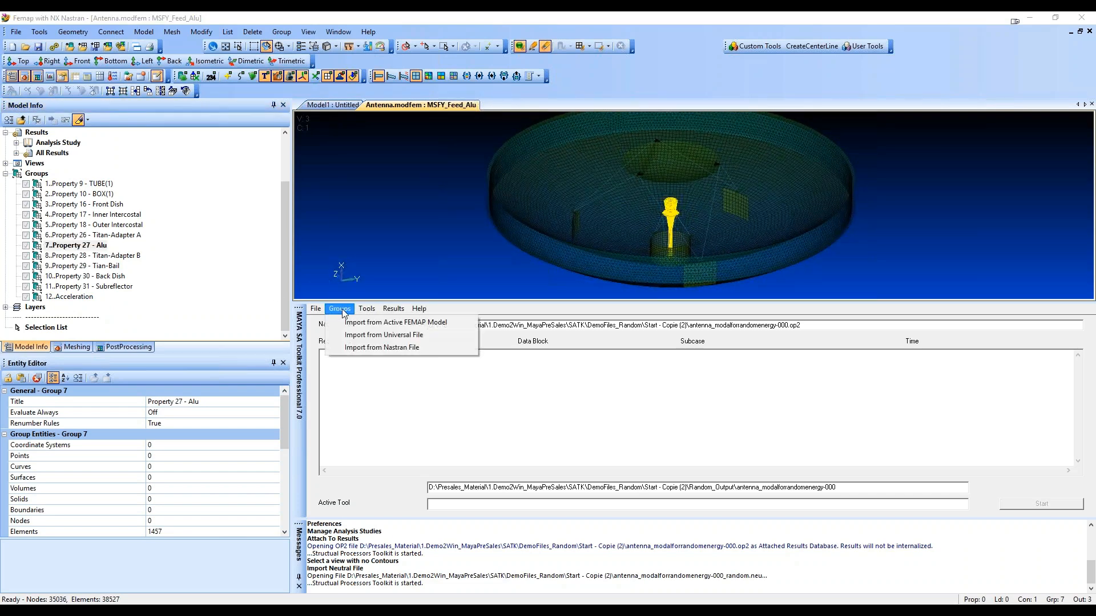
{"action": "left_click", "coordinate": [391, 323]}
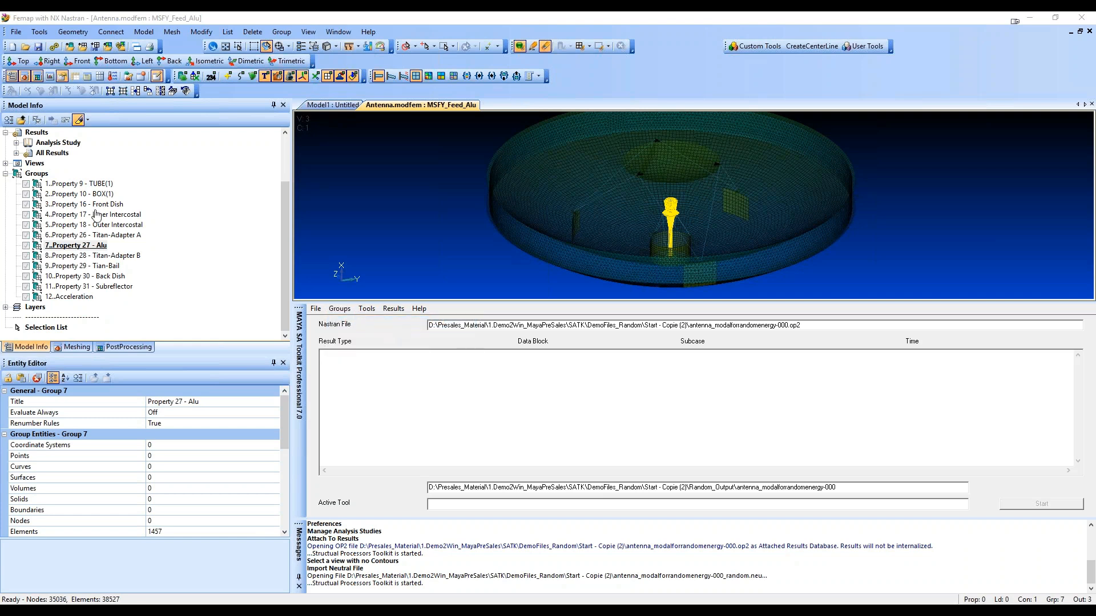
- Start the toolkit's Random Analysis tool and open its base acceleration PSD definition
{"action": "left_click", "coordinate": [339, 309]}
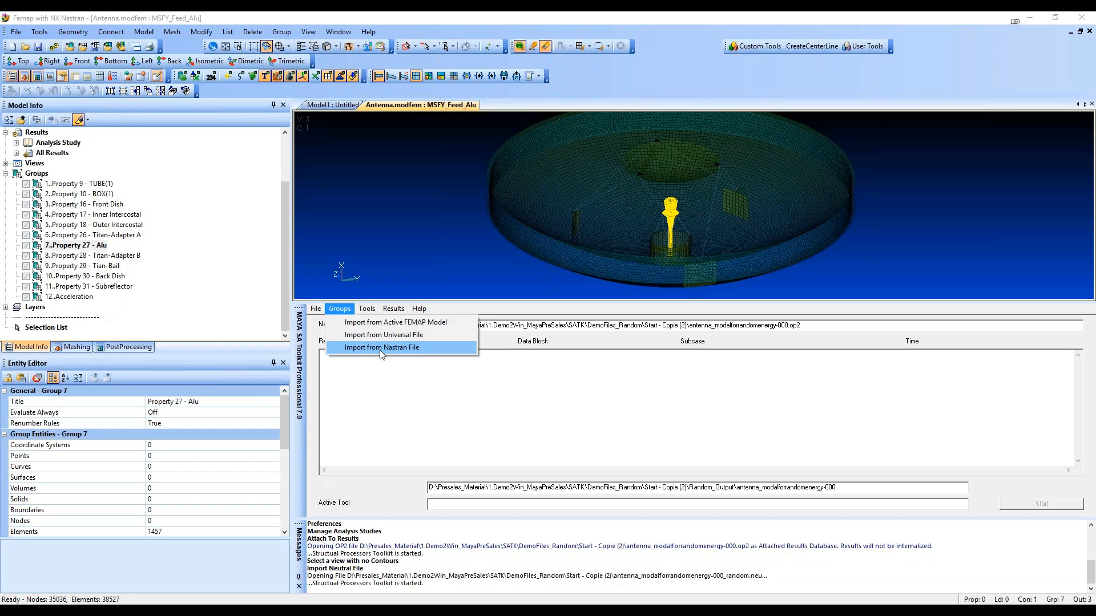
{"action": "mouse_move", "coordinate": [374, 311]}
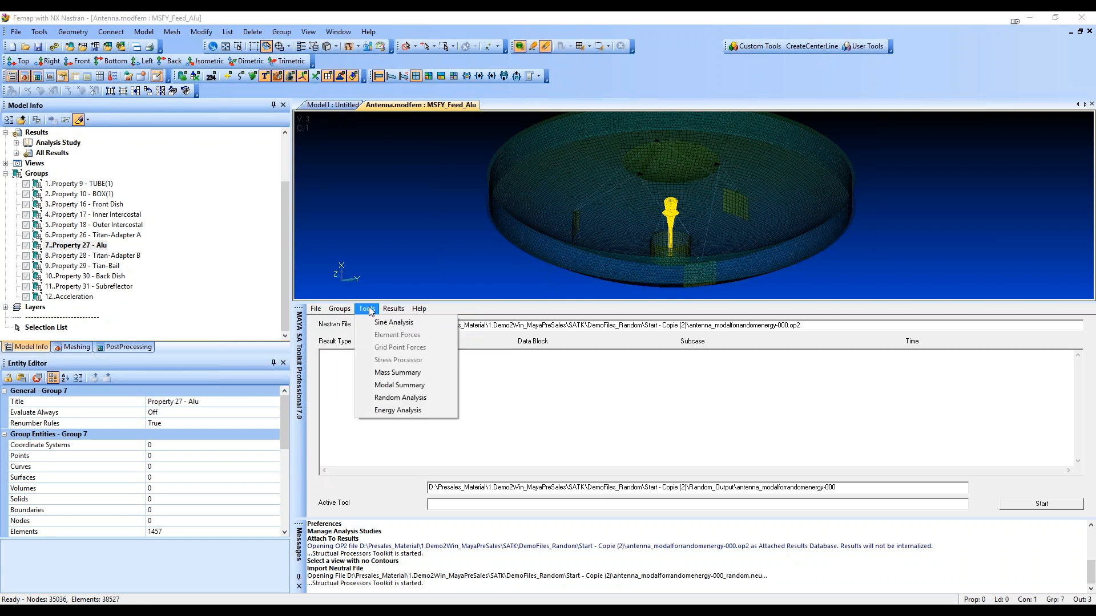
{"action": "left_click", "coordinate": [399, 398]}
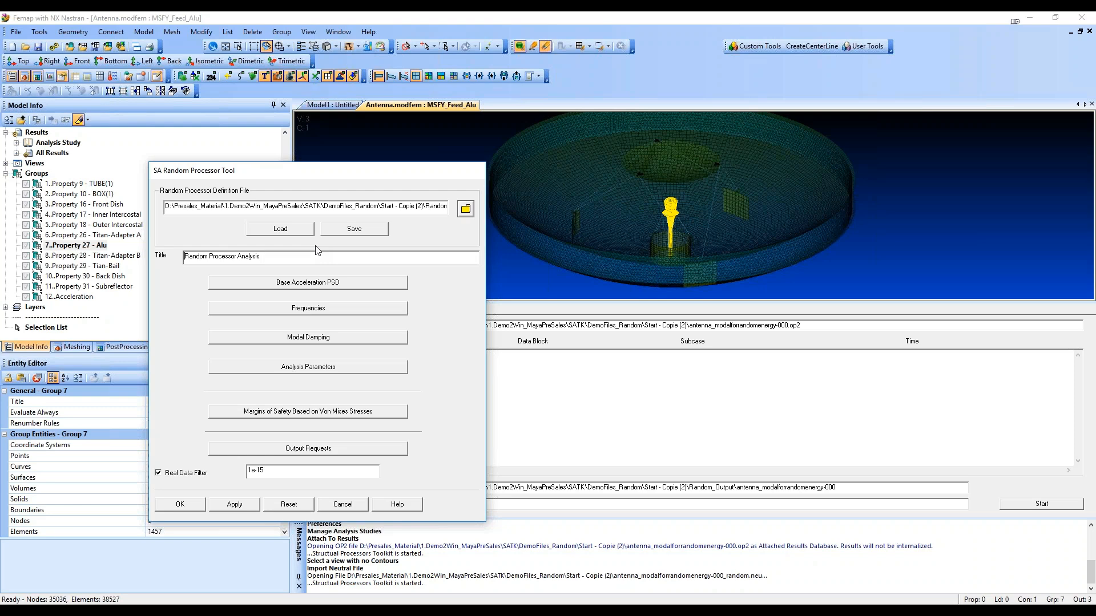
{"action": "left_click", "coordinate": [343, 283]}
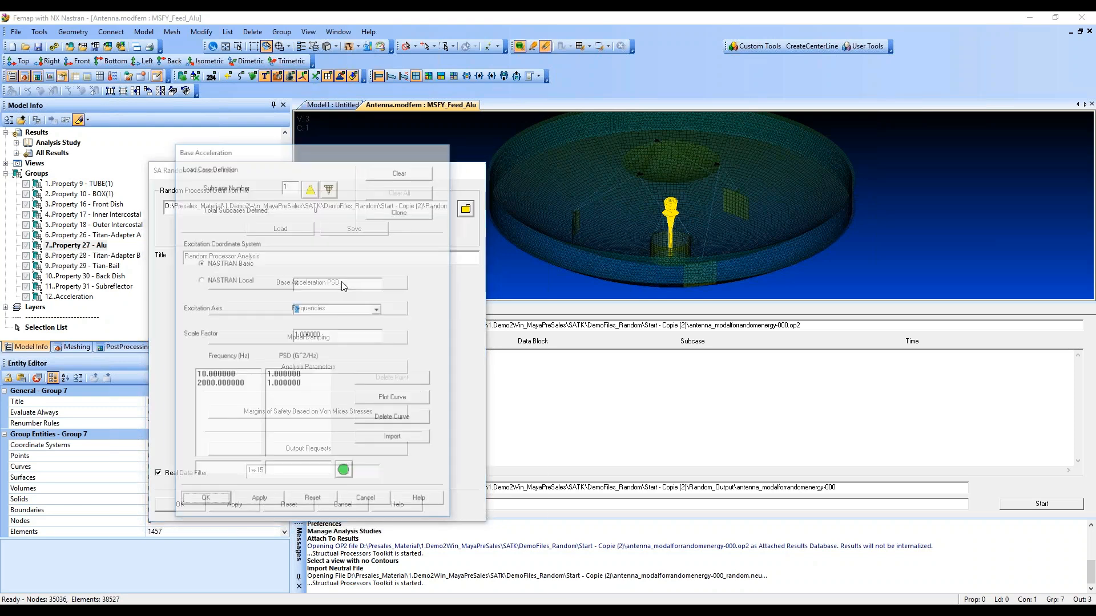
{"action": "left_click_drag", "start_coordinate": [371, 134], "coordinate": [441, 93]}
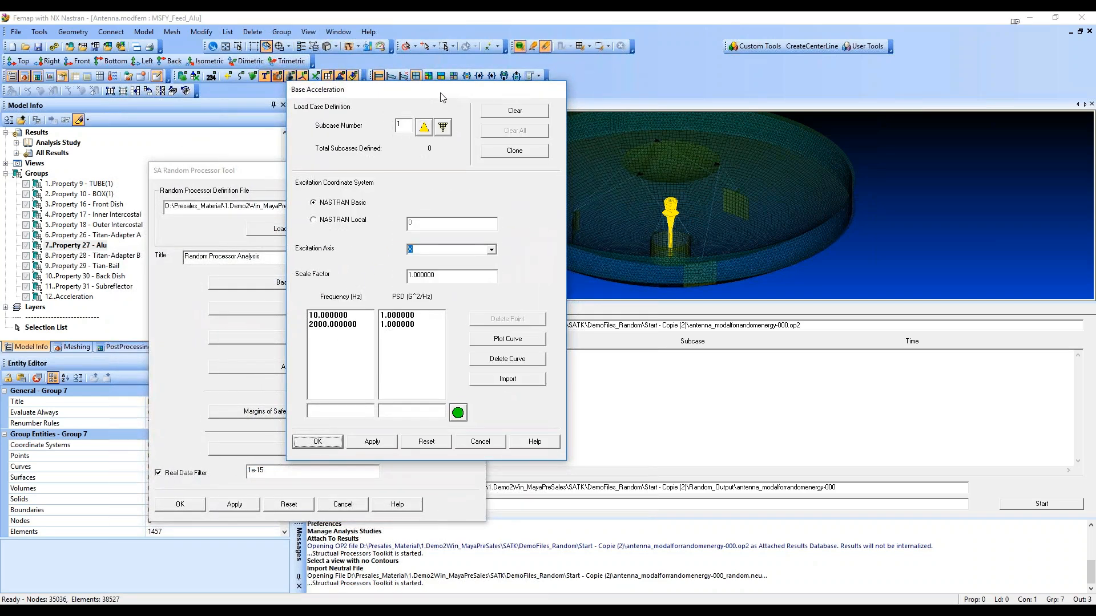
{"action": "left_click", "coordinate": [863, 90]}
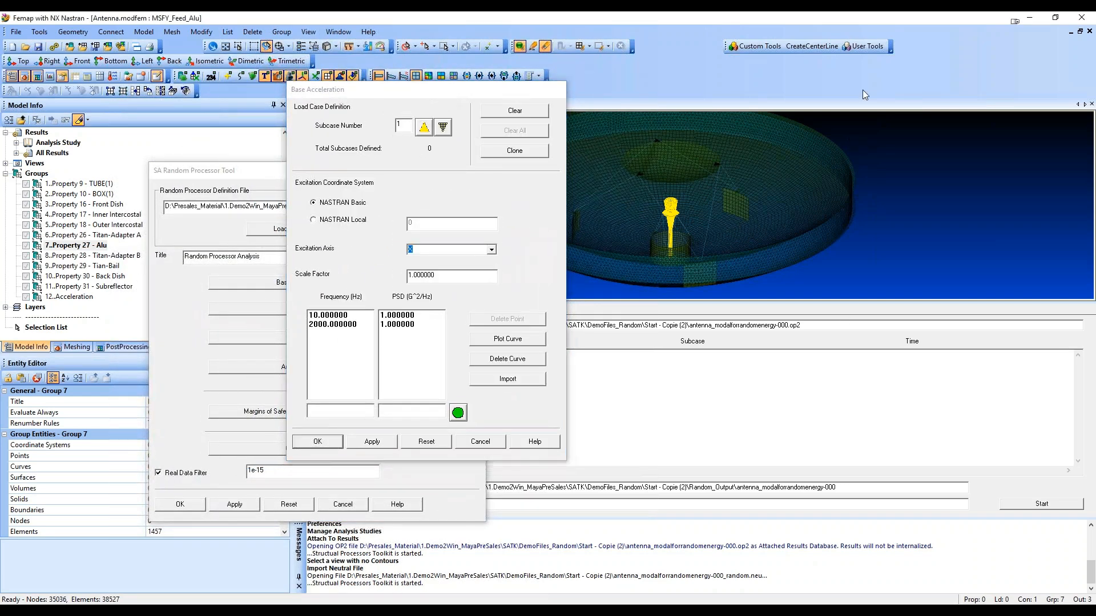
{"action": "middle_click_drag", "start_coordinate": [746, 163], "coordinate": [696, 271]}
{"action": "left_click_drag", "start_coordinate": [416, 92], "coordinate": [343, 79]}
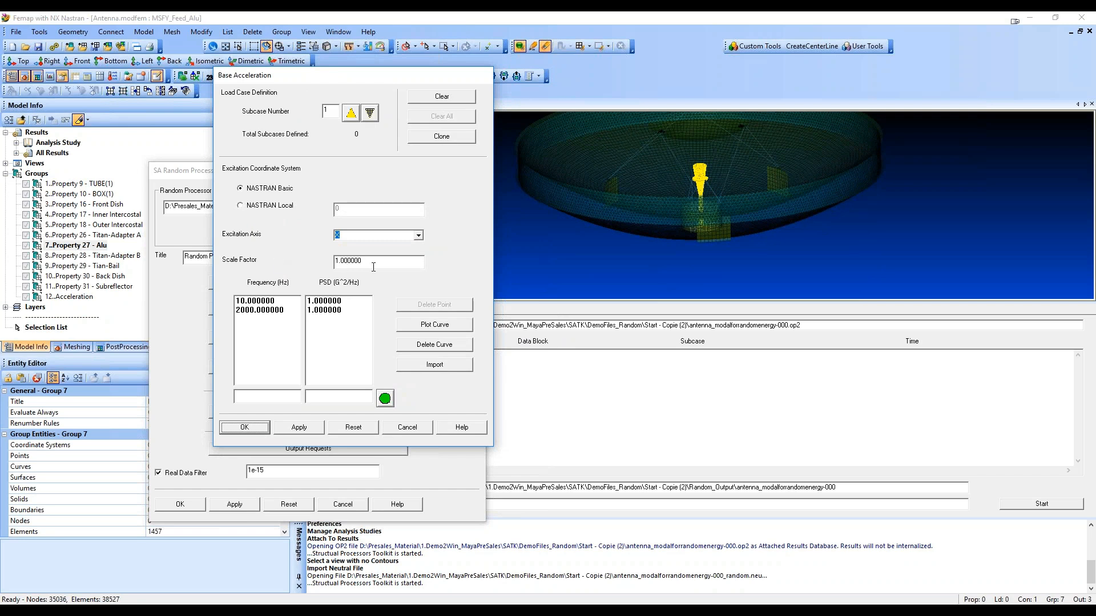
- Set the base acceleration scale factor to 9810 and import the PSD curve from RandomInput.txt, accepting the definition
{"action": "left_click_drag", "start_coordinate": [373, 267], "coordinate": [276, 262]}
{"action": "type", "text": "9810"}
{"action": "left_click", "coordinate": [436, 364]}
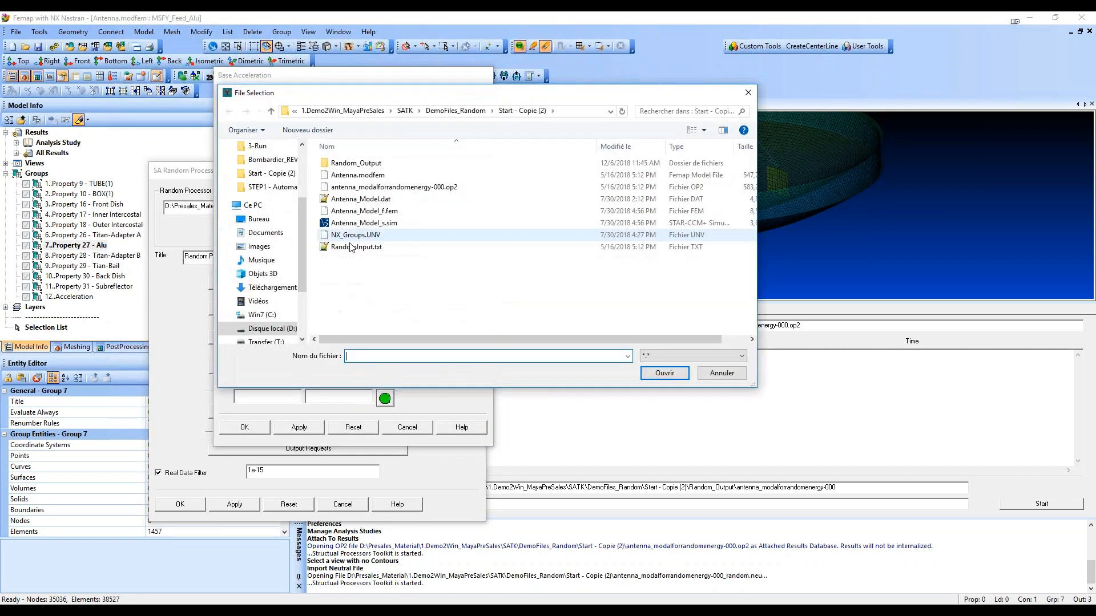
{"action": "left_click", "coordinate": [351, 247]}
{"action": "left_click", "coordinate": [664, 372]}
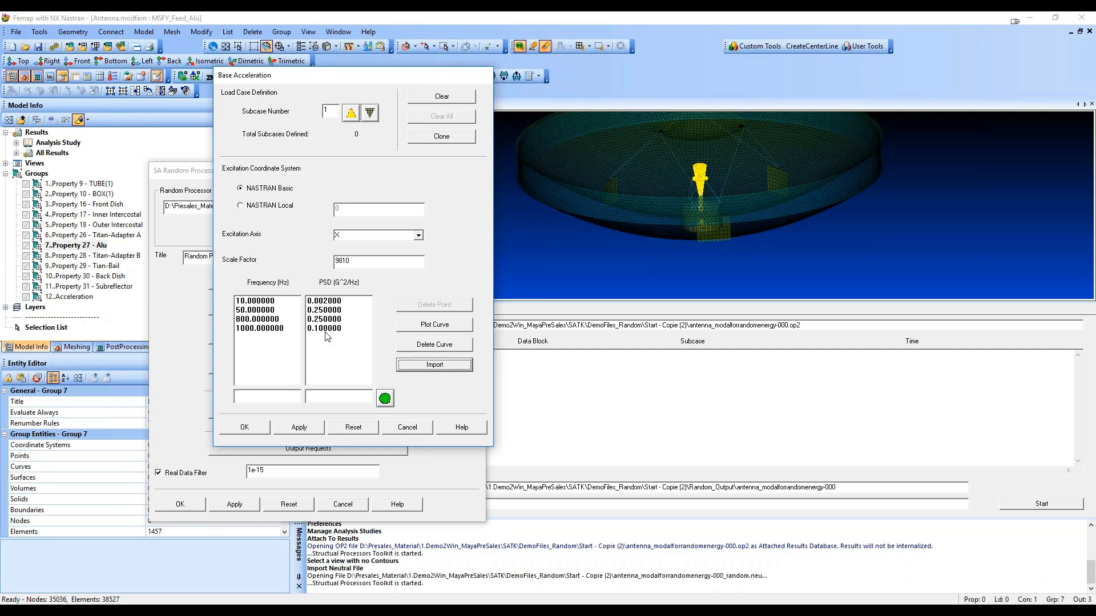
{"action": "left_click", "coordinate": [252, 428]}
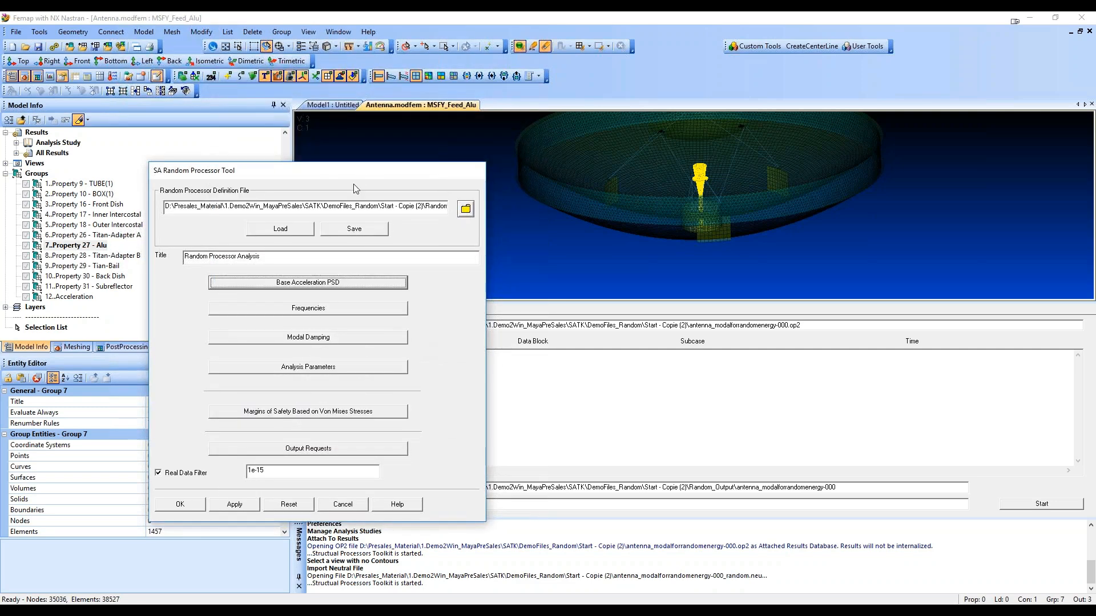
- Recheck and accept the base acceleration PSD, and accept the frequency settings with modal superposition over all modes
{"action": "left_click", "coordinate": [330, 284]}
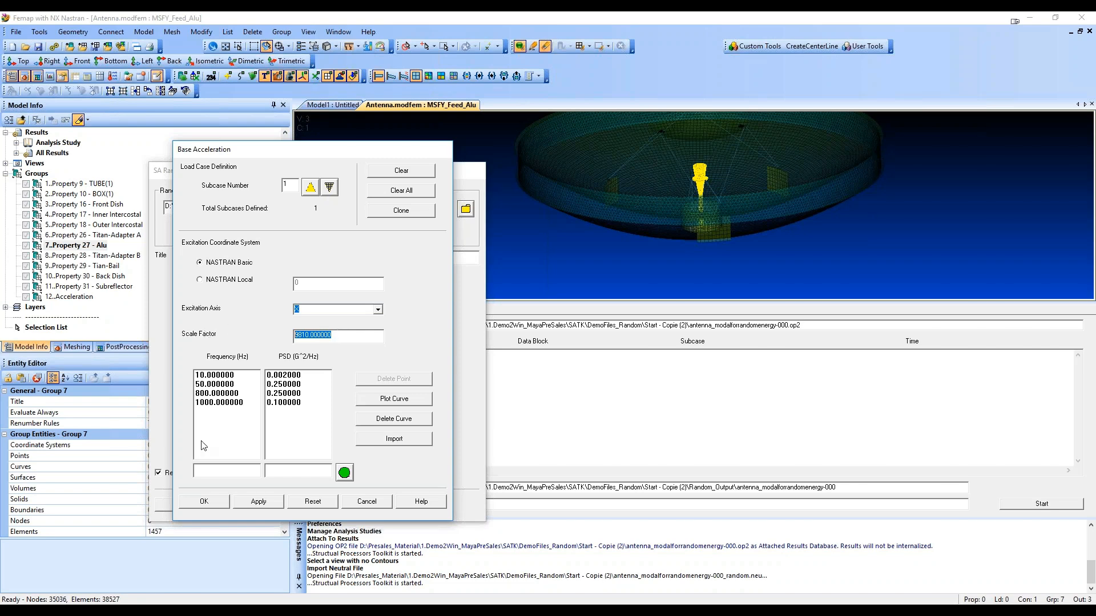
{"action": "left_click", "coordinate": [205, 502]}
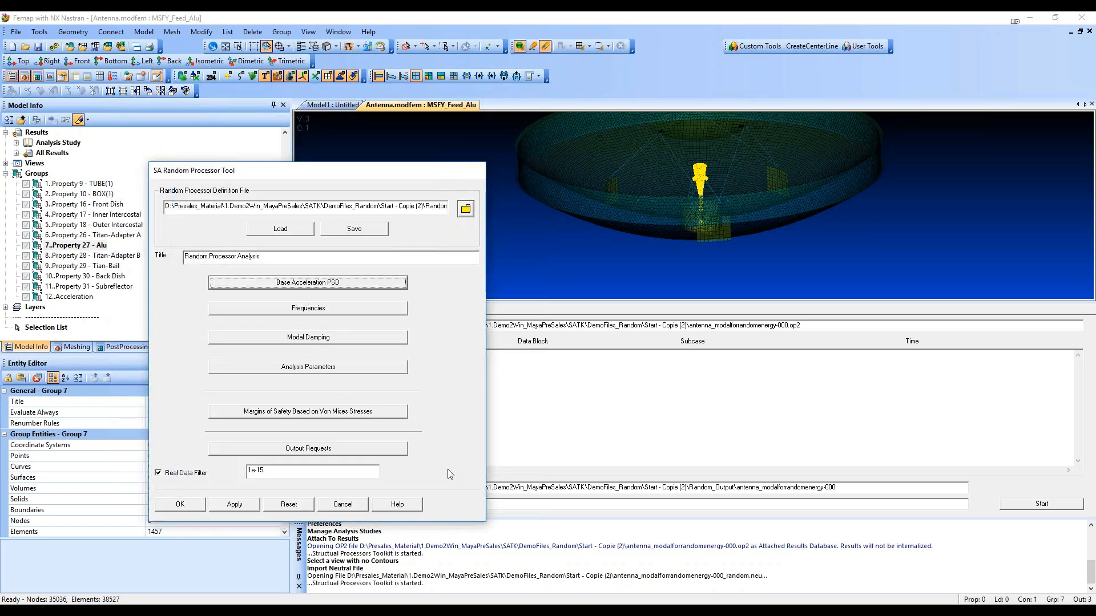
{"action": "left_click", "coordinate": [334, 309]}
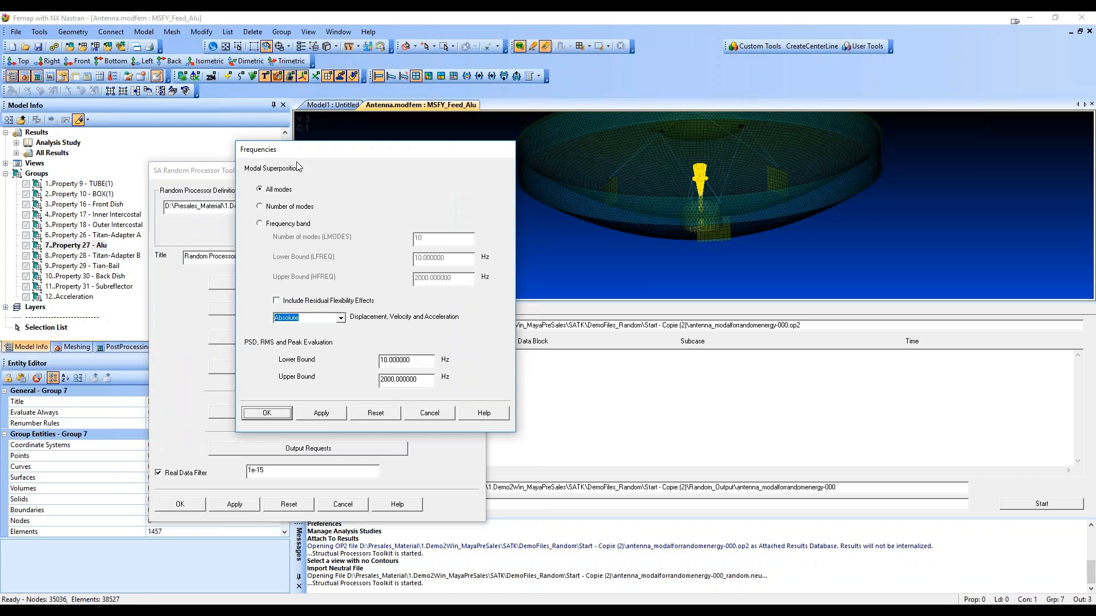
{"action": "left_click_drag", "start_coordinate": [332, 151], "coordinate": [606, 212]}
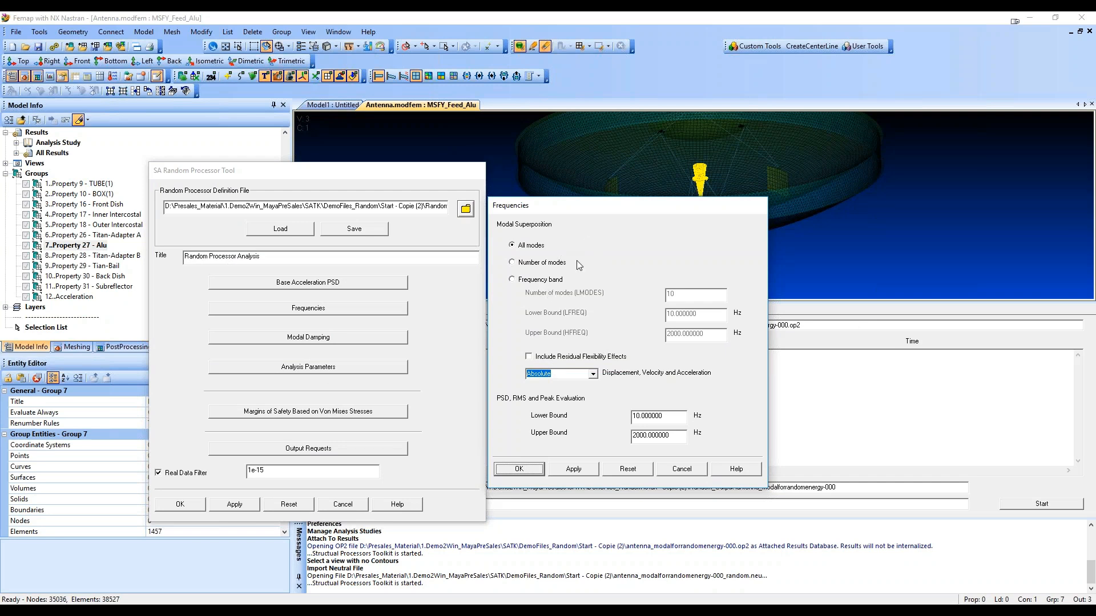
{"action": "left_click", "coordinate": [512, 245]}
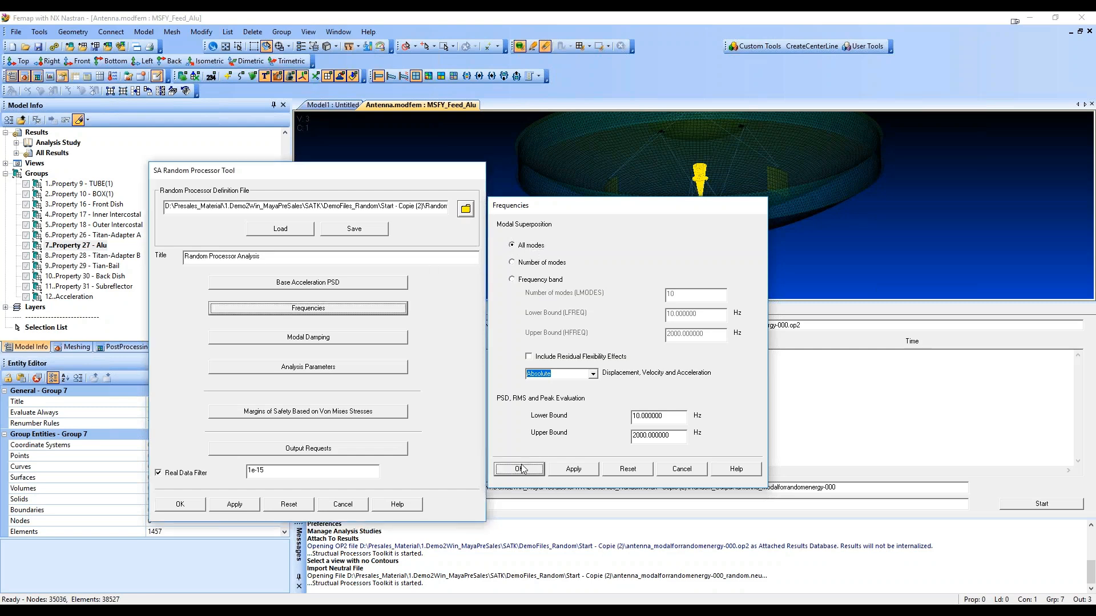
{"action": "left_click", "coordinate": [521, 469]}
- Accept the modal damping curve and the analysis parameters, keeping 3 Gaussian standard deviations and the Advanced Hybrid Method
{"action": "left_click", "coordinate": [340, 340]}
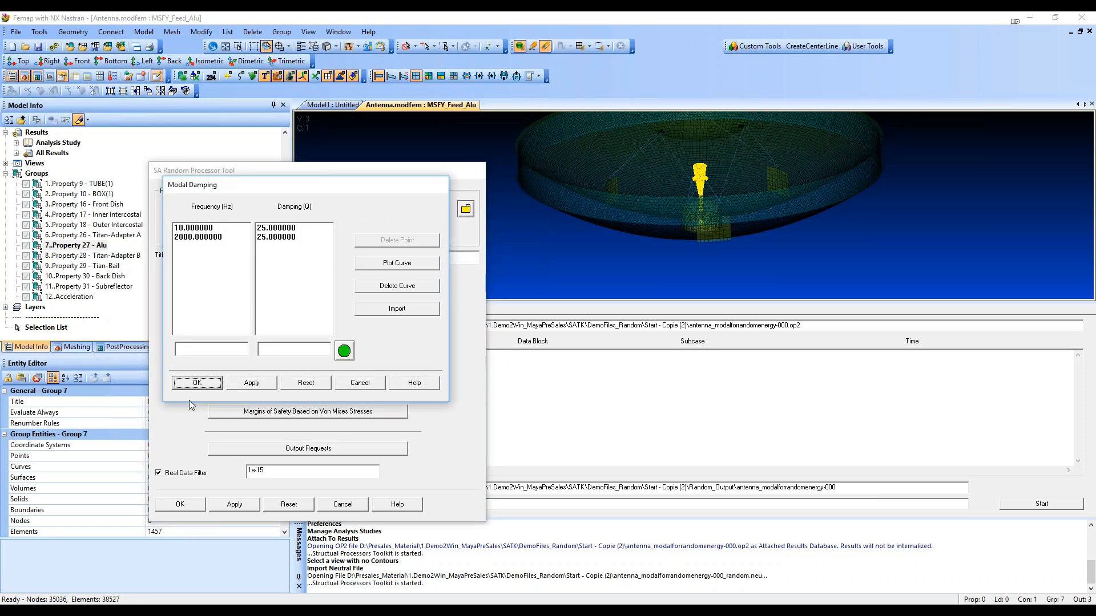
{"action": "left_click", "coordinate": [200, 381]}
{"action": "left_click", "coordinate": [328, 367]}
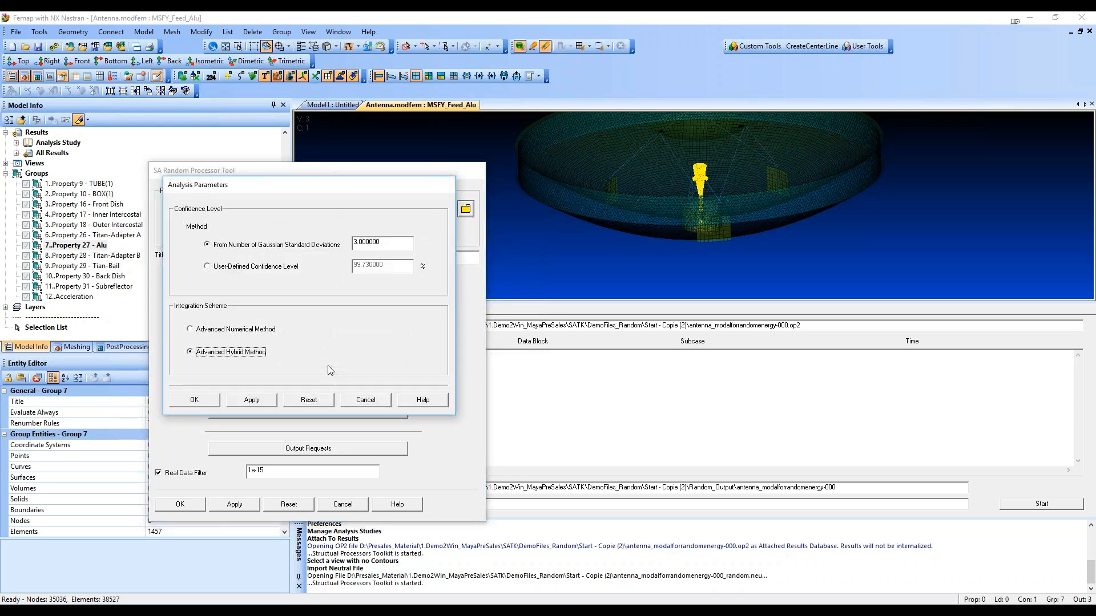
{"action": "left_click_drag", "start_coordinate": [301, 186], "coordinate": [332, 161]}
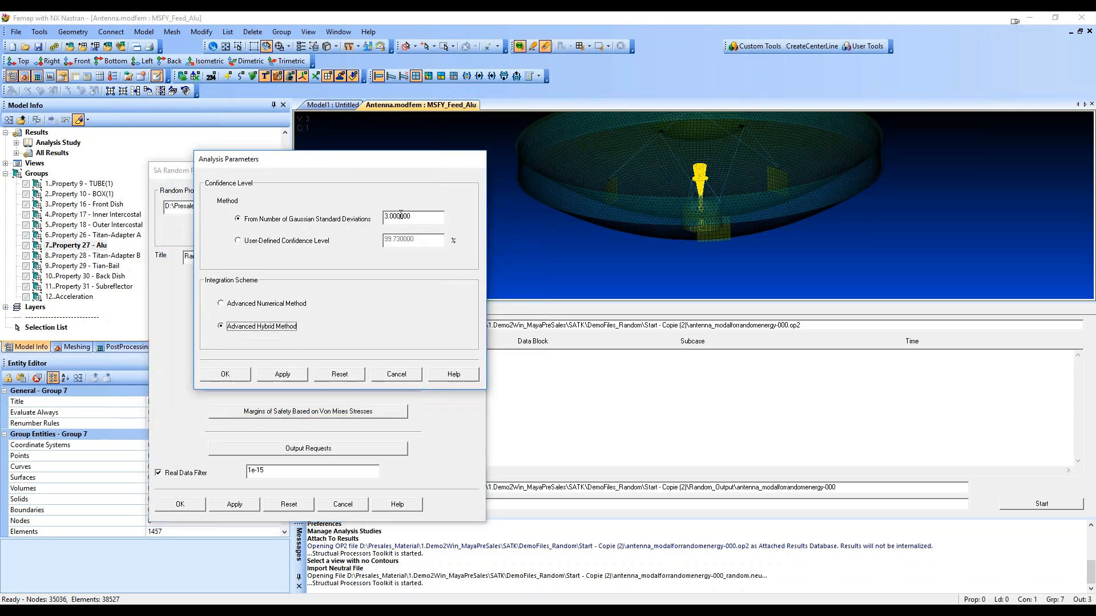
{"action": "double_click", "coordinate": [402, 215]}
{"action": "left_click_drag", "start_coordinate": [338, 179], "coordinate": [422, 224]}
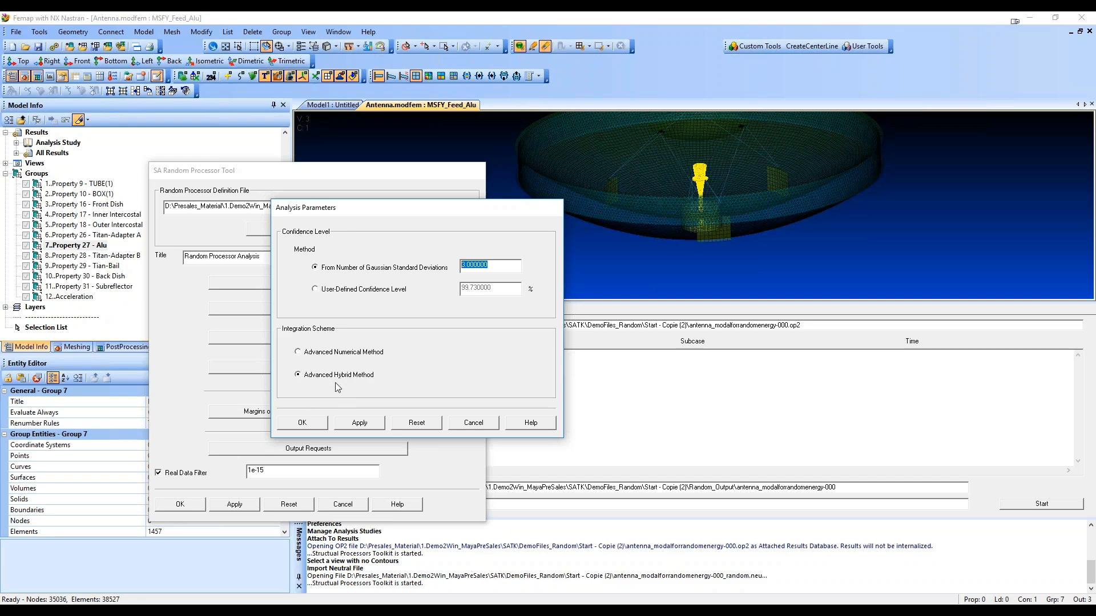
{"action": "left_click", "coordinate": [303, 423]}
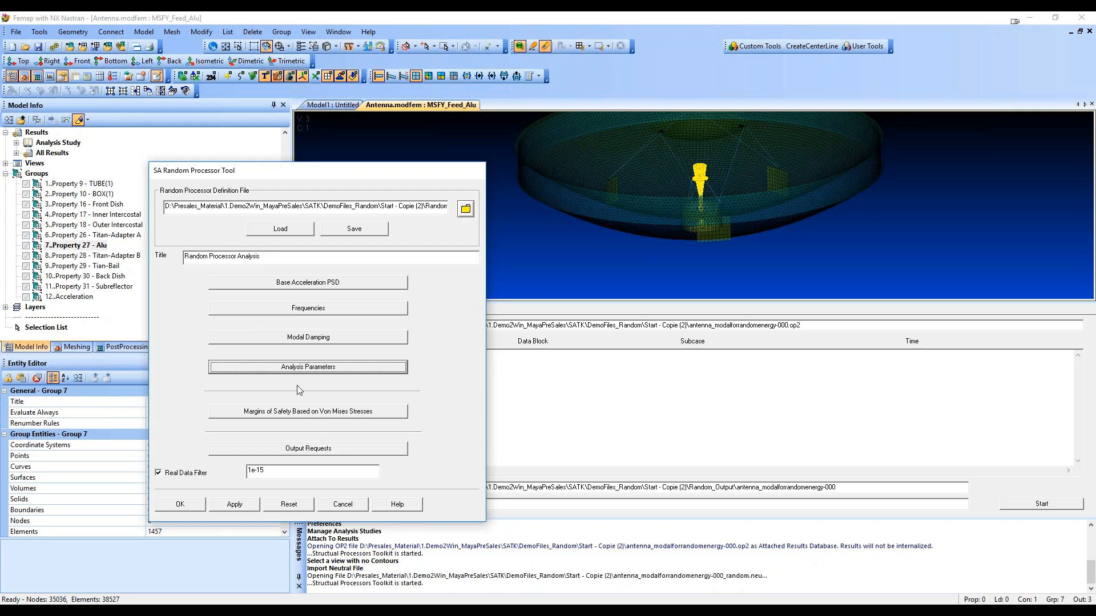
- Open the margins of safety settings based on Von Mises stresses and choose Fast Approximation as the exact solution method
{"action": "left_click", "coordinate": [302, 412]}
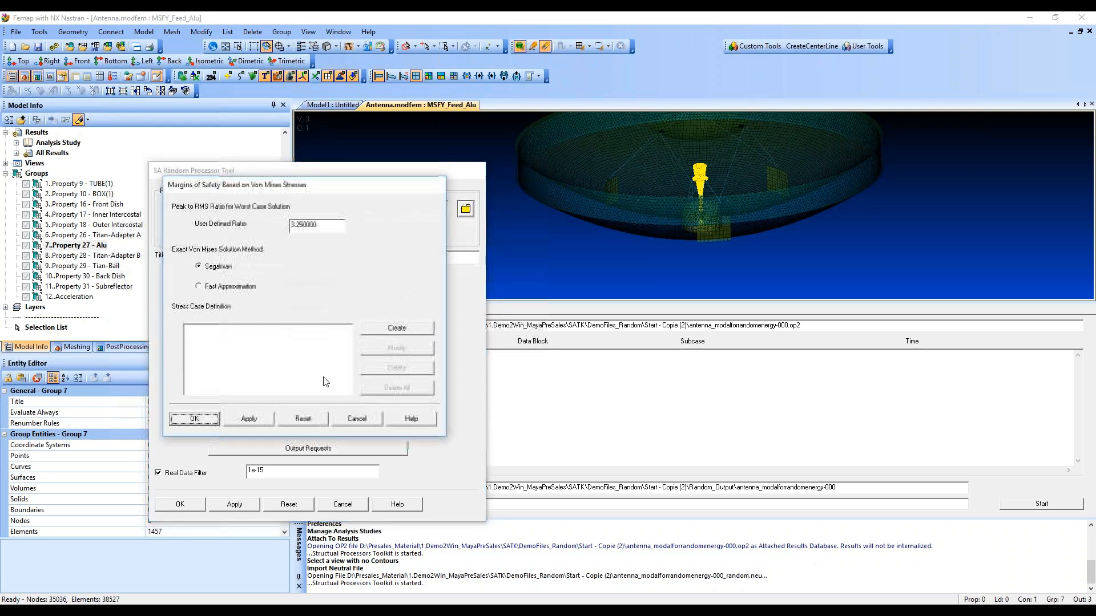
{"action": "left_click_drag", "start_coordinate": [356, 189], "coordinate": [494, 138]}
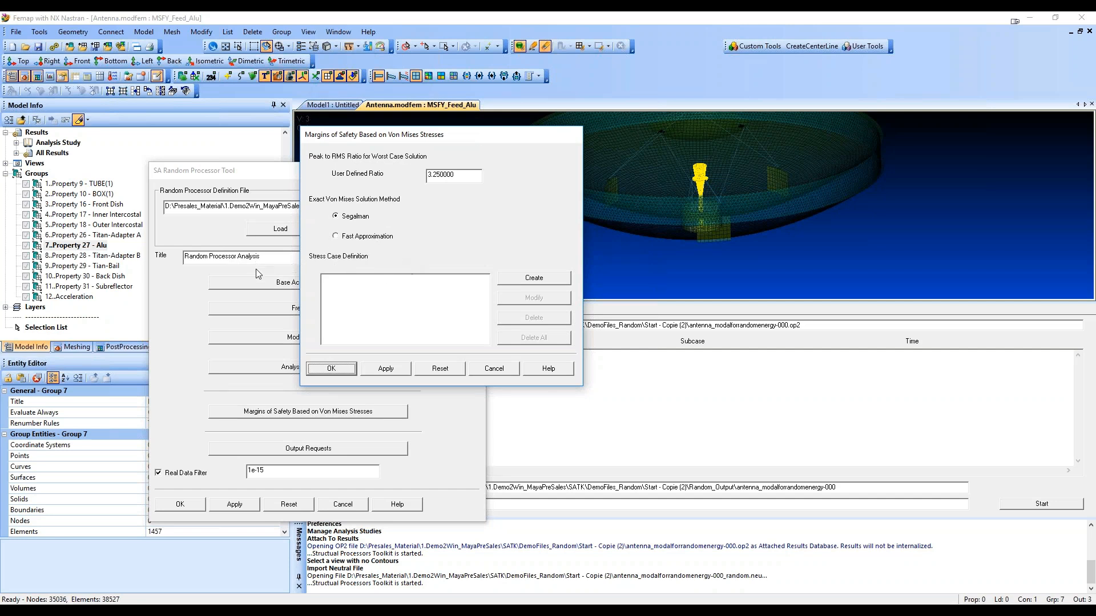
{"action": "left_click", "coordinate": [370, 241]}
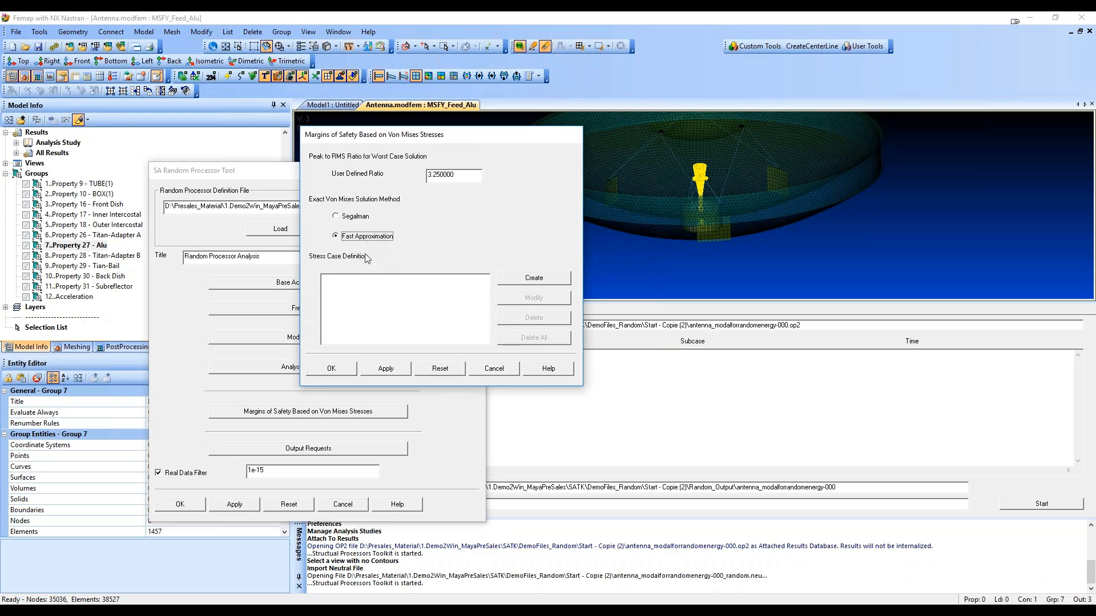
- Start a new stress case and review its Von Mises solution options and maximum margin for print, keeping Exact Only
{"action": "left_click", "coordinate": [552, 282]}
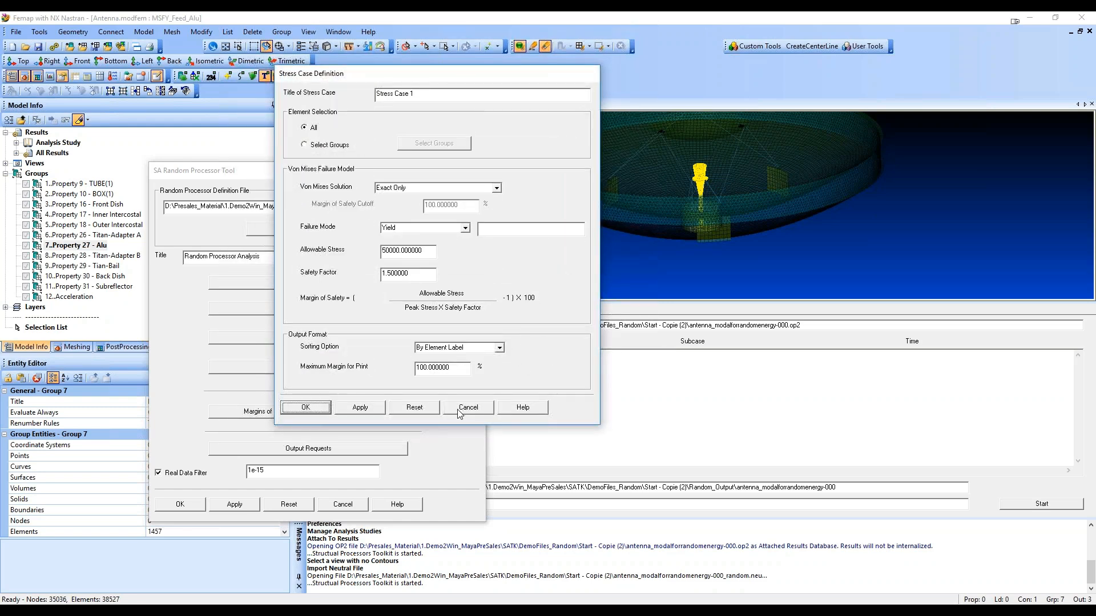
{"action": "left_click", "coordinate": [459, 410]}
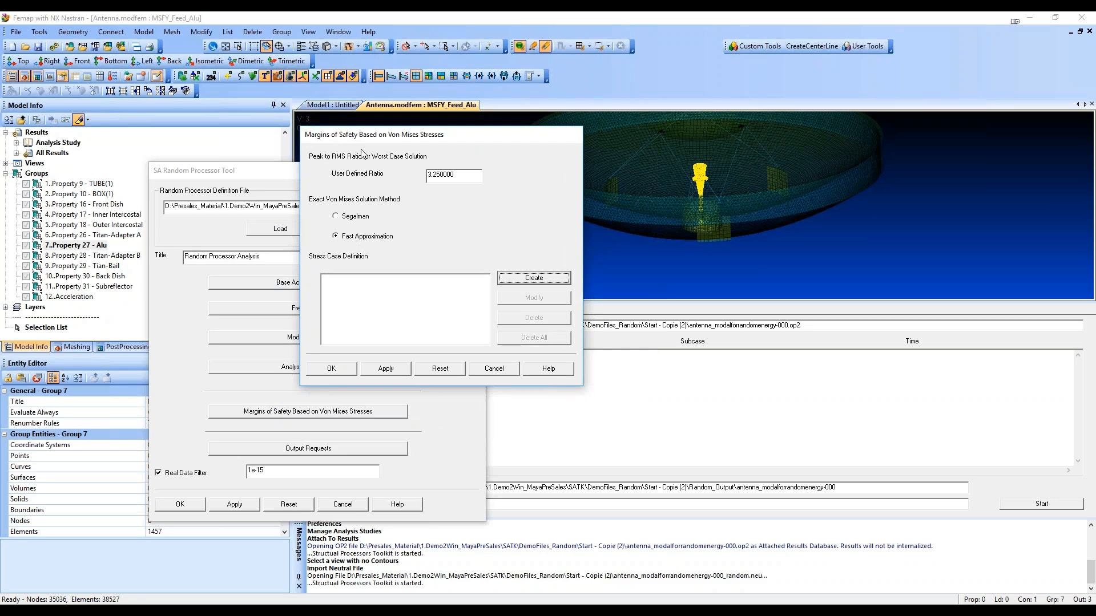
{"action": "left_click", "coordinate": [523, 278]}
{"action": "left_click_drag", "start_coordinate": [479, 75], "coordinate": [786, 82]}
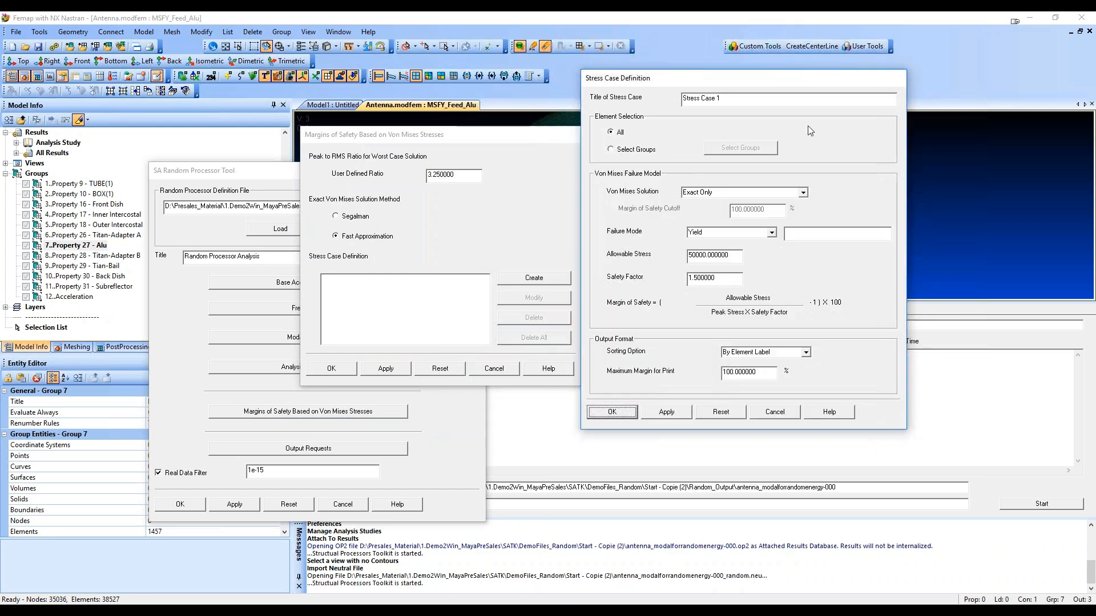
{"action": "left_click", "coordinate": [808, 194]}
{"action": "left_click", "coordinate": [803, 193]}
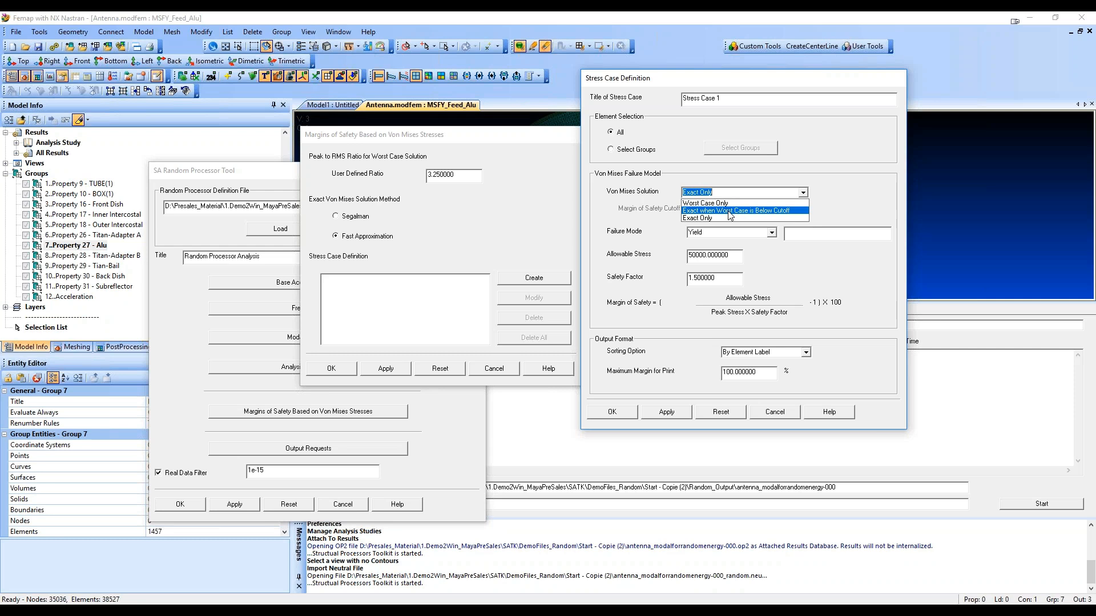
{"action": "left_click", "coordinate": [745, 375]}
{"action": "left_click_drag", "start_coordinate": [761, 375], "coordinate": [704, 379]}
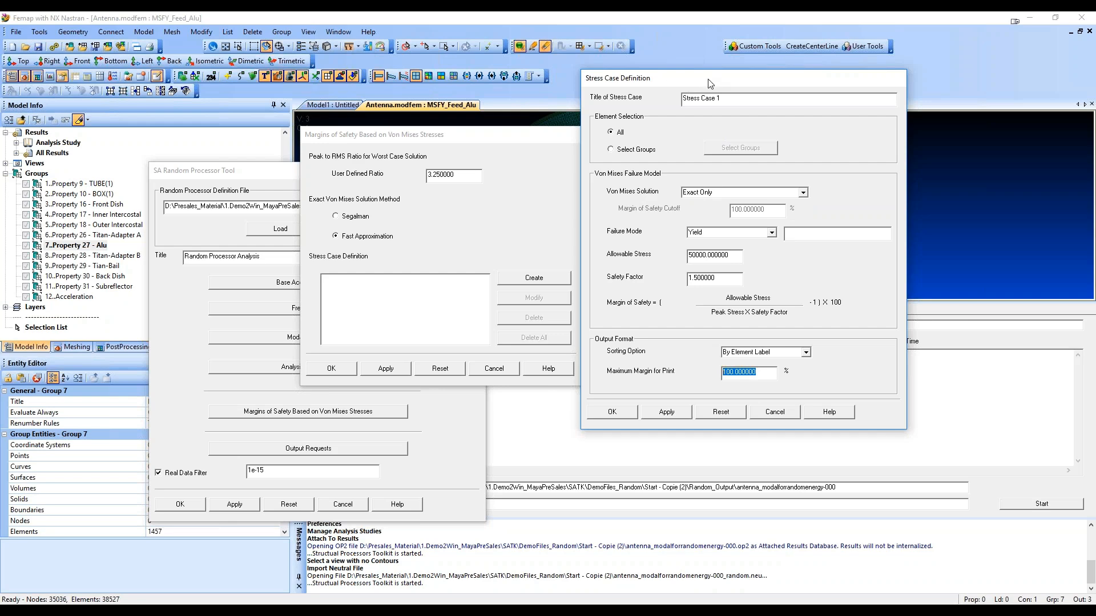
{"action": "left_click_drag", "start_coordinate": [708, 80], "coordinate": [593, 80]}
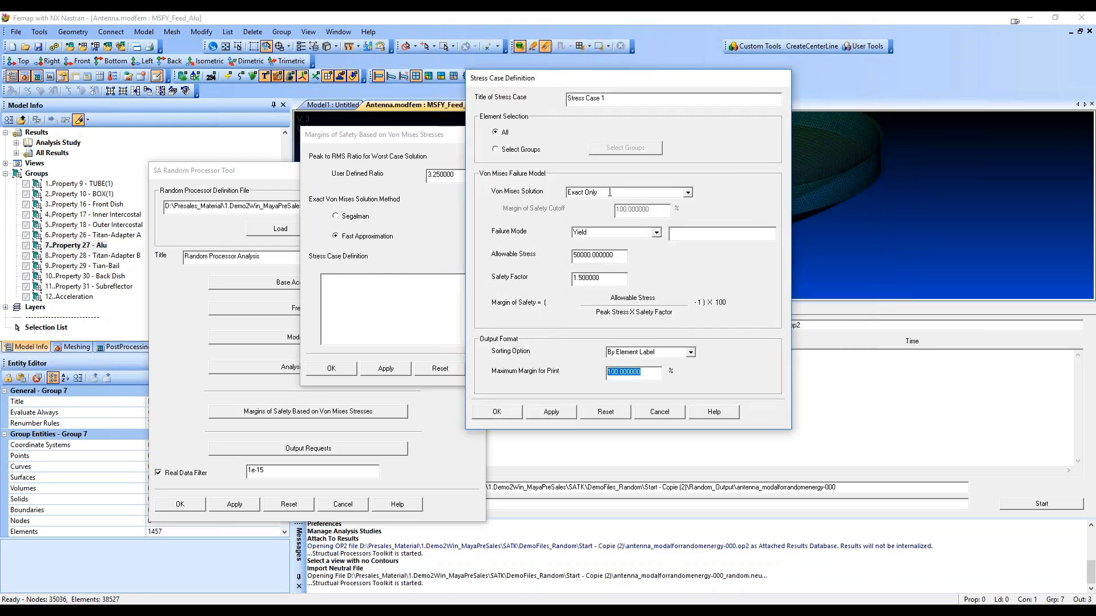
- Limit the stress case to selected groups and activate the groups from Property 17 - Inner Intercostal through Property 31 - Subreflector
{"action": "left_click", "coordinate": [521, 150]}
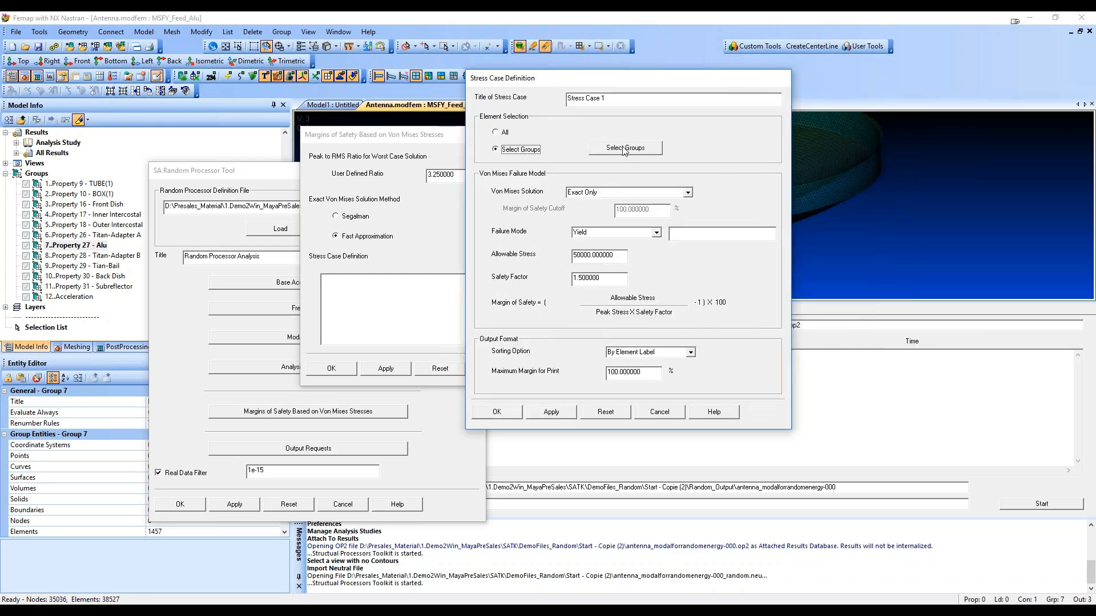
{"action": "left_click", "coordinate": [625, 148]}
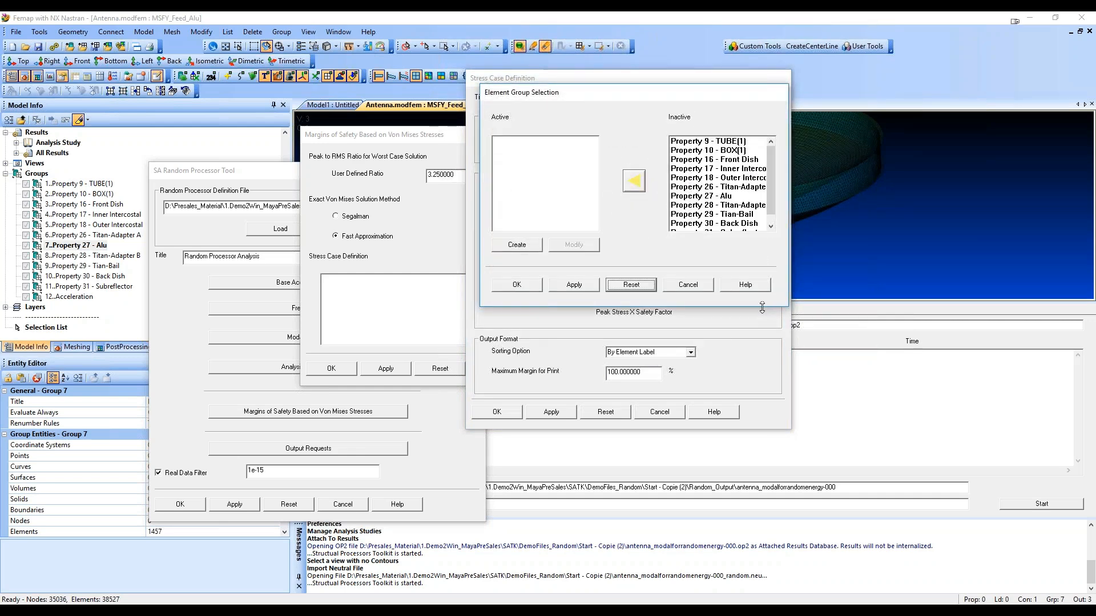
{"action": "left_click_drag", "start_coordinate": [759, 306], "coordinate": [759, 398]}
{"action": "left_click", "coordinate": [741, 248]}
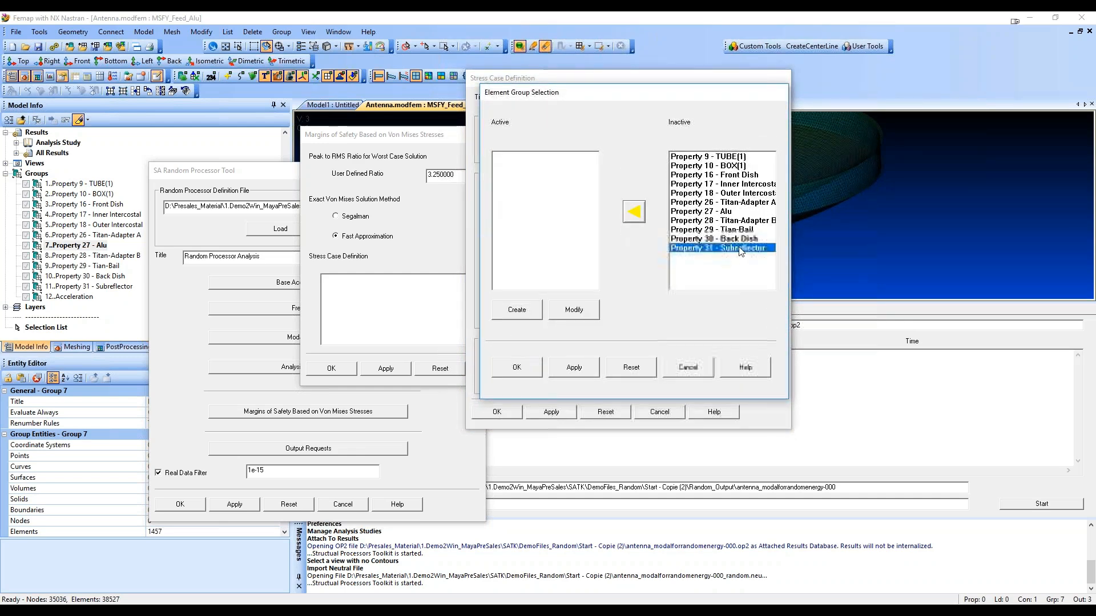
{"action": "left_click", "coordinate": [742, 184], "text": "shift"}
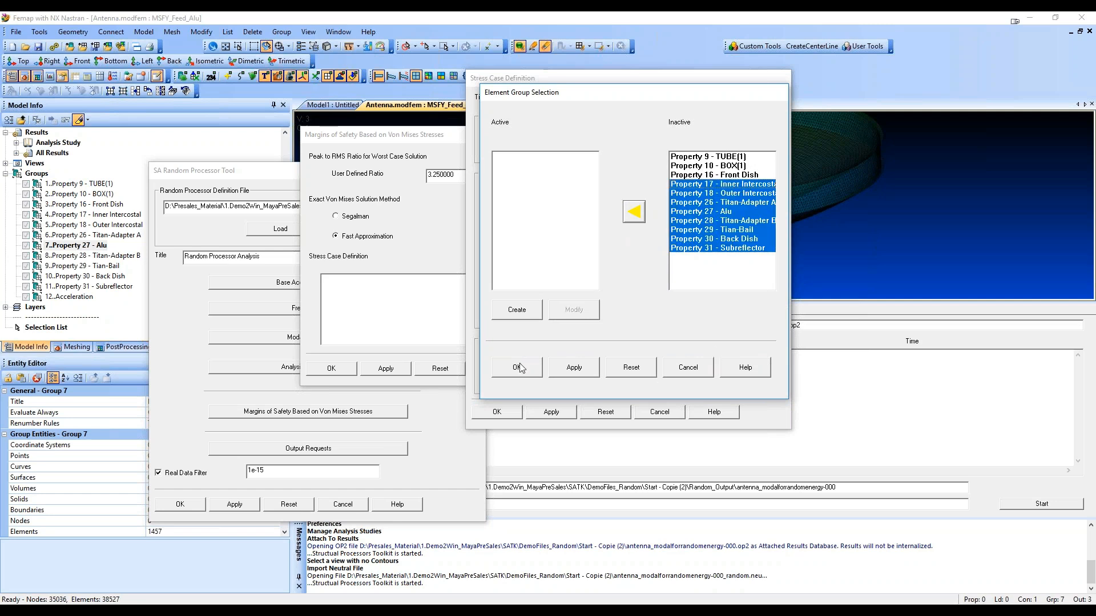
{"action": "left_click", "coordinate": [635, 213]}
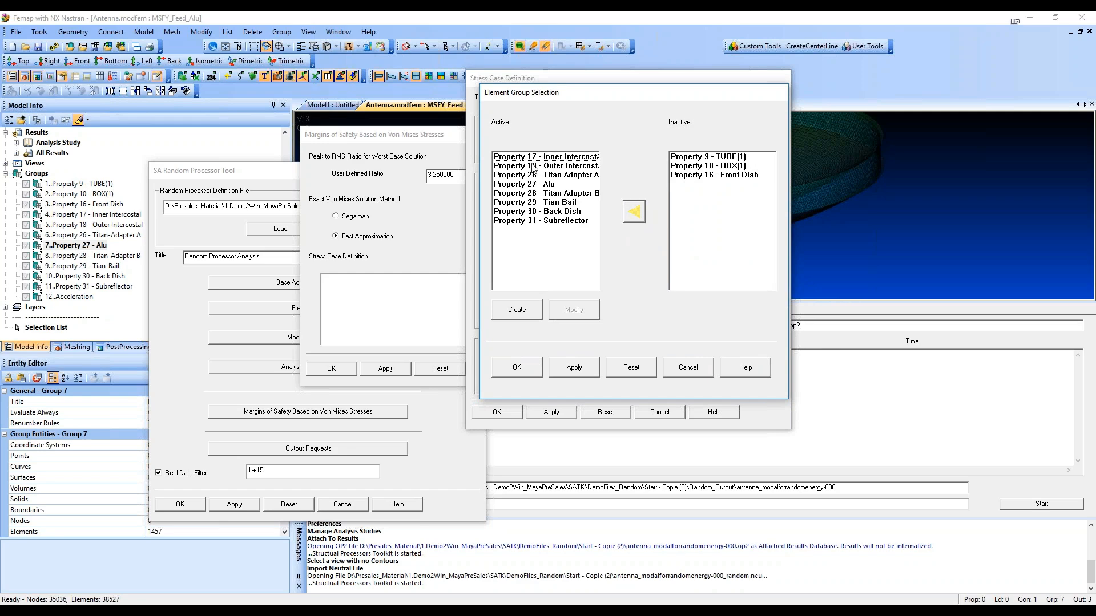
{"action": "left_click", "coordinate": [527, 370]}
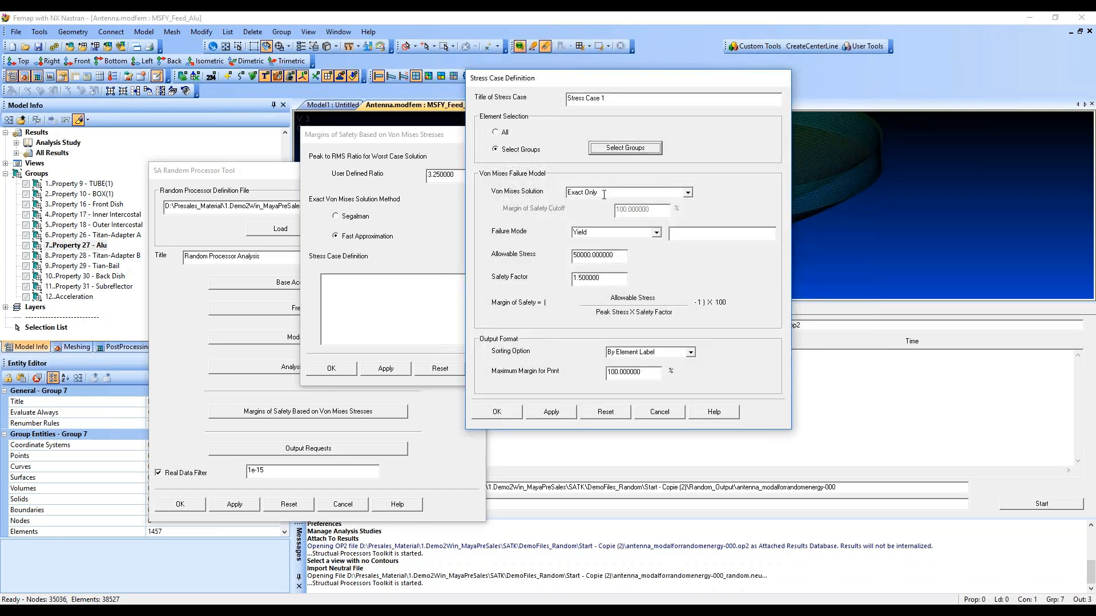
- Replace the active groups of the stress case with only Property 27 - Alu and accept the stress case definition
{"action": "left_click_drag", "start_coordinate": [623, 255], "coordinate": [517, 259]}
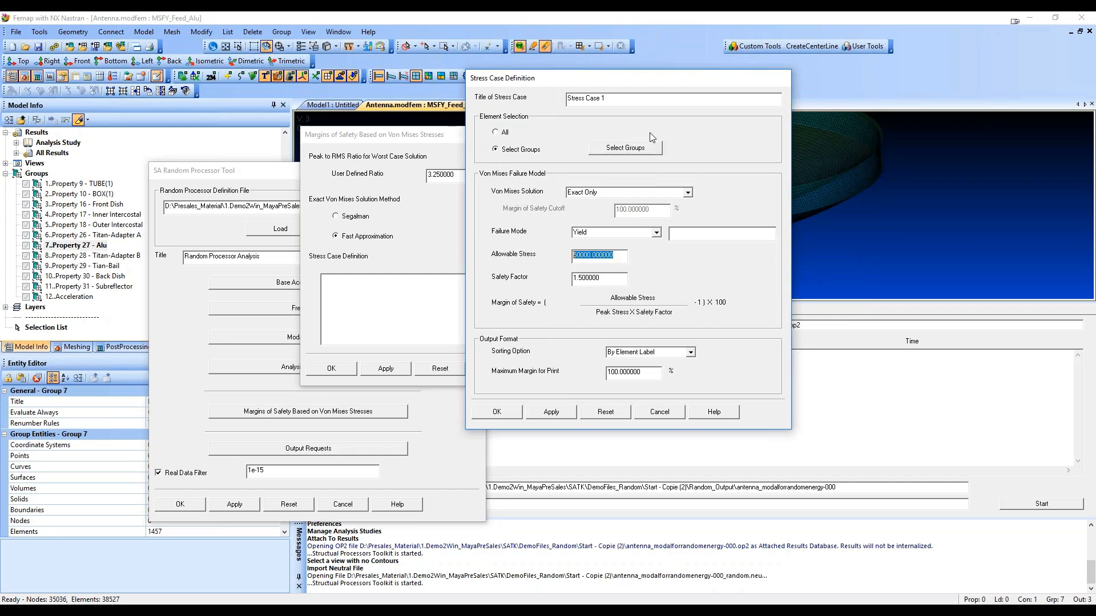
{"action": "left_click", "coordinate": [614, 151]}
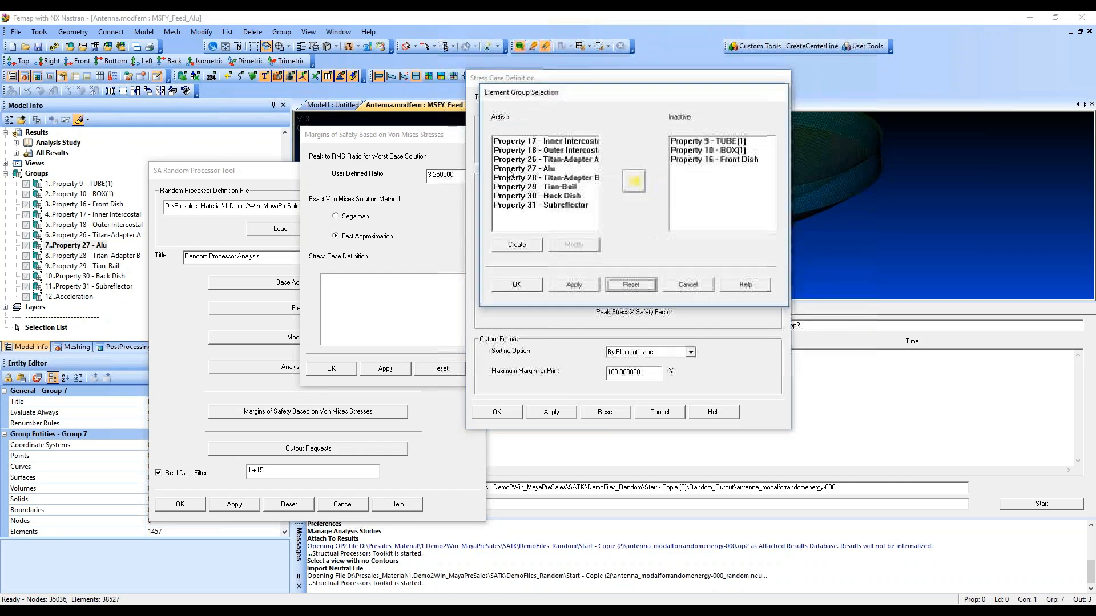
{"action": "left_click", "coordinate": [570, 206]}
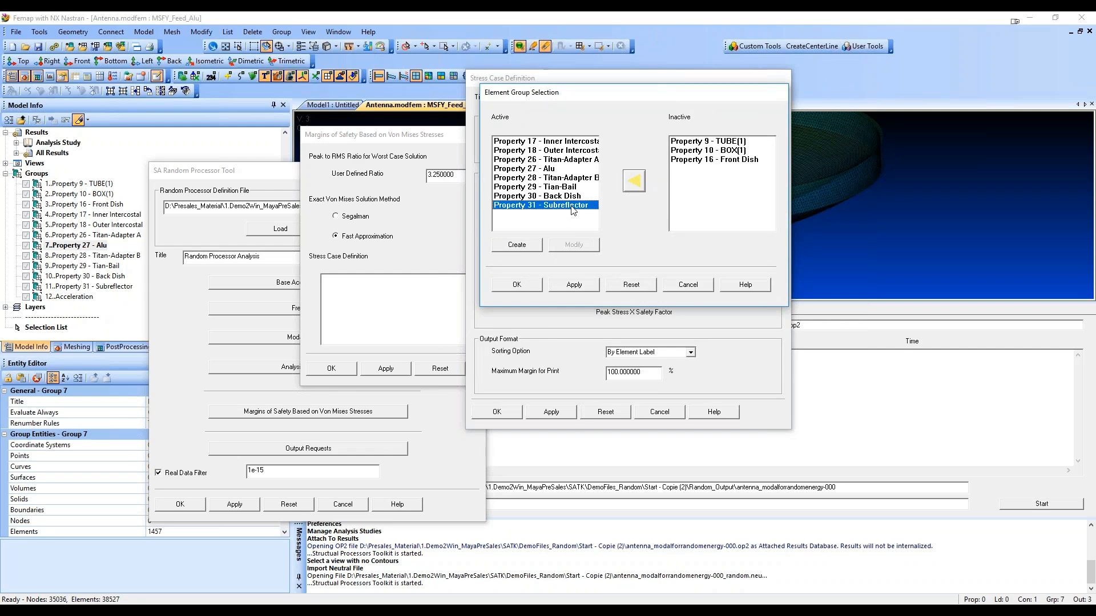
{"action": "left_click", "coordinate": [578, 142], "text": "shift"}
{"action": "left_click", "coordinate": [636, 182]}
{"action": "left_click", "coordinate": [736, 195]}
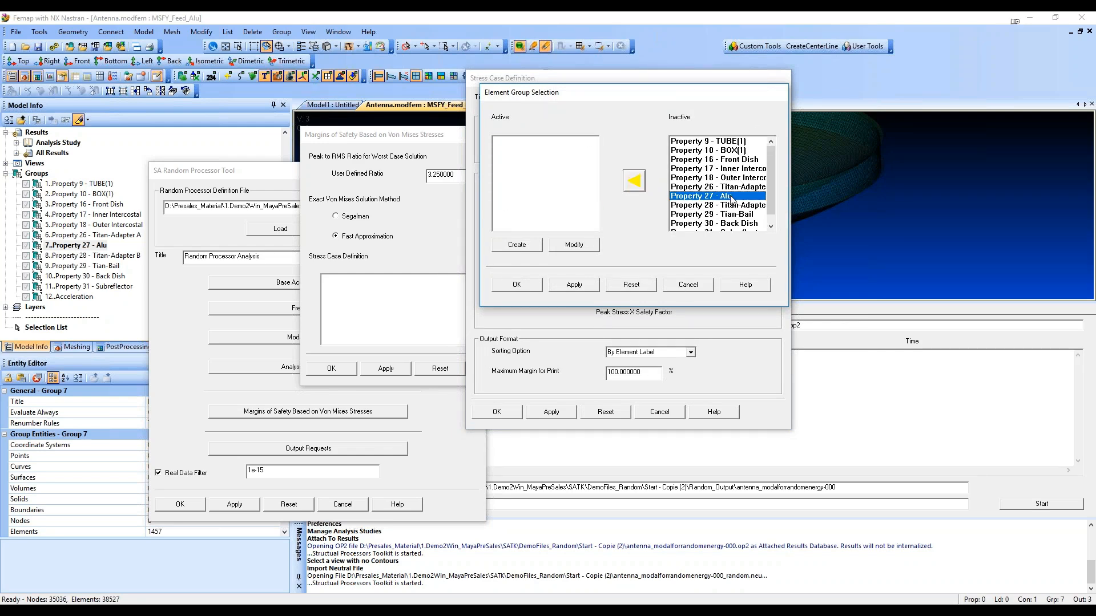
{"action": "left_click", "coordinate": [635, 183]}
{"action": "left_click", "coordinate": [515, 285]}
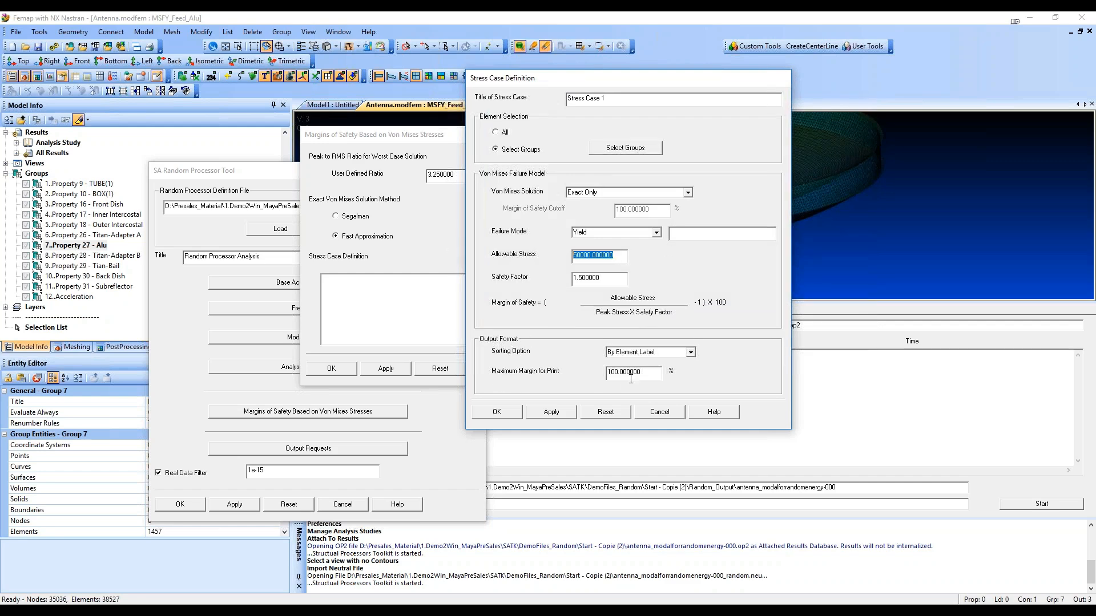
{"action": "left_click", "coordinate": [498, 411]}
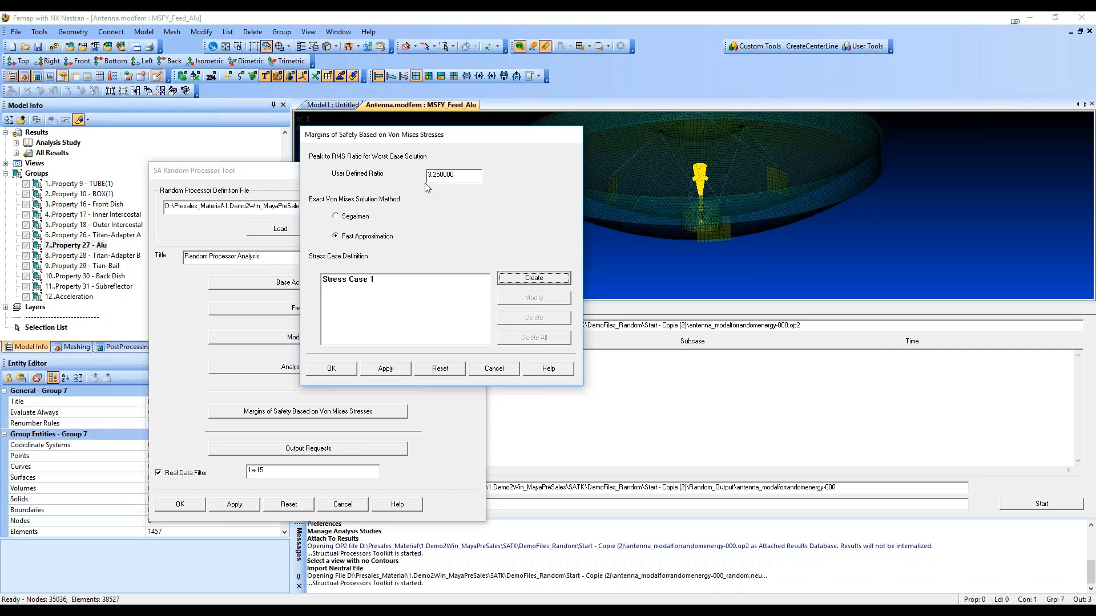
{"action": "left_click", "coordinate": [549, 284]}
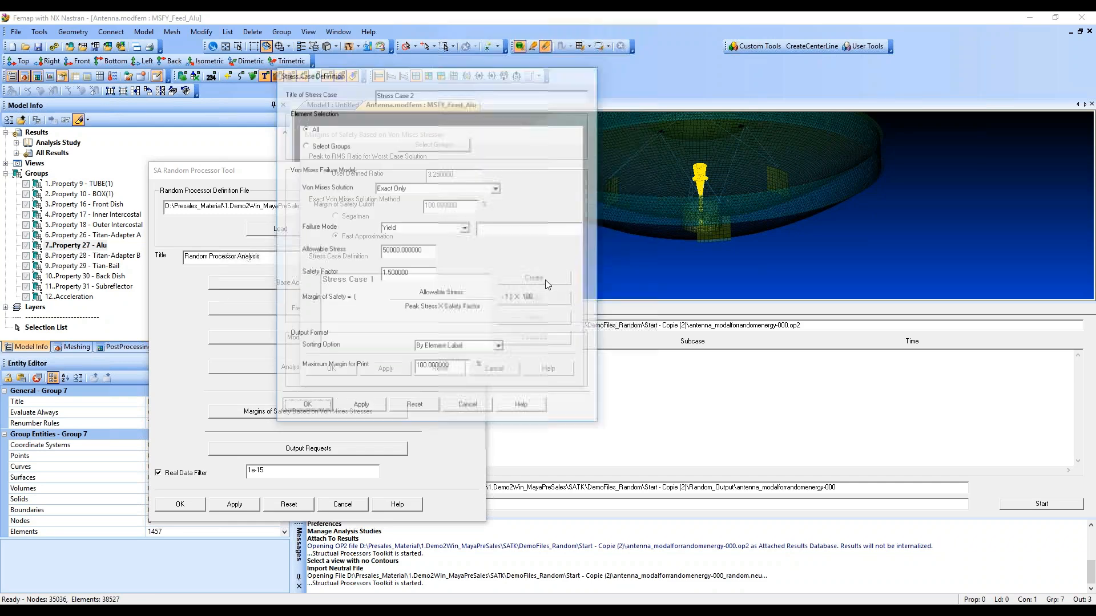
{"action": "left_click", "coordinate": [498, 189]}
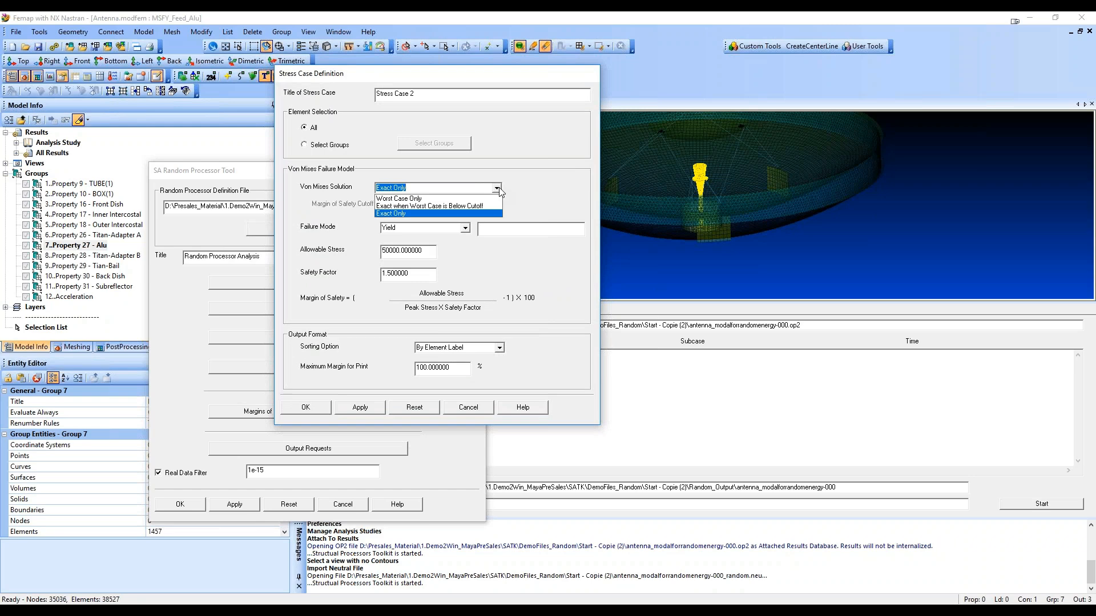
{"action": "left_click", "coordinate": [500, 190]}
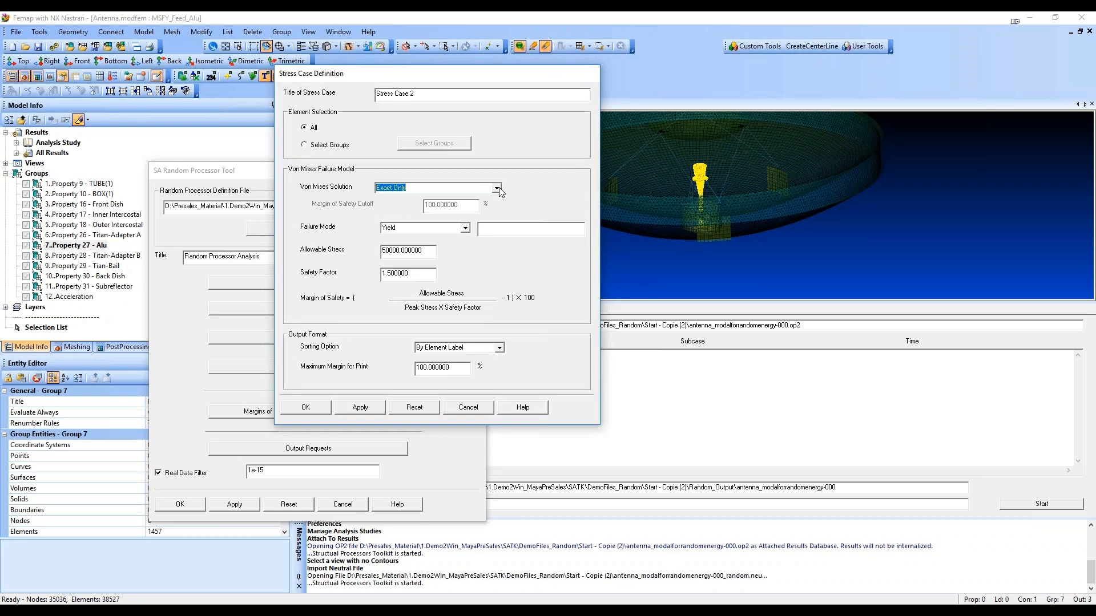
{"action": "left_click", "coordinate": [467, 407]}
{"action": "left_click_drag", "start_coordinate": [465, 146], "coordinate": [517, 134]}
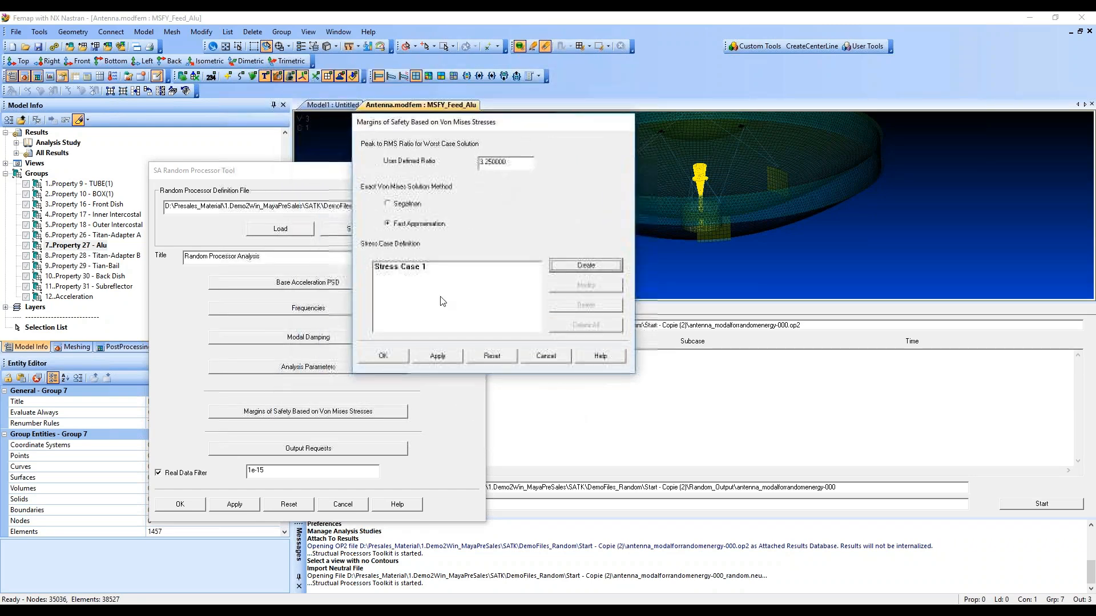
- Accept the Von Mises margins of safety settings with Stress Case 1 defined
{"action": "left_click", "coordinate": [390, 356]}
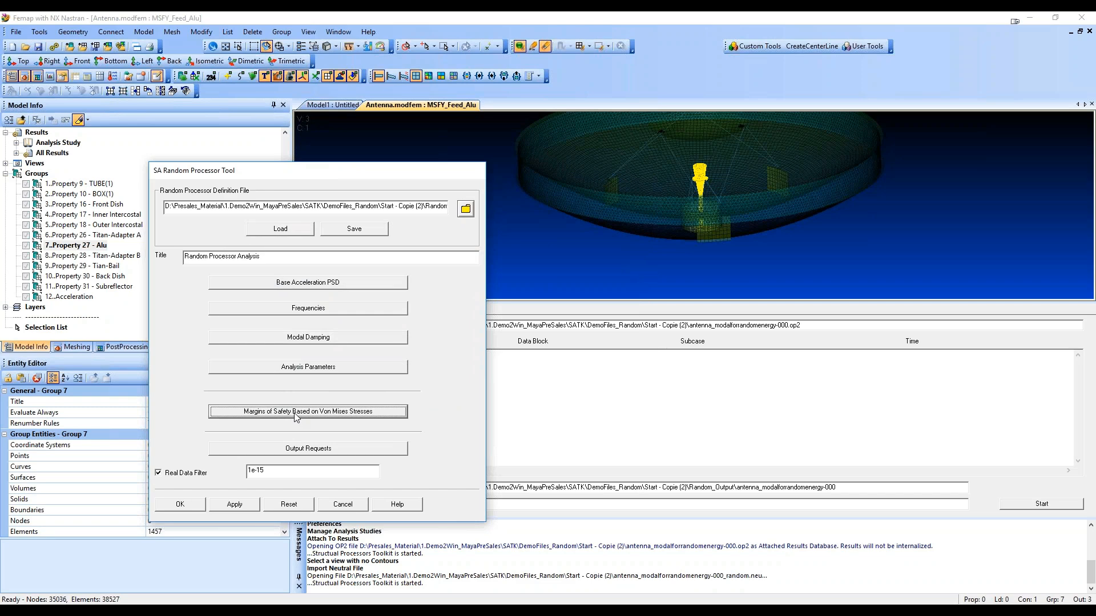
{"action": "left_click", "coordinate": [381, 415]}
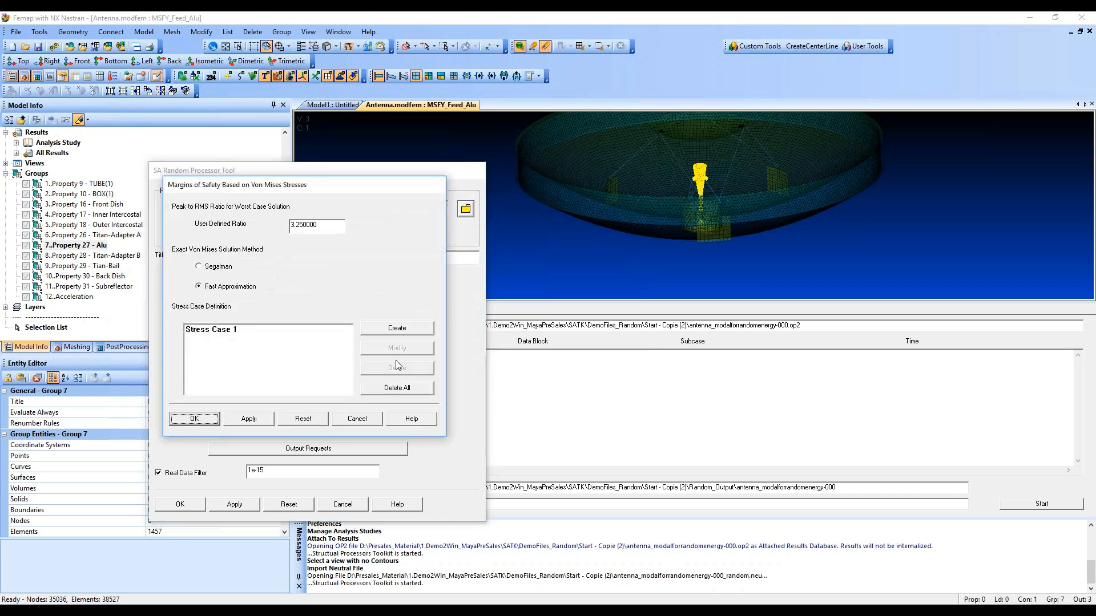
{"action": "left_click", "coordinate": [397, 330]}
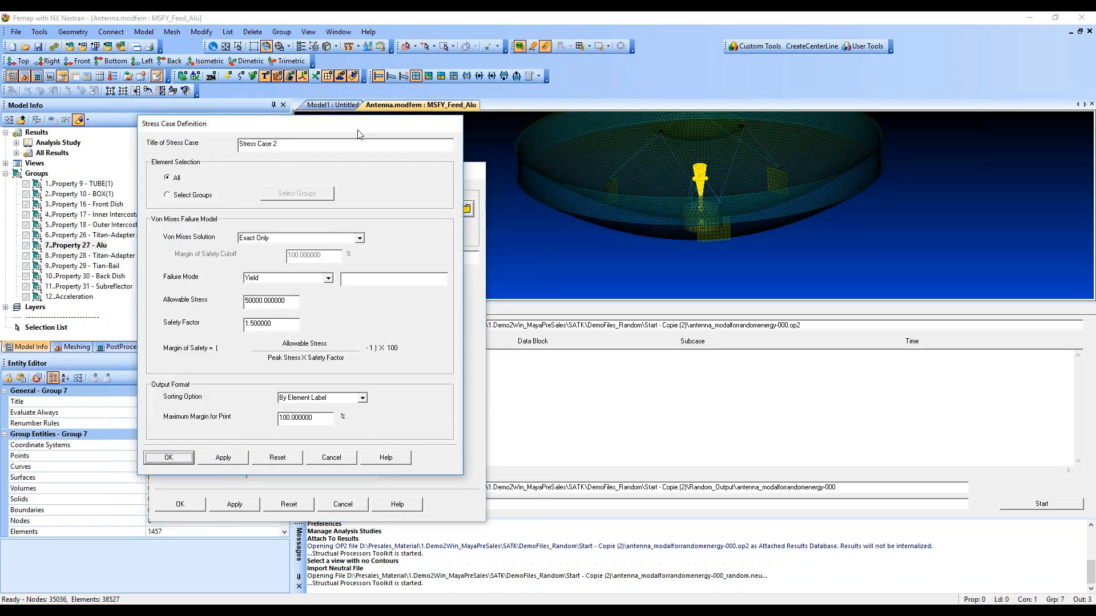
{"action": "left_click_drag", "start_coordinate": [360, 133], "coordinate": [431, 123]}
{"action": "left_click", "coordinate": [401, 269]}
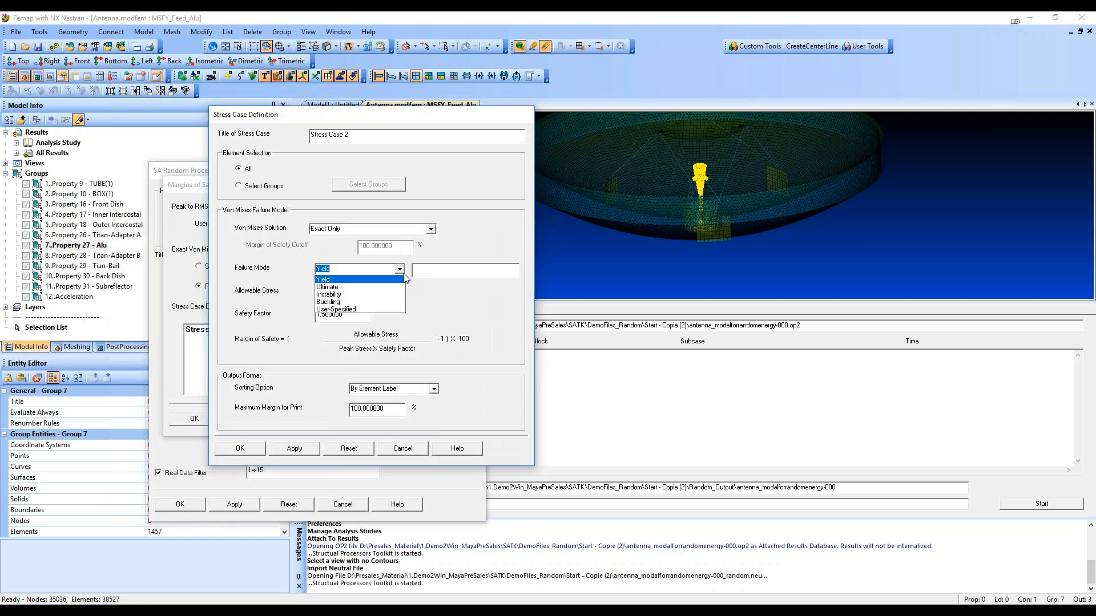
{"action": "left_click", "coordinate": [337, 294]}
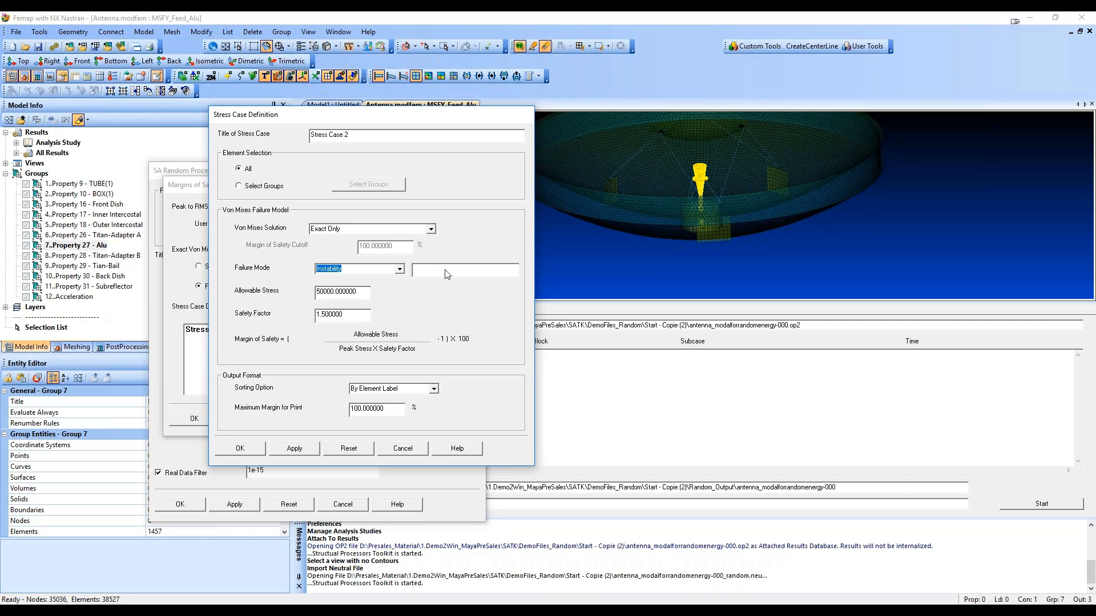
{"action": "left_click", "coordinate": [238, 185]}
{"action": "left_click", "coordinate": [432, 229]}
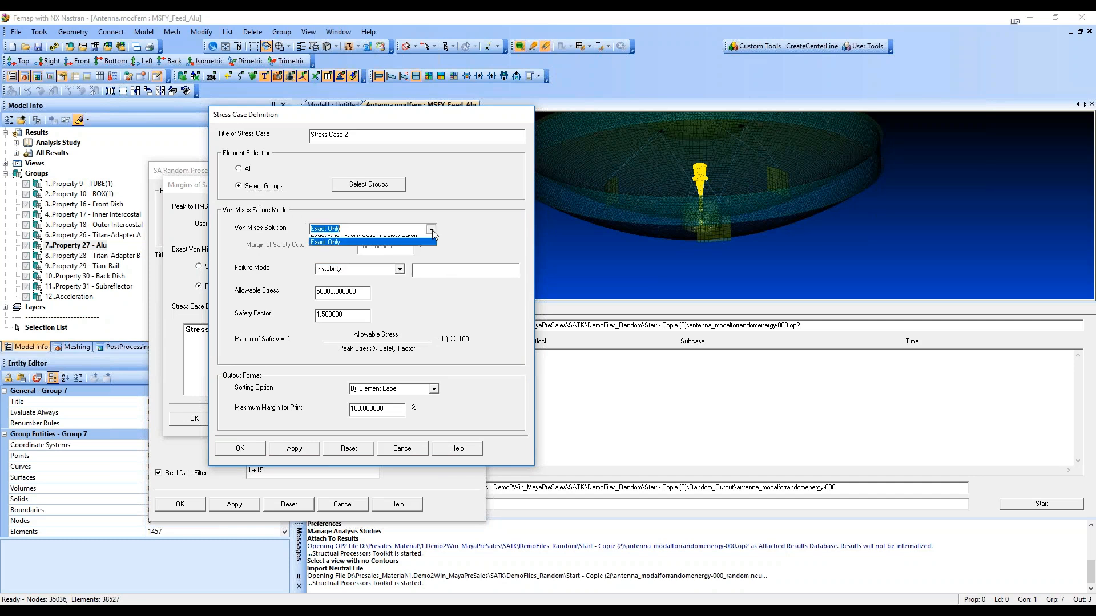
{"action": "left_click", "coordinate": [432, 230]}
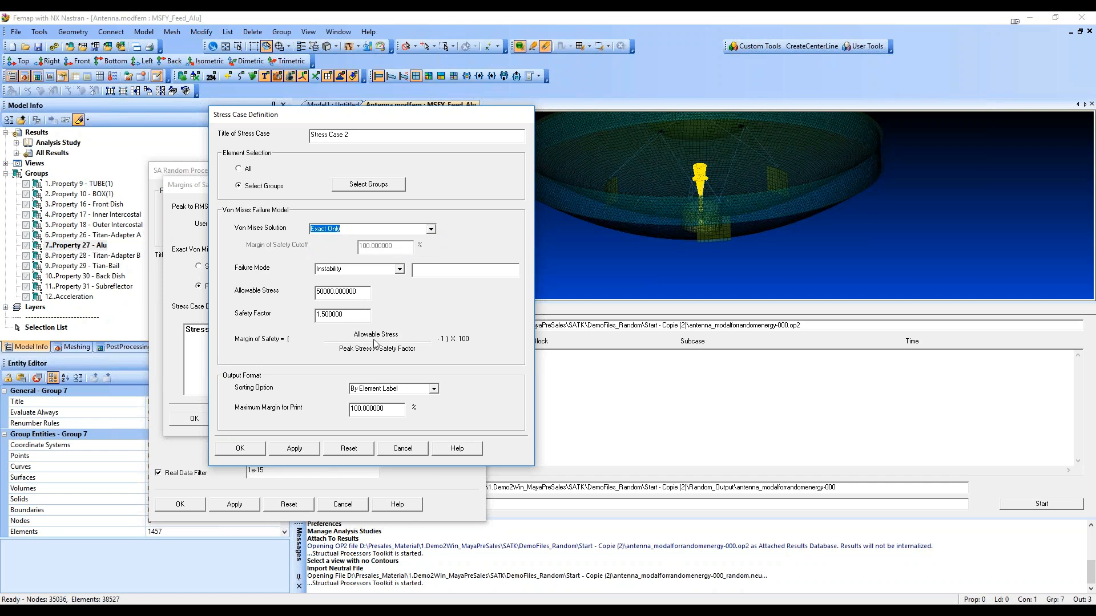
{"action": "left_click", "coordinate": [399, 269]}
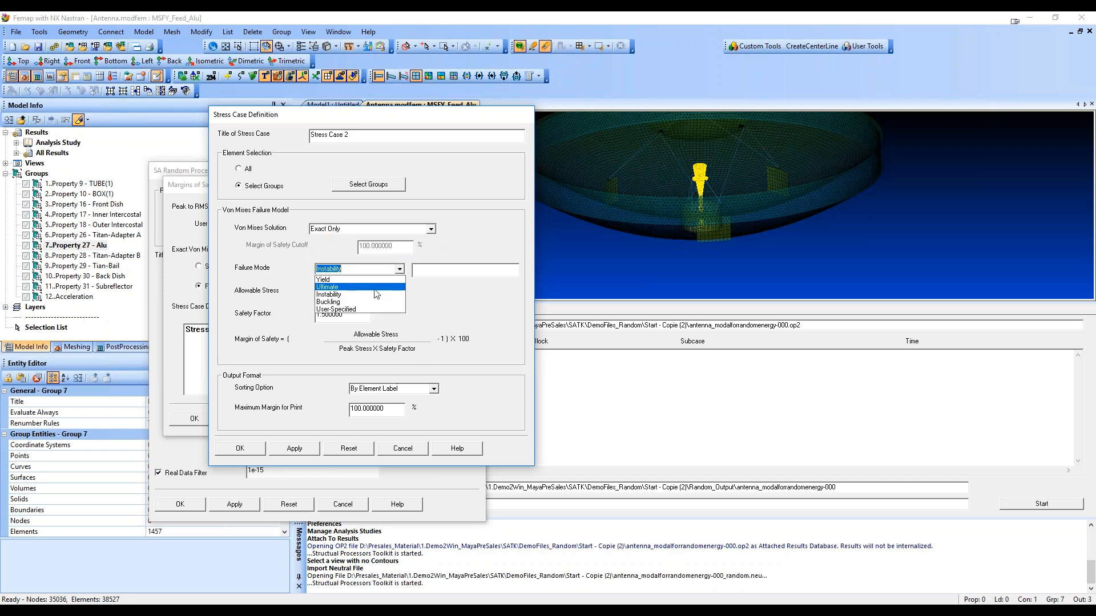
{"action": "left_click", "coordinate": [348, 313]}
{"action": "left_click", "coordinate": [399, 269]}
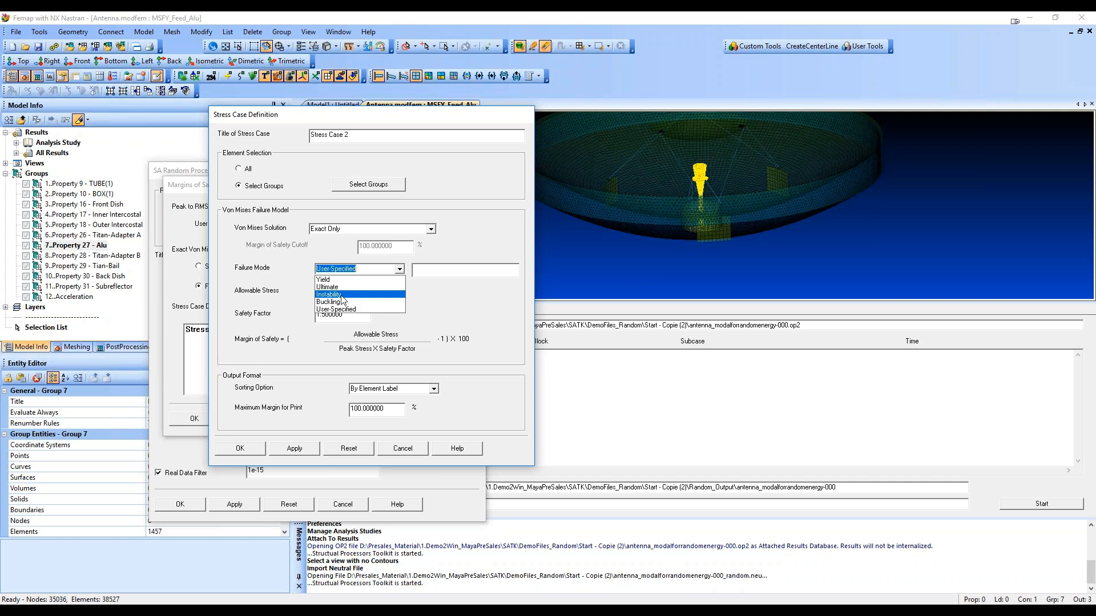
{"action": "left_click", "coordinate": [342, 295]}
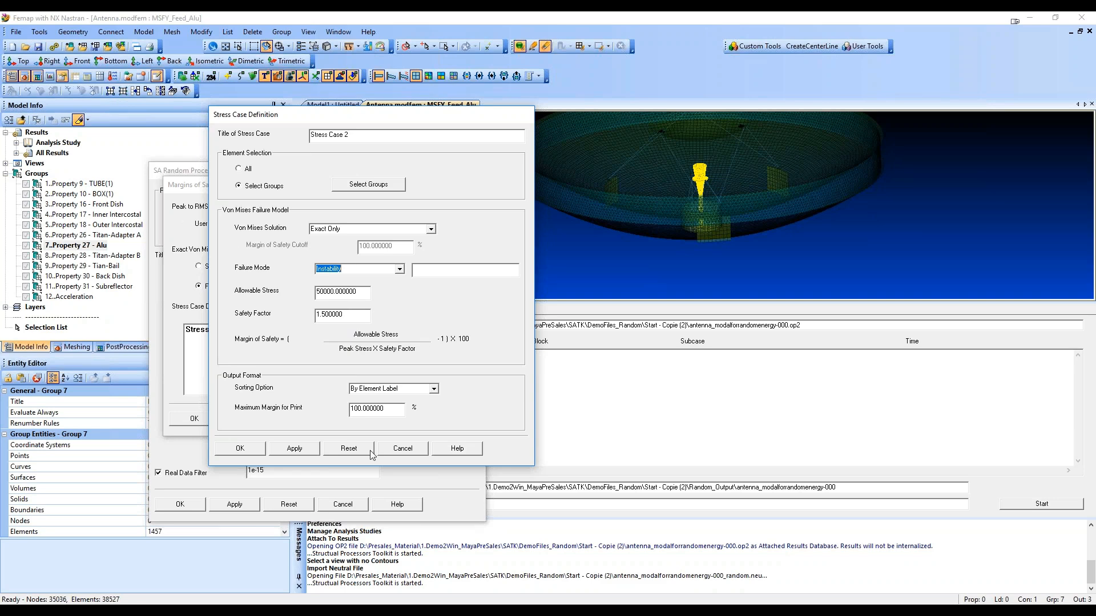
{"action": "left_click", "coordinate": [403, 448]}
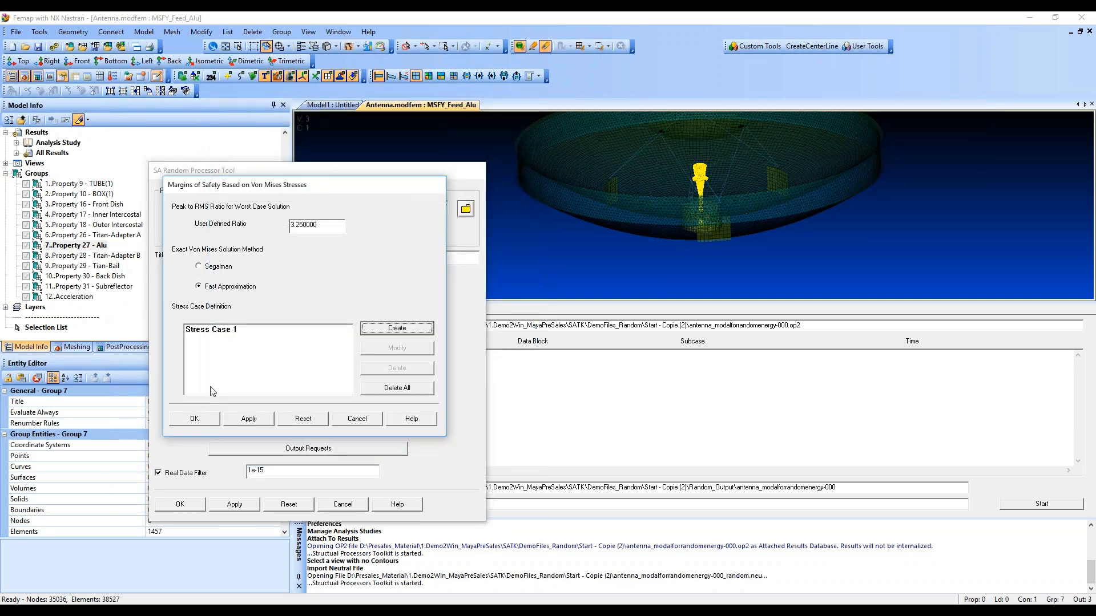
{"action": "left_click", "coordinate": [194, 419]}
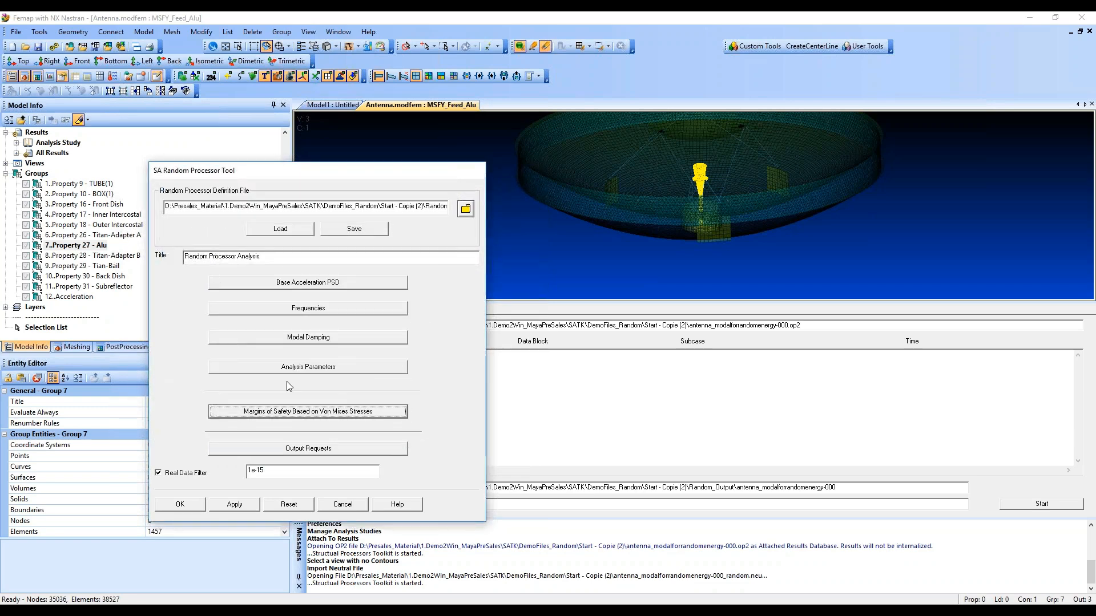
- Add a Margins of Safety output request with Ascii, Unv/Neu and Excel peak output for all stress cases and no corner output
{"action": "left_click", "coordinate": [311, 451]}
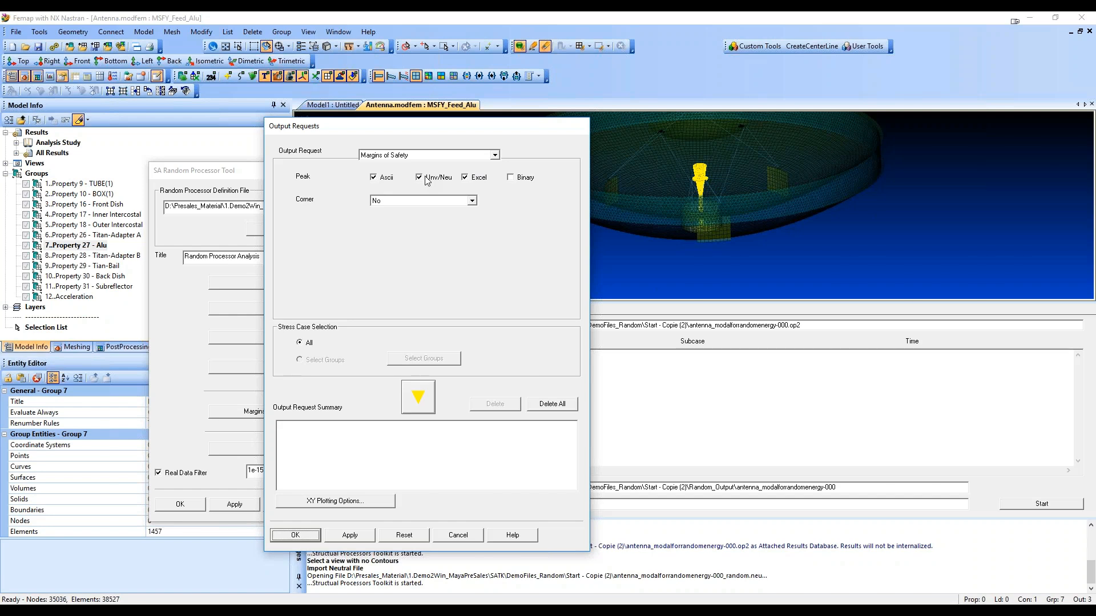
{"action": "left_click", "coordinate": [426, 400]}
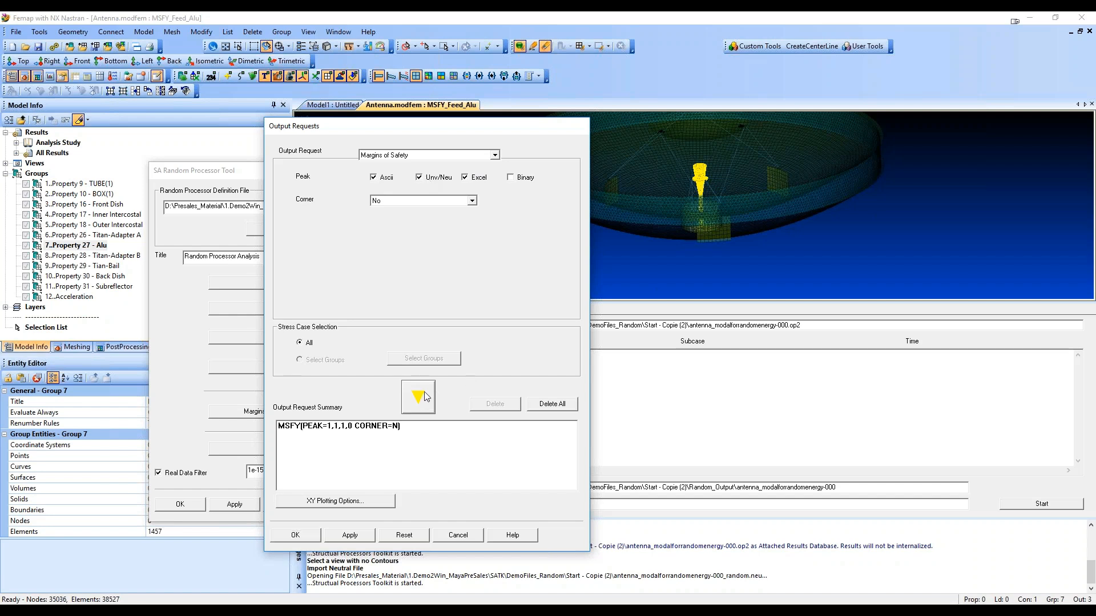
- Configure an Accelerations output request with no peak output, PSD output in Html only, and a scale factor of 9810
{"action": "left_click", "coordinate": [492, 156]}
{"action": "left_click", "coordinate": [450, 181]}
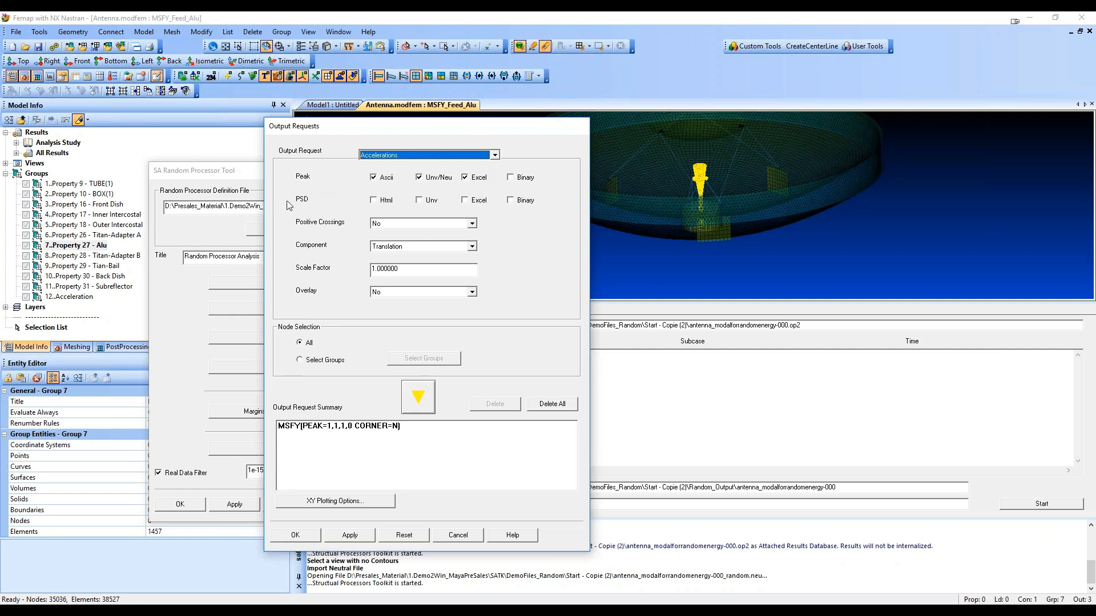
{"action": "left_click", "coordinate": [381, 178]}
{"action": "left_click", "coordinate": [441, 179]}
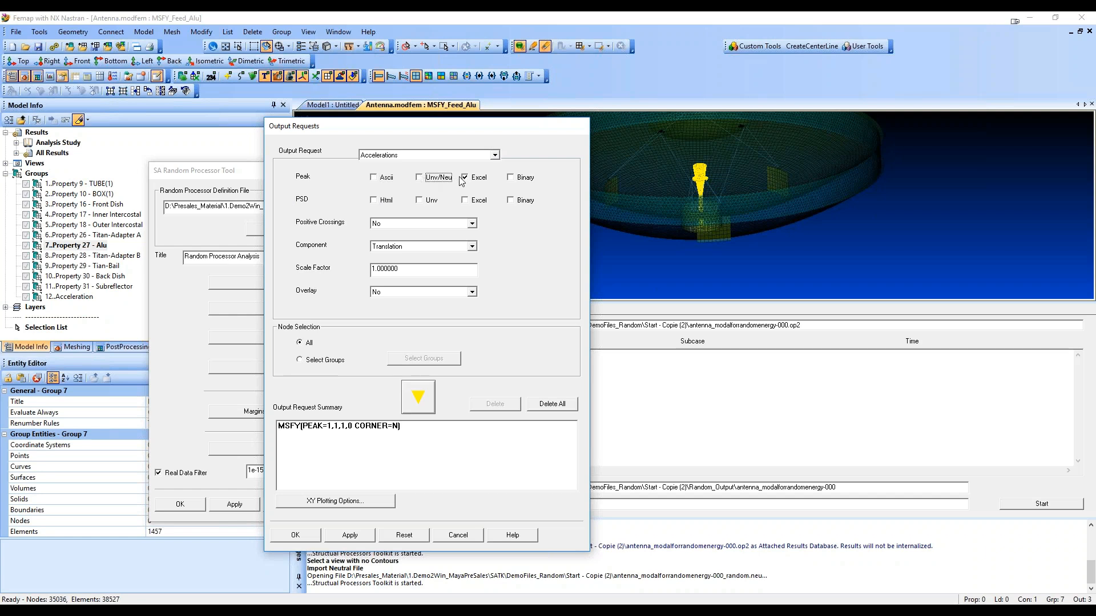
{"action": "left_click", "coordinate": [475, 178]}
{"action": "left_click", "coordinate": [375, 200]}
{"action": "double_click", "coordinate": [393, 269]}
{"action": "type", "text": "9810"}
- Limit the acceleration PSD request to the Acceleration node group, inspect that group in the model, and add the request to the summary
{"action": "left_click", "coordinate": [301, 360]}
{"action": "left_click", "coordinate": [448, 360]}
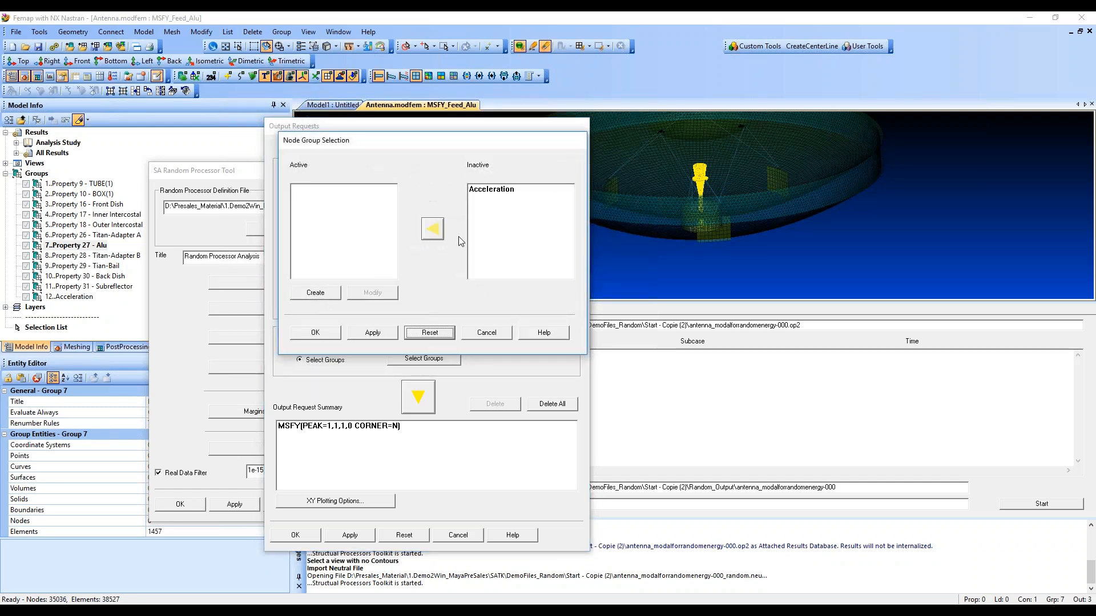
{"action": "left_click", "coordinate": [501, 190]}
{"action": "left_click", "coordinate": [433, 229]}
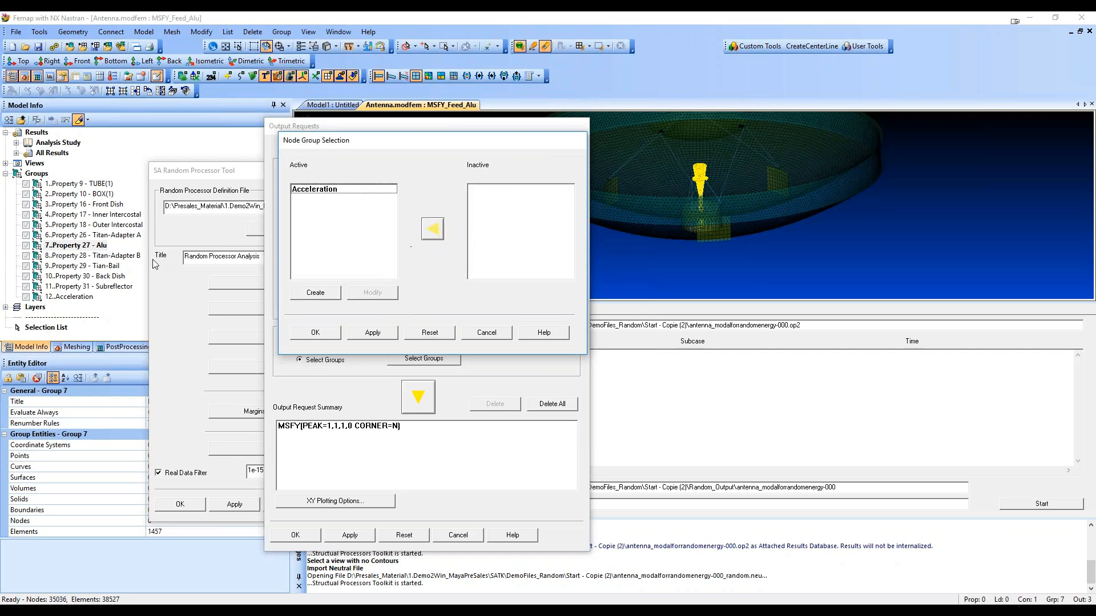
{"action": "left_click", "coordinate": [74, 297]}
{"action": "middle_click_drag", "start_coordinate": [855, 233], "coordinate": [764, 220]}
{"action": "scroll", "coordinate": [764, 220], "scroll_direction": "up", "scroll_amount": 7}
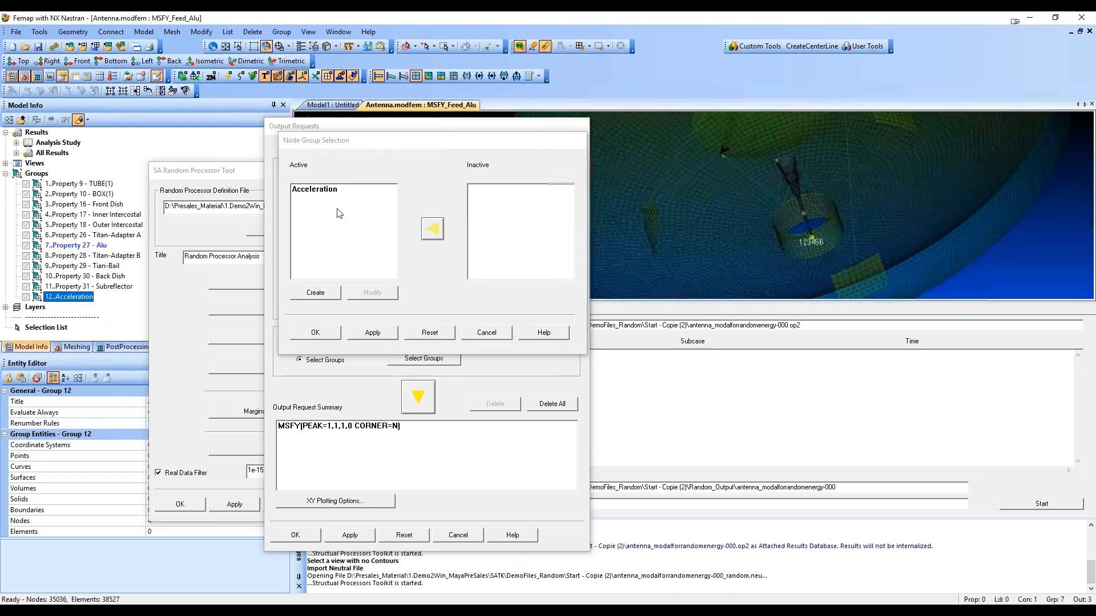
{"action": "middle_click_drag", "start_coordinate": [775, 255], "coordinate": [751, 245]}
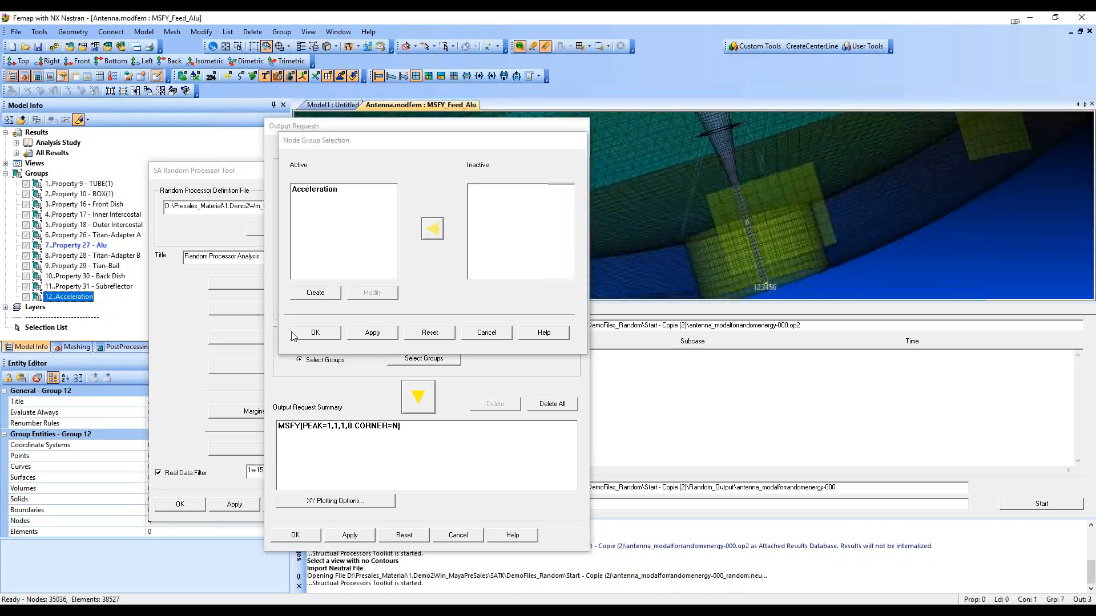
{"action": "left_click", "coordinate": [321, 336]}
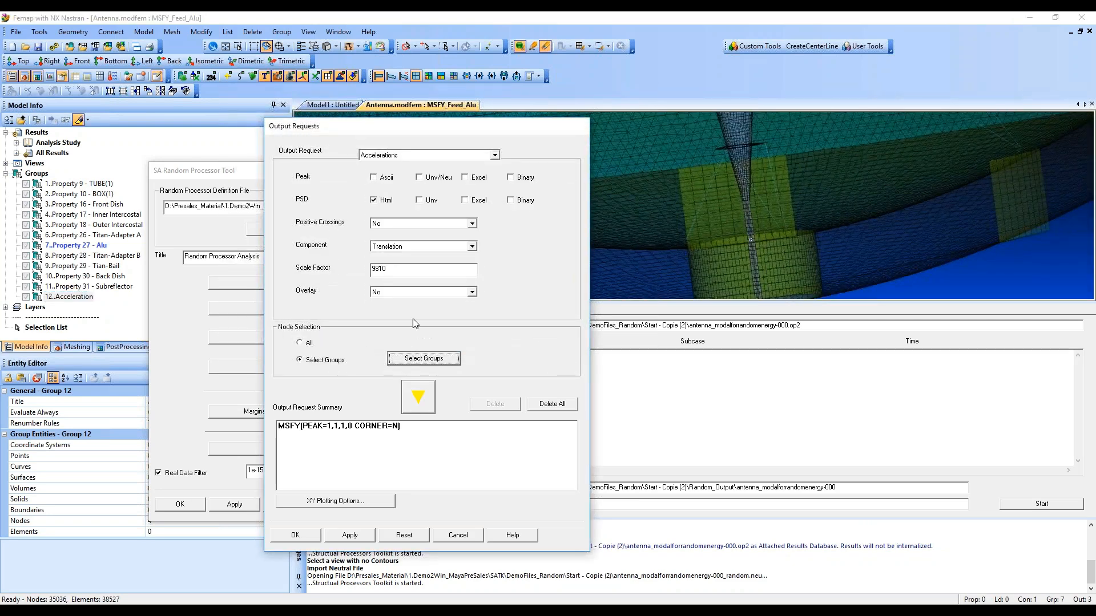
{"action": "left_click", "coordinate": [427, 396]}
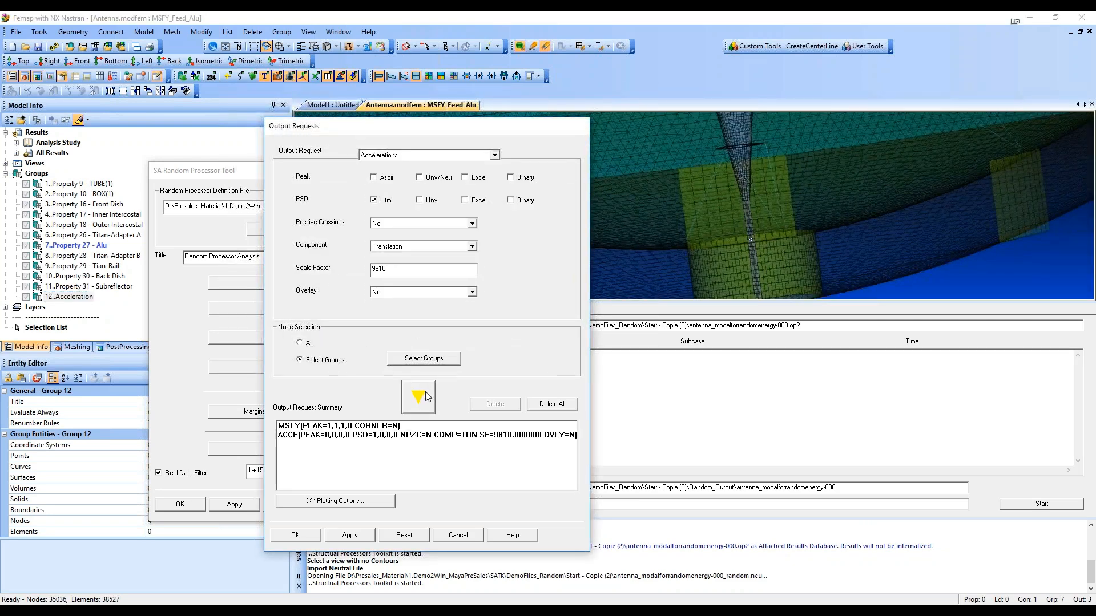
- Add a second Accelerations request for all nodes with Ascii, Unv/Neu and Excel peak output and no PSD output
{"action": "left_click", "coordinate": [374, 200]}
{"action": "left_click", "coordinate": [374, 177]}
{"action": "left_click", "coordinate": [420, 177]}
{"action": "left_click", "coordinate": [465, 177]}
{"action": "left_click", "coordinate": [309, 343]}
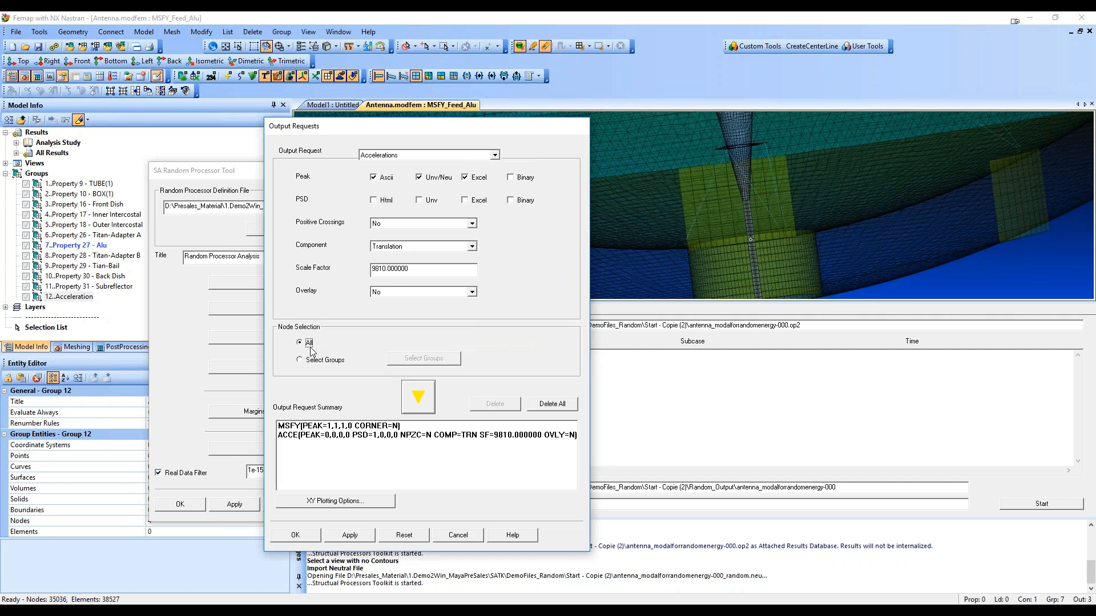
{"action": "left_click", "coordinate": [420, 397]}
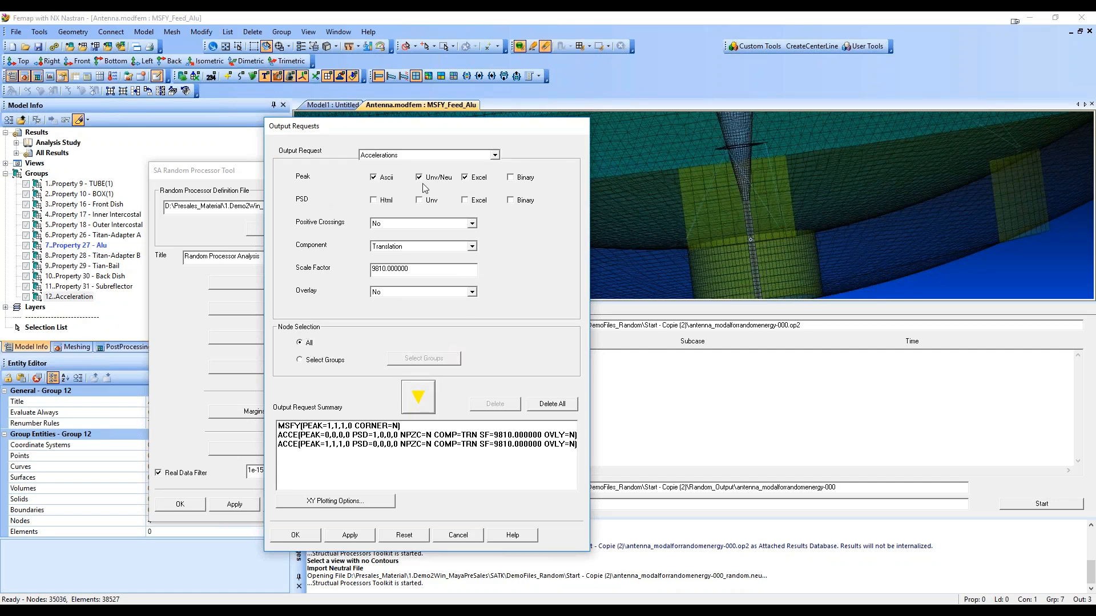
- Add a Displacements output request for all nodes with Ascii, Unv/Neu and Excel peak output of the translation component
{"action": "left_click", "coordinate": [412, 155]}
{"action": "left_click", "coordinate": [394, 171]}
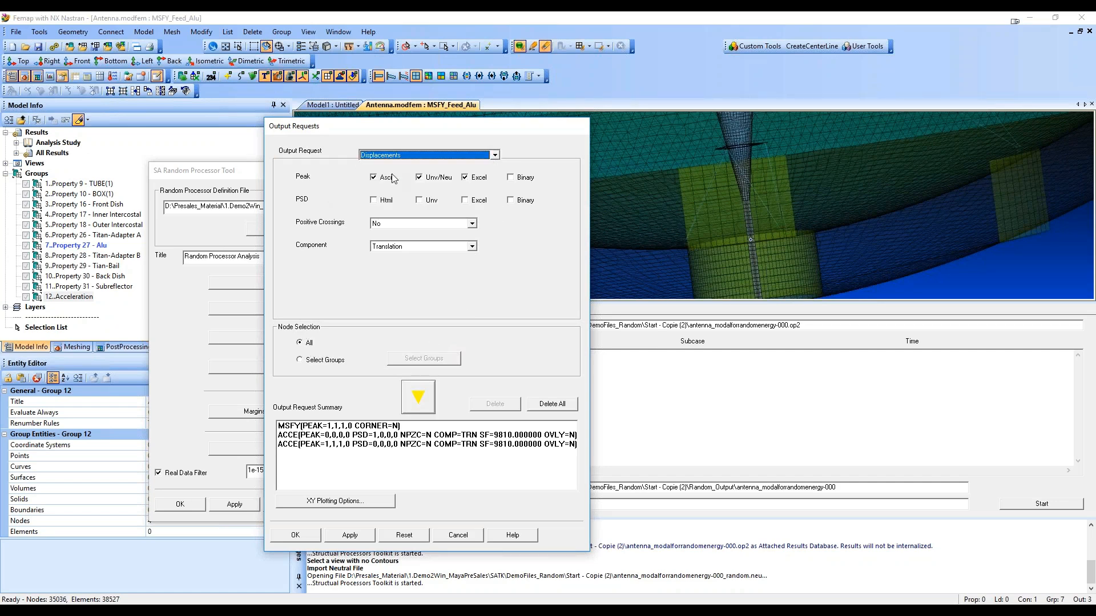
{"action": "left_click", "coordinate": [415, 398]}
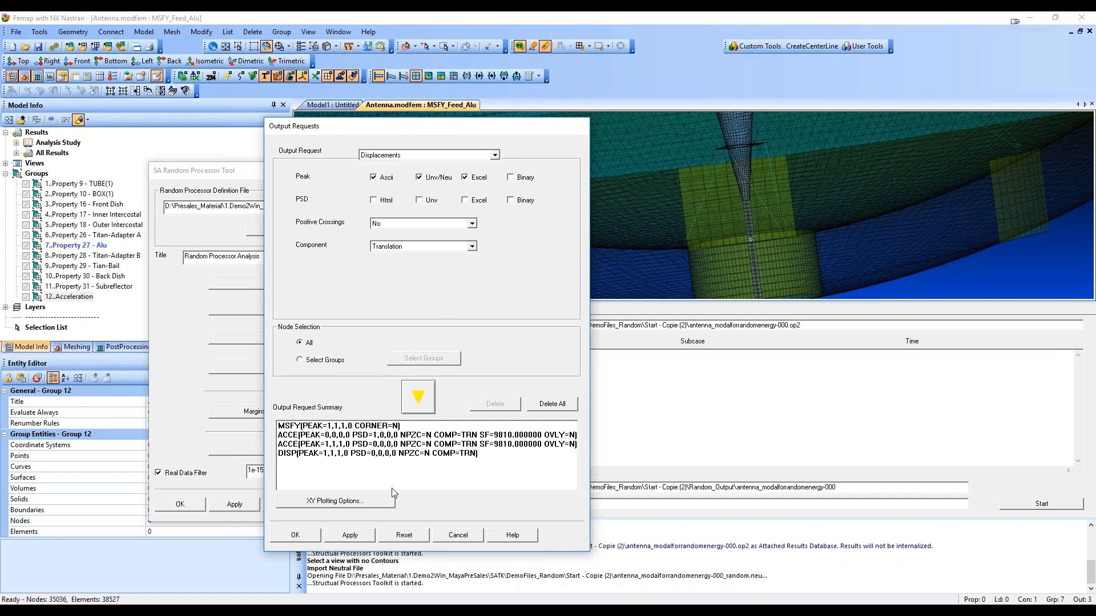
- Review the available output request types and show the options for Strains
{"action": "left_click", "coordinate": [495, 156]}
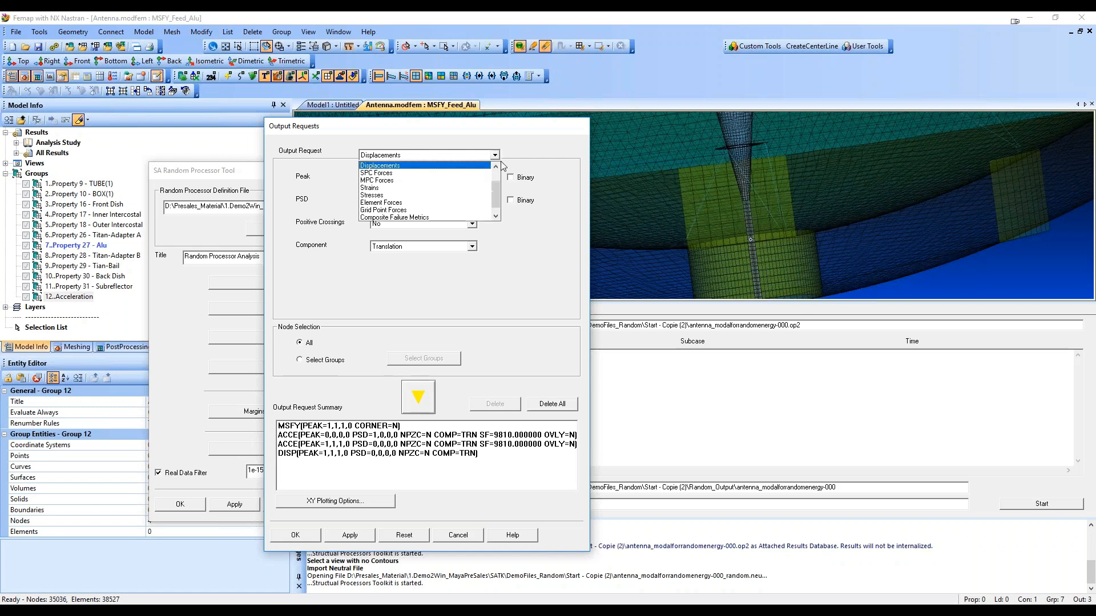
{"action": "mouse_move", "coordinate": [496, 198]}
{"action": "left_mouse_down"}
{"action": "mouse_move", "coordinate": [498, 217]}
{"action": "mouse_move", "coordinate": [504, 168]}
{"action": "mouse_move", "coordinate": [496, 213]}
{"action": "left_mouse_up"}
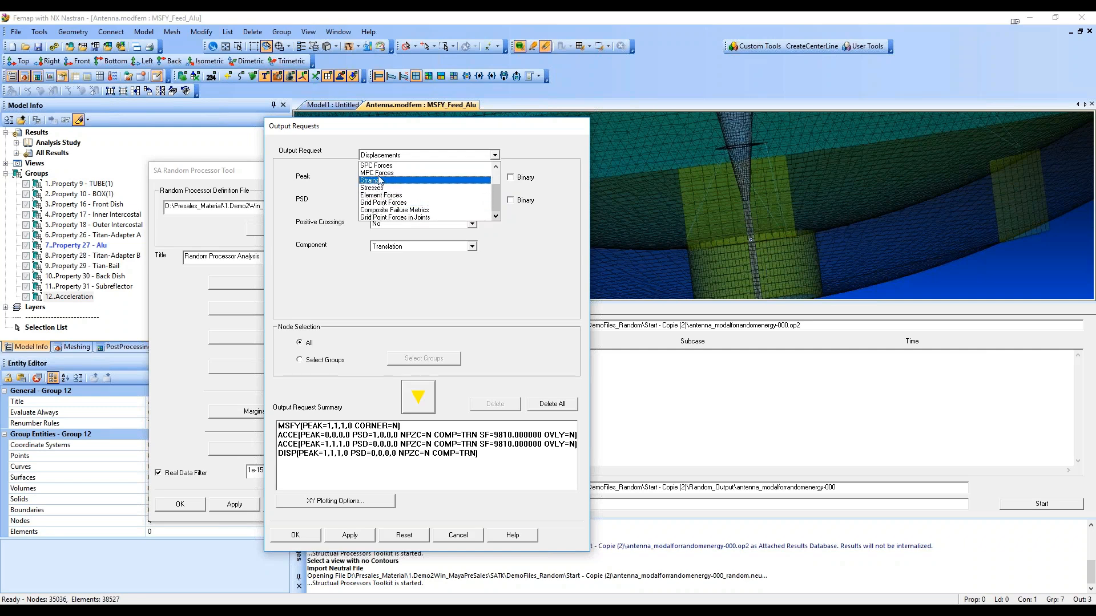
{"action": "left_click_drag", "start_coordinate": [496, 199], "coordinate": [494, 175]}
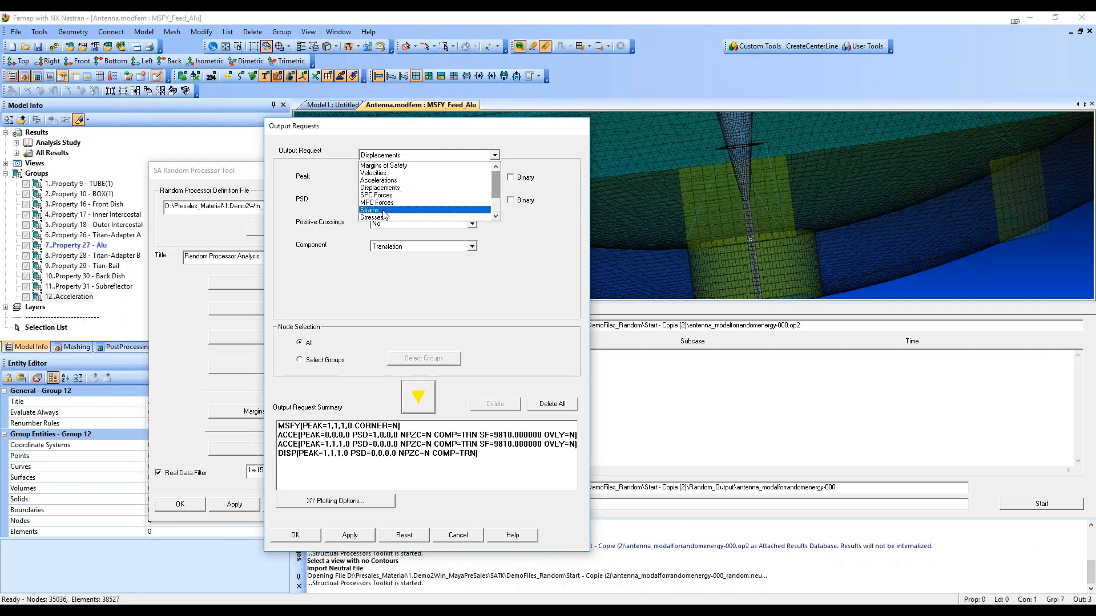
{"action": "left_click", "coordinate": [385, 211]}
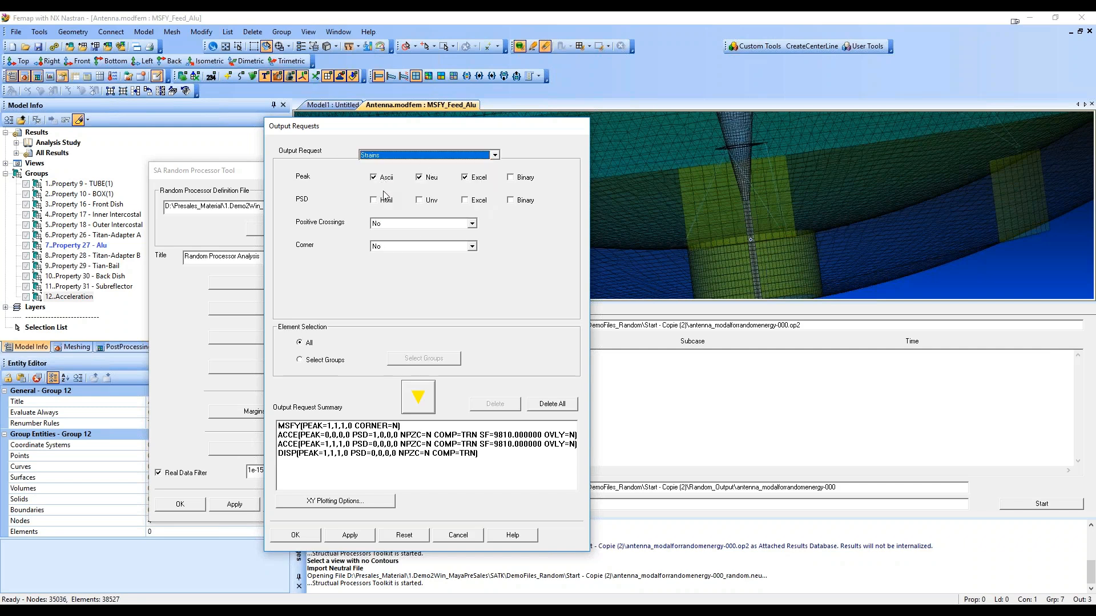
- Accept the output requests and the random processor definition, overwriting the existing antenna_modalforrandomenergy-000_random.inp file
{"action": "left_click", "coordinate": [297, 536]}
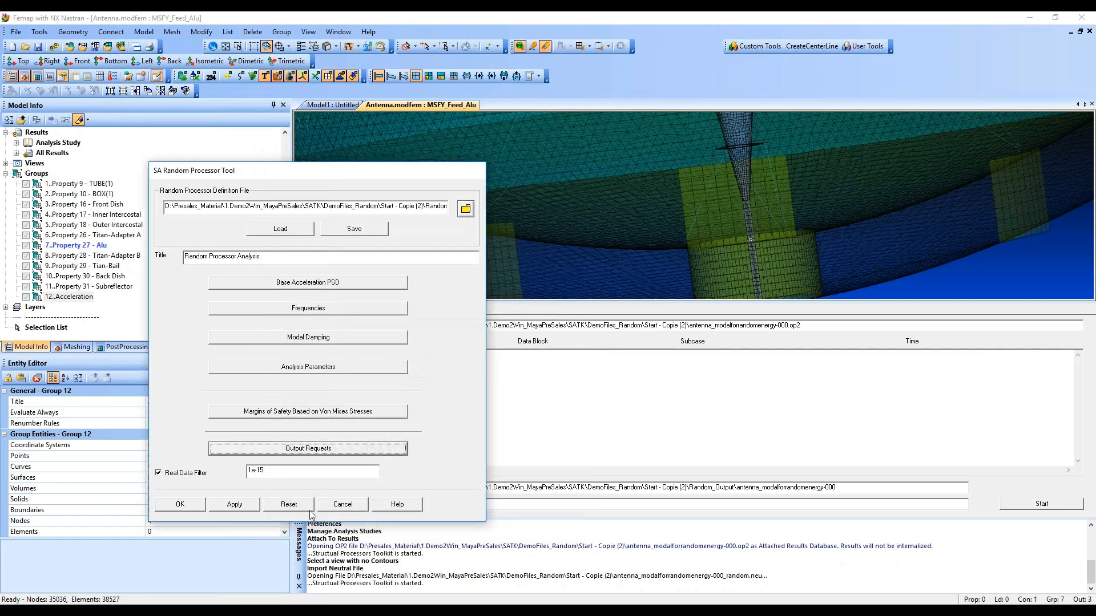
{"action": "left_click", "coordinate": [182, 500]}
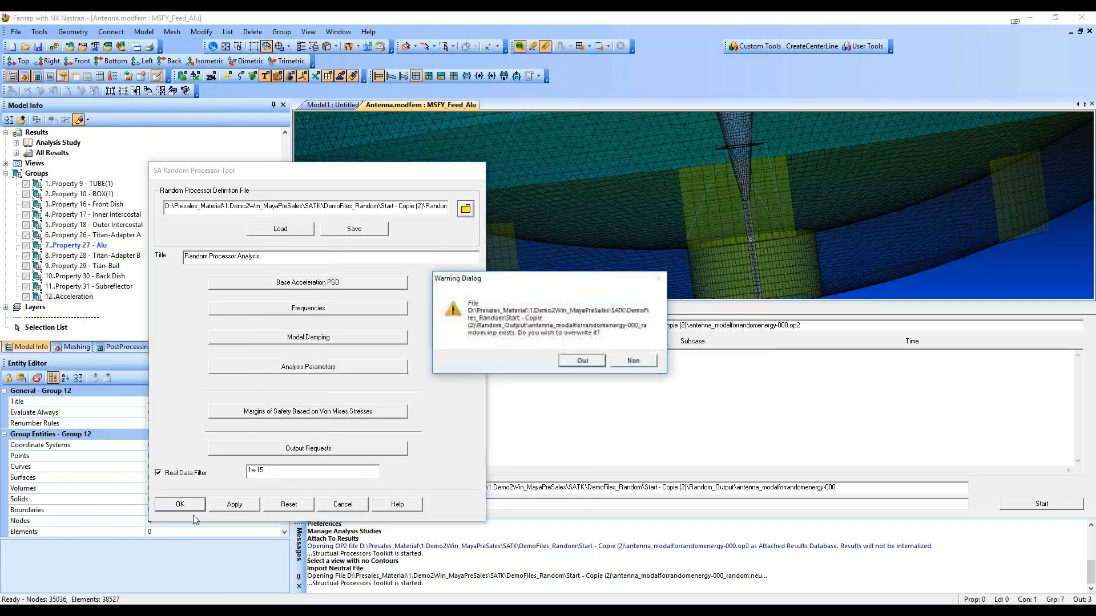
{"action": "left_click", "coordinate": [582, 361]}
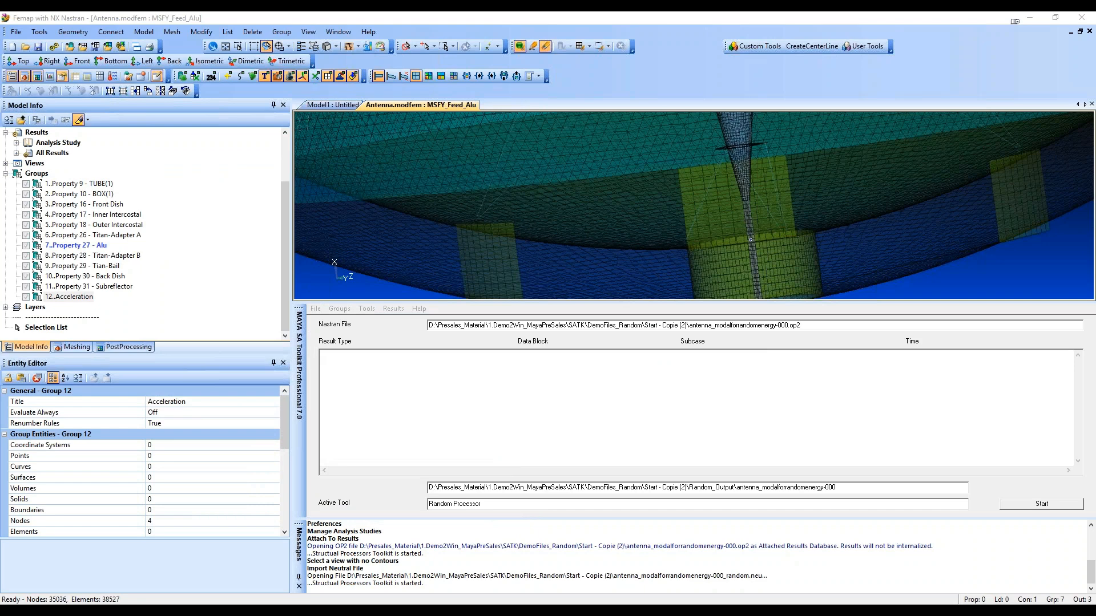
- Switch to the Random_Output folder and open antenna_modalforrandomenergy-000_random.inp in Notepad++
{"action": "left_click_drag", "start_coordinate": [1095, 81], "coordinate": [644, 100]}
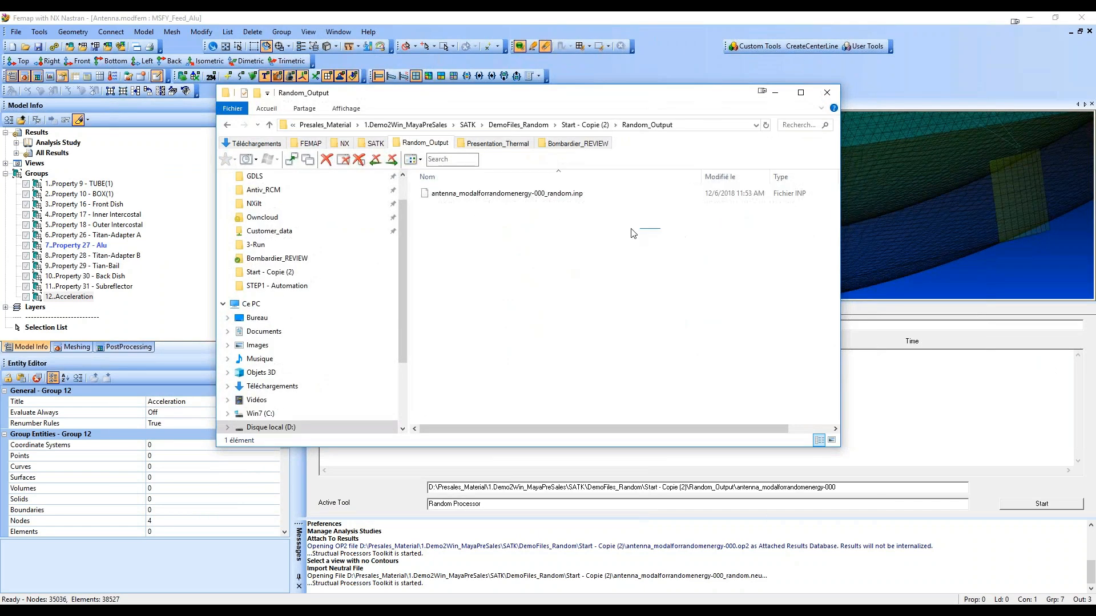
{"action": "left_click_drag", "start_coordinate": [660, 229], "coordinate": [460, 197]}
{"action": "right_click", "coordinate": [459, 197]}
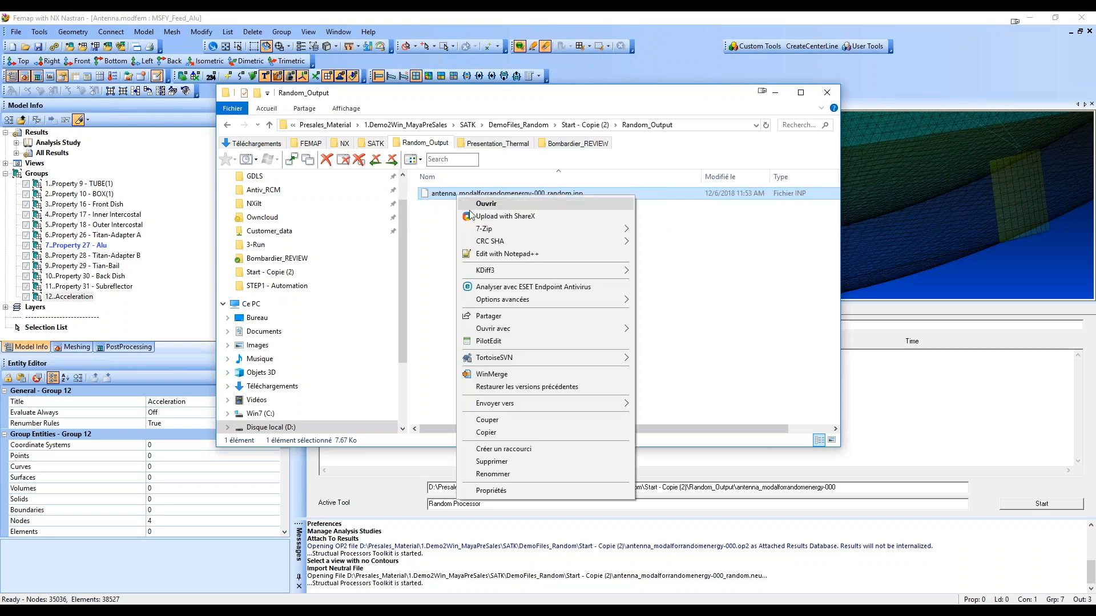
{"action": "left_click", "coordinate": [485, 255]}
{"action": "left_click_drag", "start_coordinate": [723, 111], "coordinate": [596, 69]}
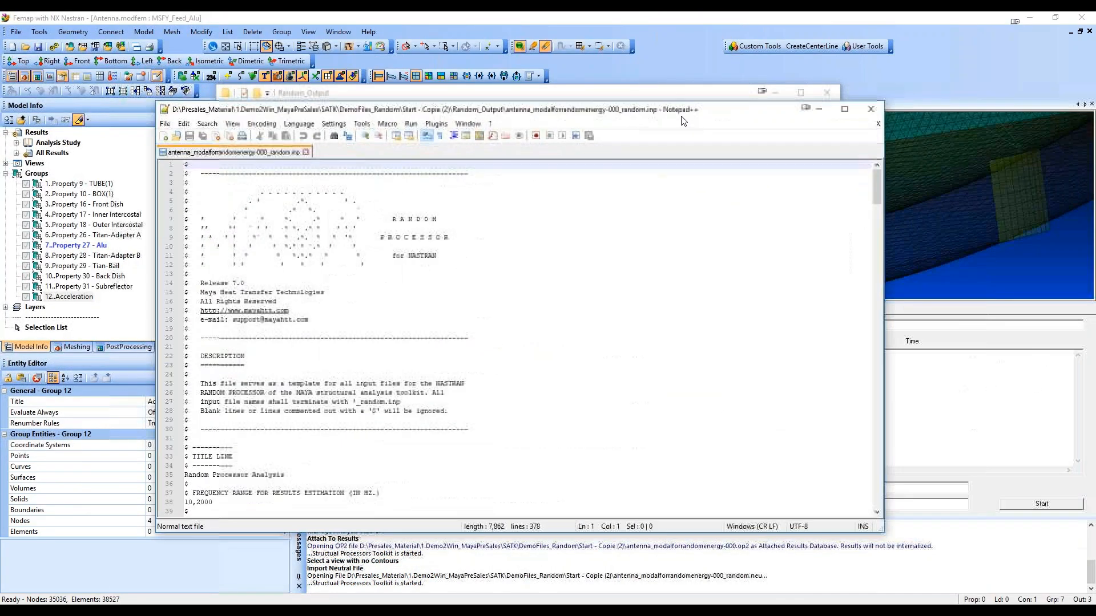
- Read through the input file's load case, frequency, damping, analysis parameter, margin of safety, output request and stress case sections
{"action": "scroll", "coordinate": [355, 346], "scroll_direction": "down", "scroll_amount": 12}
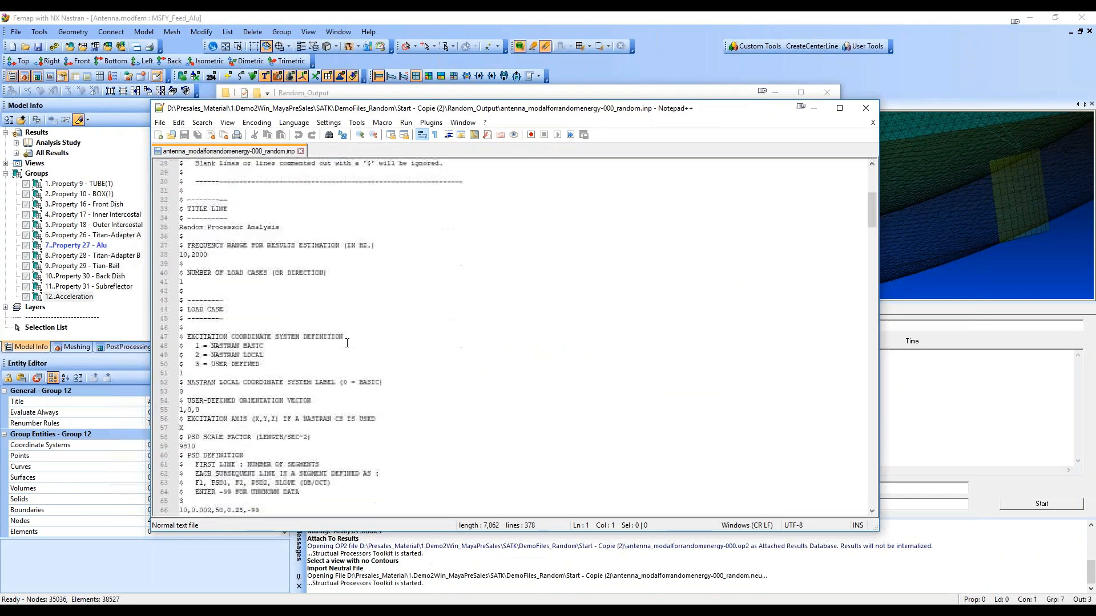
{"action": "scroll", "coordinate": [355, 346], "scroll_direction": "down", "scroll_amount": 4}
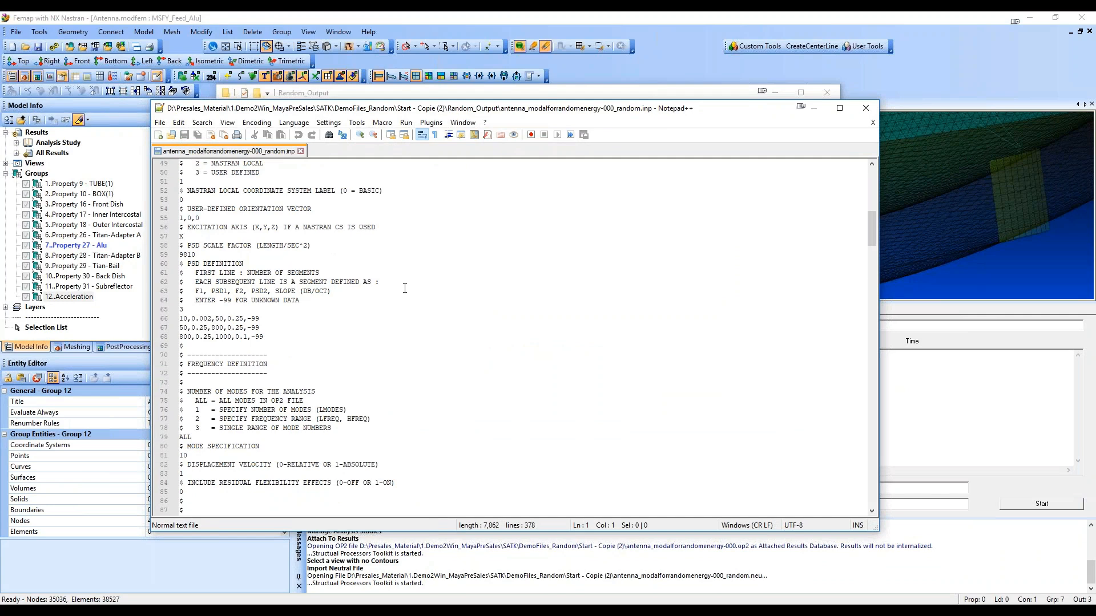
{"action": "scroll", "coordinate": [405, 288], "scroll_direction": "down", "scroll_amount": 7}
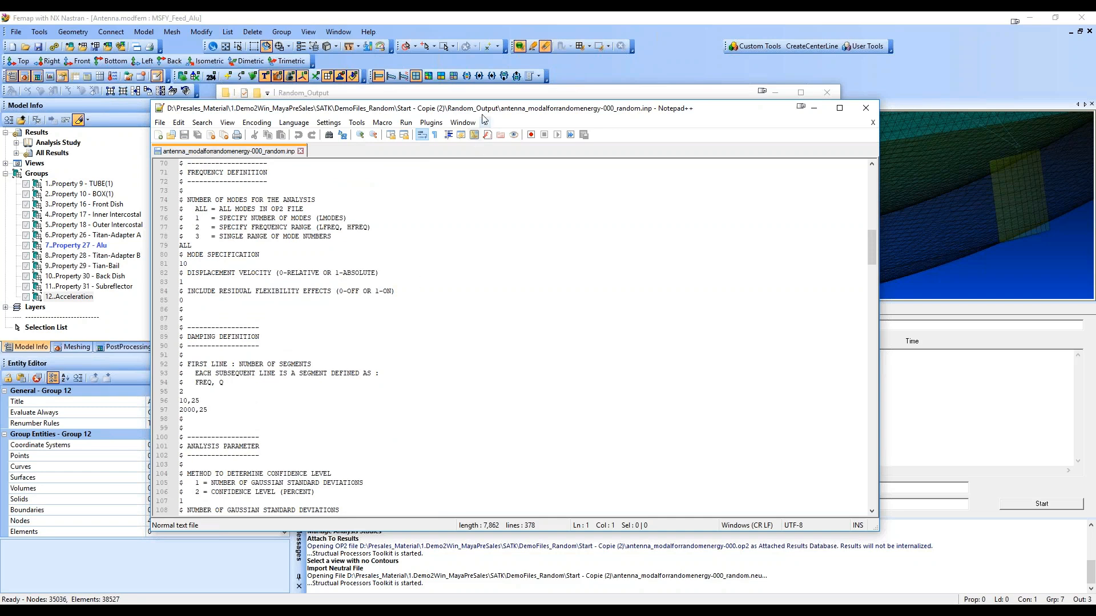
{"action": "scroll", "coordinate": [467, 231], "scroll_direction": "down", "scroll_amount": 4}
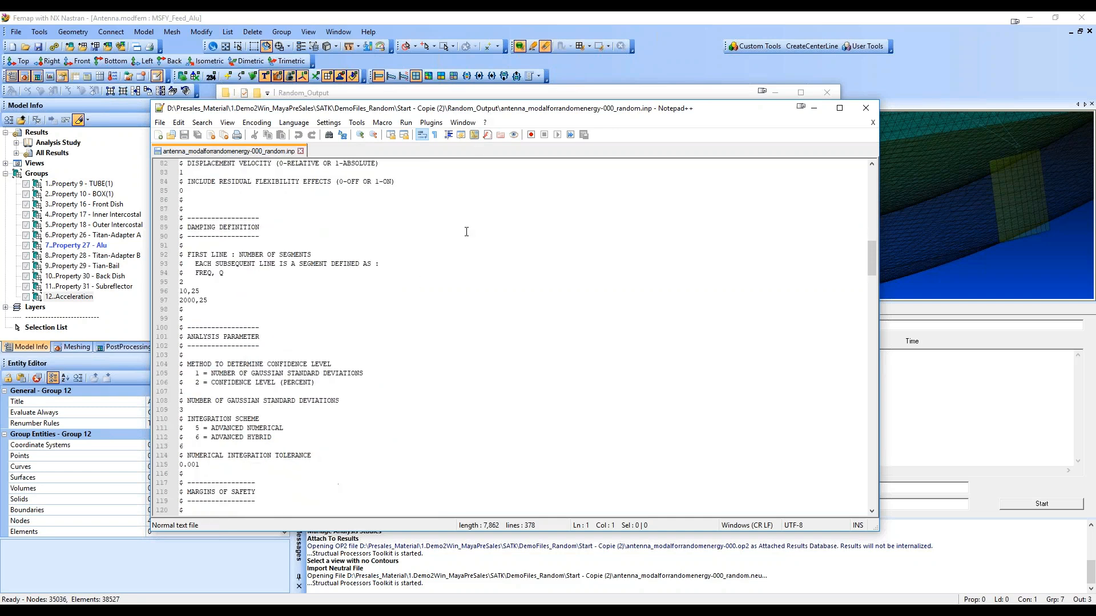
{"action": "scroll", "coordinate": [466, 231], "scroll_direction": "down", "scroll_amount": 9}
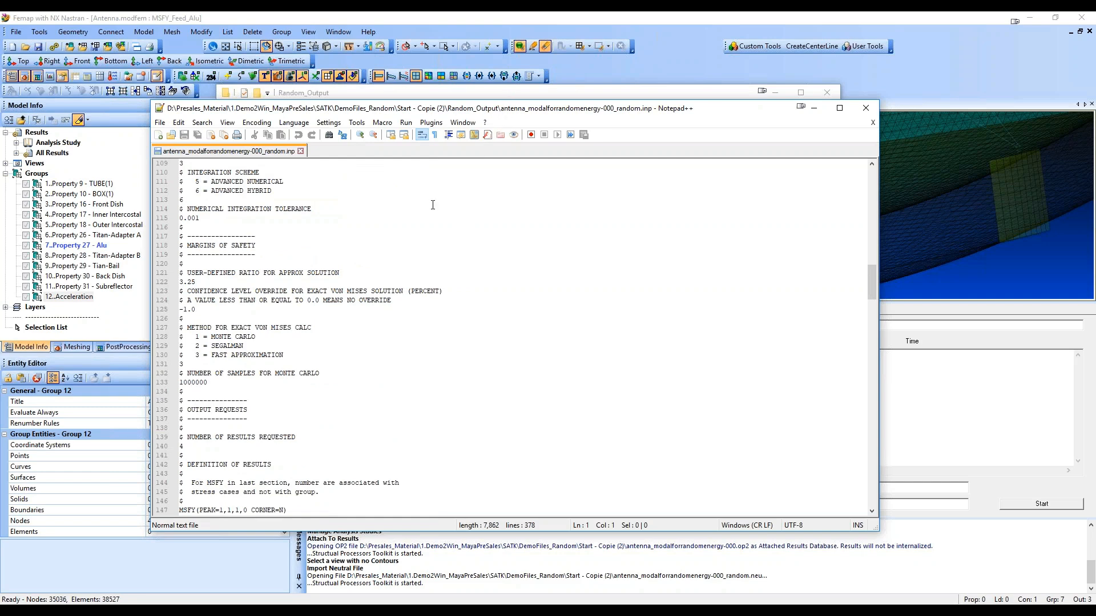
{"action": "scroll", "coordinate": [421, 238], "scroll_direction": "down", "scroll_amount": 6}
{"action": "scroll", "coordinate": [403, 256], "scroll_direction": "down", "scroll_amount": 4}
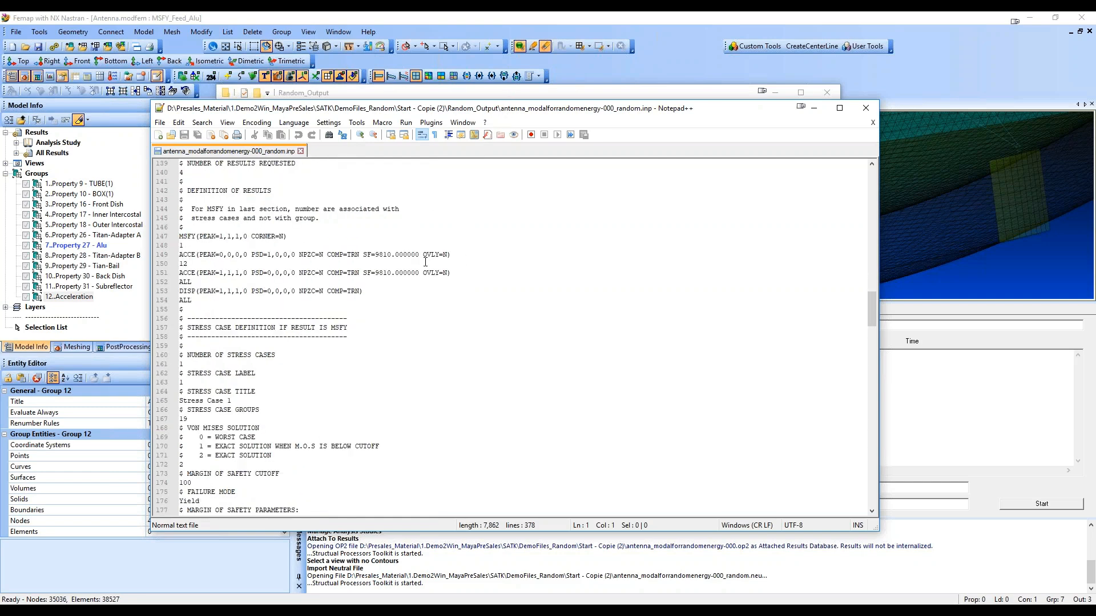
{"action": "scroll", "coordinate": [425, 262], "scroll_direction": "down", "scroll_amount": 5}
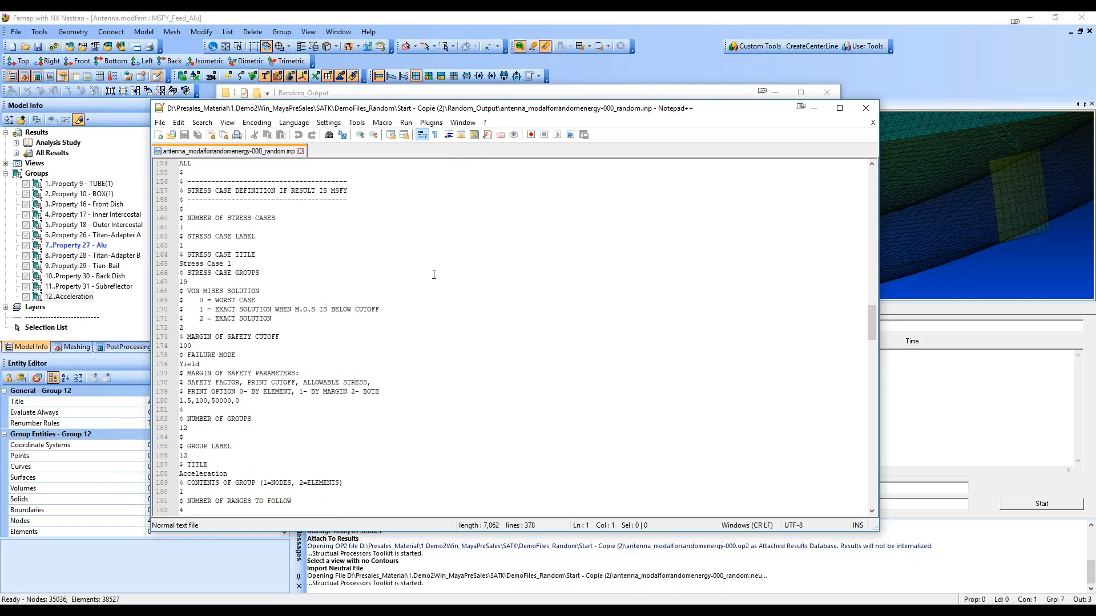
{"action": "scroll", "coordinate": [433, 274], "scroll_direction": "down", "scroll_amount": 2}
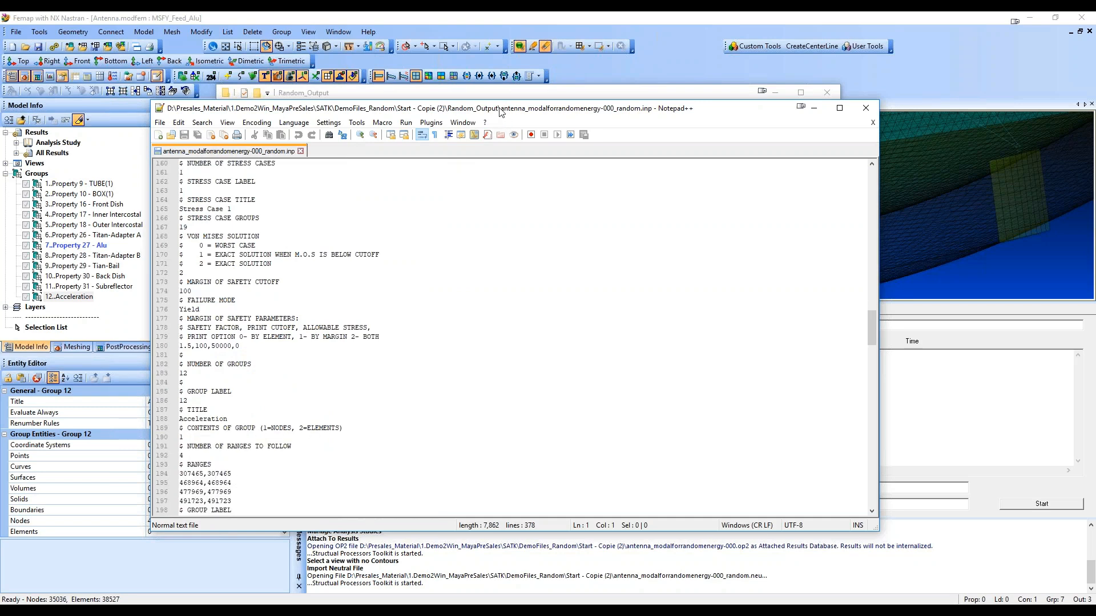
- Examine the group definitions in the input file, highlighting the element ranges of the Property 27 - Alu group
{"action": "left_click_drag", "start_coordinate": [500, 112], "coordinate": [532, 84]}
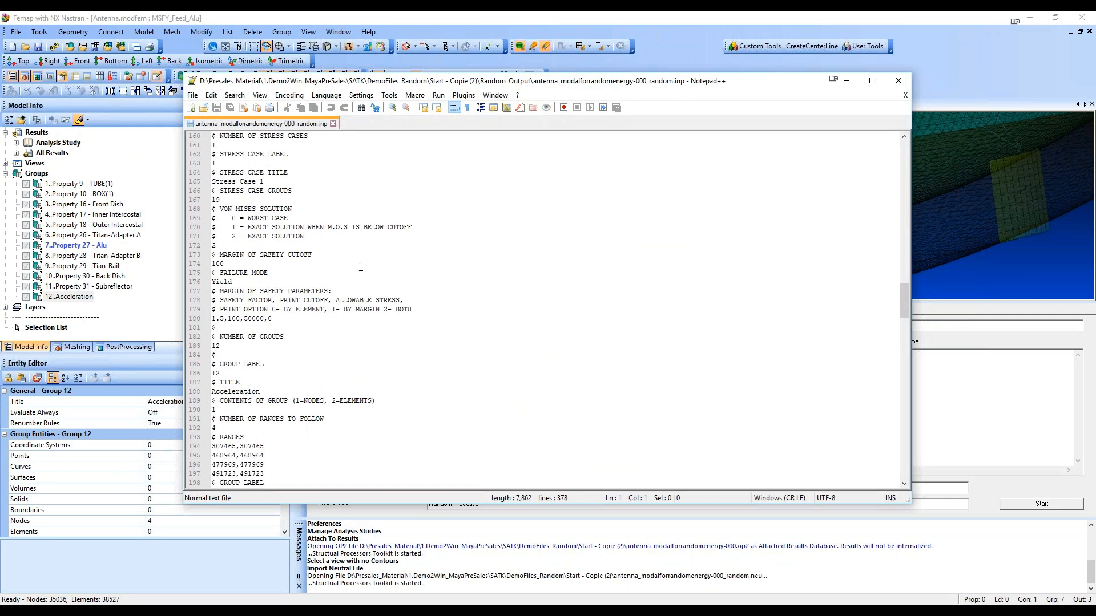
{"action": "scroll", "coordinate": [387, 279], "scroll_direction": "down", "scroll_amount": 4}
{"action": "left_click_drag", "start_coordinate": [220, 382], "coordinate": [204, 155]}
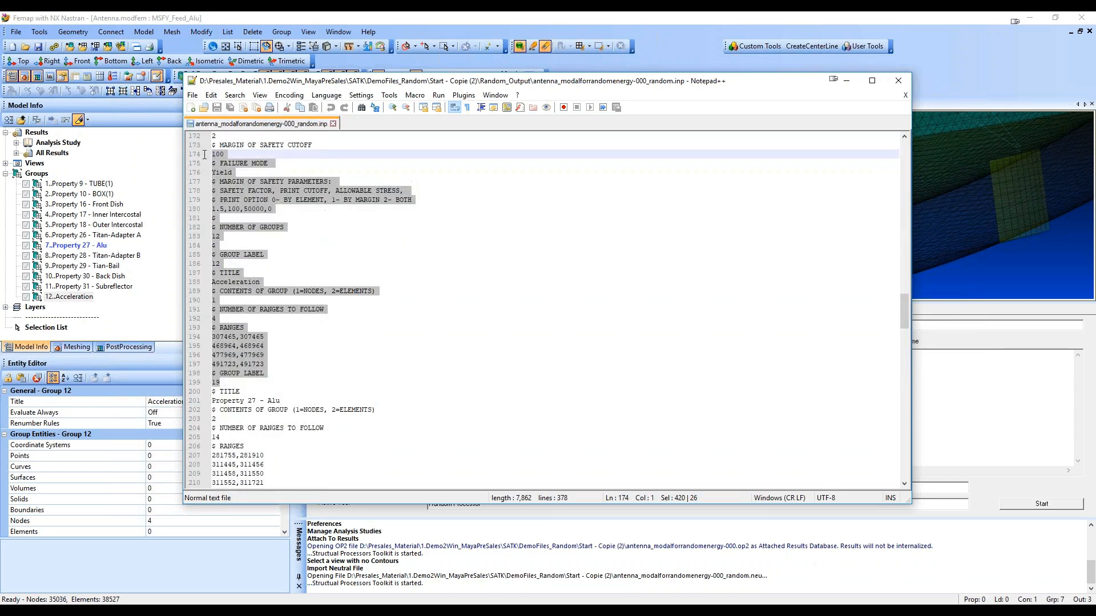
{"action": "left_click", "coordinate": [435, 294]}
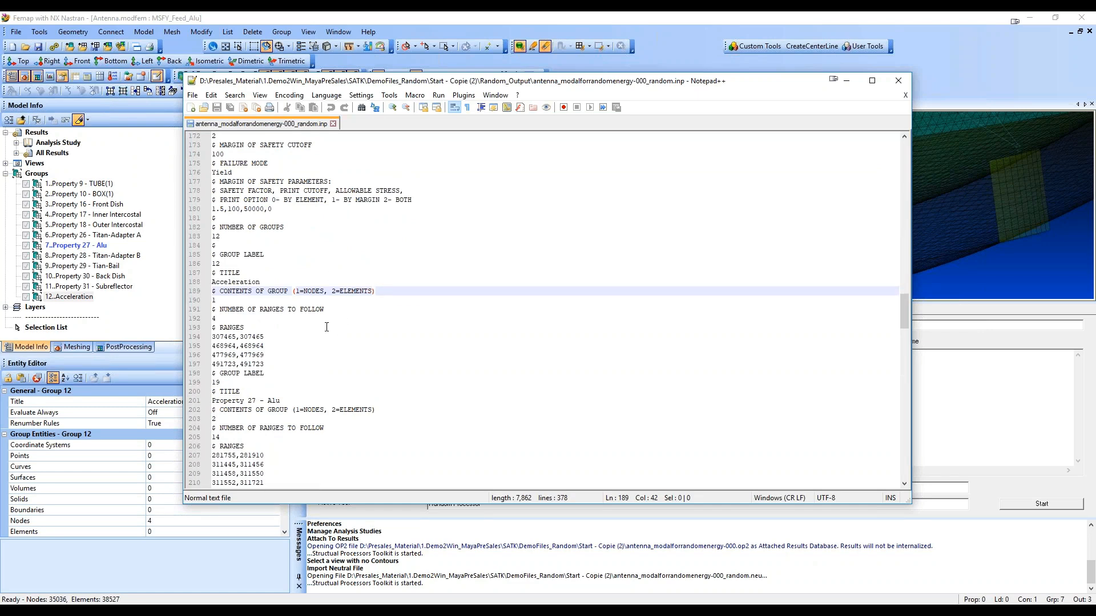
{"action": "scroll", "coordinate": [326, 326], "scroll_direction": "down", "scroll_amount": 4}
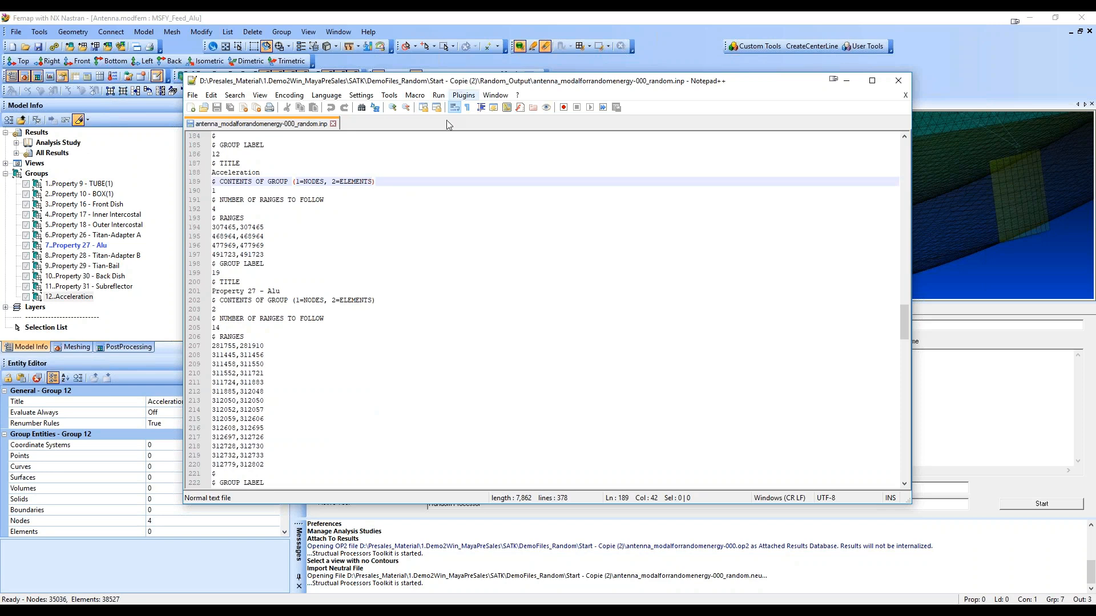
{"action": "scroll", "coordinate": [423, 263], "scroll_direction": "down", "scroll_amount": 2}
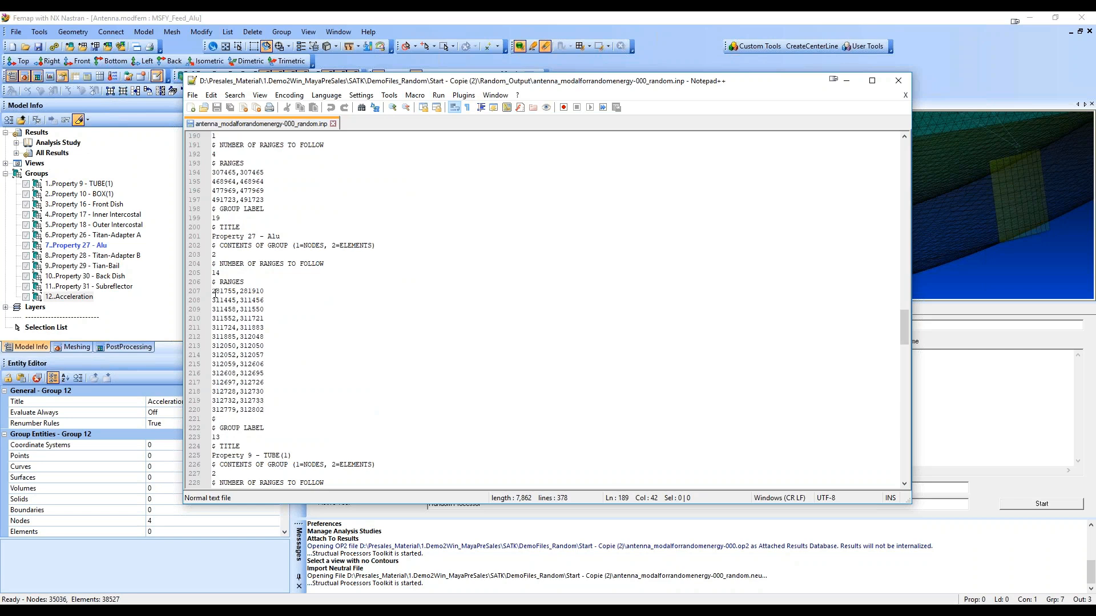
{"action": "left_click_drag", "start_coordinate": [215, 293], "coordinate": [295, 414]}
{"action": "left_click", "coordinate": [337, 364]}
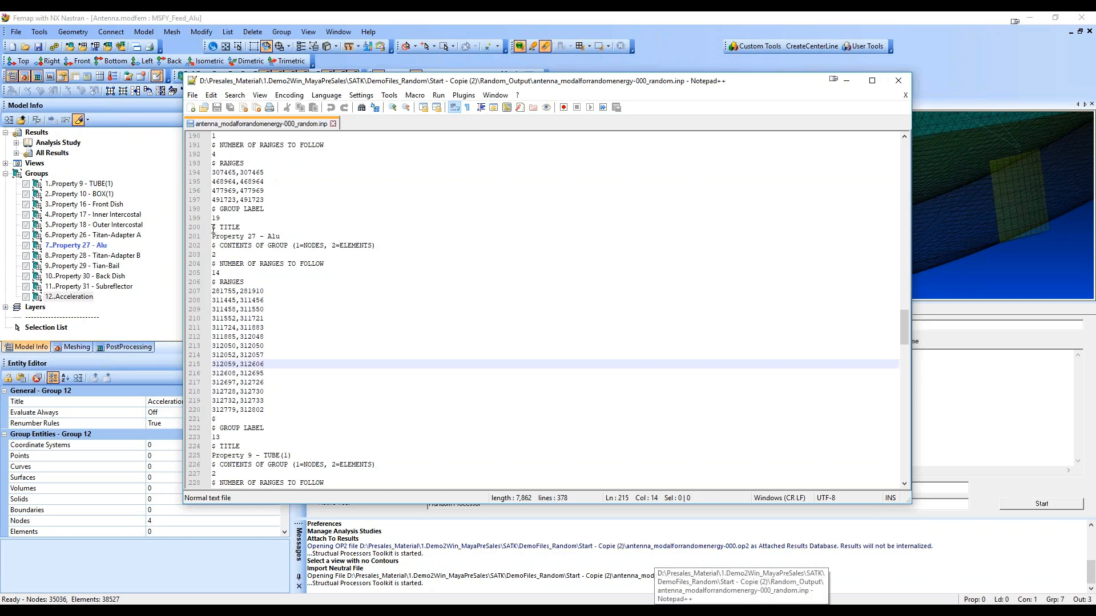
{"action": "left_click_drag", "start_coordinate": [215, 228], "coordinate": [286, 428]}
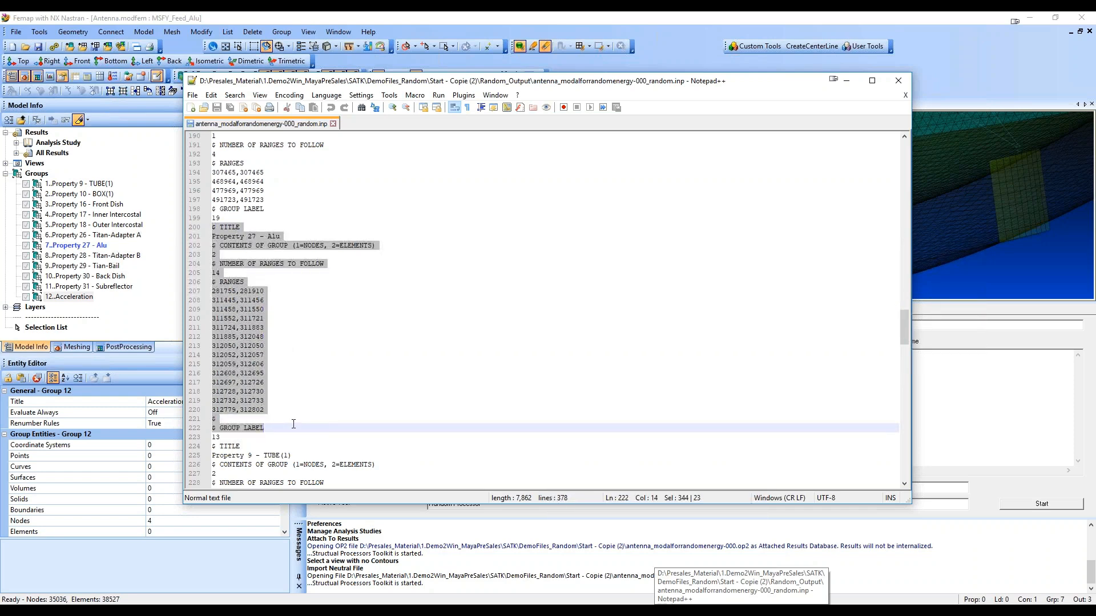
{"action": "scroll", "coordinate": [327, 391], "scroll_direction": "down", "scroll_amount": 8}
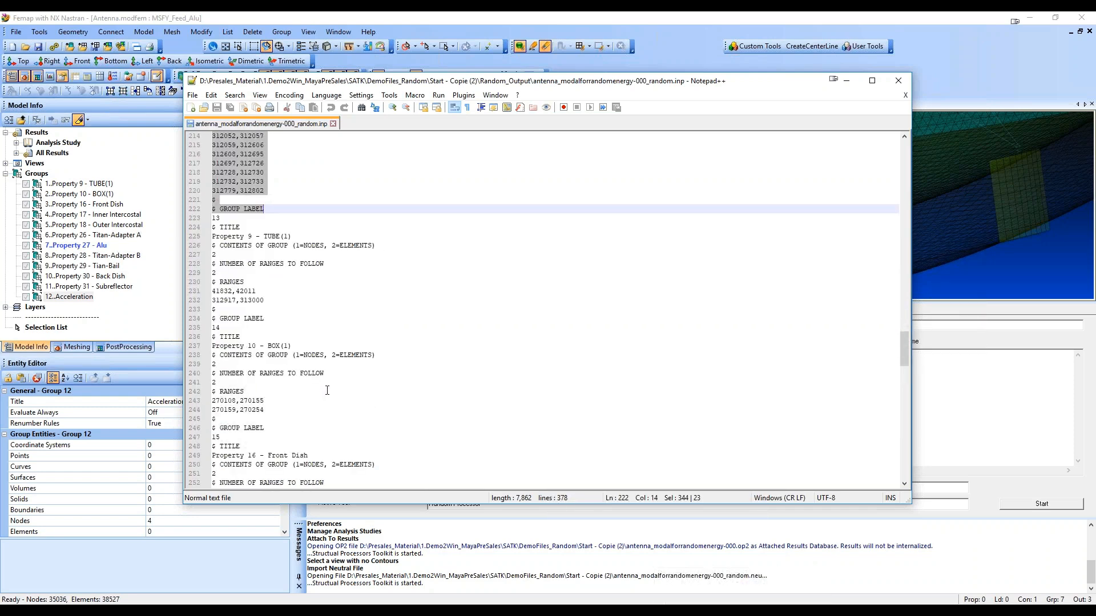
{"action": "scroll", "coordinate": [327, 390], "scroll_direction": "down", "scroll_amount": 5}
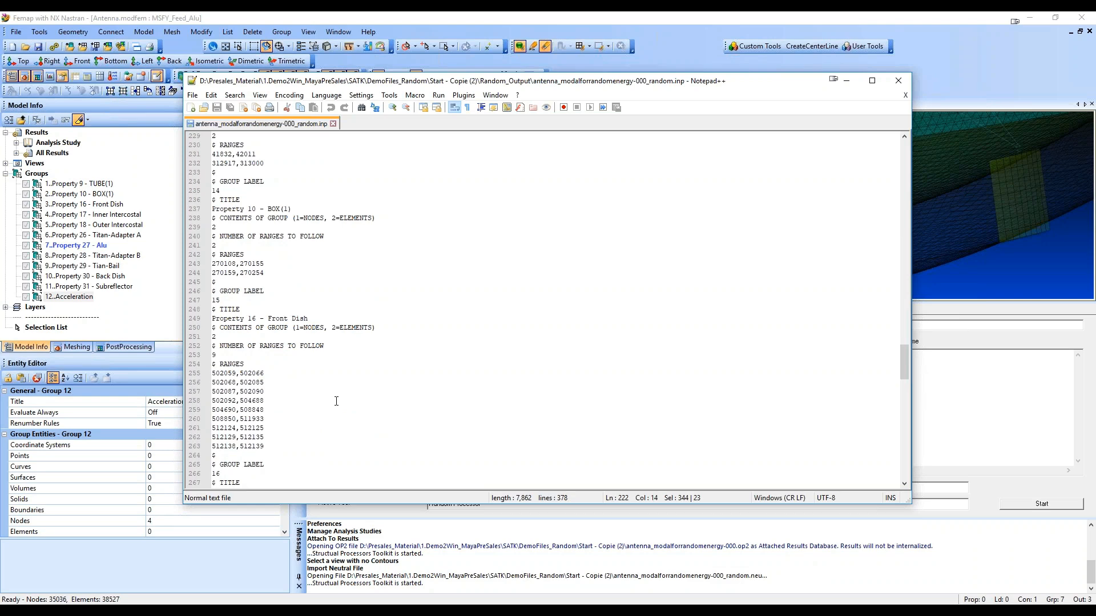
- Look over the Inner Intercostal, Outer Intercostal and Titan-Adapter A group definitions and close the input file
{"action": "left_click", "coordinate": [616, 12]}
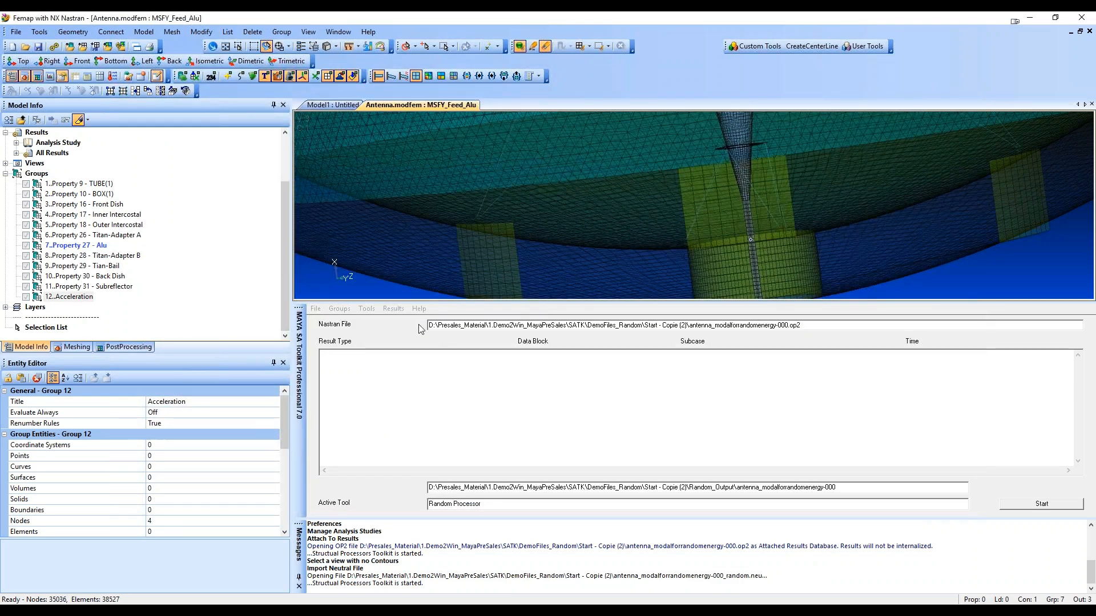
{"action": "key", "text": "alt+Tab"}
{"action": "scroll", "coordinate": [404, 440], "scroll_direction": "down", "scroll_amount": 11}
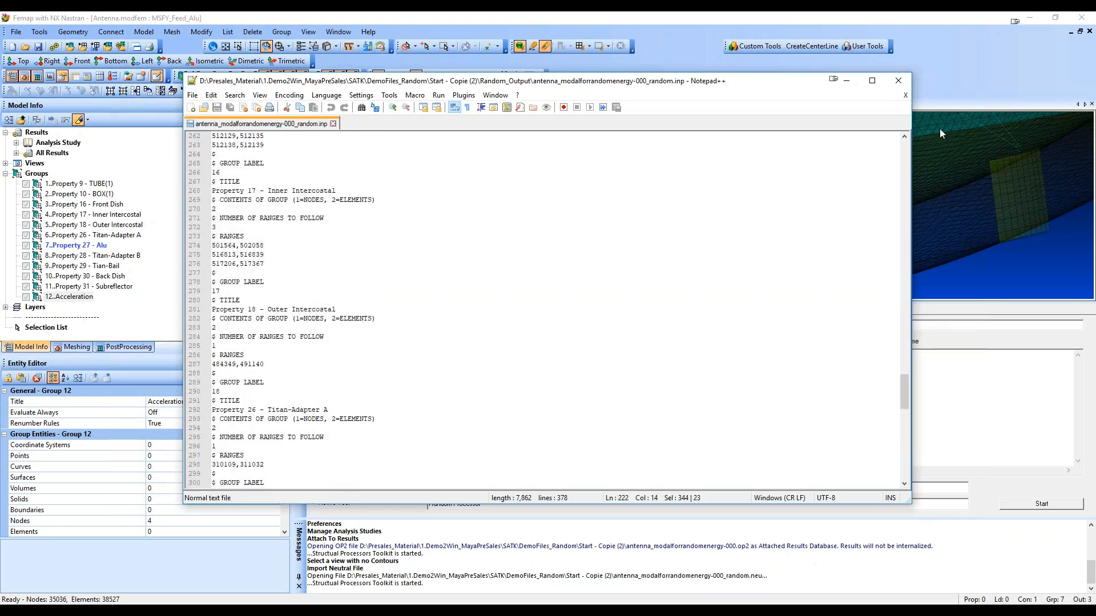
{"action": "left_click", "coordinate": [905, 96]}
{"action": "left_click", "coordinate": [899, 81]}
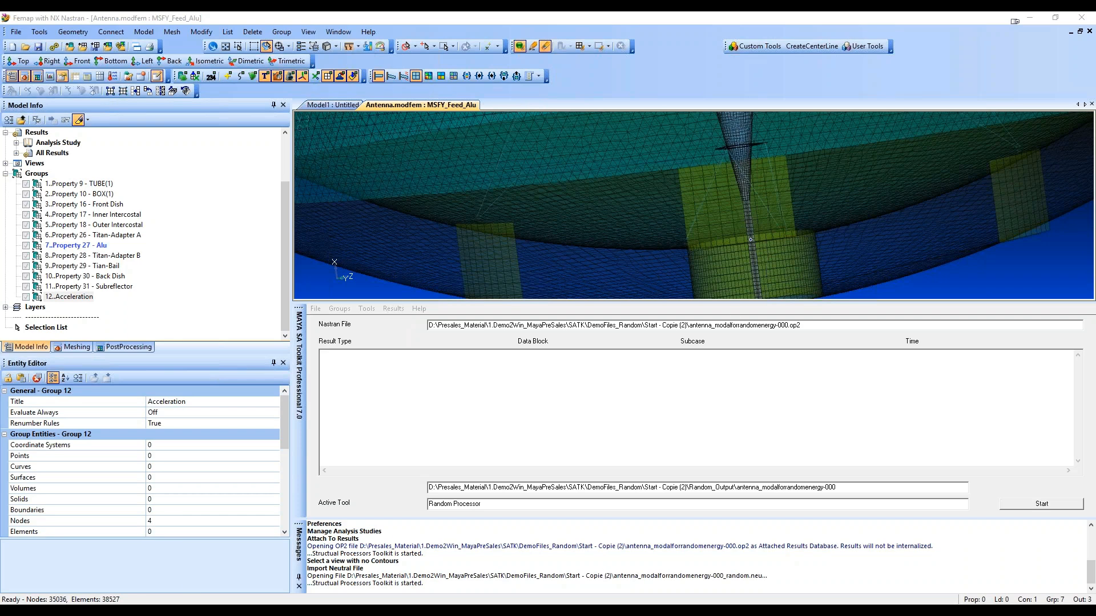
- Reopen the _random.inp file in Notepad++ and examine its XY plotting options, last group definitions and opening sections
{"action": "left_click", "coordinate": [124, 611]}
{"action": "right_click", "coordinate": [538, 201]}
{"action": "left_click", "coordinate": [570, 217]}
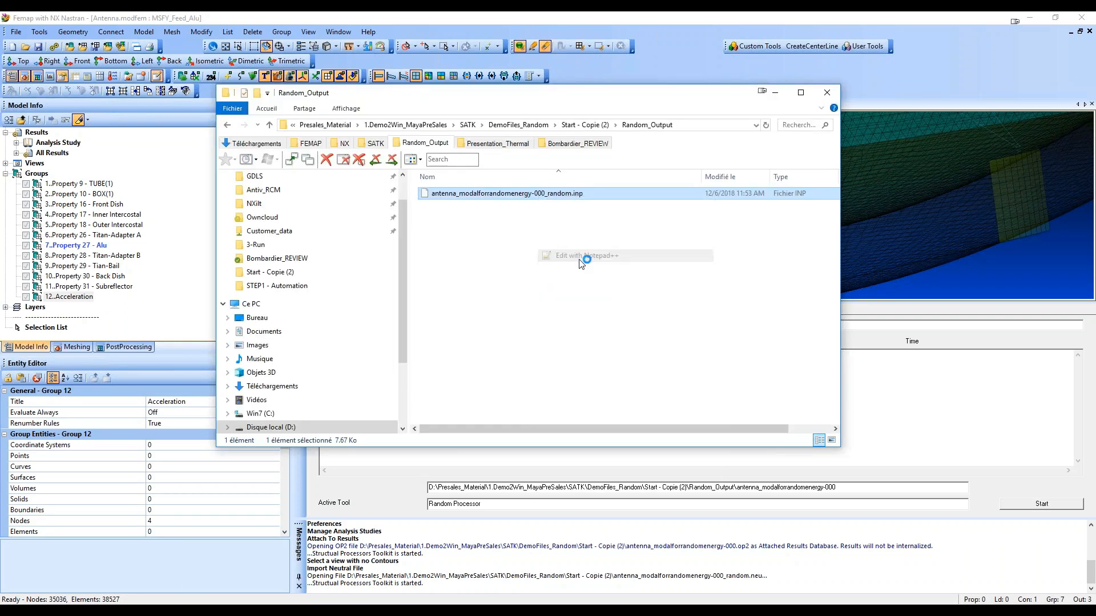
{"action": "left_click_drag", "start_coordinate": [903, 169], "coordinate": [920, 485]}
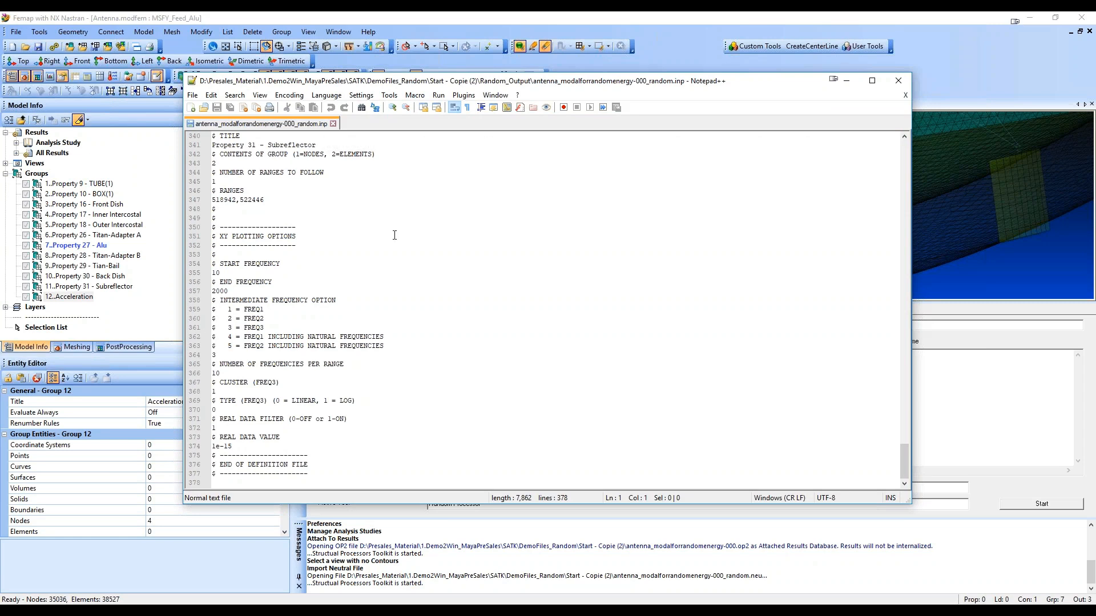
{"action": "left_click", "coordinate": [304, 204]}
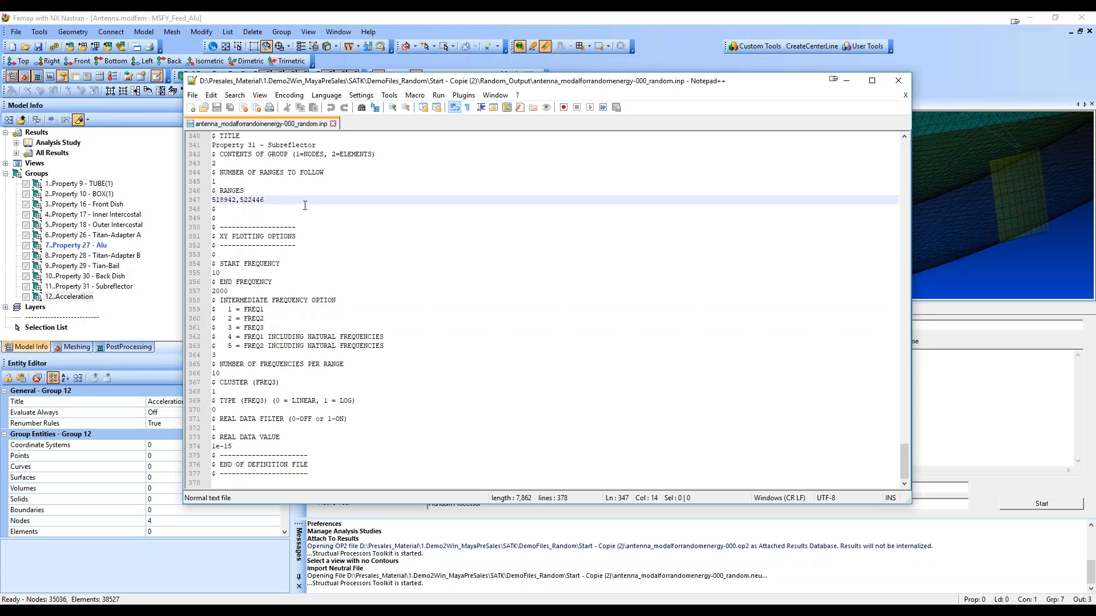
{"action": "scroll", "coordinate": [361, 269], "scroll_direction": "up", "scroll_amount": 12}
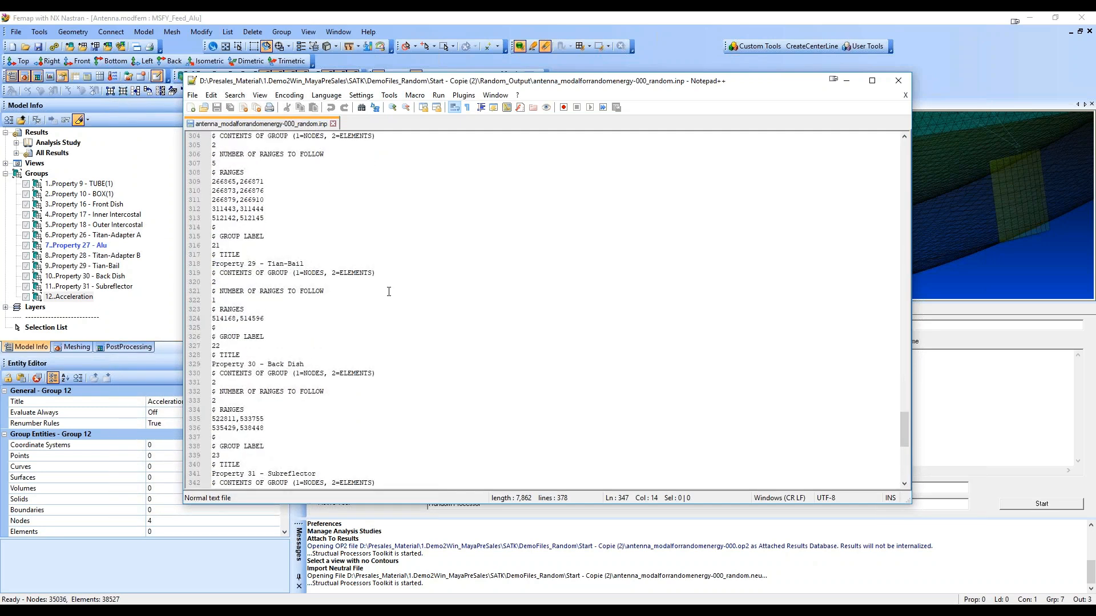
{"action": "left_click_drag", "start_coordinate": [904, 426], "coordinate": [878, 163]}
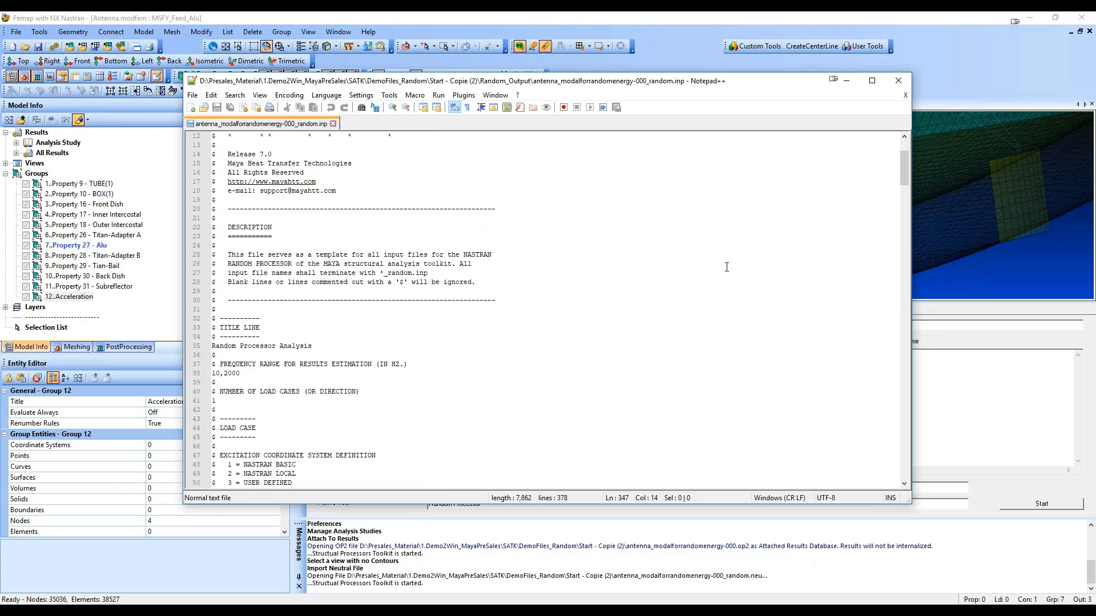
{"action": "scroll", "coordinate": [336, 376], "scroll_direction": "down", "scroll_amount": 6}
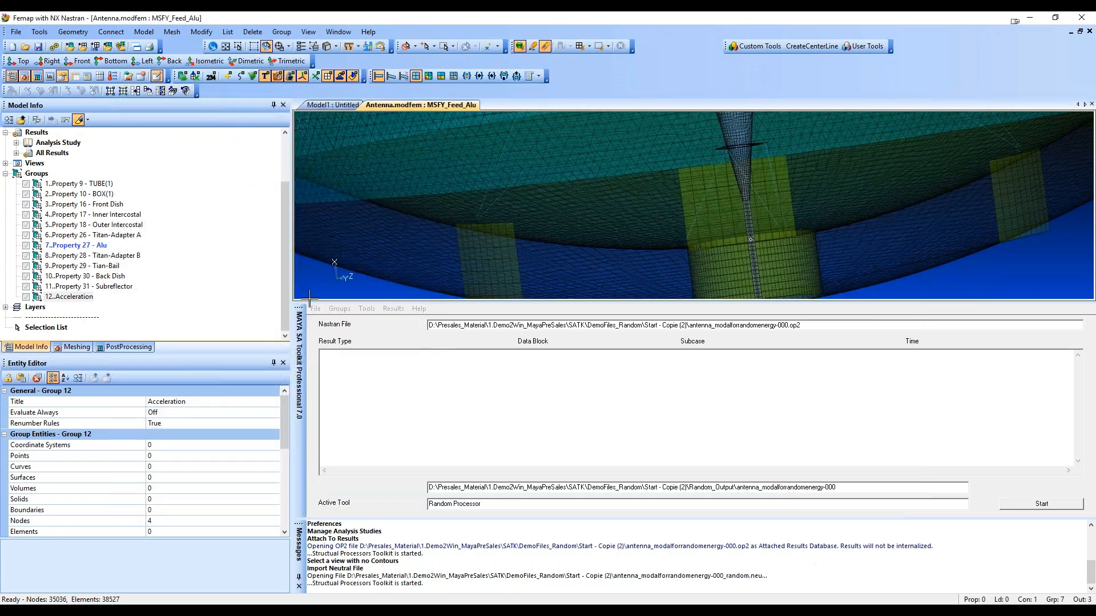
- Return to Femap and reopen the Random Analysis tool of the MAYA SA Toolkit
{"action": "left_click", "coordinate": [316, 309]}
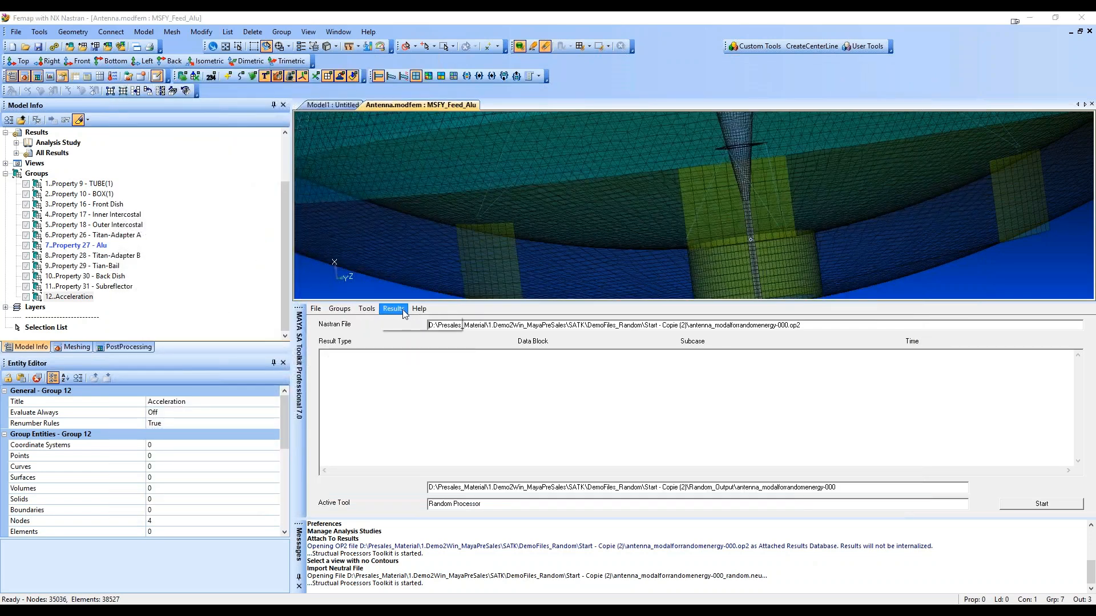
{"action": "mouse_move", "coordinate": [367, 309]}
{"action": "left_click", "coordinate": [400, 397]}
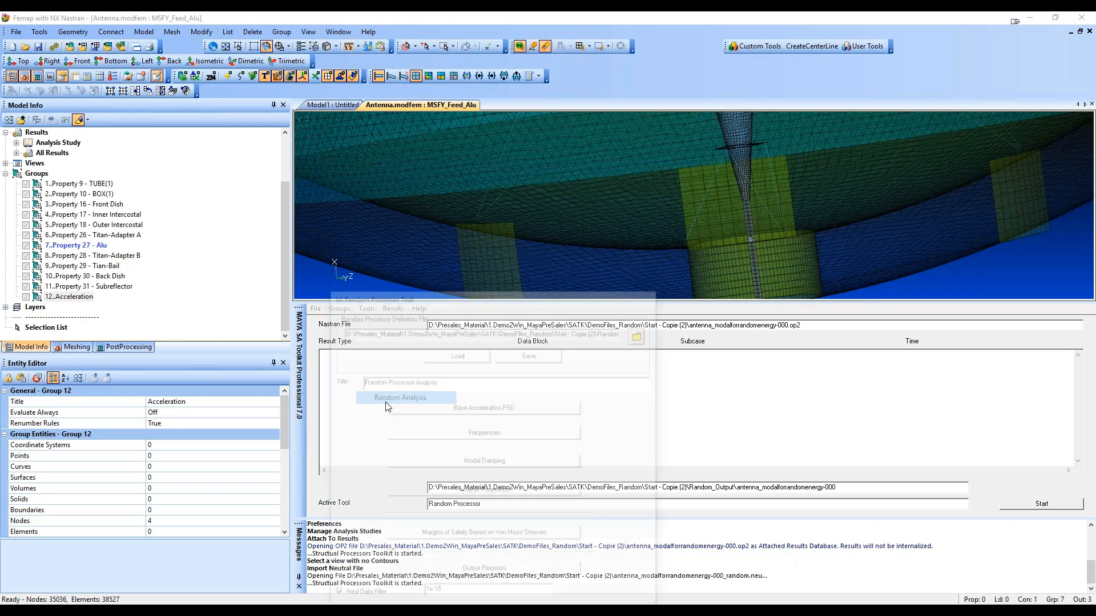
- Try excitation axis Z for subcase 1 in the Base Acceleration PSD definition, switch back to X and cancel
{"action": "left_click", "coordinate": [430, 408]}
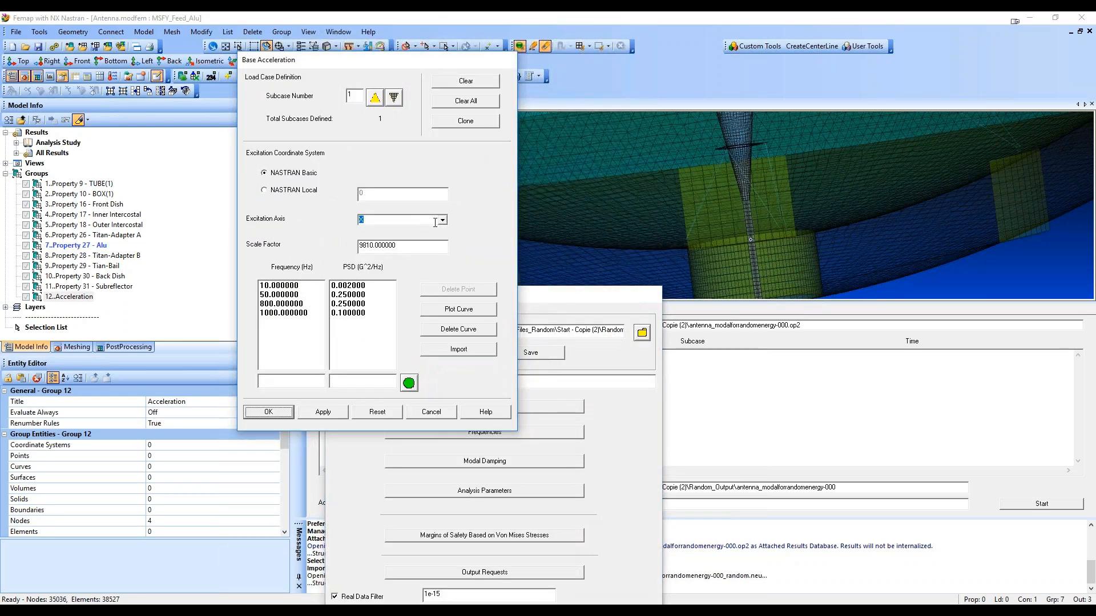
{"action": "left_click", "coordinate": [442, 220]}
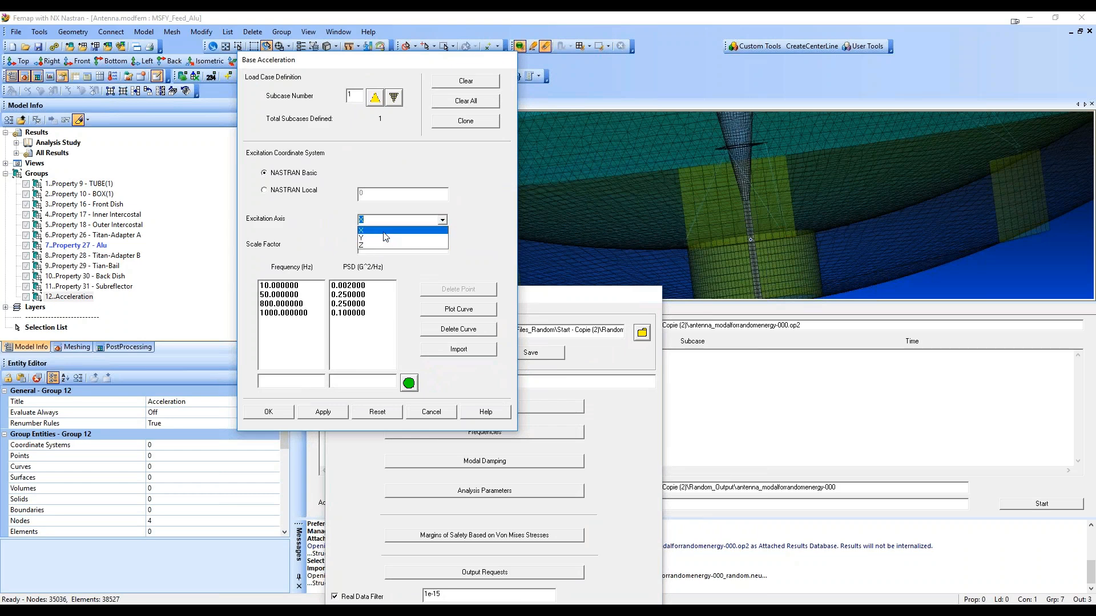
{"action": "left_click", "coordinate": [388, 245]}
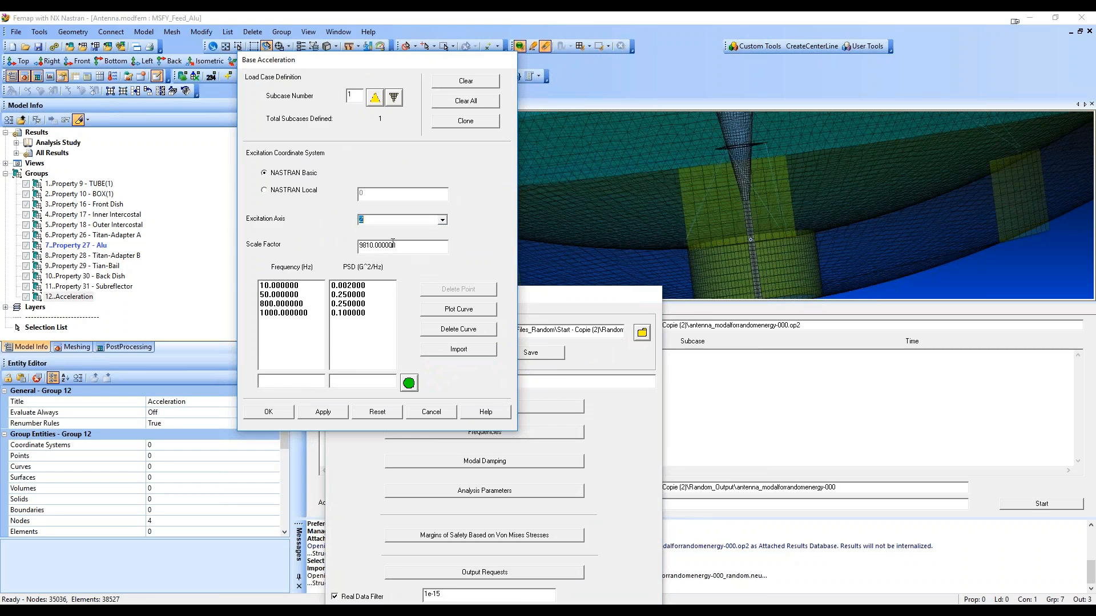
{"action": "left_click", "coordinate": [399, 220]}
{"action": "left_click", "coordinate": [390, 231]}
{"action": "left_click", "coordinate": [446, 413]}
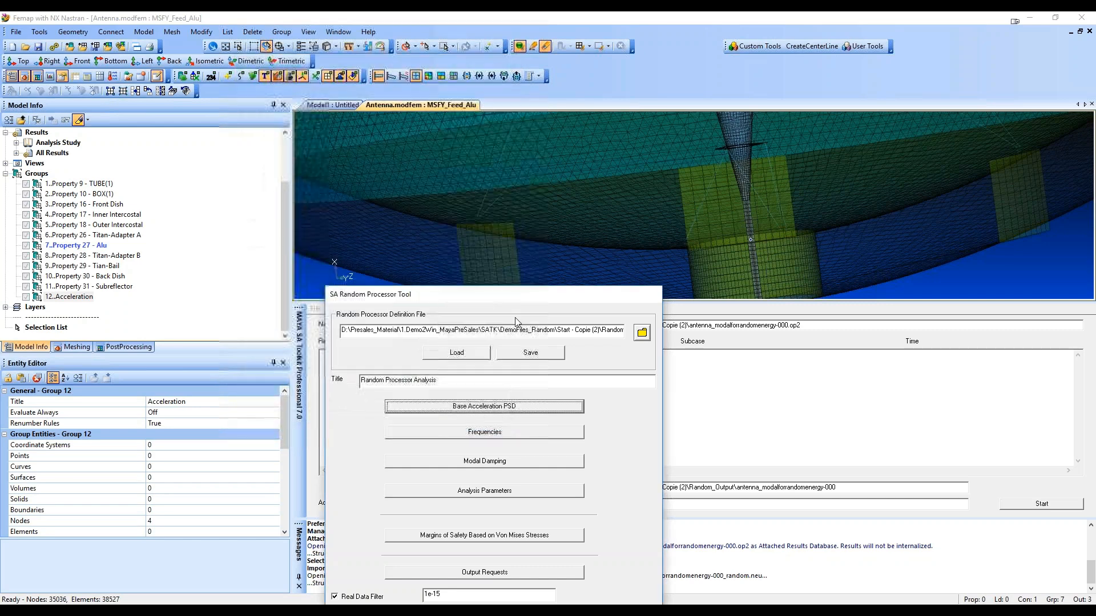
- Accept the random processor settings and overwrite the existing antenna_modalforrandomenergy-000_random.inp file
{"action": "left_click_drag", "start_coordinate": [509, 292], "coordinate": [475, 201]}
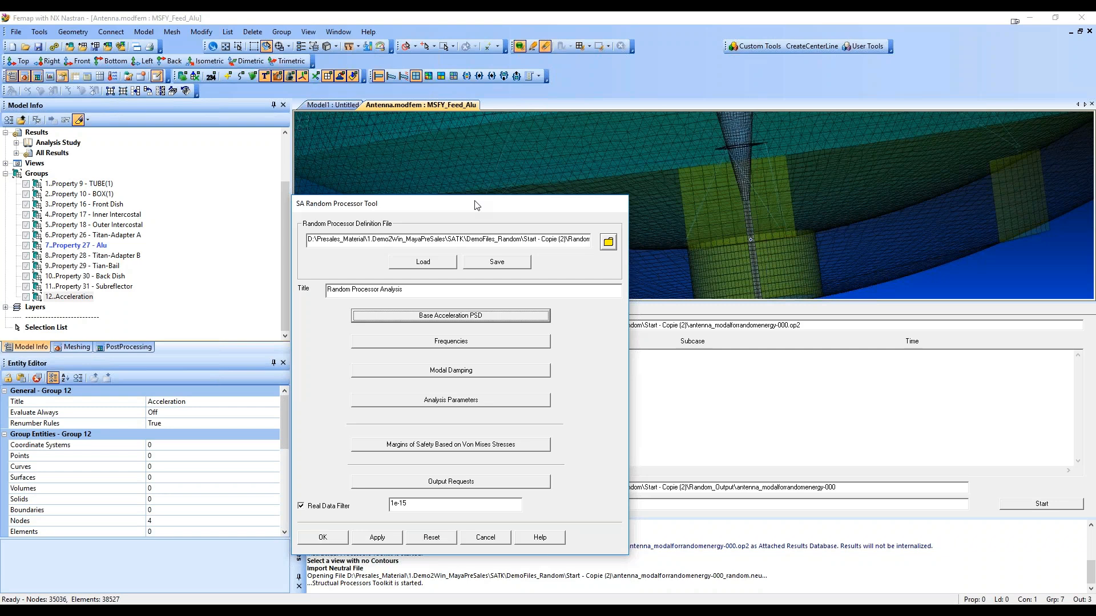
{"action": "left_click_drag", "start_coordinate": [465, 202], "coordinate": [604, 127]}
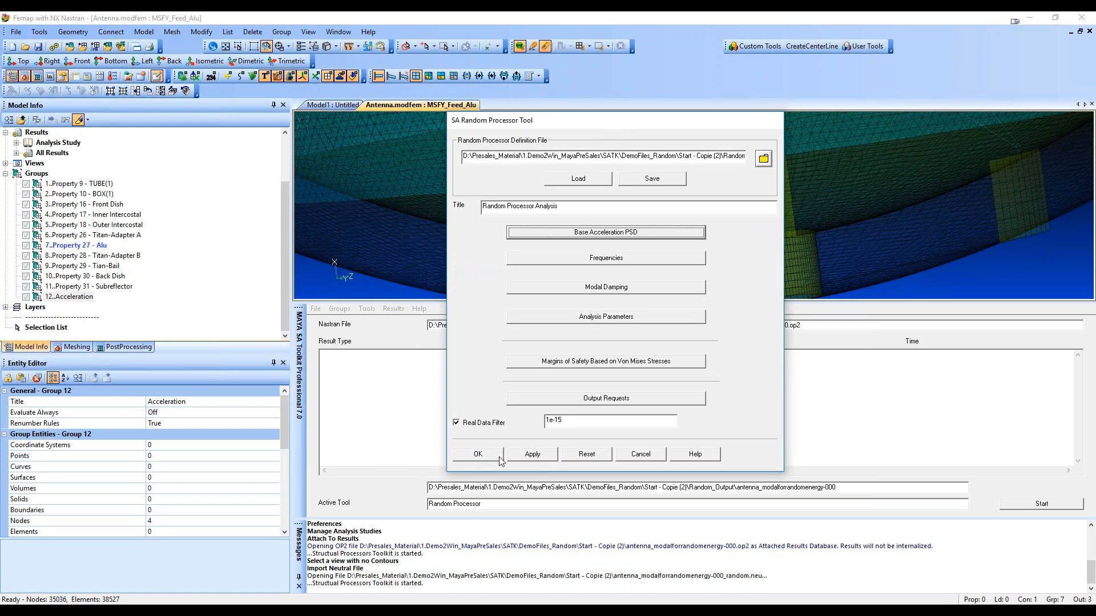
{"action": "left_click", "coordinate": [477, 457]}
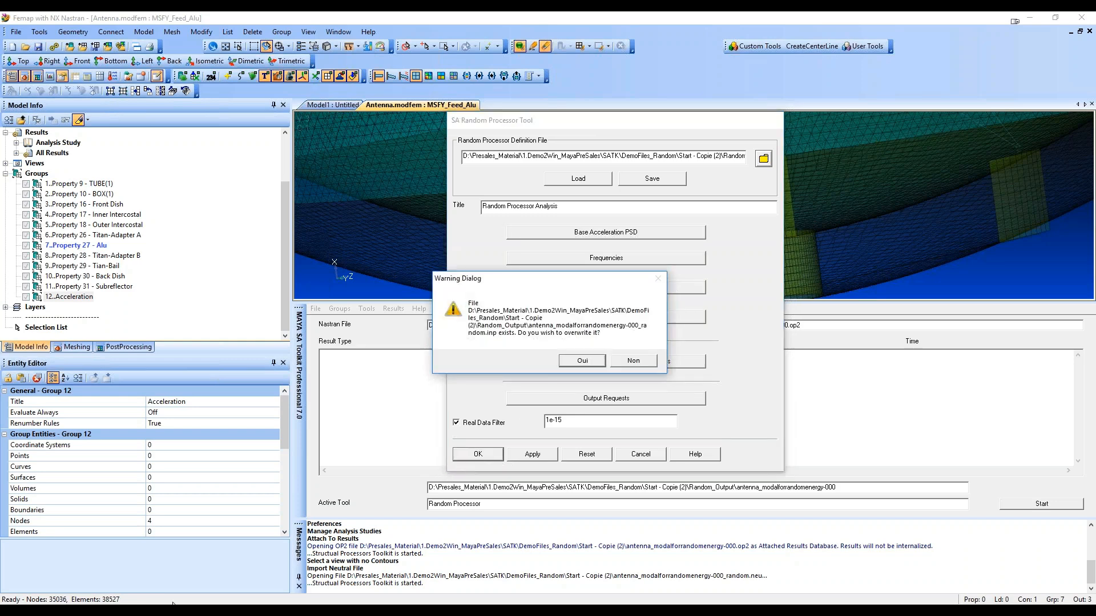
{"action": "left_click", "coordinate": [581, 361]}
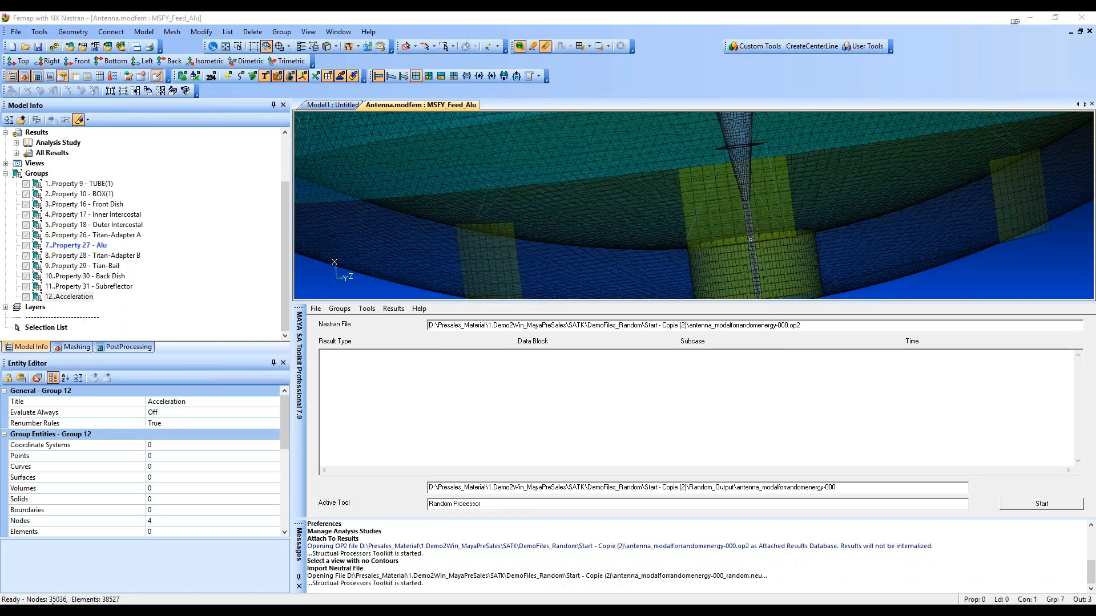
- Try to run the Random Processor on the antenna's antenna_modalforrandomenergy-000.op2 file
{"action": "scroll", "coordinate": [774, 169], "scroll_direction": "down", "scroll_amount": 5}
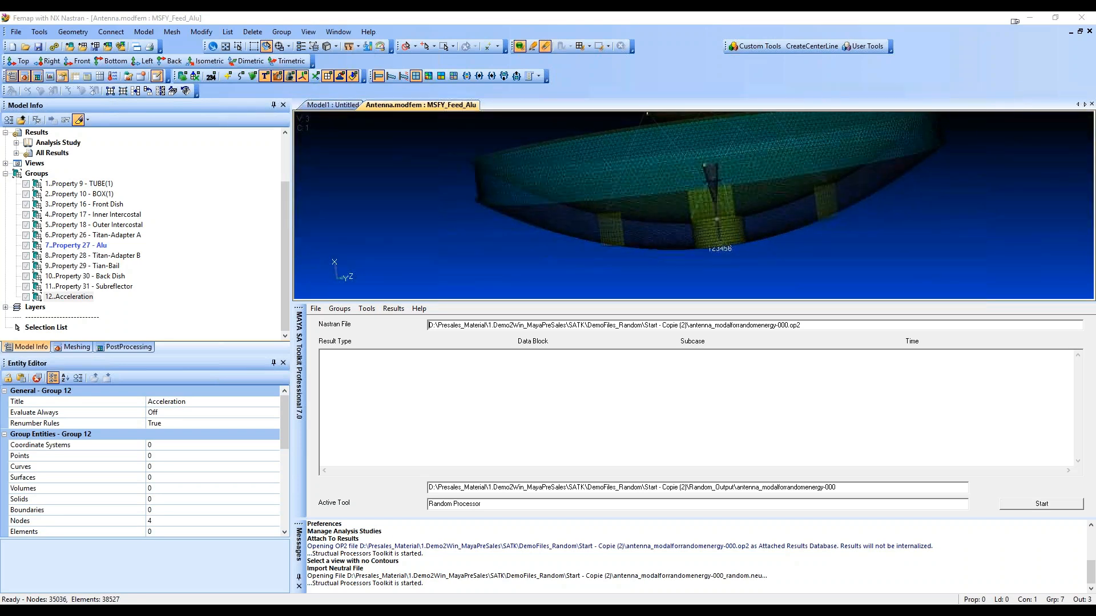
{"action": "left_click", "coordinate": [725, 408]}
{"action": "left_click", "coordinate": [1029, 40]}
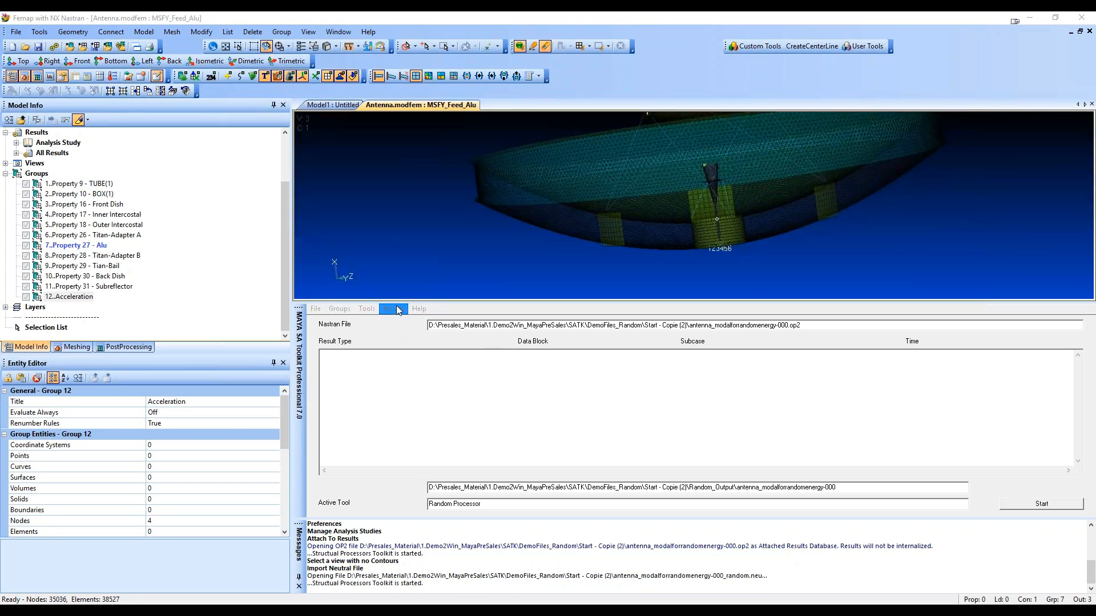
{"action": "left_click", "coordinate": [1041, 504]}
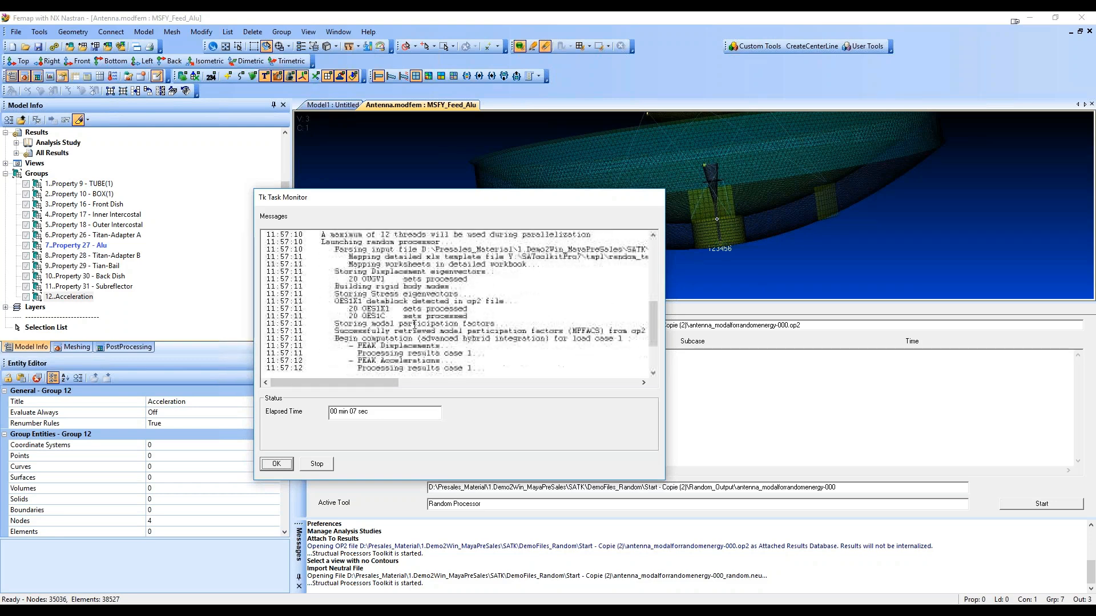
- Follow the processing messages in the Tk Task Monitor and look over the files in the Random_Output folder
{"action": "left_click_drag", "start_coordinate": [375, 388], "coordinate": [571, 383]}
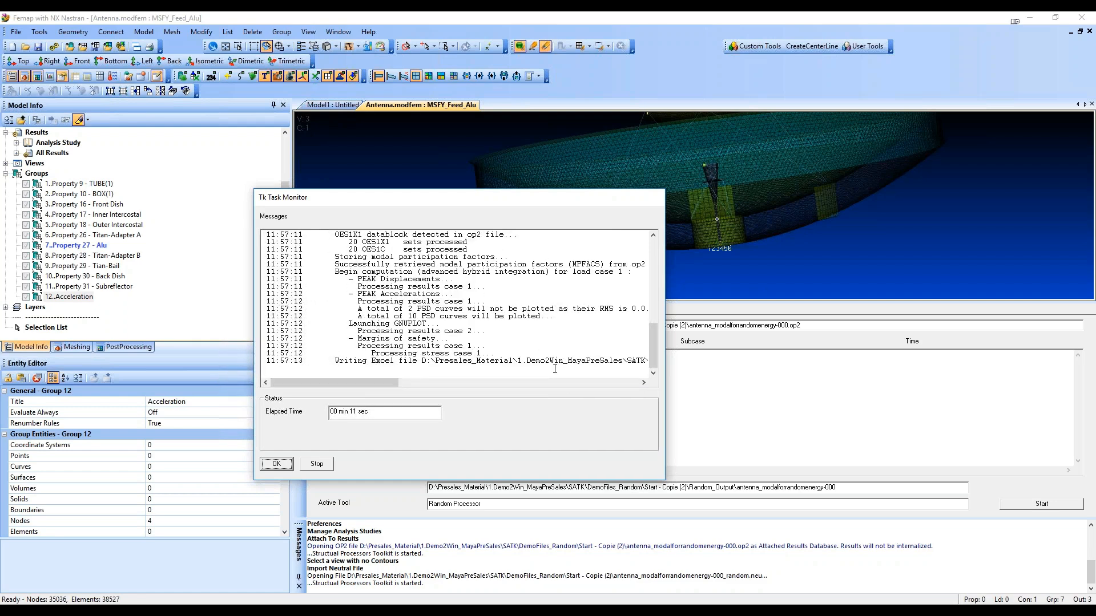
{"action": "left_click_drag", "start_coordinate": [469, 199], "coordinate": [389, 128]}
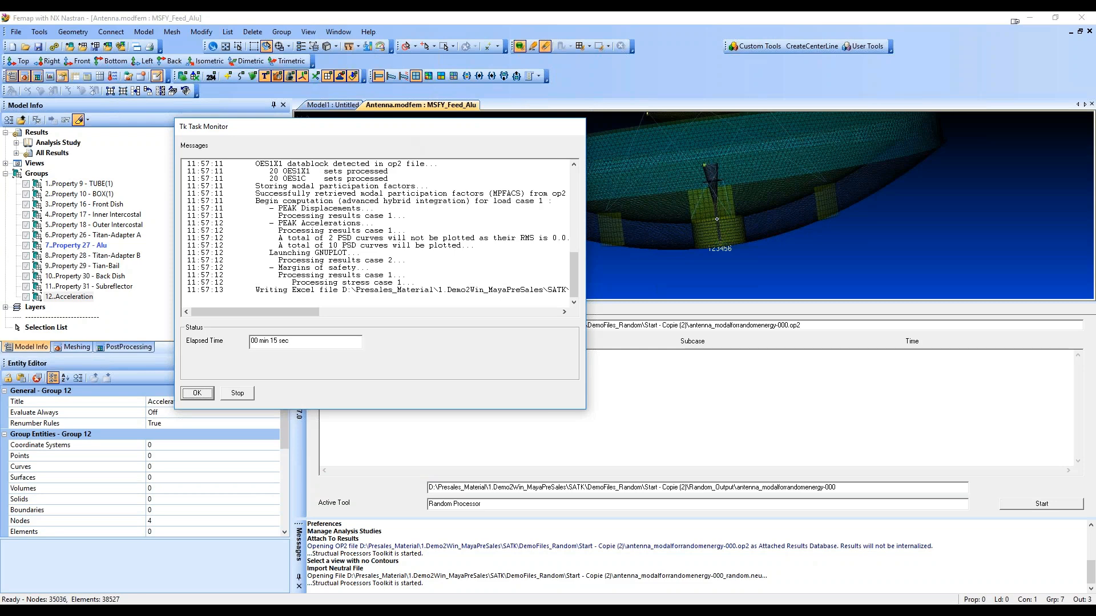
{"action": "left_click", "coordinate": [275, 546]}
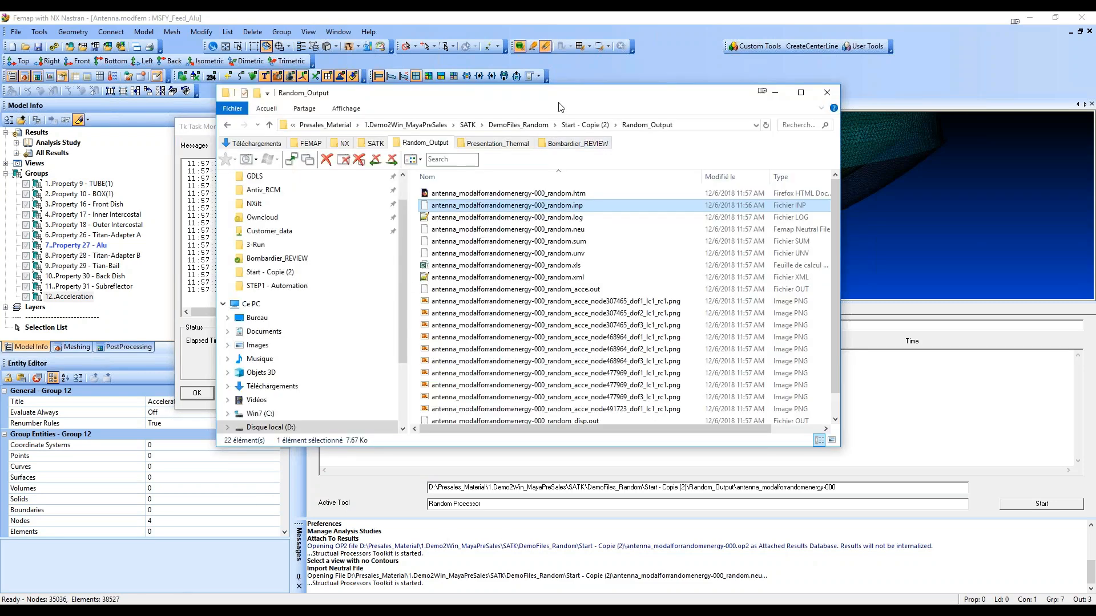
{"action": "left_click_drag", "start_coordinate": [561, 103], "coordinate": [1095, 103]}
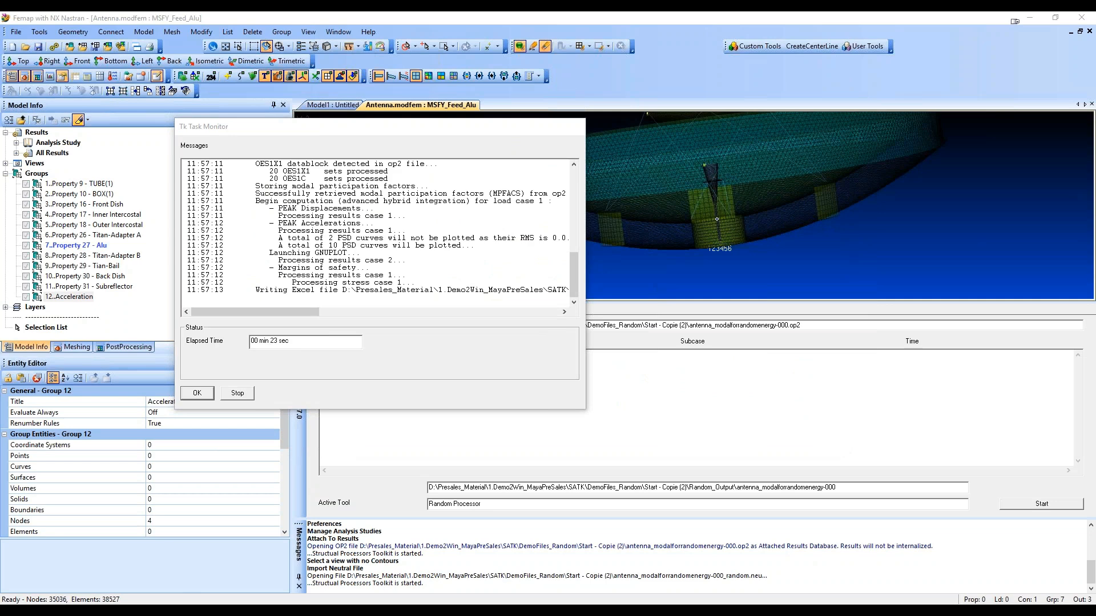
- Examine the Excel file message at the end of the Tk Task Monitor log and stop the run
{"action": "left_click_drag", "start_coordinate": [373, 131], "coordinate": [446, 108]}
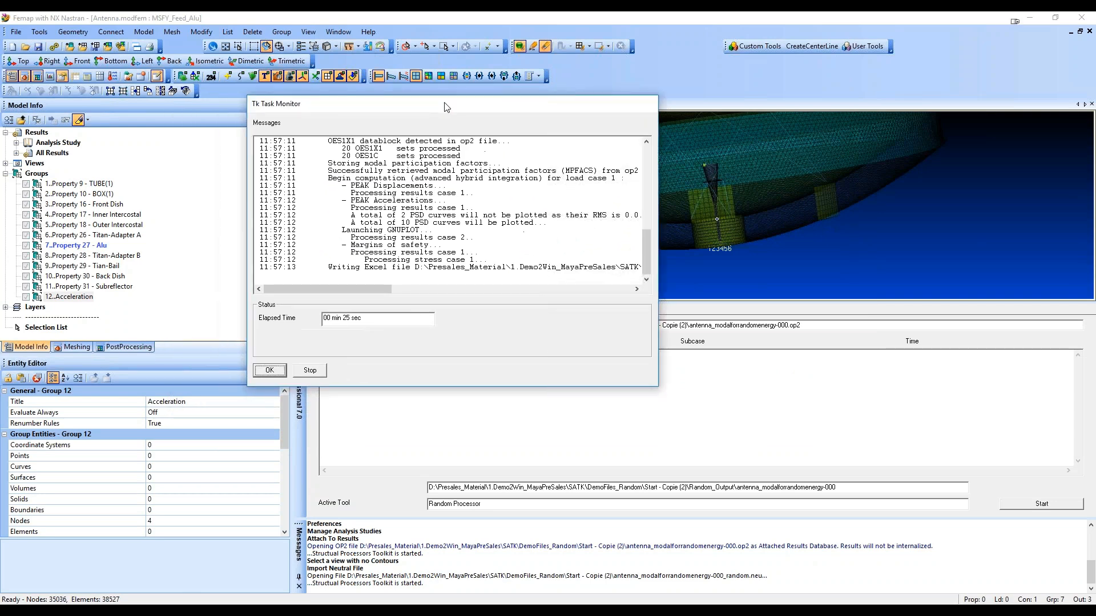
{"action": "left_click", "coordinate": [875, 314]}
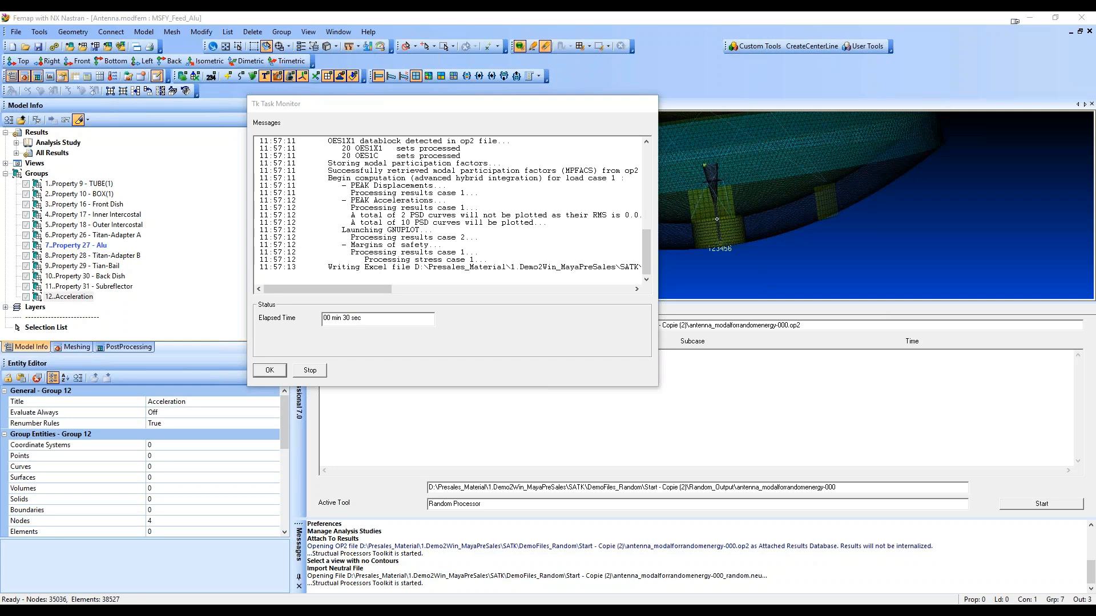
{"action": "left_click", "coordinate": [387, 261]}
{"action": "left_click_drag", "start_coordinate": [360, 268], "coordinate": [647, 285]}
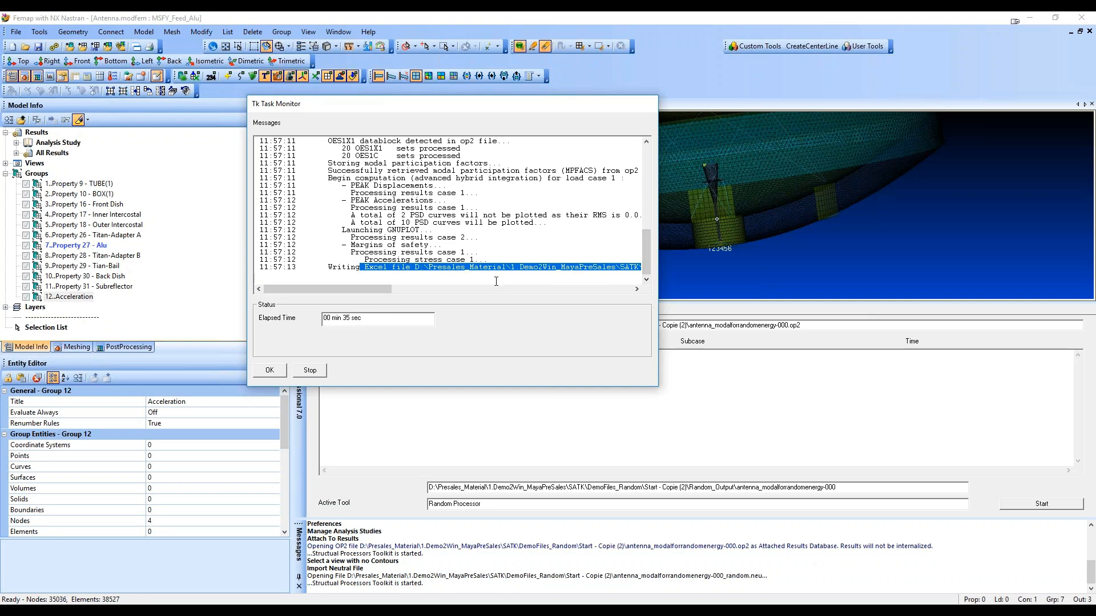
{"action": "left_click", "coordinate": [311, 371]}
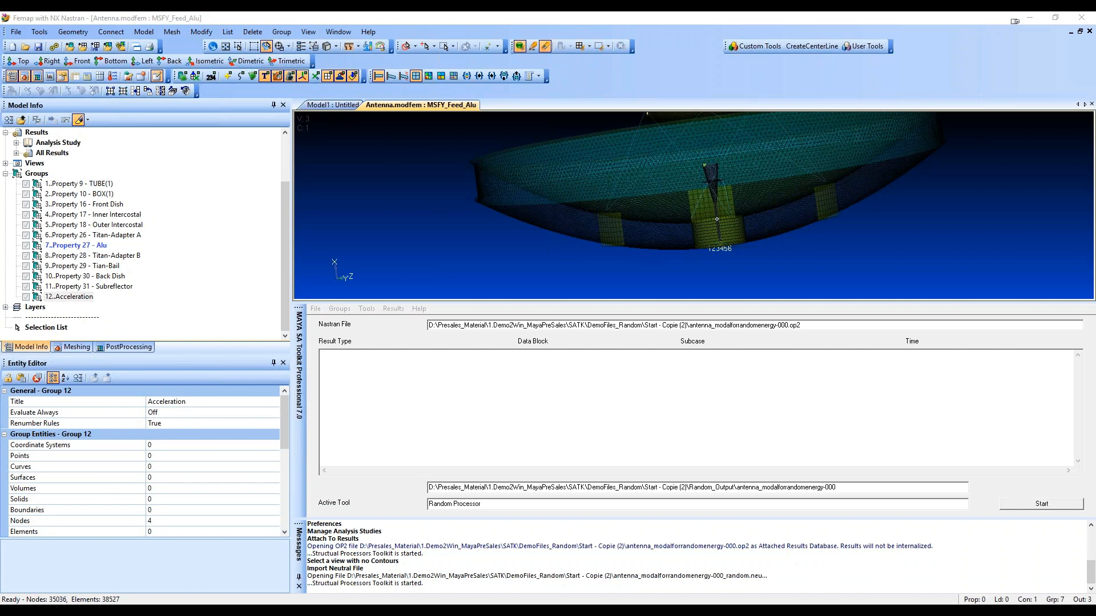
- Reopen Random Analysis and review the Base Acceleration PSD, Frequencies, Modal Damping and Analysis Parameters settings, cancelling out of each
{"action": "left_click", "coordinate": [367, 308]}
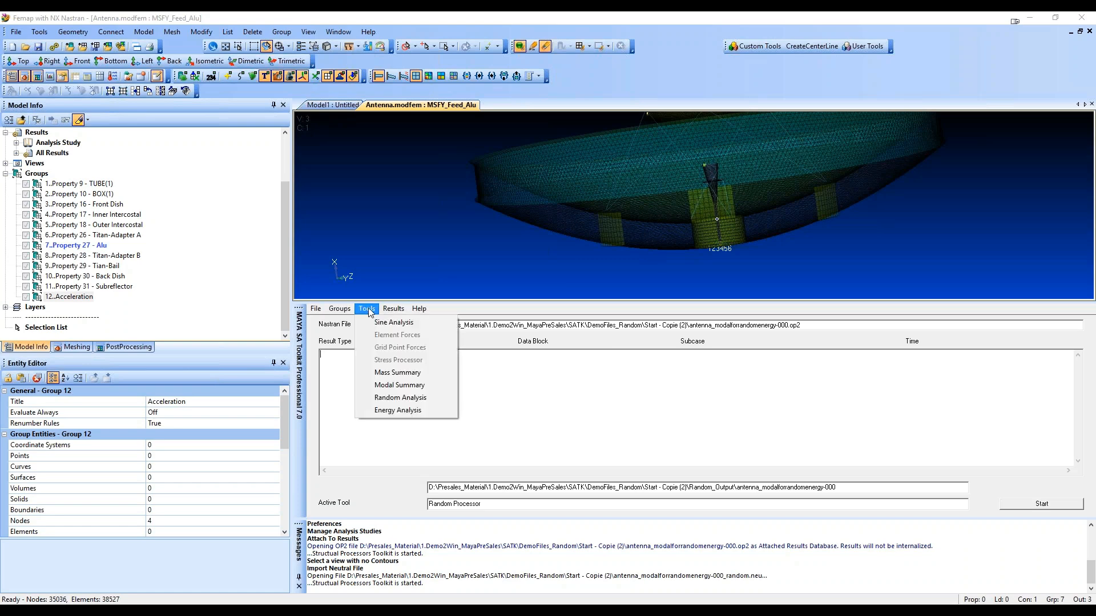
{"action": "left_click", "coordinate": [400, 398]}
{"action": "left_click", "coordinate": [485, 405]}
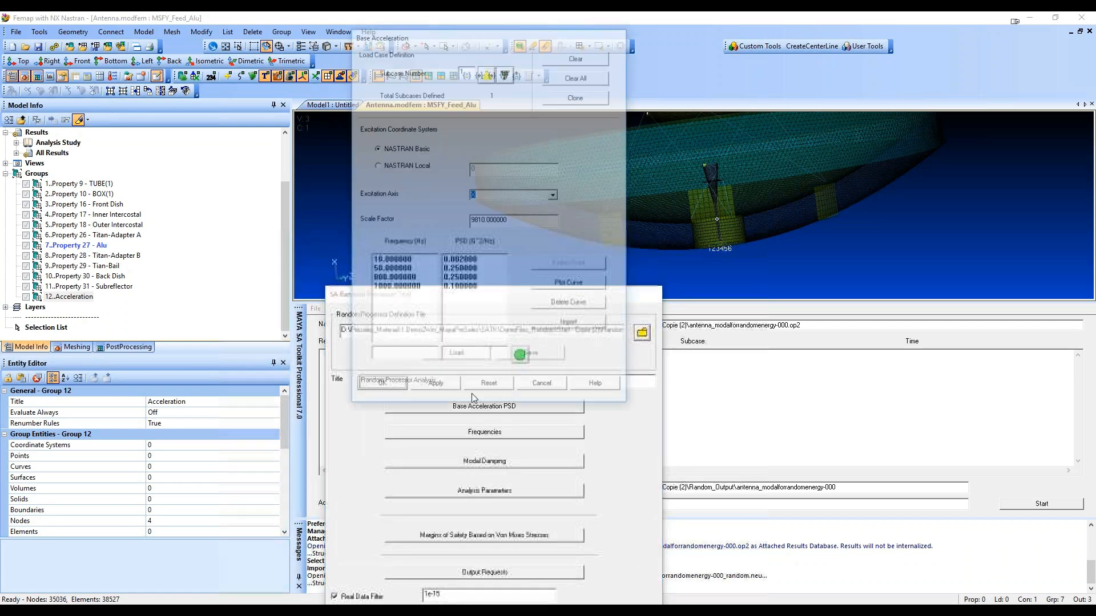
{"action": "left_click", "coordinate": [543, 387]}
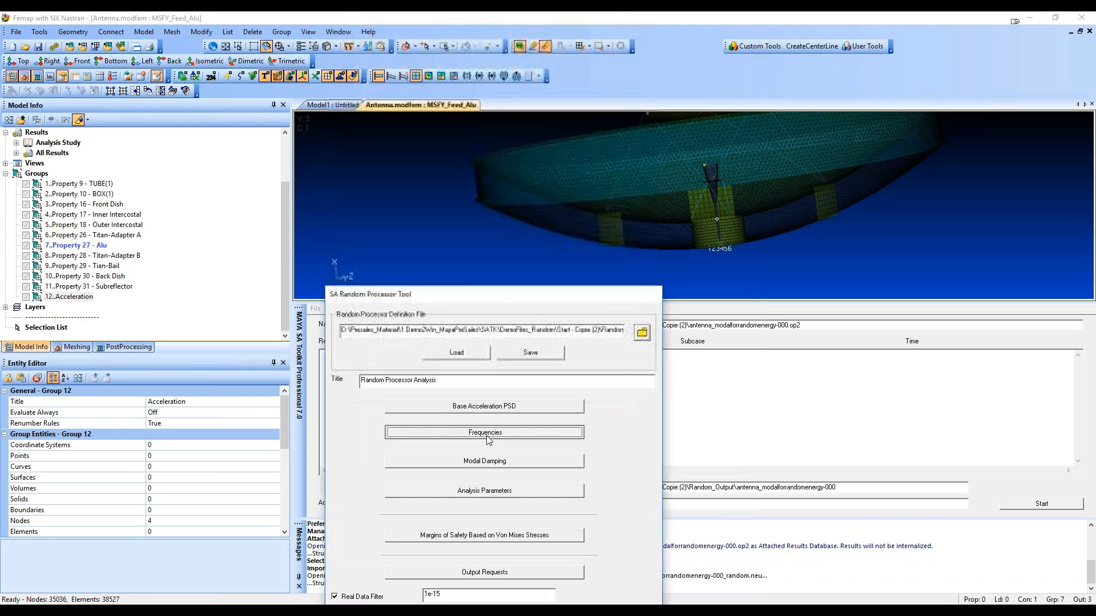
{"action": "left_click", "coordinate": [485, 432]}
{"action": "left_click", "coordinate": [532, 577]}
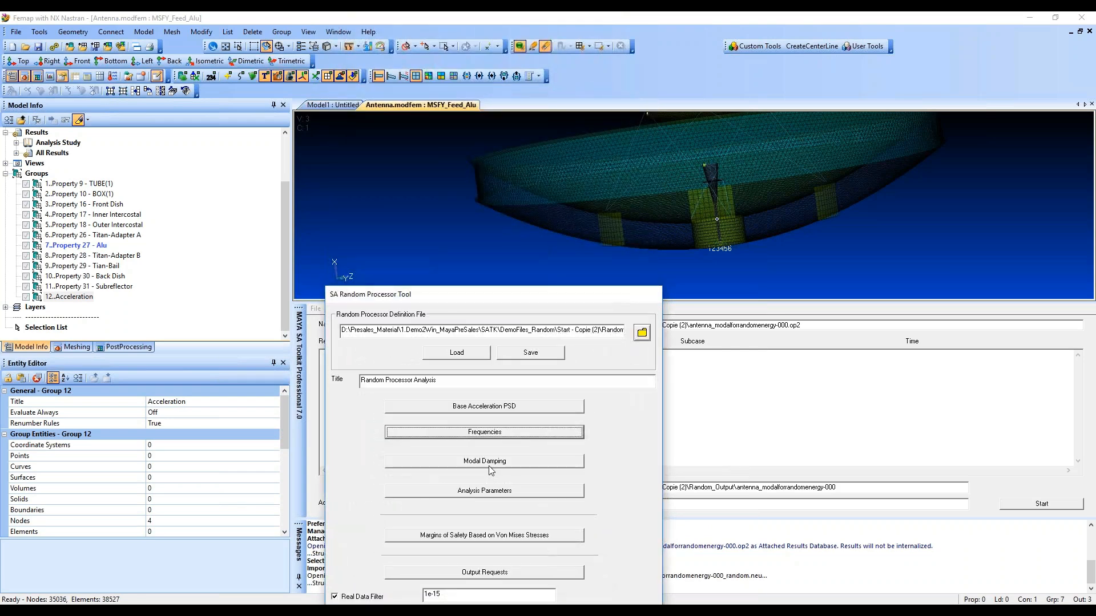
{"action": "left_click", "coordinate": [502, 463]}
{"action": "left_click", "coordinate": [539, 501]}
{"action": "left_click", "coordinate": [515, 491]}
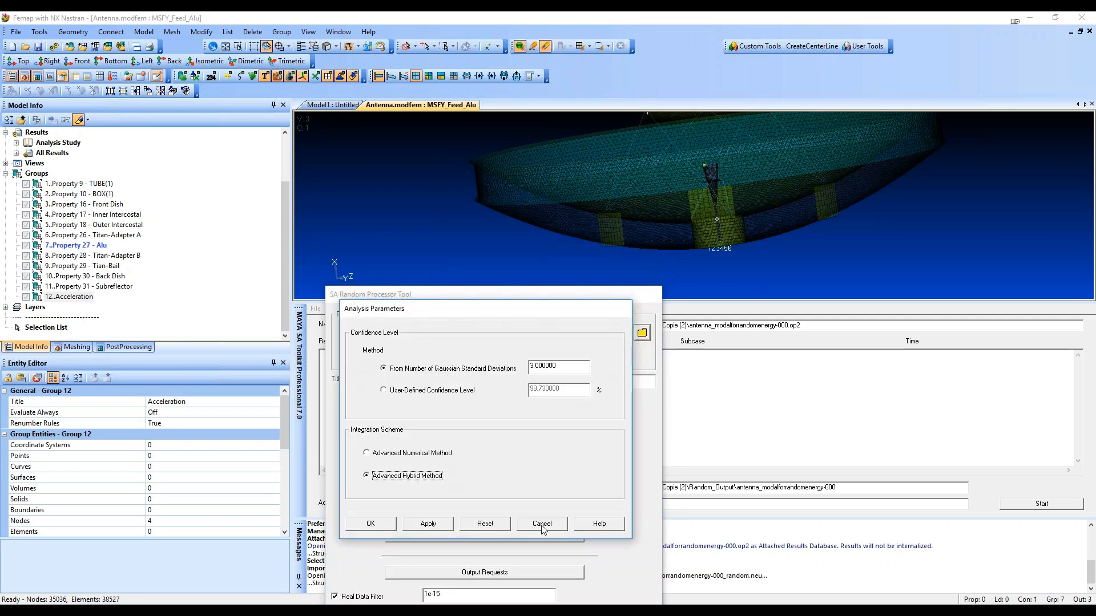
{"action": "left_click", "coordinate": [540, 520]}
- Check Stress Case 1 and its Property 27 - Alu element group in the Von Mises margins of safety definition, keeping the settings
{"action": "left_click", "coordinate": [480, 411]}
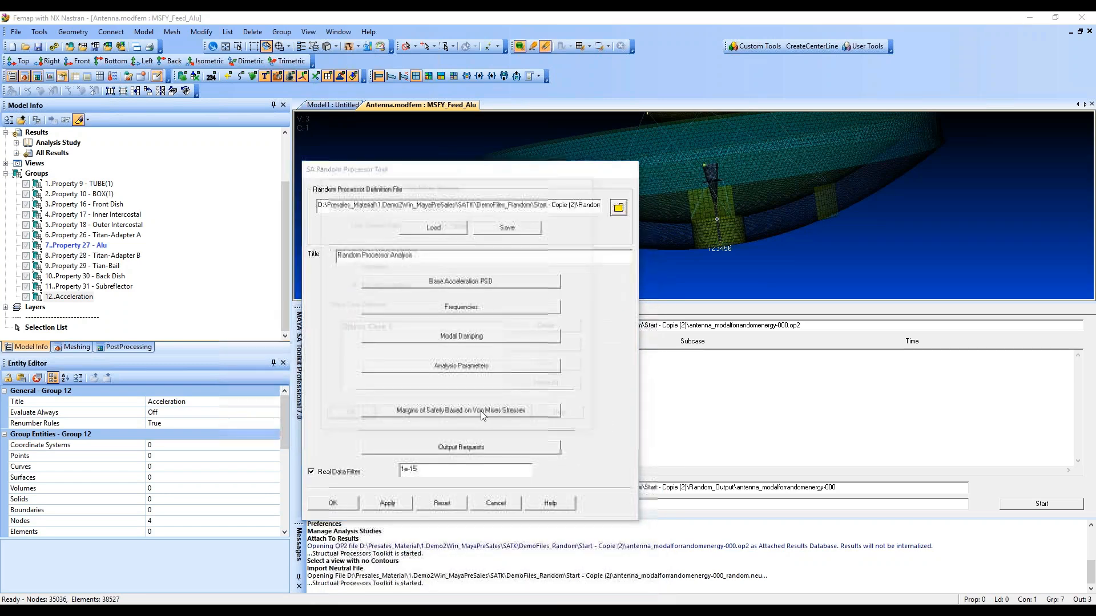
{"action": "left_click", "coordinate": [389, 329]}
{"action": "left_click", "coordinate": [550, 346]}
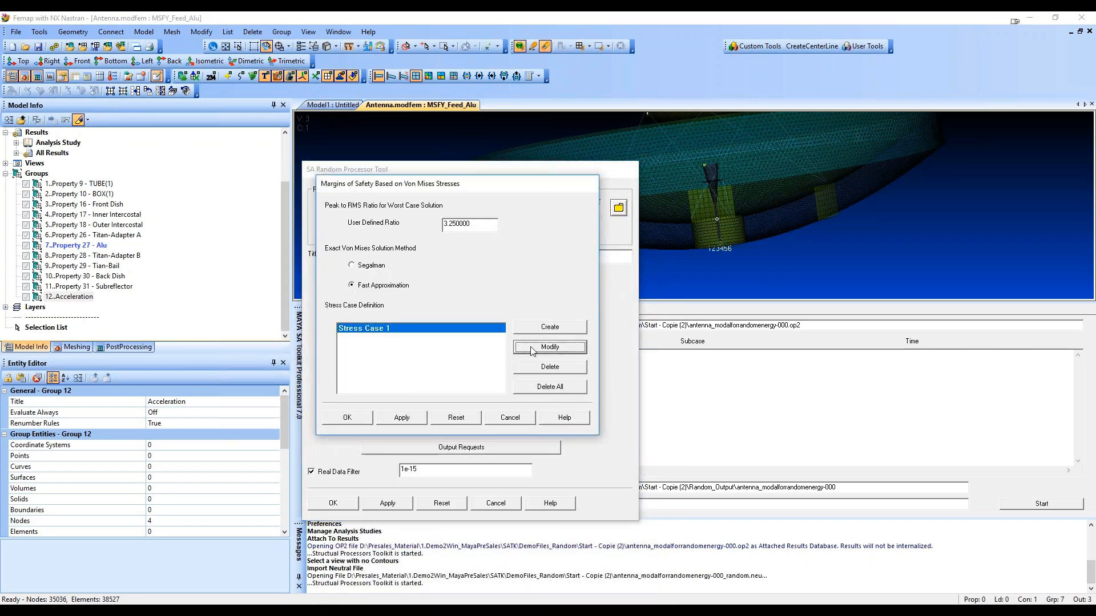
{"action": "left_click", "coordinate": [451, 193]}
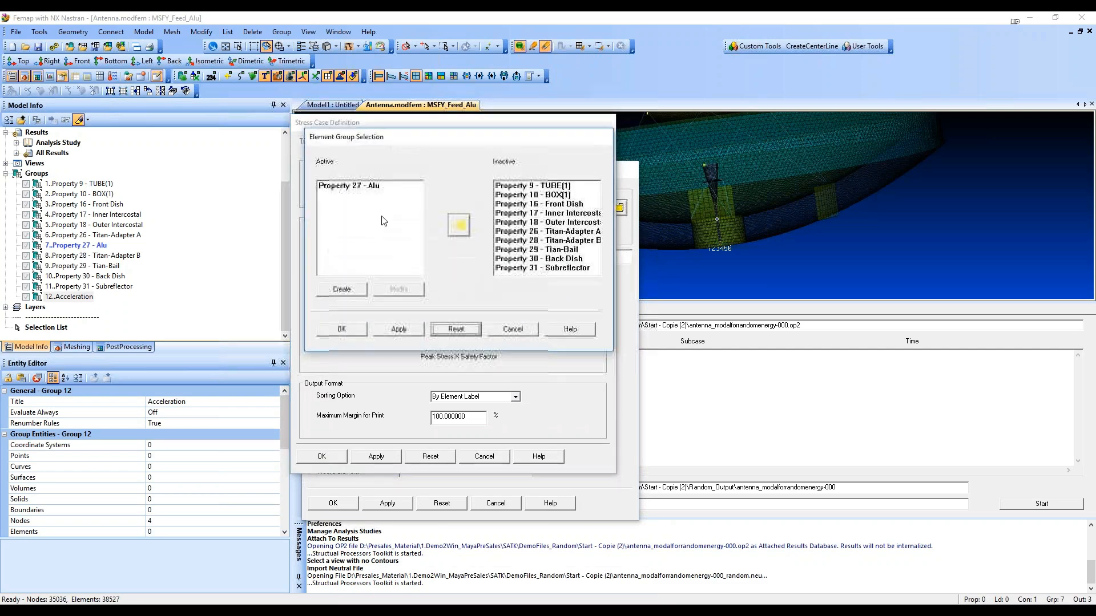
{"action": "left_click", "coordinate": [368, 337]}
{"action": "left_click", "coordinate": [335, 457]}
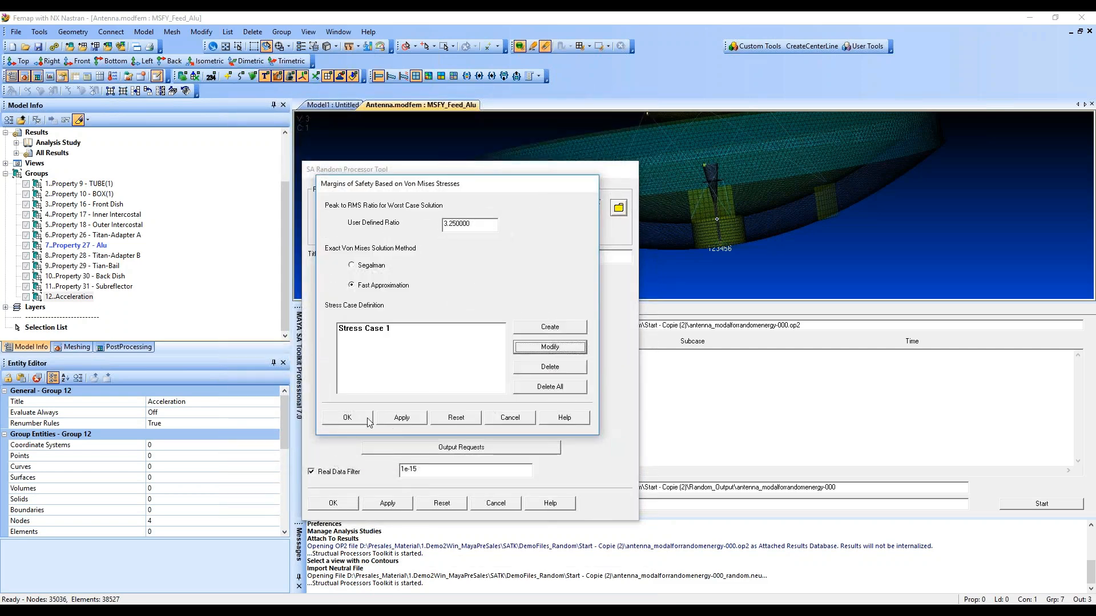
{"action": "left_click", "coordinate": [347, 417]}
- Review the displacement, acceleration and margins of safety entries in the Output Requests and accept them
{"action": "left_click", "coordinate": [461, 446]}
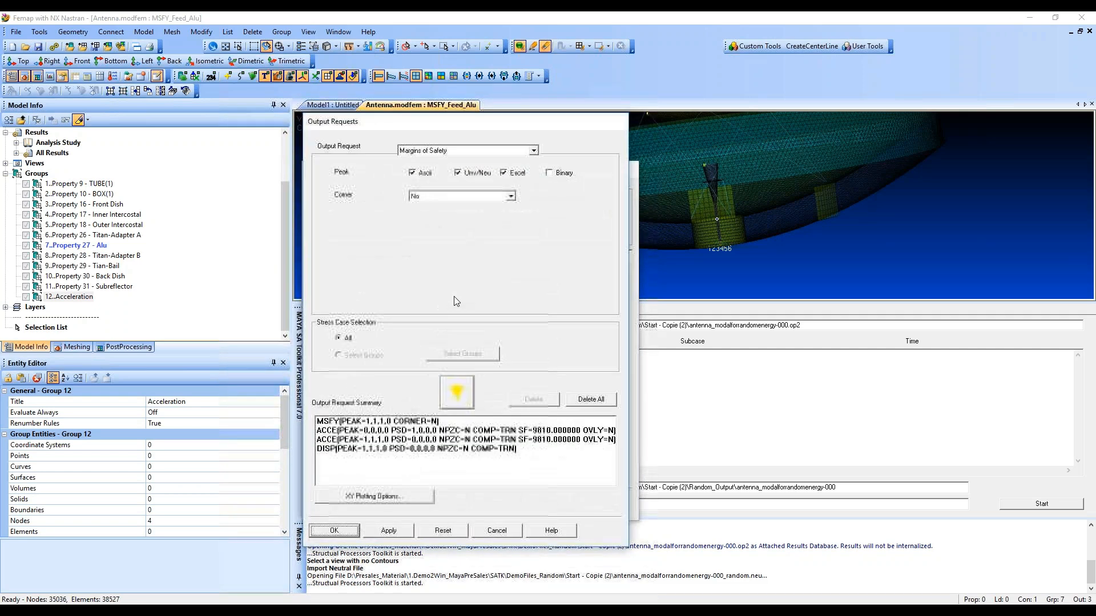
{"action": "left_click", "coordinate": [374, 450]}
{"action": "left_click", "coordinate": [374, 439]}
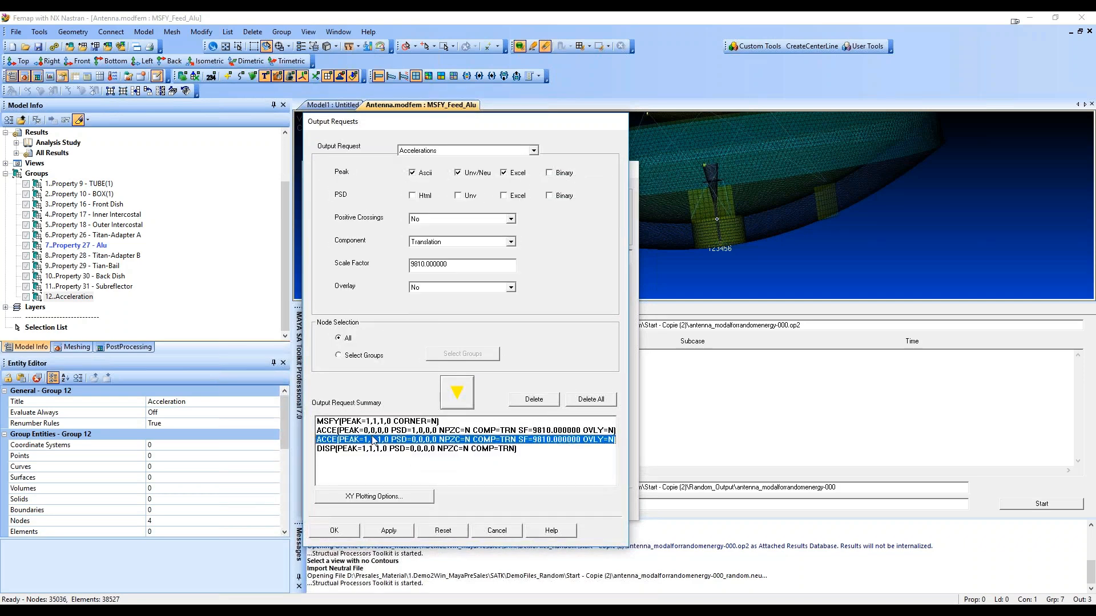
{"action": "left_click", "coordinate": [377, 431]}
{"action": "left_click", "coordinate": [381, 422]}
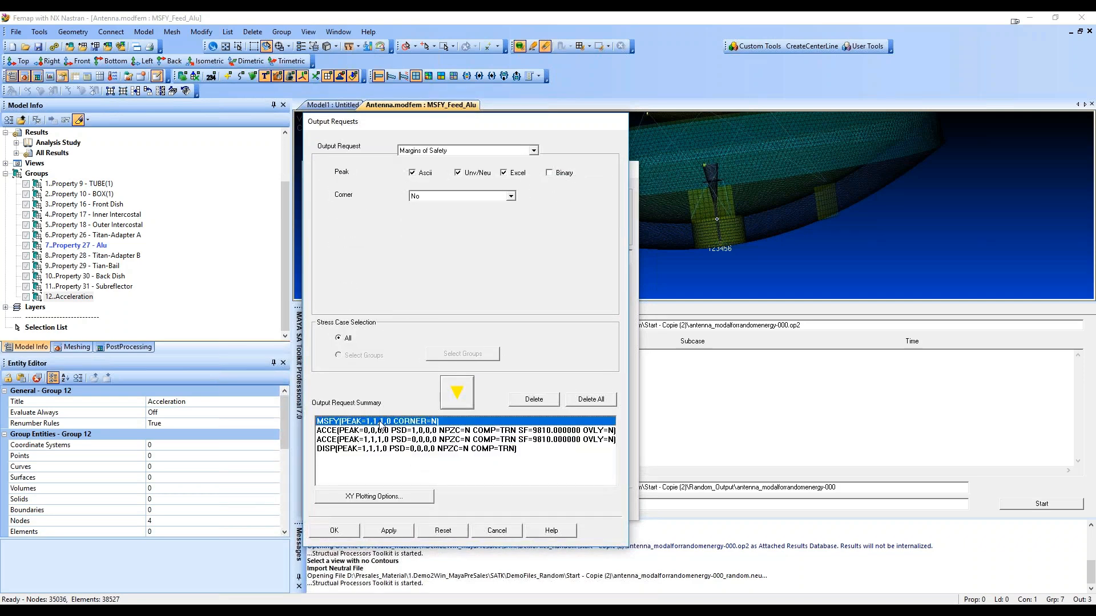
{"action": "left_click", "coordinate": [374, 449]}
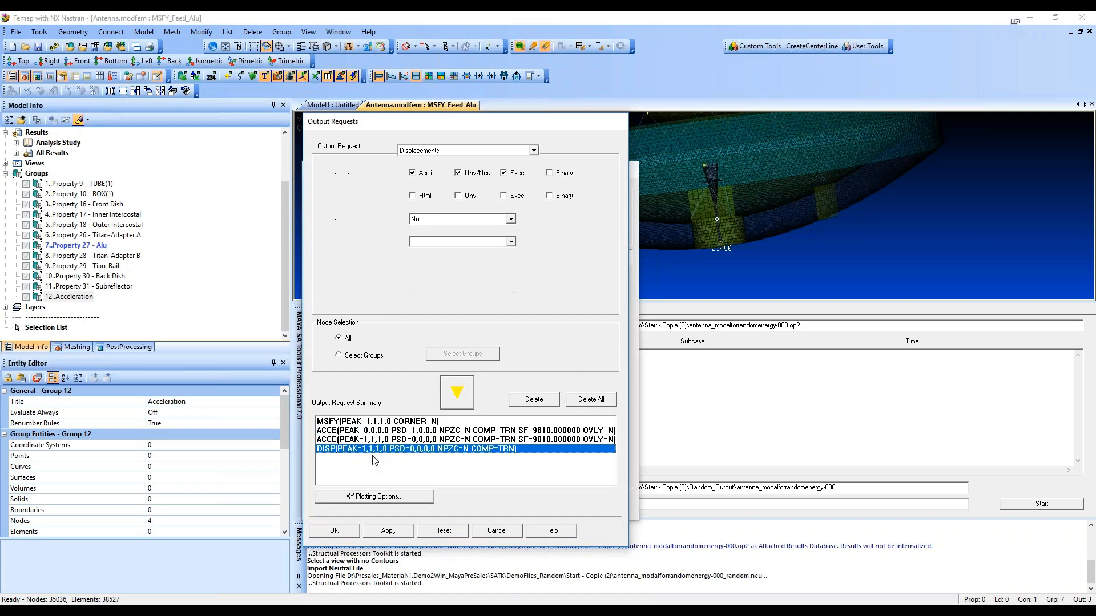
{"action": "left_click", "coordinate": [345, 531]}
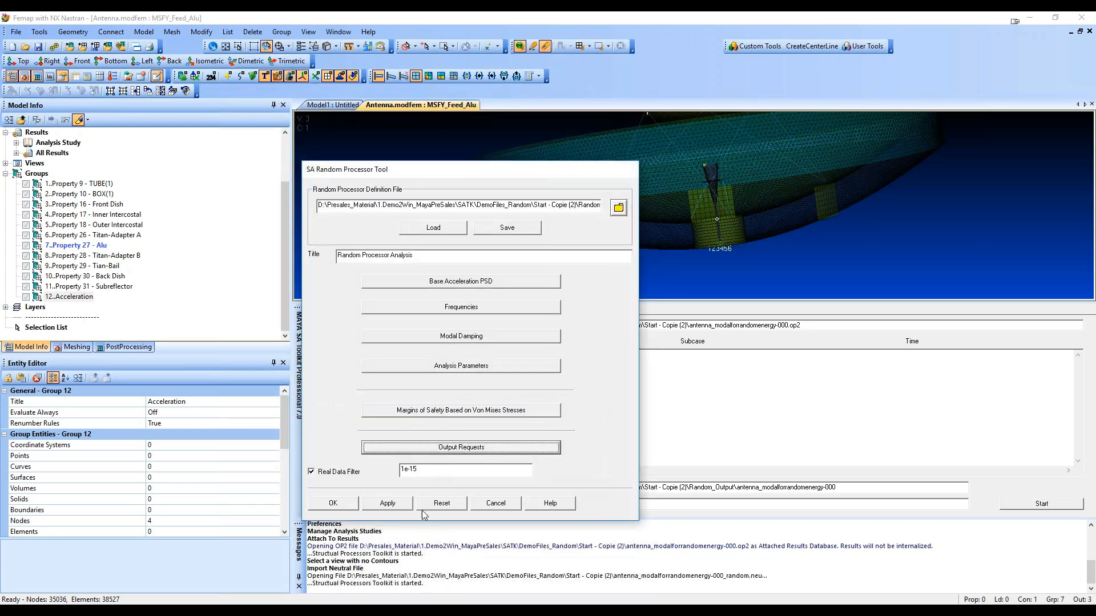
- Save the random processor settings over the existing _random.inp file, try running the Random Processor and close its task monitor
{"action": "left_click", "coordinate": [340, 504]}
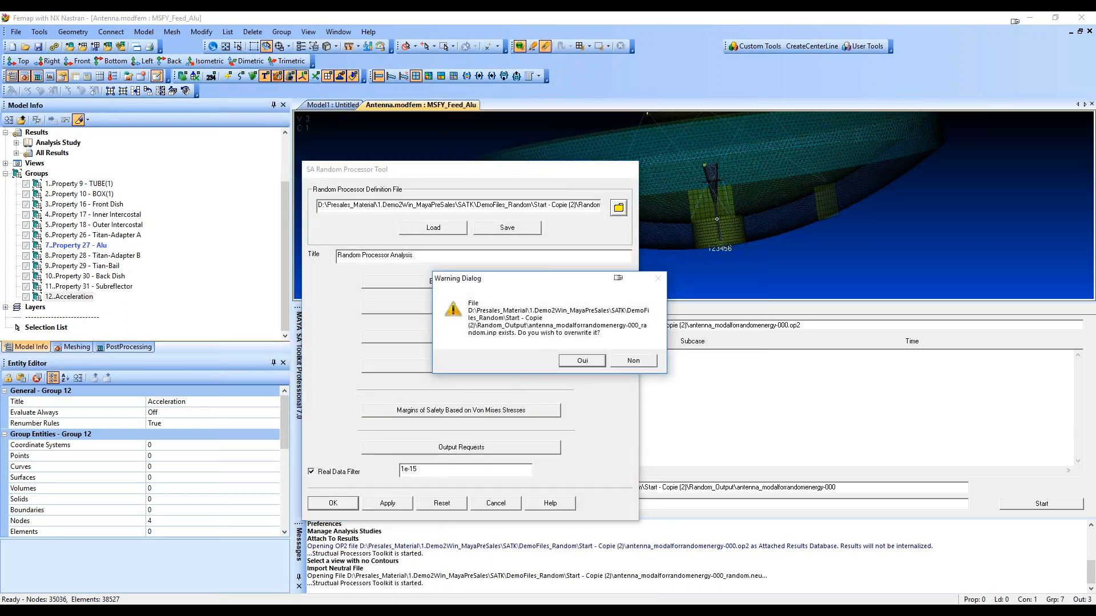
{"action": "left_click", "coordinate": [582, 361]}
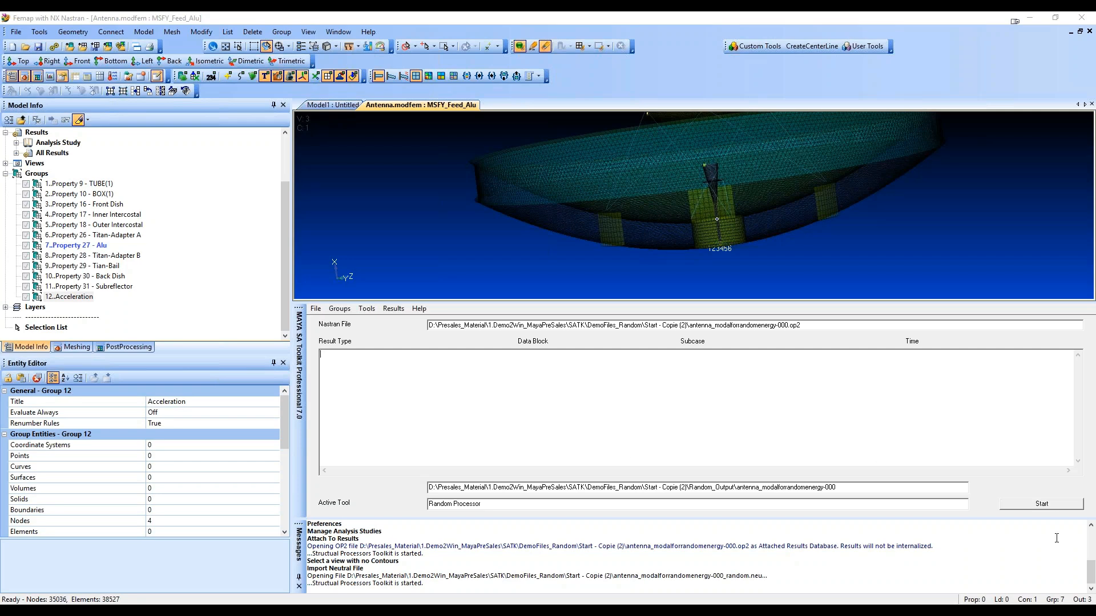
{"action": "left_click", "coordinate": [1042, 504]}
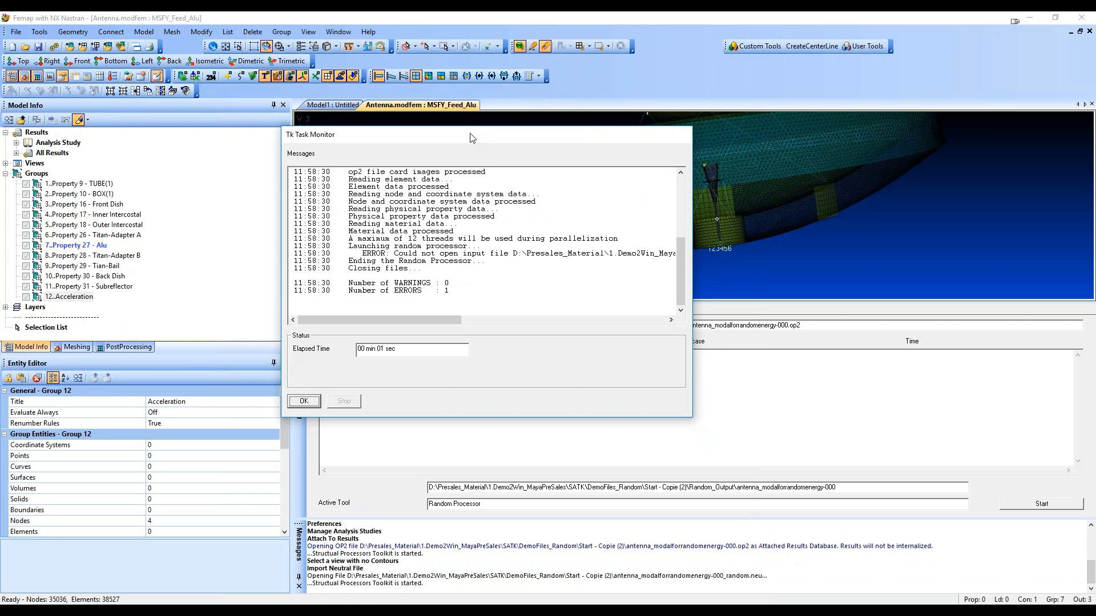
{"action": "left_click", "coordinate": [303, 401]}
- Check the project's output files in the SA Toolkit Results Manager and close it
{"action": "left_click", "coordinate": [393, 309]}
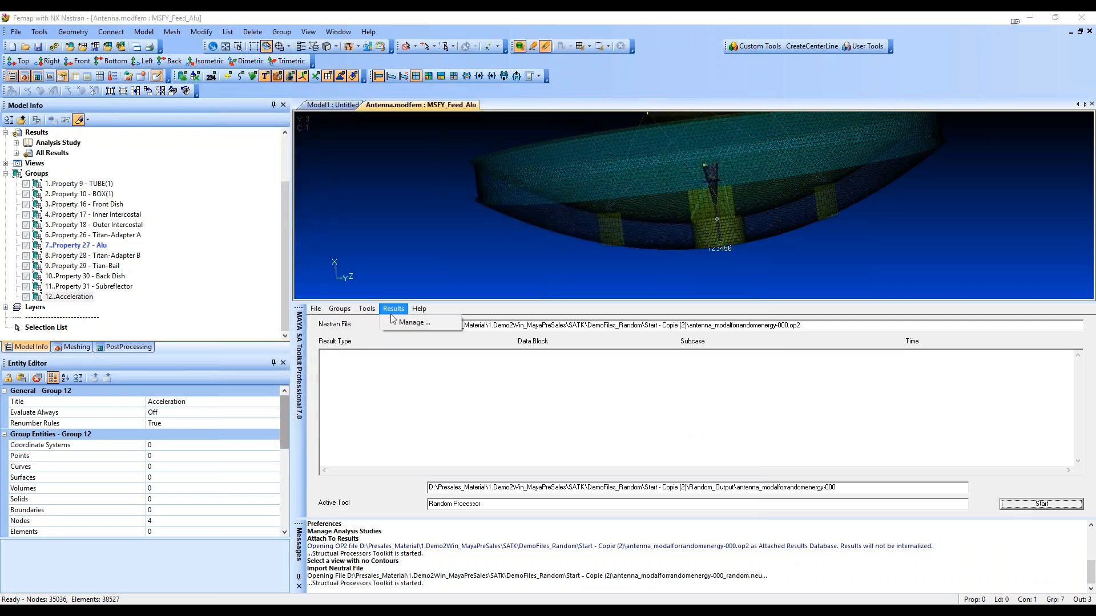
{"action": "left_click", "coordinate": [401, 318]}
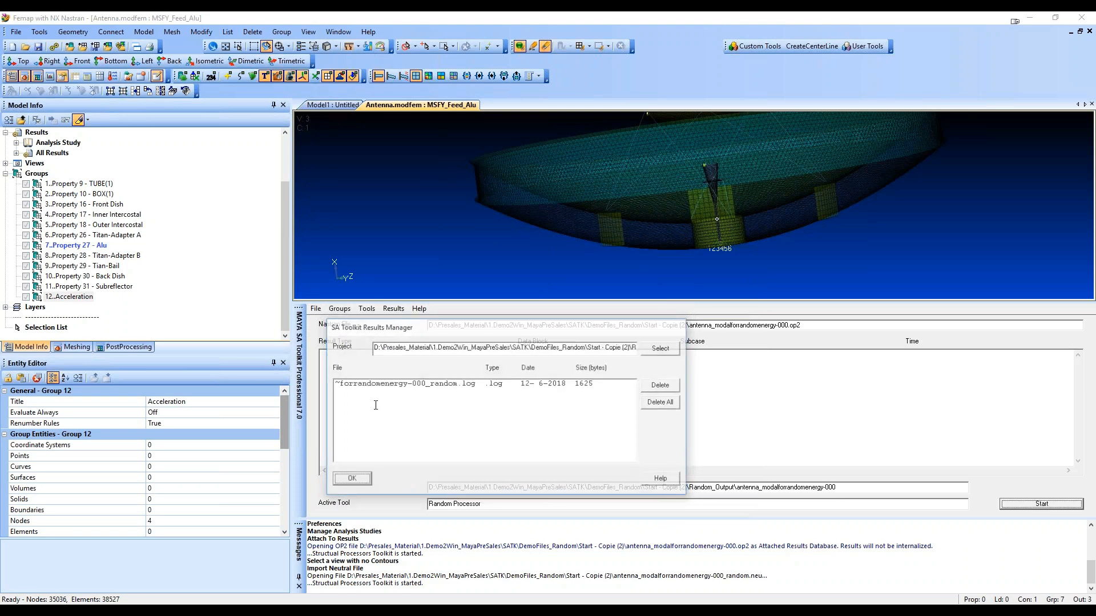
{"action": "left_click", "coordinate": [351, 479]}
- Reopen the Random Analysis tool and accept the Base Acceleration PSD and Frequencies settings unchanged
{"action": "left_click", "coordinate": [366, 309]}
{"action": "left_click", "coordinate": [388, 397]}
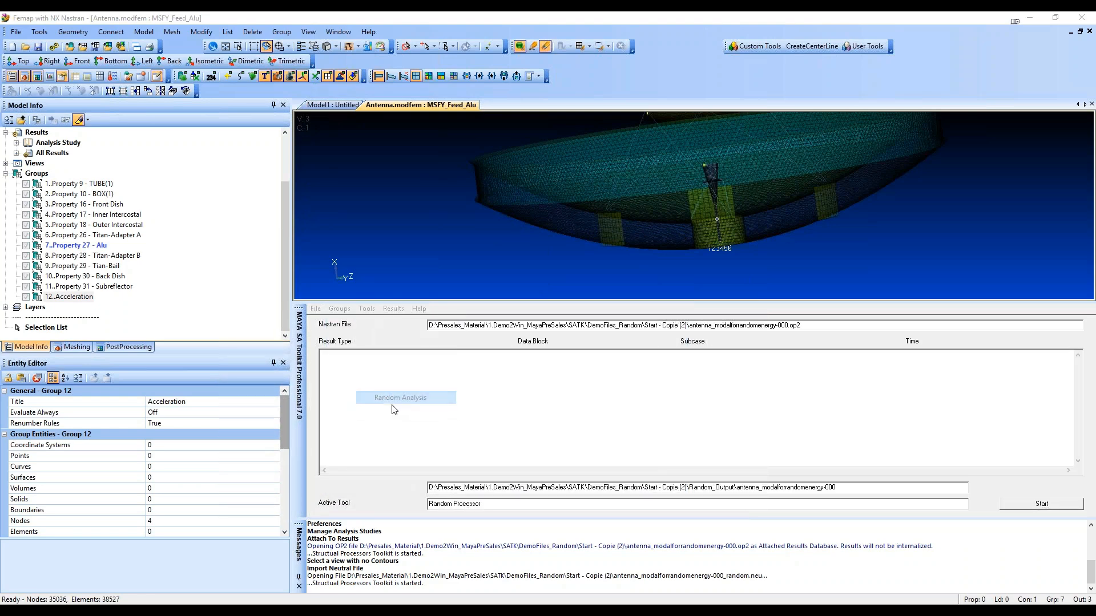
{"action": "left_click", "coordinate": [421, 302]}
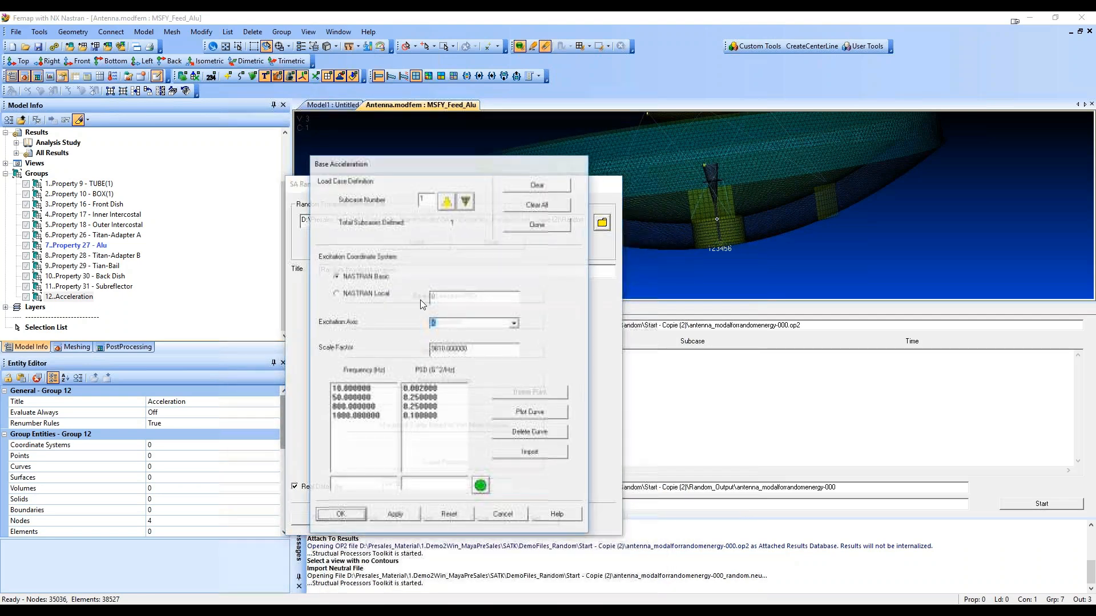
{"action": "left_click", "coordinate": [345, 517]}
{"action": "left_click", "coordinate": [439, 321]}
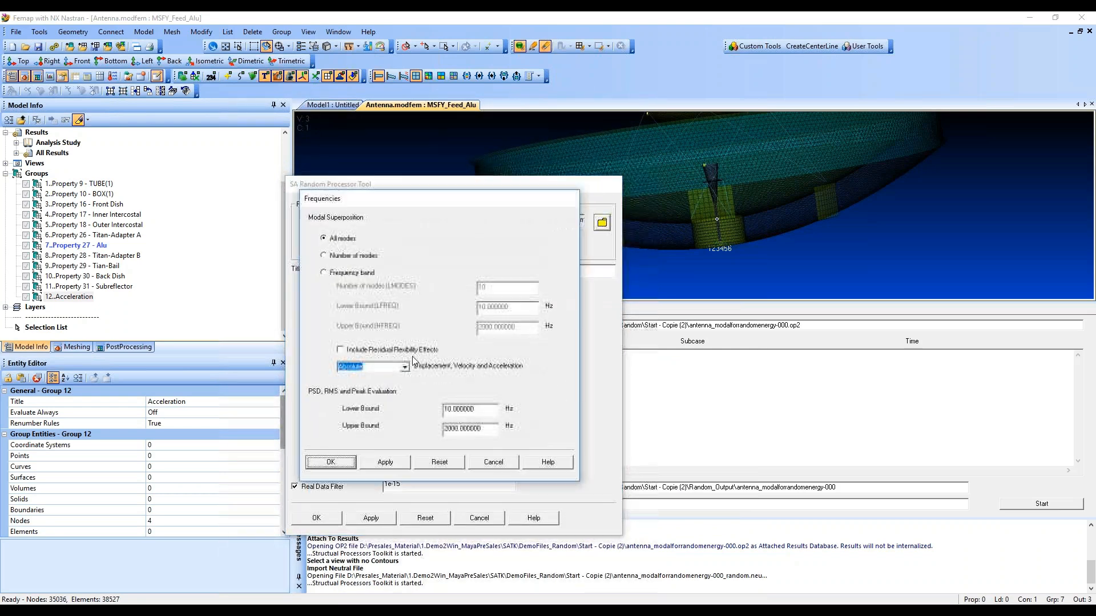
{"action": "left_click", "coordinate": [318, 461]}
- Recheck the Modal Damping and Analysis Parameters settings and accept them unchanged
{"action": "left_click", "coordinate": [431, 354]}
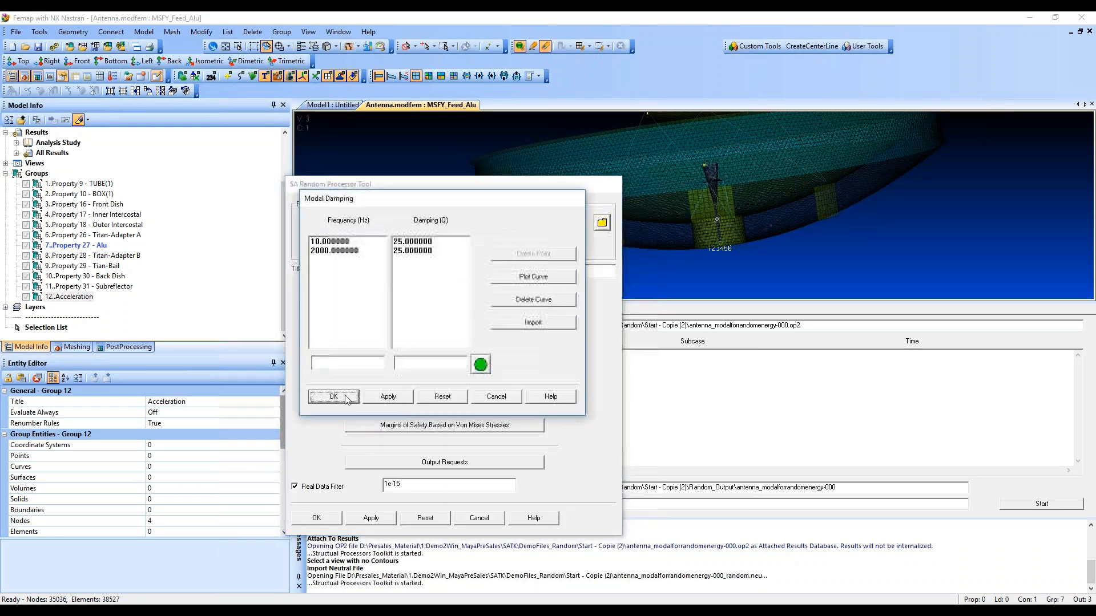
{"action": "left_click", "coordinate": [317, 394]}
{"action": "left_click", "coordinate": [416, 381]}
{"action": "left_click", "coordinate": [331, 414]}
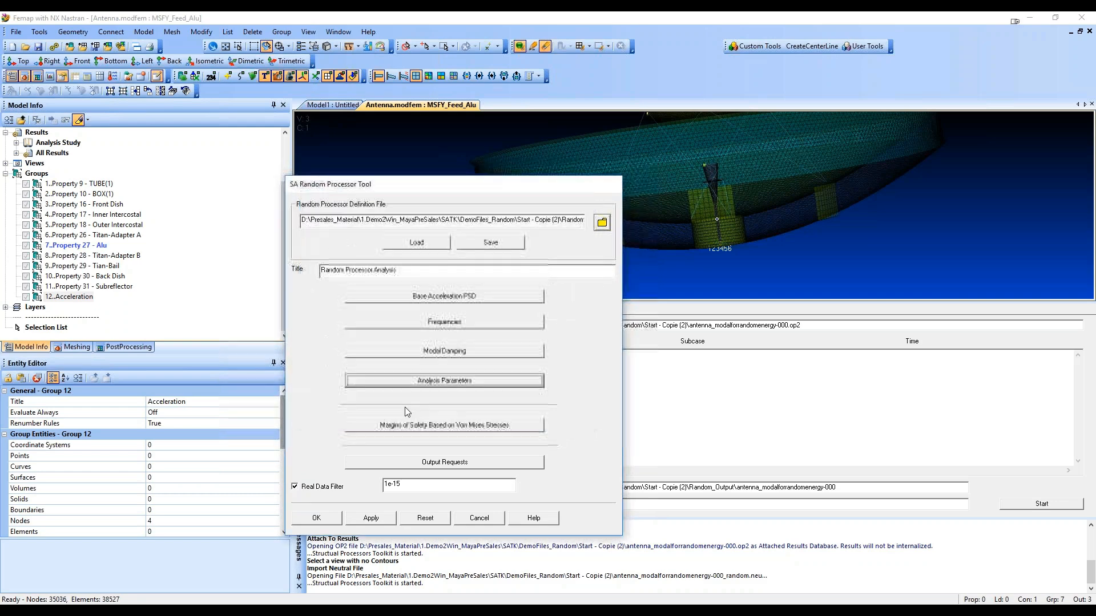
- Recheck the Von Mises margins of safety definition and the Output Requests, accepting both unchanged
{"action": "left_click", "coordinate": [431, 425]}
{"action": "left_click", "coordinate": [331, 433]}
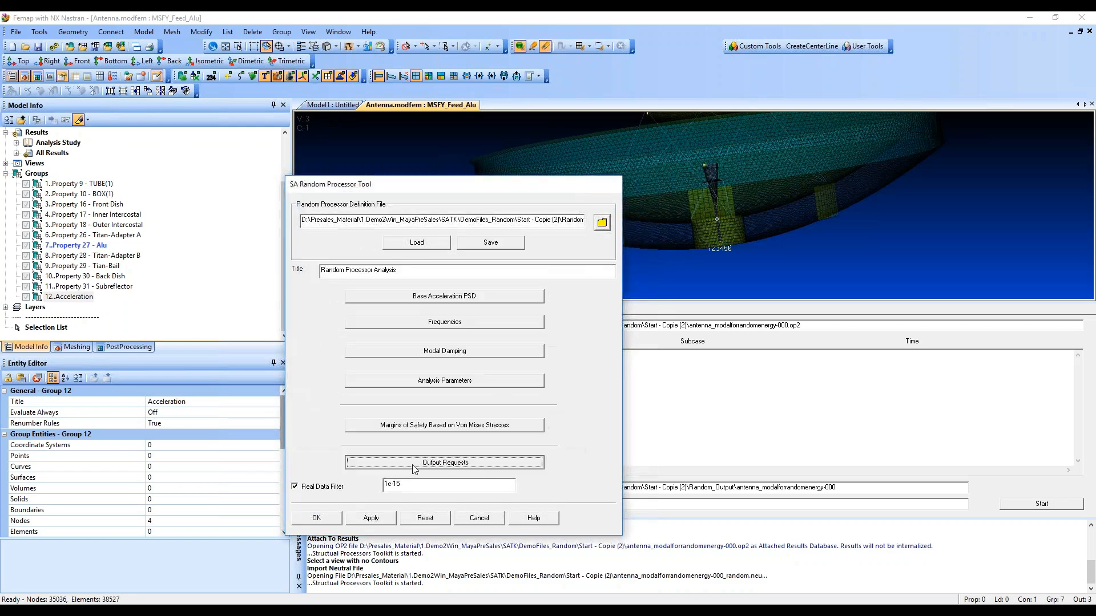
{"action": "left_click", "coordinate": [457, 463]}
{"action": "left_click", "coordinate": [321, 542]}
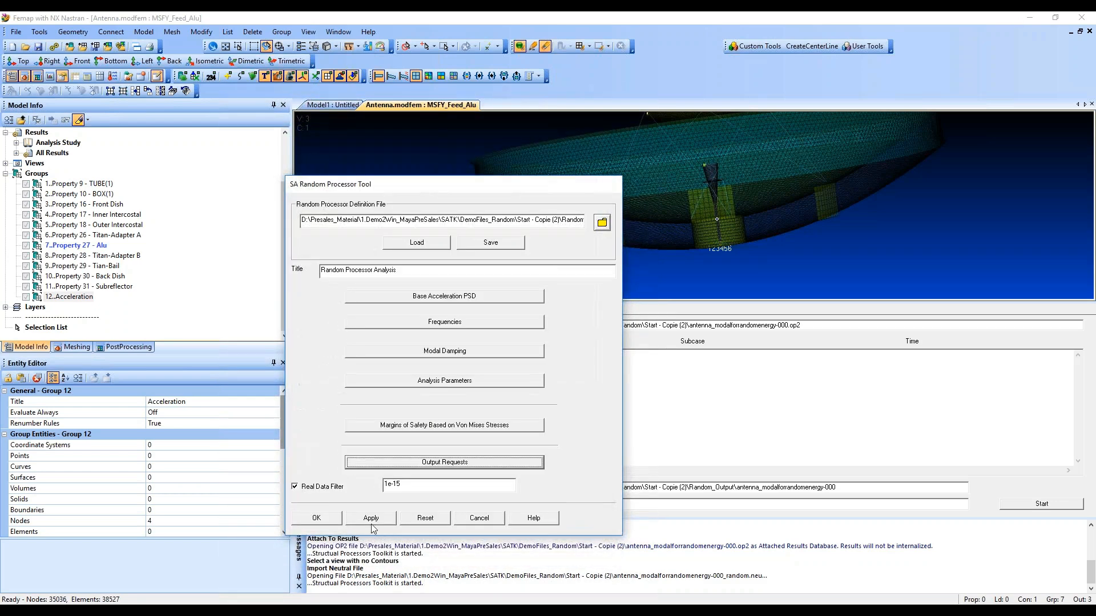
- Save the random processor definition file, accept the tool's settings, and run the Random Processor with its task monitor moved higher up
{"action": "left_click", "coordinate": [500, 245]}
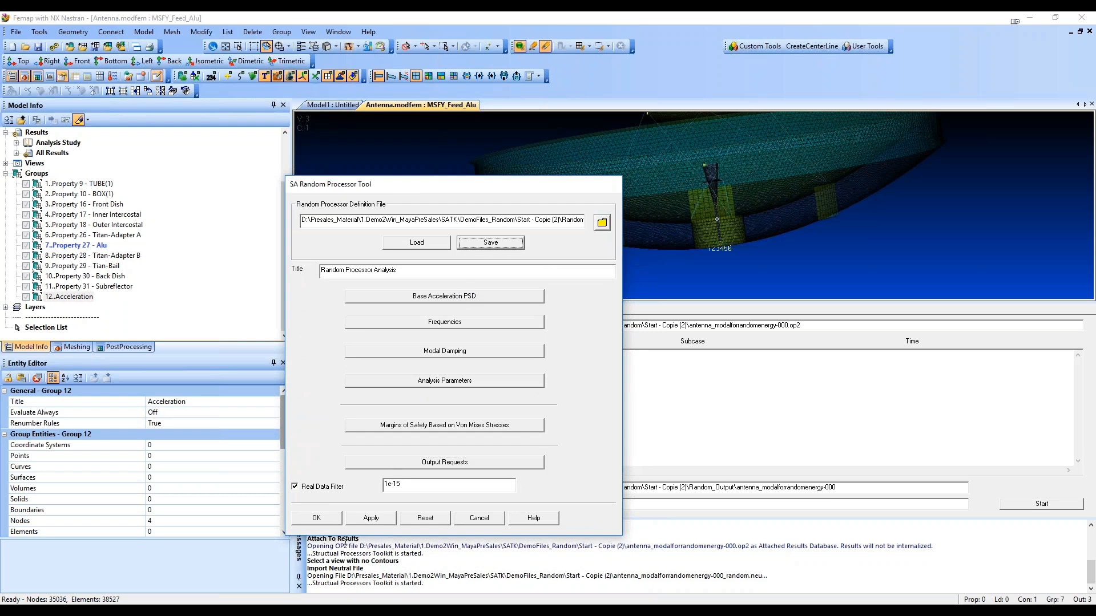
{"action": "left_click", "coordinate": [317, 518]}
{"action": "left_click", "coordinate": [590, 370]}
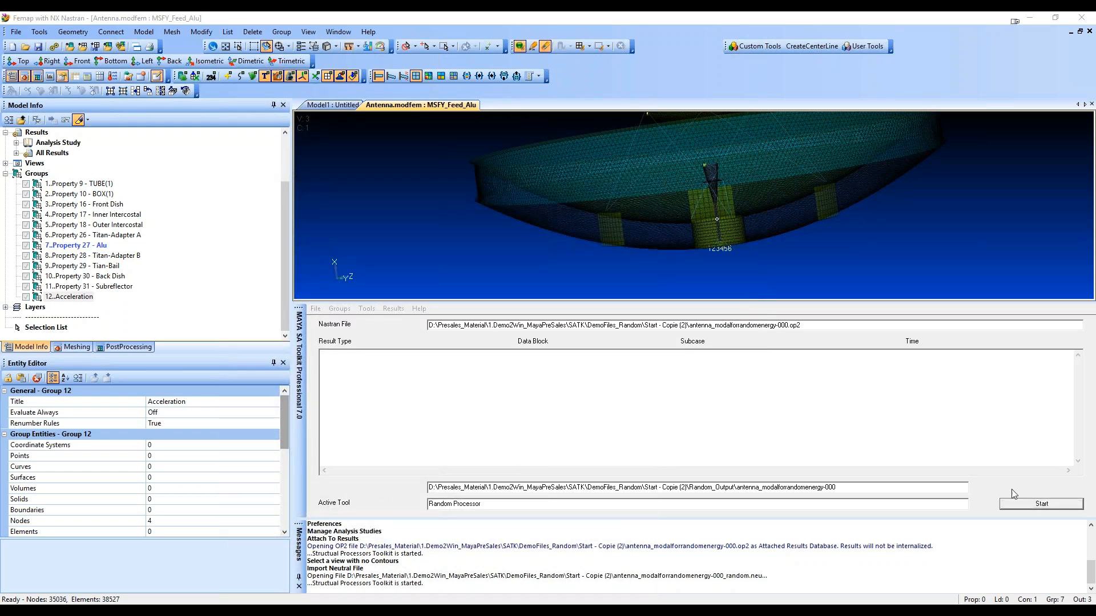
{"action": "left_click", "coordinate": [1036, 505]}
{"action": "left_click_drag", "start_coordinate": [520, 320], "coordinate": [500, 183]}
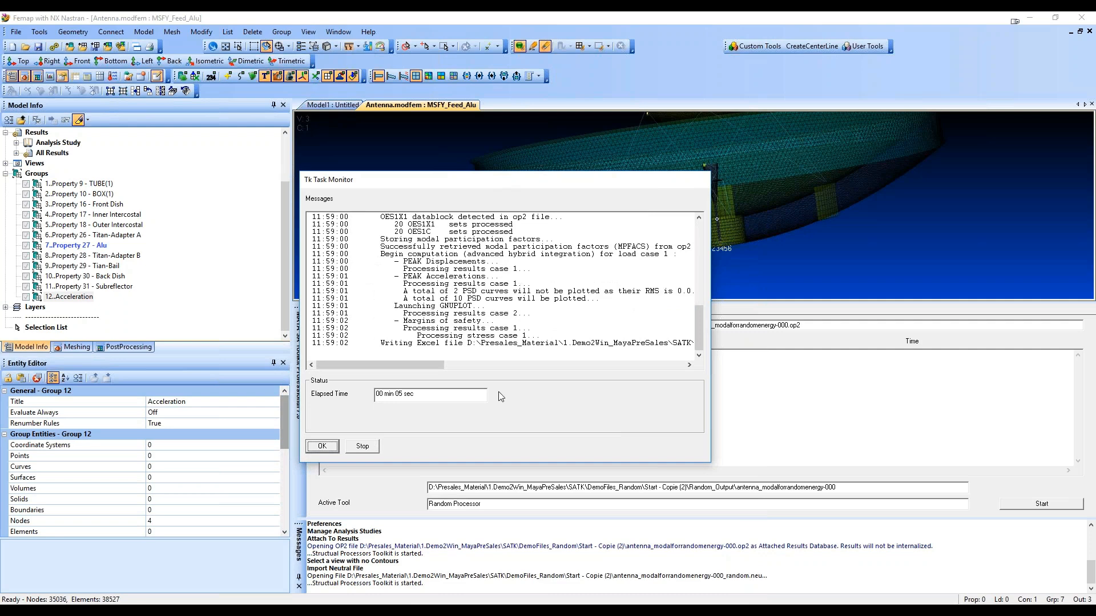
- Examine the task monitor log, from data reading and peak results to margins of safety and the Excel file writing message
{"action": "left_click_drag", "start_coordinate": [430, 364], "coordinate": [692, 344]}
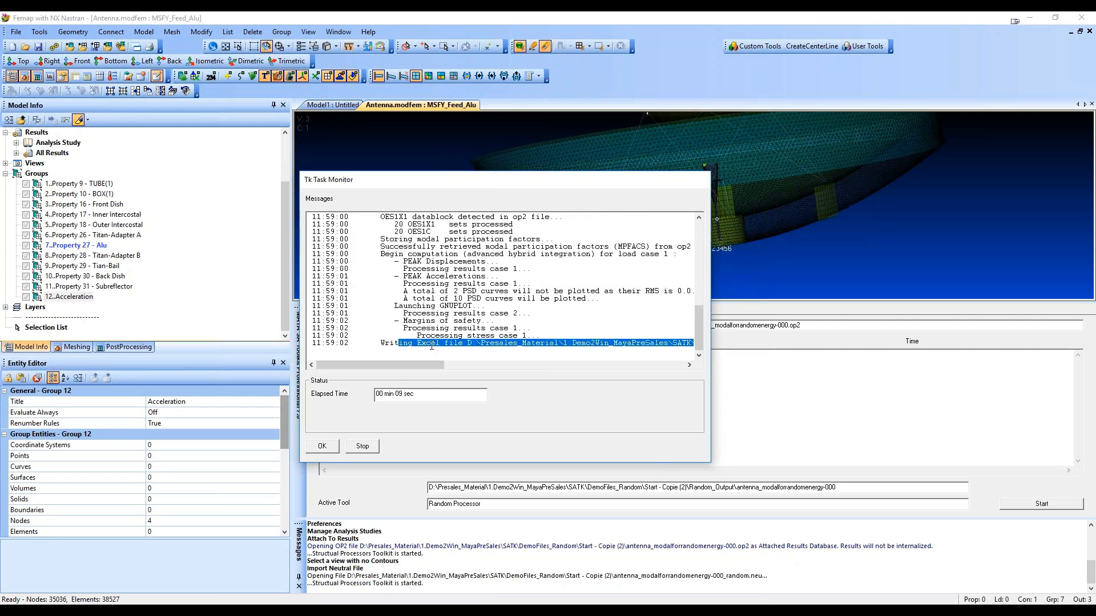
{"action": "left_click_drag", "start_coordinate": [460, 347], "coordinate": [462, 340]}
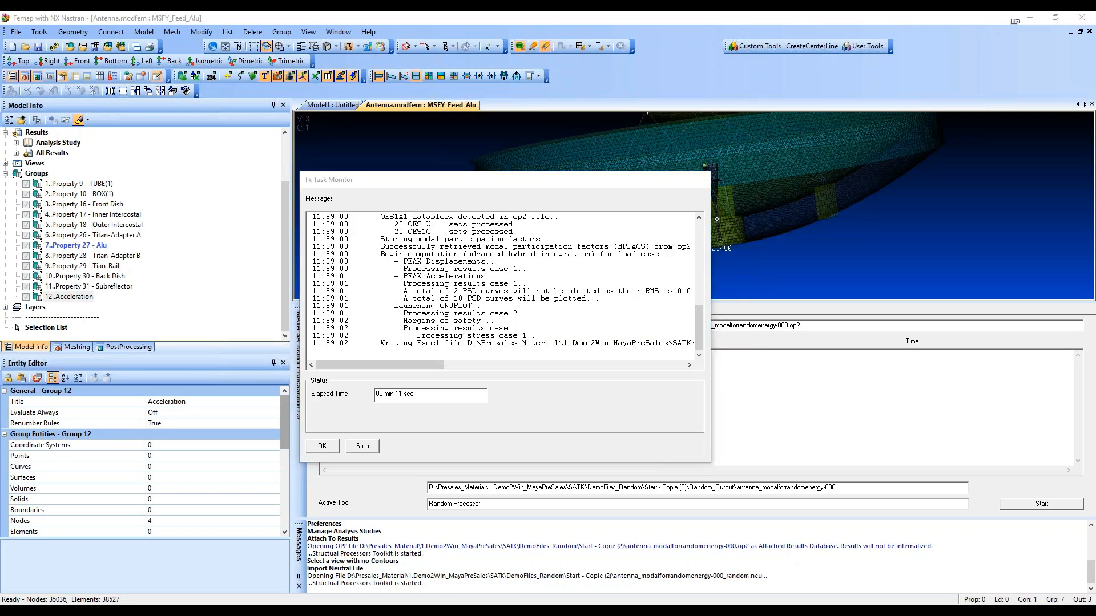
{"action": "left_click_drag", "start_coordinate": [1095, 97], "coordinate": [1095, 189]}
{"action": "left_click_drag", "start_coordinate": [382, 345], "coordinate": [398, 344]}
{"action": "scroll", "coordinate": [400, 342], "scroll_direction": "up", "scroll_amount": 3}
{"action": "scroll", "coordinate": [434, 337], "scroll_direction": "down", "scroll_amount": 3}
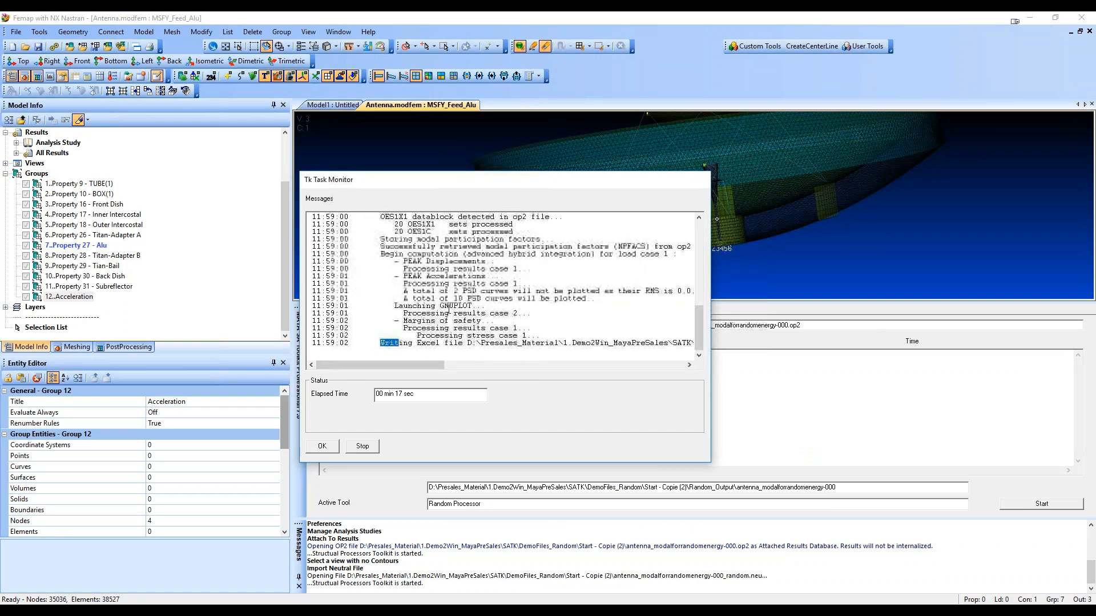
{"action": "left_click_drag", "start_coordinate": [523, 330], "coordinate": [380, 225]}
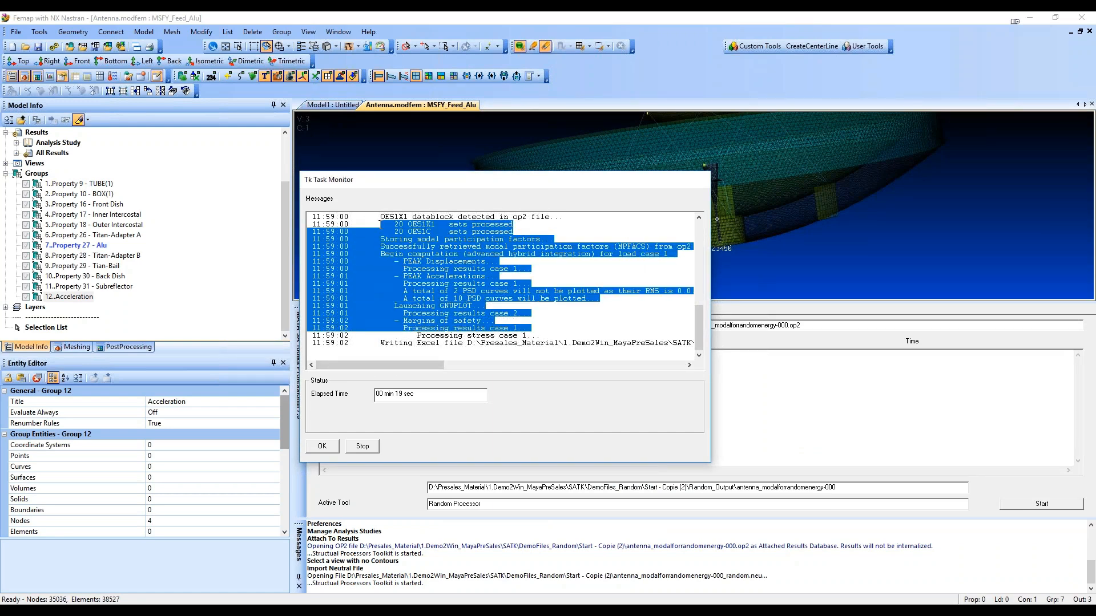
{"action": "scroll", "coordinate": [371, 246], "scroll_direction": "up", "scroll_amount": 3}
{"action": "scroll", "coordinate": [358, 267], "scroll_direction": "down", "scroll_amount": 3}
{"action": "left_click_drag", "start_coordinate": [525, 335], "coordinate": [391, 277]}
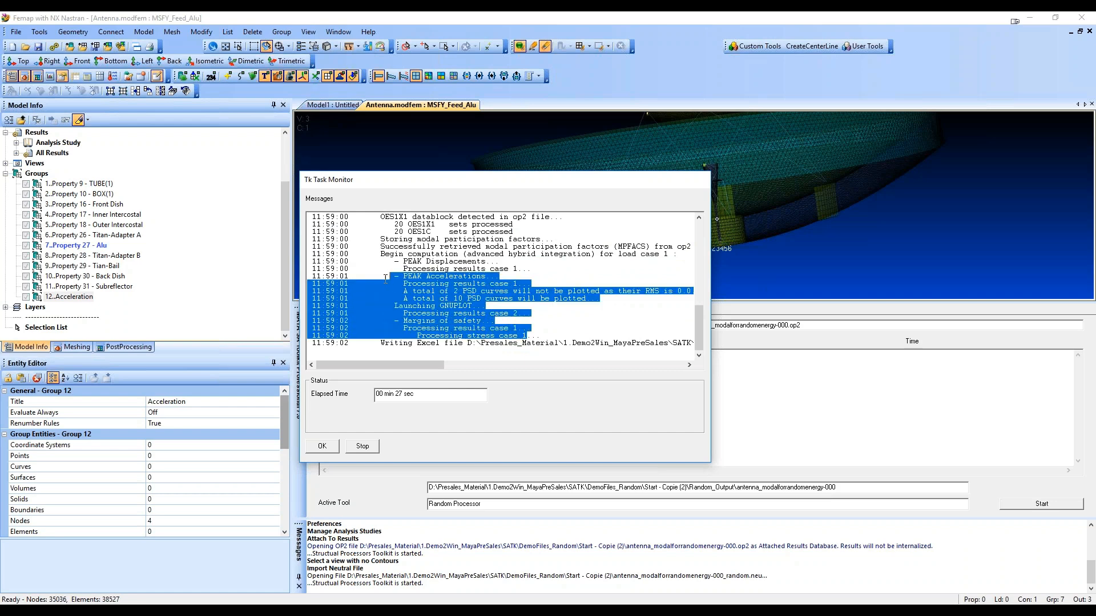
{"action": "scroll", "coordinate": [390, 280], "scroll_direction": "up", "scroll_amount": 3}
{"action": "scroll", "coordinate": [390, 281], "scroll_direction": "down", "scroll_amount": 1}
{"action": "left_click_drag", "start_coordinate": [382, 343], "coordinate": [582, 346]}
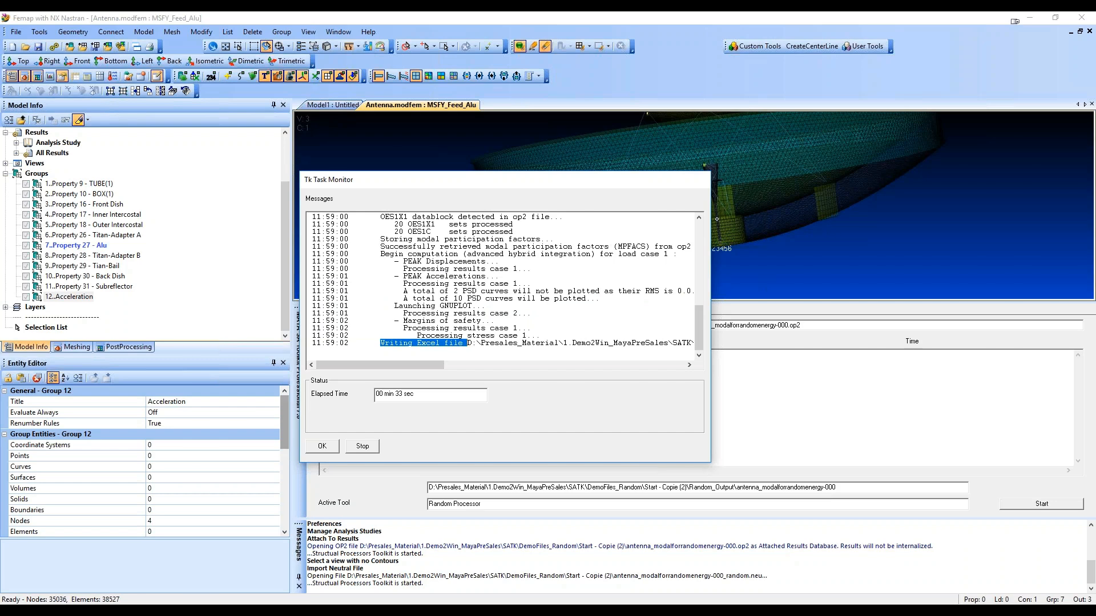
{"action": "scroll", "coordinate": [449, 294], "scroll_direction": "up", "scroll_amount": 4}
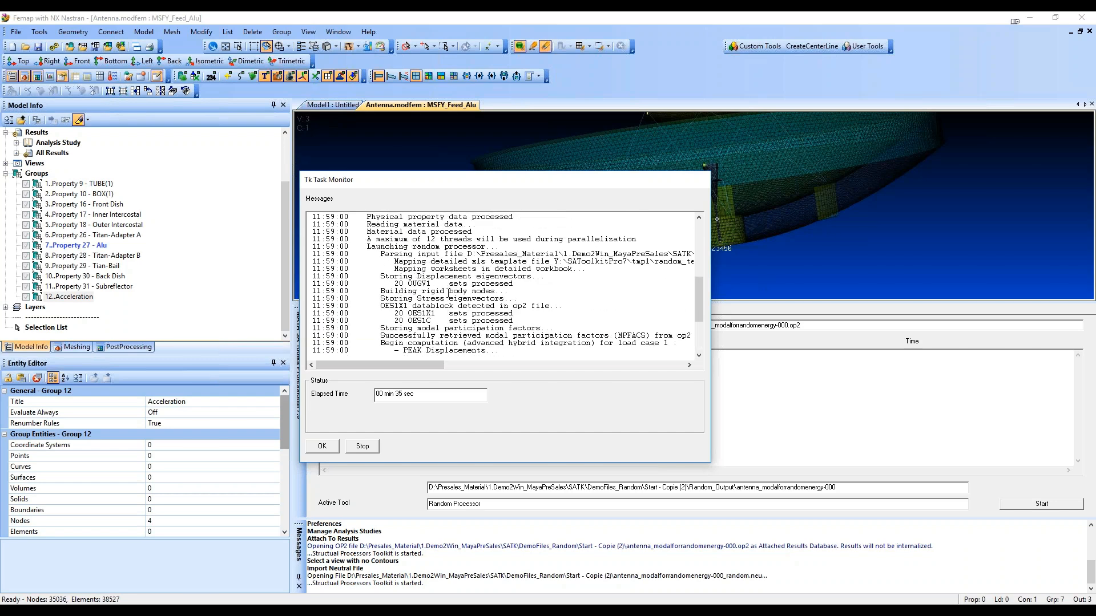
{"action": "scroll", "coordinate": [449, 293], "scroll_direction": "up", "scroll_amount": 2}
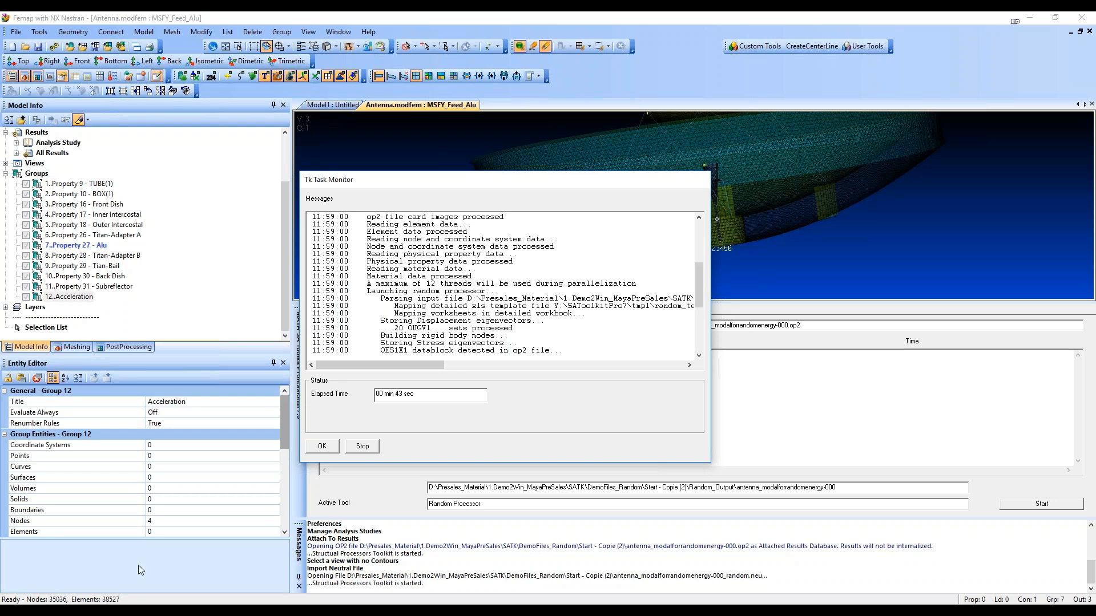
- Bring up the Random_Output folder in File Explorer and look through the generated result files
{"action": "left_click_drag", "start_coordinate": [1095, 20], "coordinate": [463, 20]}
{"action": "left_click", "coordinate": [477, 118]}
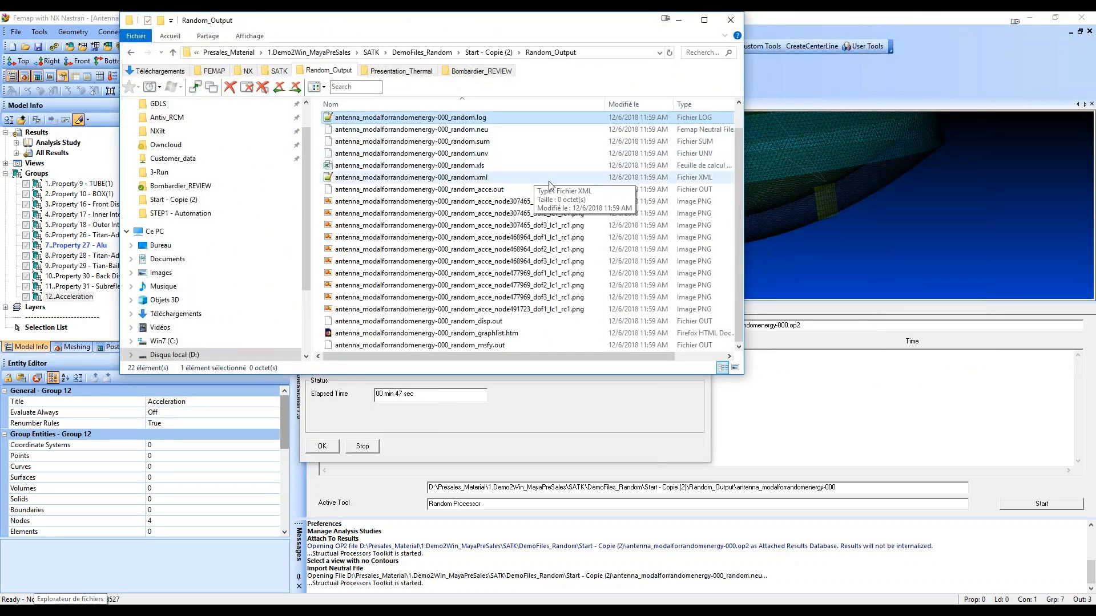
{"action": "scroll", "coordinate": [508, 346], "scroll_direction": "up", "scroll_amount": 1}
{"action": "scroll", "coordinate": [503, 347], "scroll_direction": "down", "scroll_amount": 1}
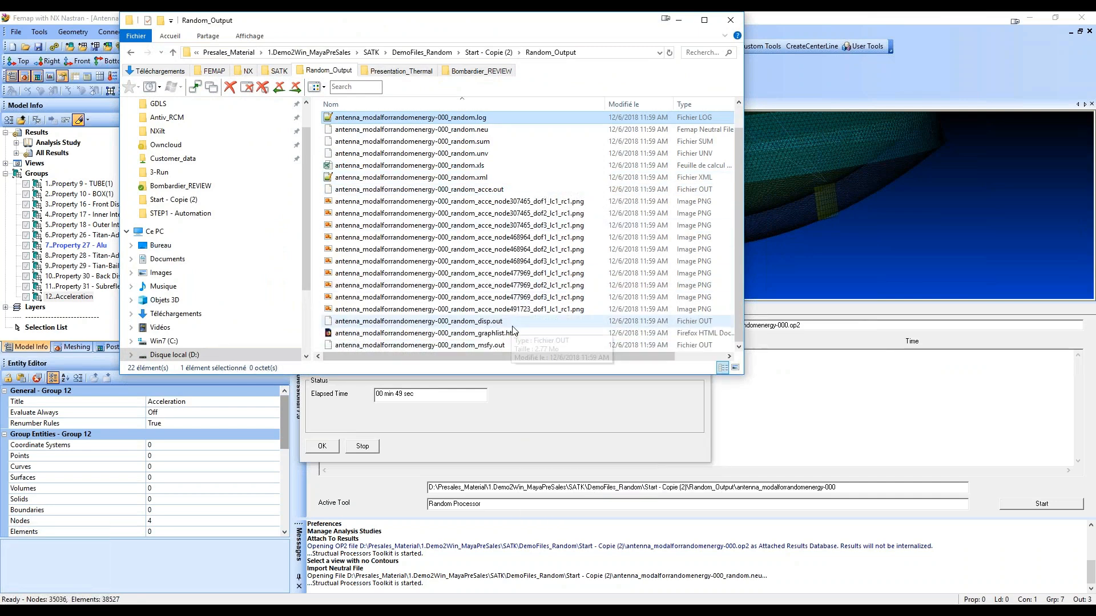
{"action": "left_click_drag", "start_coordinate": [509, 20], "coordinate": [617, 149]}
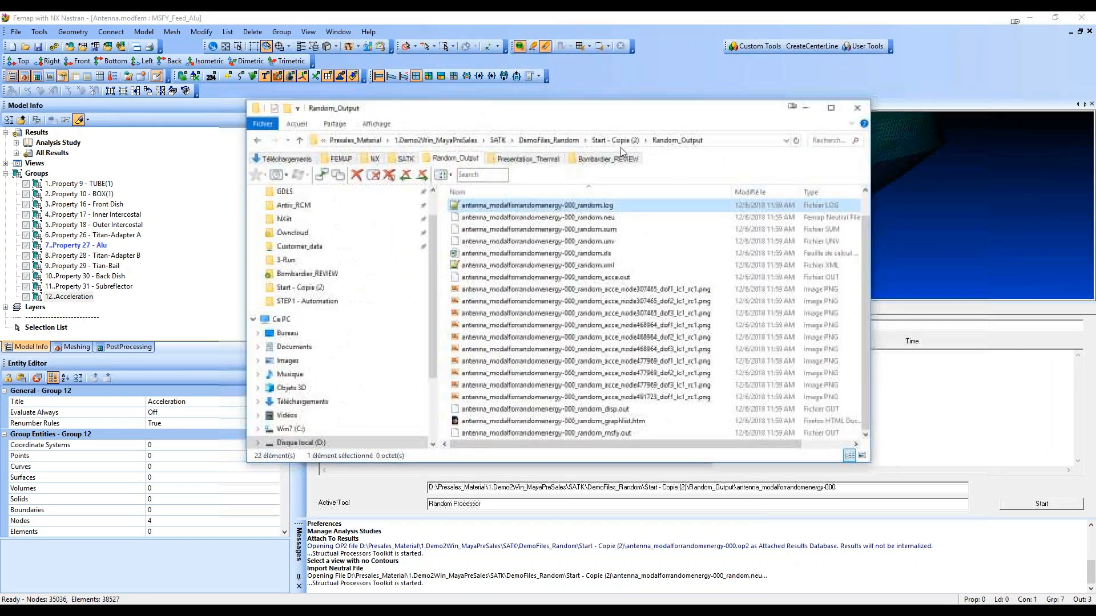
- Open antenna_modalforrandomenergy-000_random.xls in Excel, enable its macros, and view the DISP 1.1, ACCE 1.2, MSFY 1.1 and Summary sheets
{"action": "double_click", "coordinate": [619, 253]}
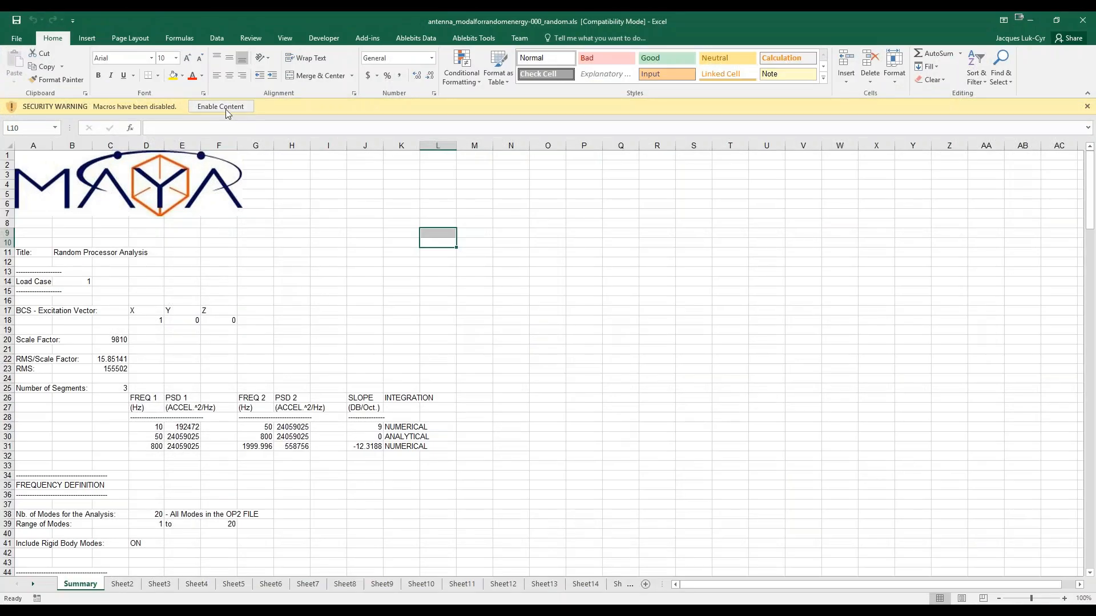
{"action": "left_click", "coordinate": [227, 108]}
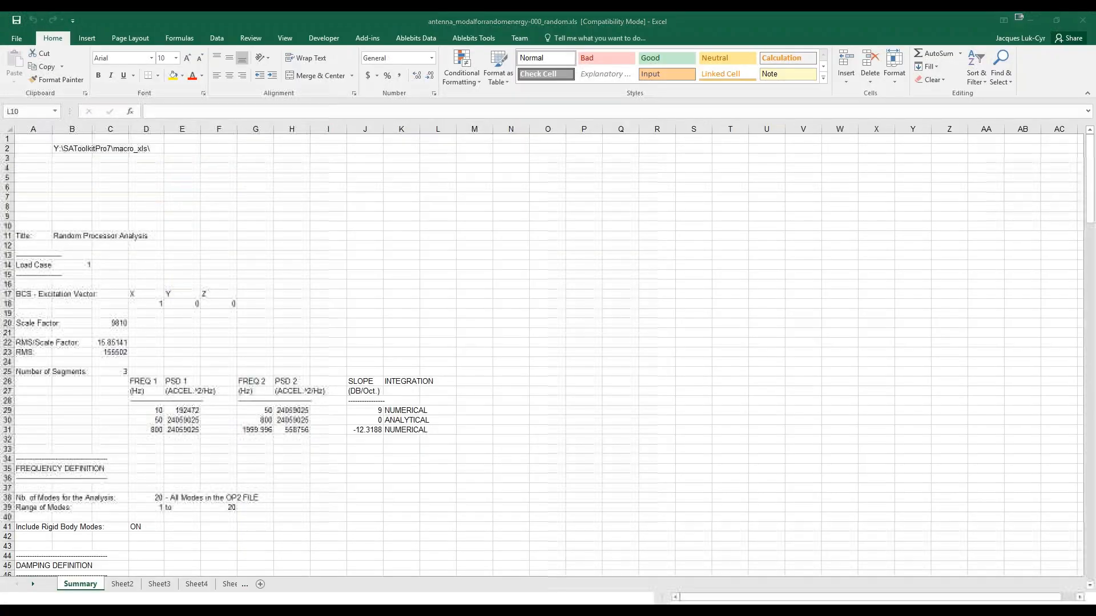
{"action": "left_click", "coordinate": [561, 277]}
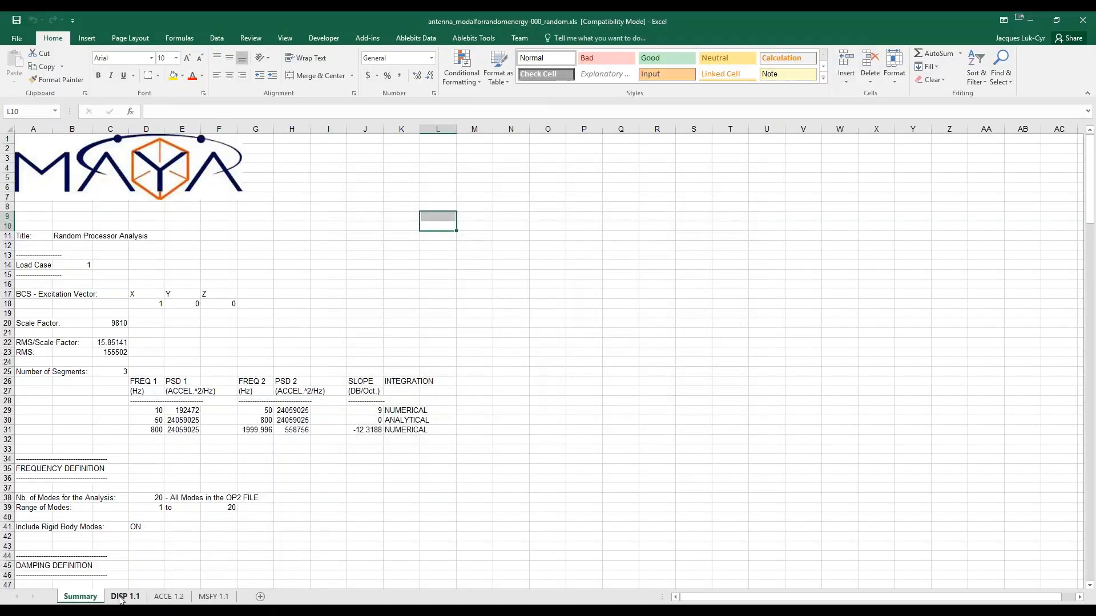
{"action": "left_click", "coordinate": [121, 600]}
{"action": "left_click", "coordinate": [169, 598]}
{"action": "left_click", "coordinate": [214, 598]}
{"action": "left_click", "coordinate": [81, 598]}
- Reload the modified _random.inp file in Notepad++, then return to Femap and check the Excel file message in the task monitor
{"action": "left_click", "coordinate": [685, 611]}
{"action": "left_click", "coordinate": [584, 368]}
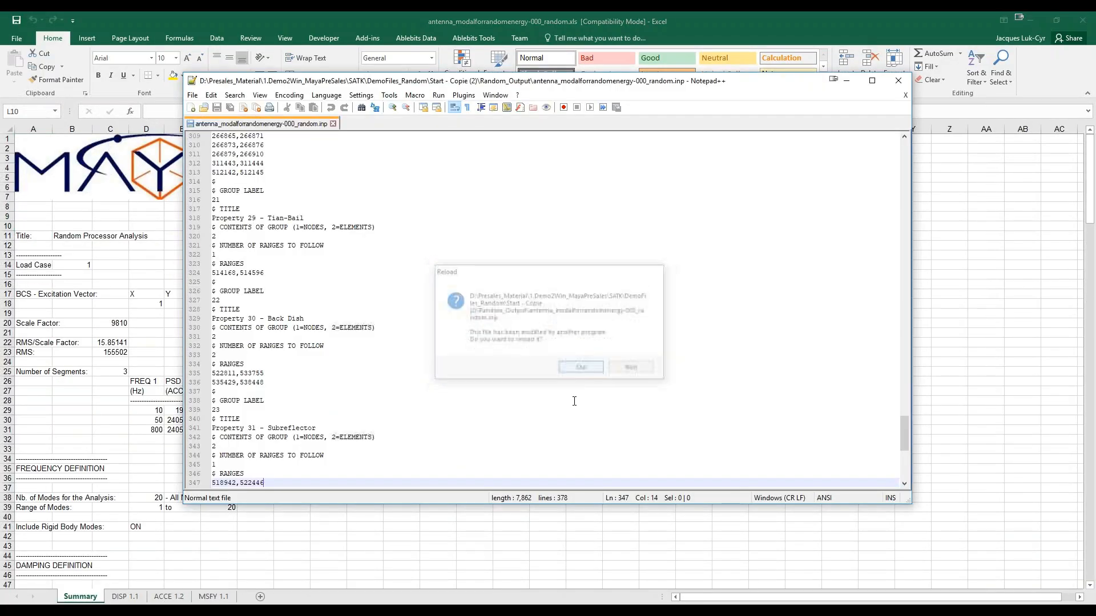
{"action": "left_click", "coordinate": [649, 610]}
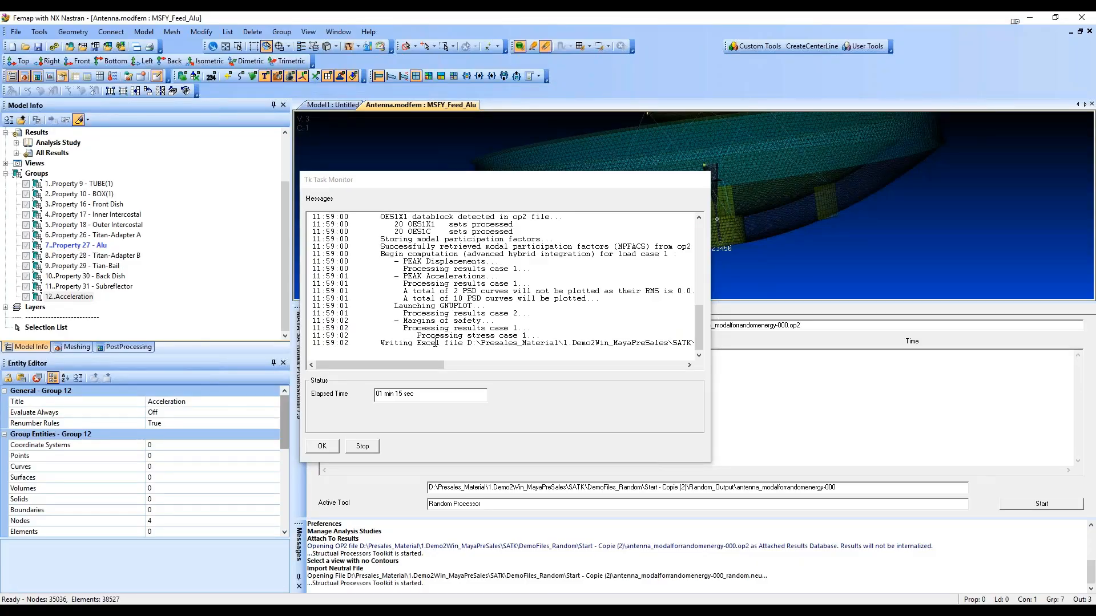
{"action": "left_click_drag", "start_coordinate": [422, 343], "coordinate": [545, 335]}
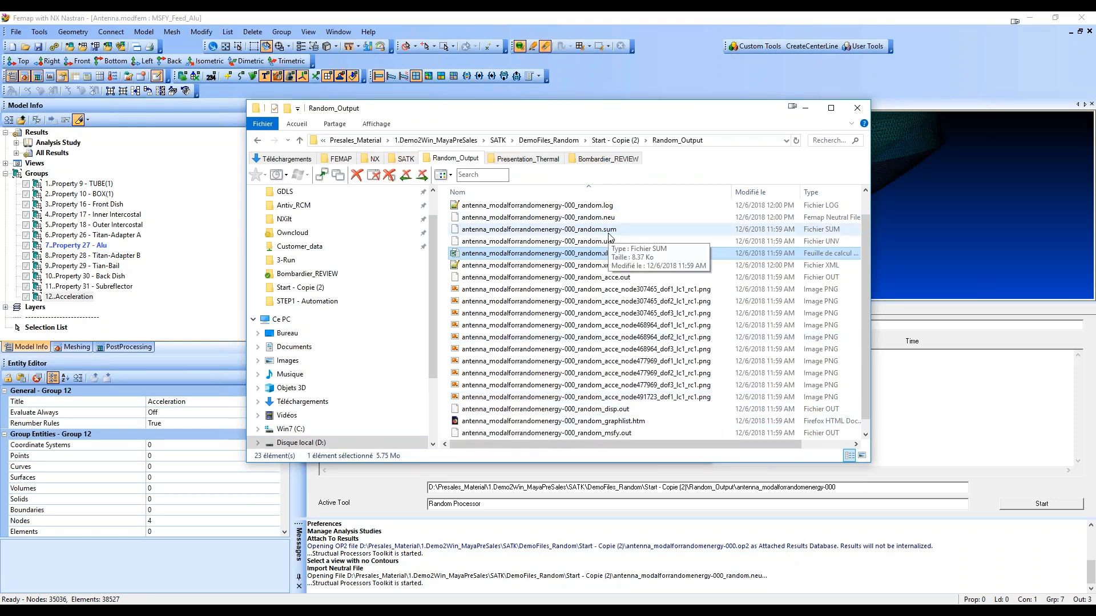
- Return to the Random_Output folder and open antenna_modalforrandomenergy-000_random_graphlist.htm in the web browser
{"action": "left_click_drag", "start_coordinate": [647, 117], "coordinate": [518, 104]}
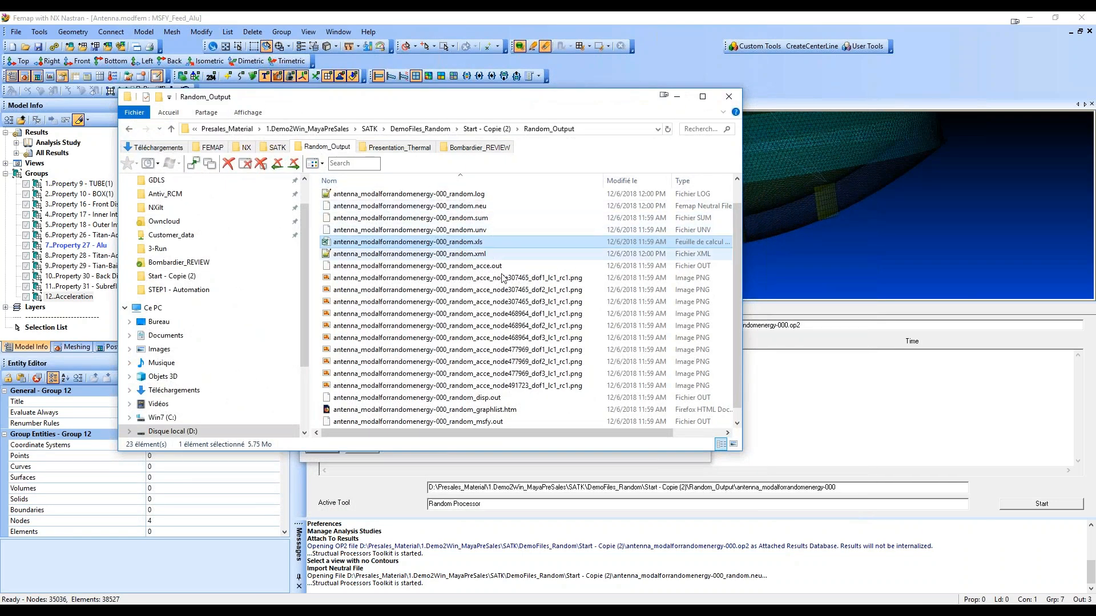
{"action": "scroll", "coordinate": [564, 399], "scroll_direction": "down", "scroll_amount": 1}
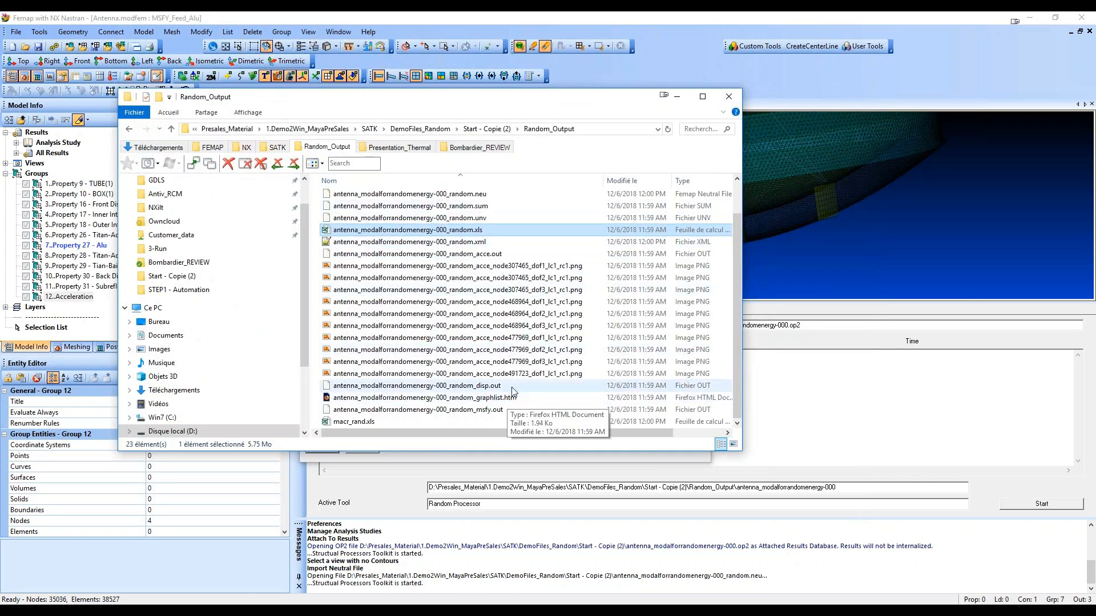
{"action": "scroll", "coordinate": [502, 246], "scroll_direction": "up", "scroll_amount": 1}
{"action": "double_click", "coordinate": [490, 199]}
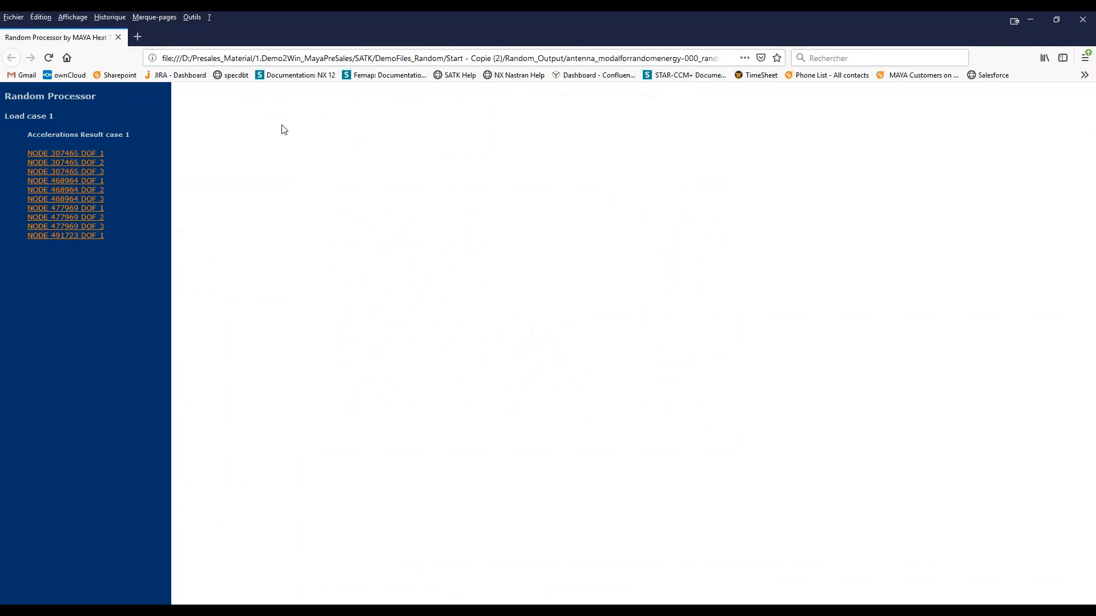
- View the acceleration PSD plots of node 307465 for DOF 1 to 3 and node 468964 for DOF 1 and 2
{"action": "left_click", "coordinate": [73, 155]}
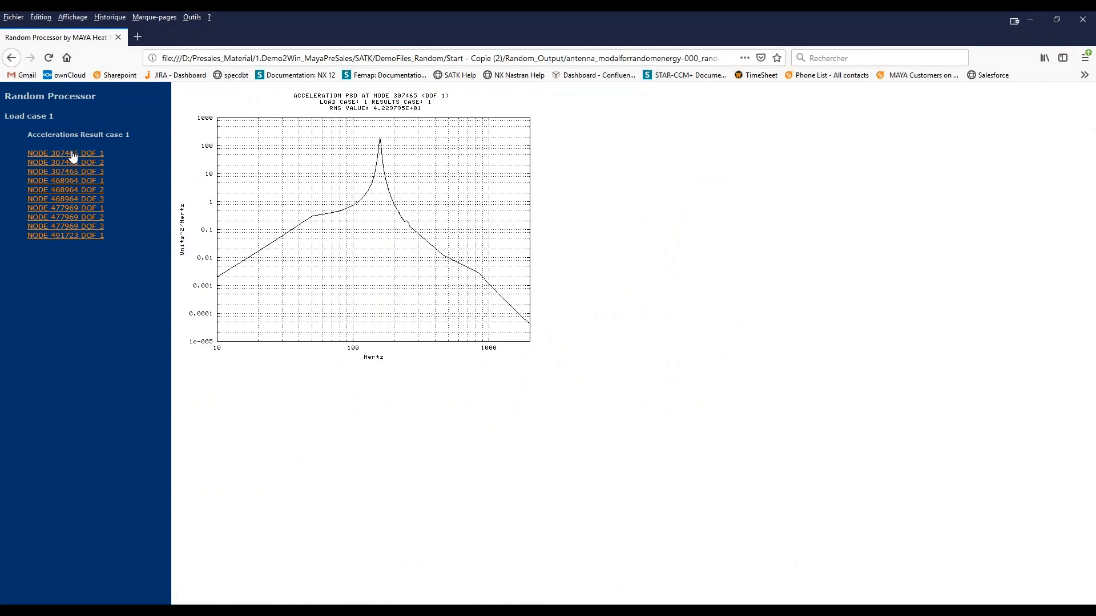
{"action": "left_click", "coordinate": [68, 163]}
{"action": "left_click", "coordinate": [70, 172]}
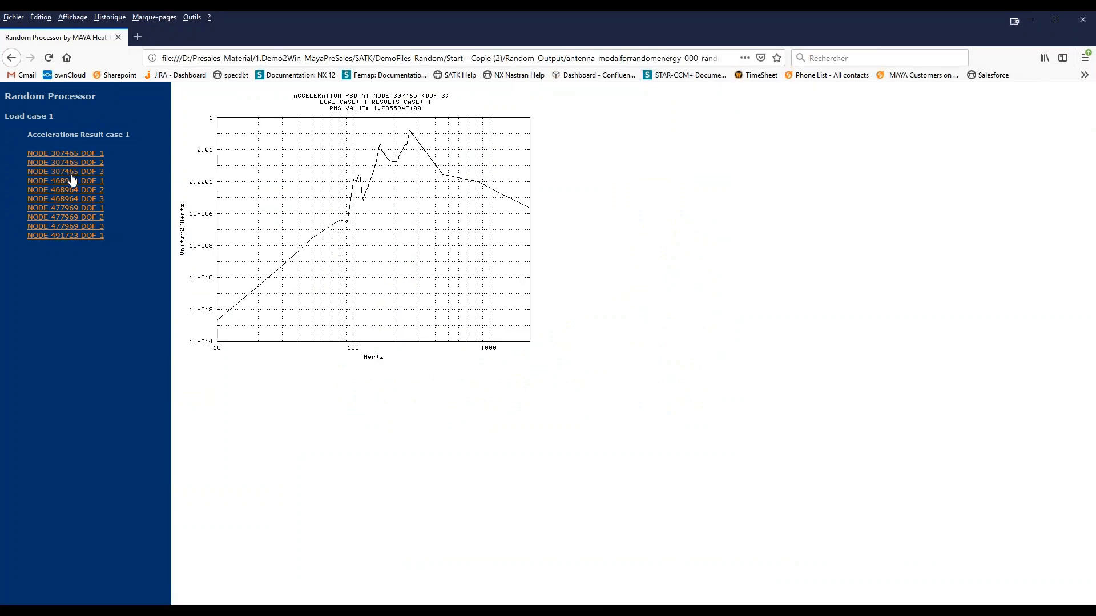
{"action": "left_click", "coordinate": [73, 181]}
{"action": "left_click", "coordinate": [67, 190]}
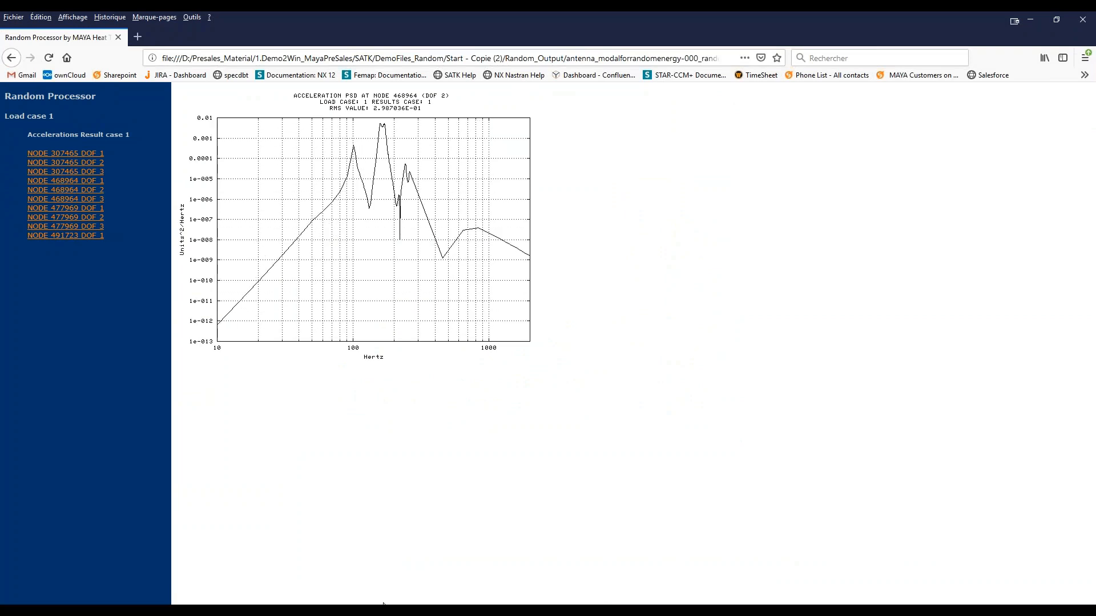
- Switch back to Femap, check the run's elapsed time in the task monitor, and close the monitor
{"action": "left_click", "coordinate": [187, 600]}
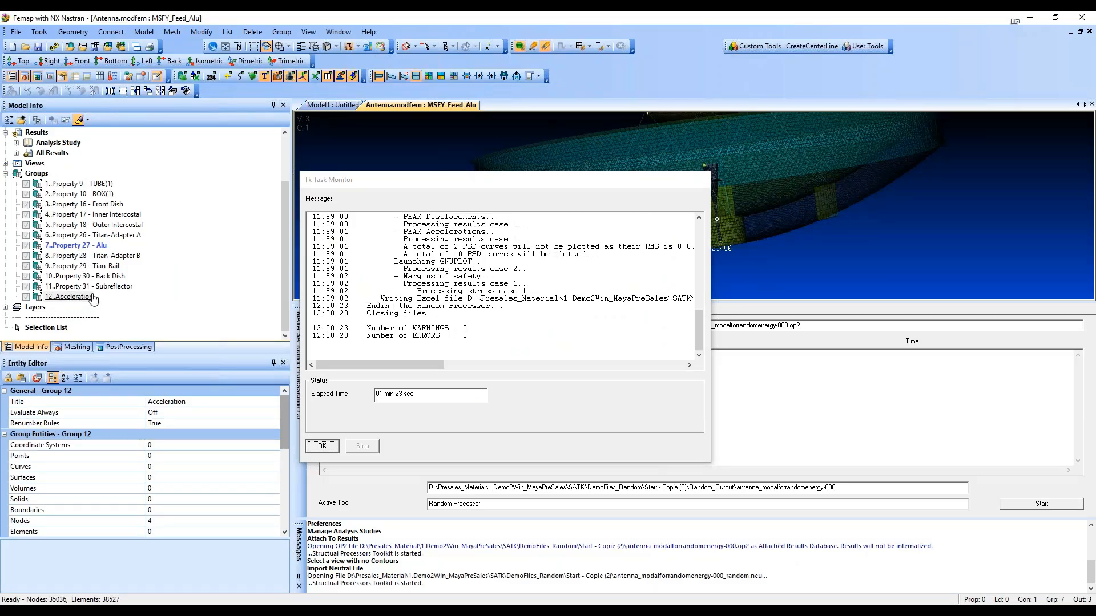
{"action": "left_click", "coordinate": [394, 393]}
{"action": "triple_click", "coordinate": [393, 393]}
{"action": "left_click", "coordinate": [322, 446]}
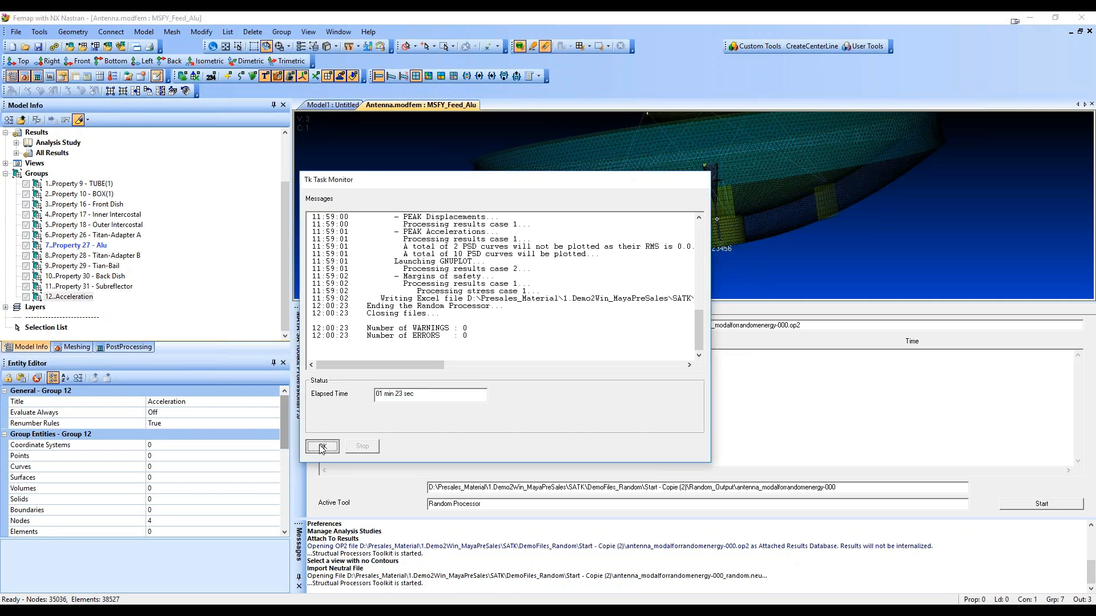
- Switch to the web browser and view the acceleration PSD plots of node 477969 DOF 1 and node 491723 DOF 1
{"action": "left_click", "coordinate": [63, 299]}
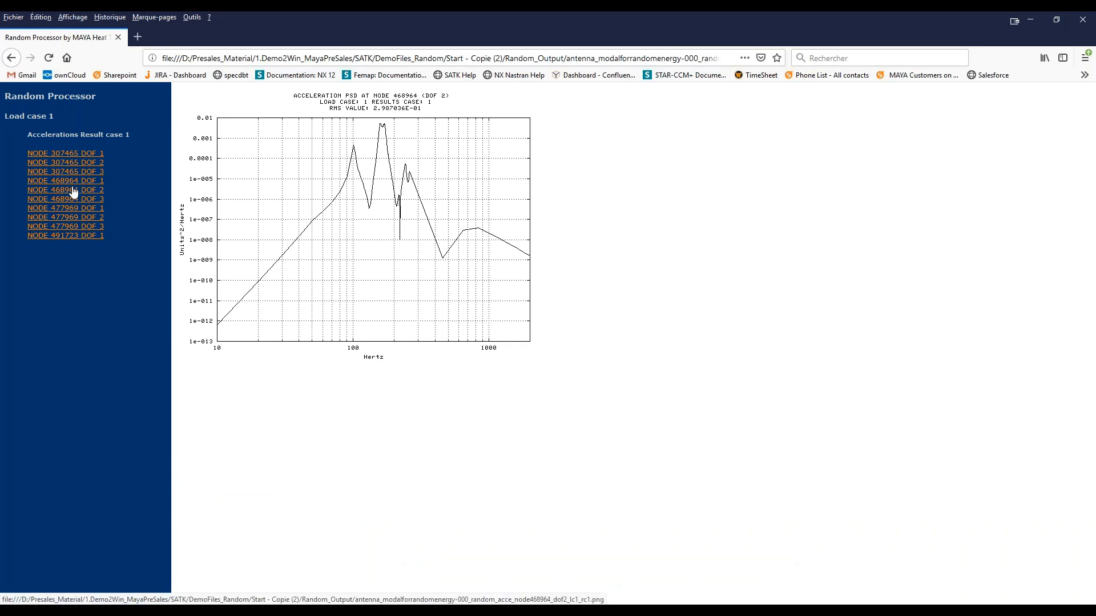
{"action": "left_click", "coordinate": [74, 209]}
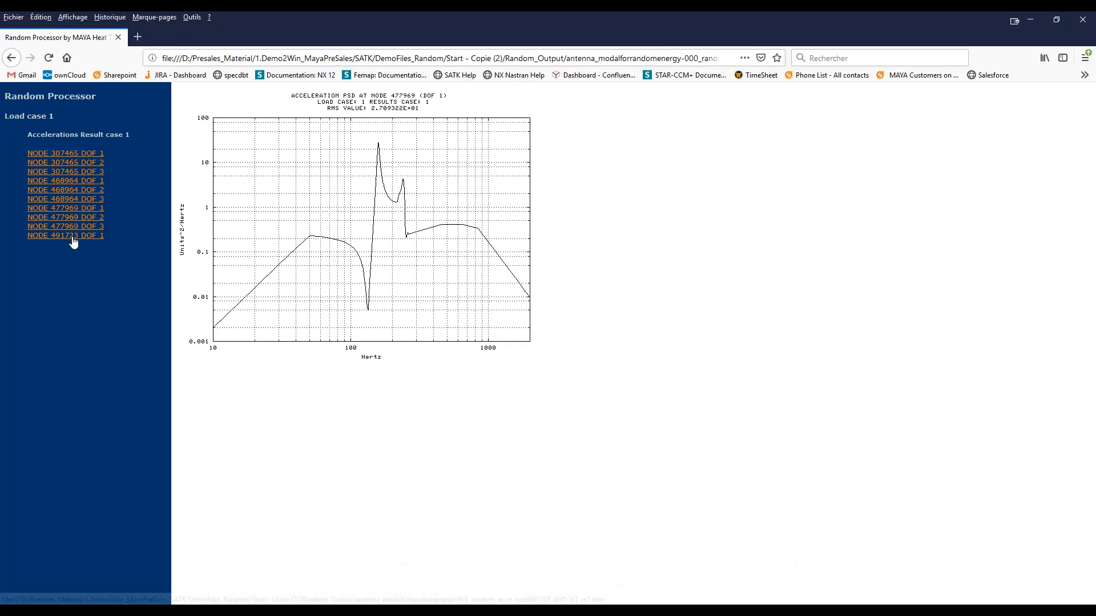
{"action": "left_click", "coordinate": [73, 236]}
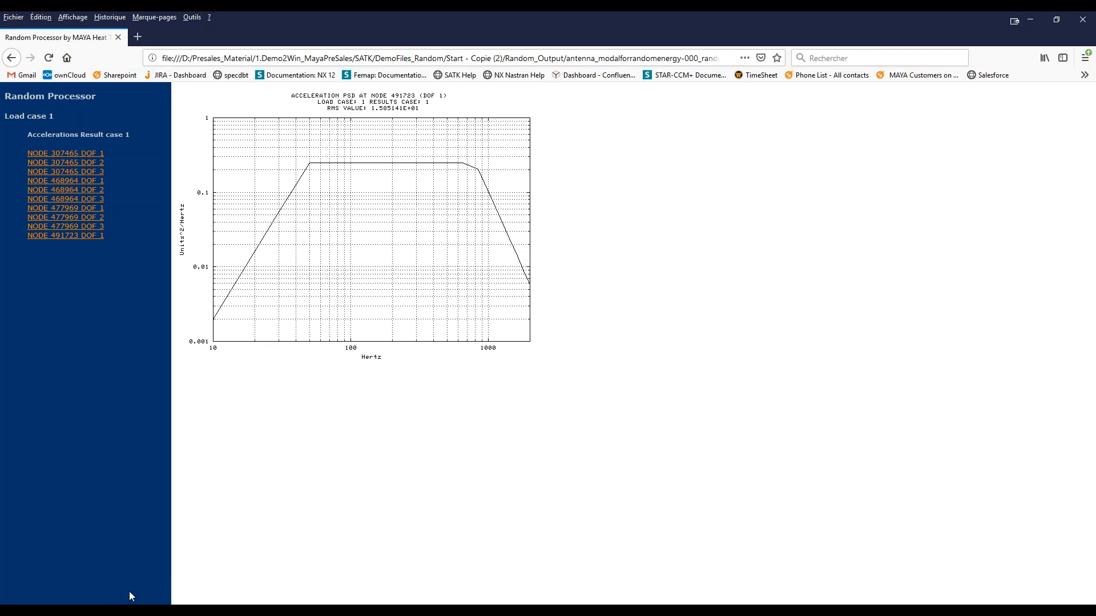
- Check the PSD plot PNG files in the Random_Output folder and the ACCE 1.2 sheet of the Excel results
{"action": "key", "text": "alt+Tab"}
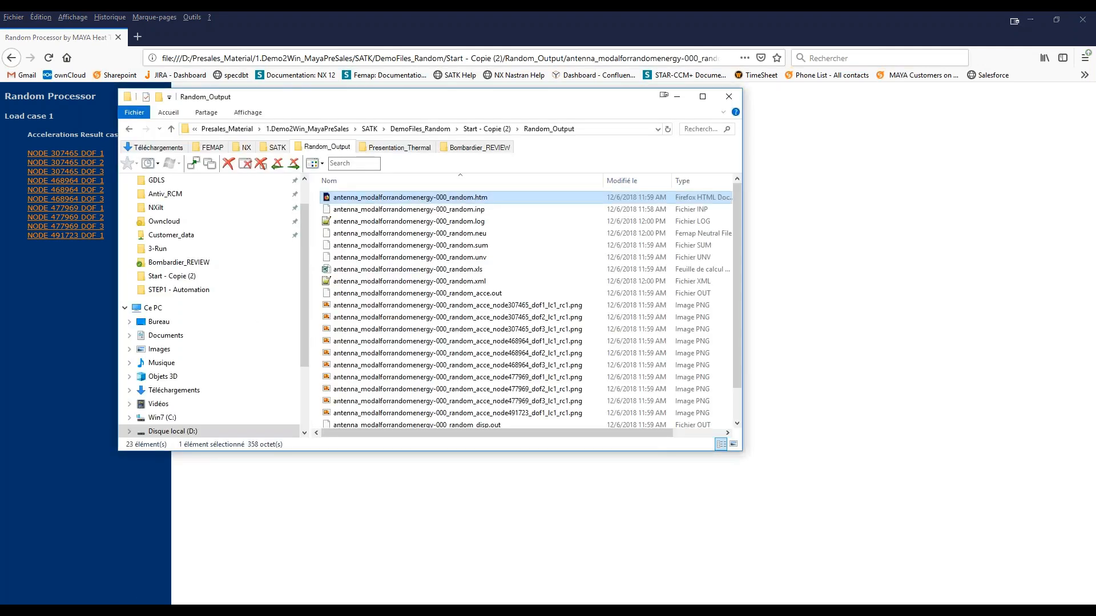
{"action": "left_click", "coordinate": [508, 305]}
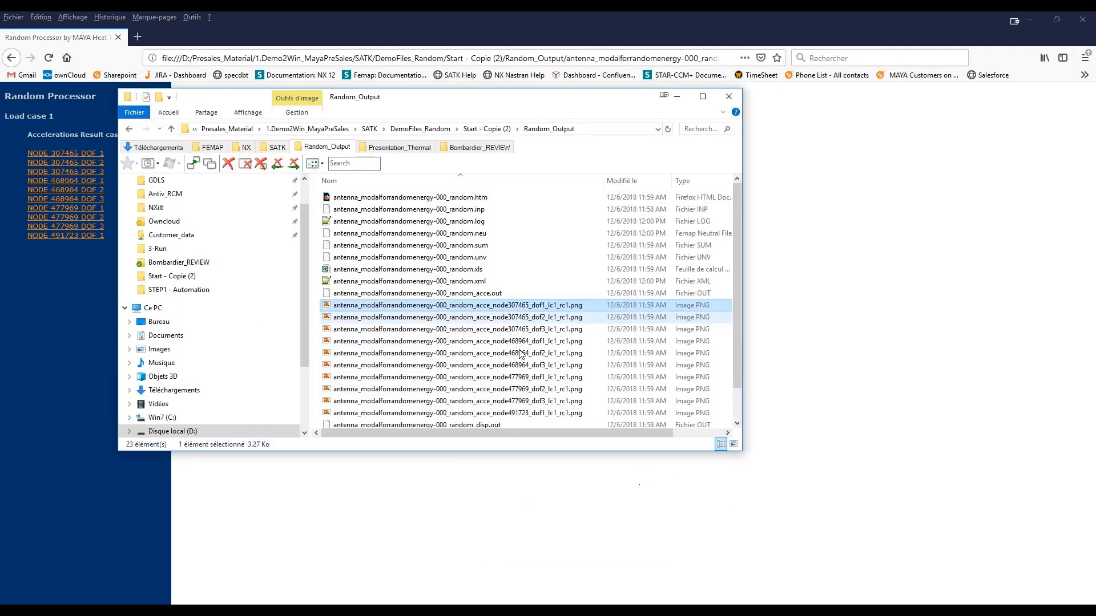
{"action": "mouse_move", "coordinate": [506, 379]}
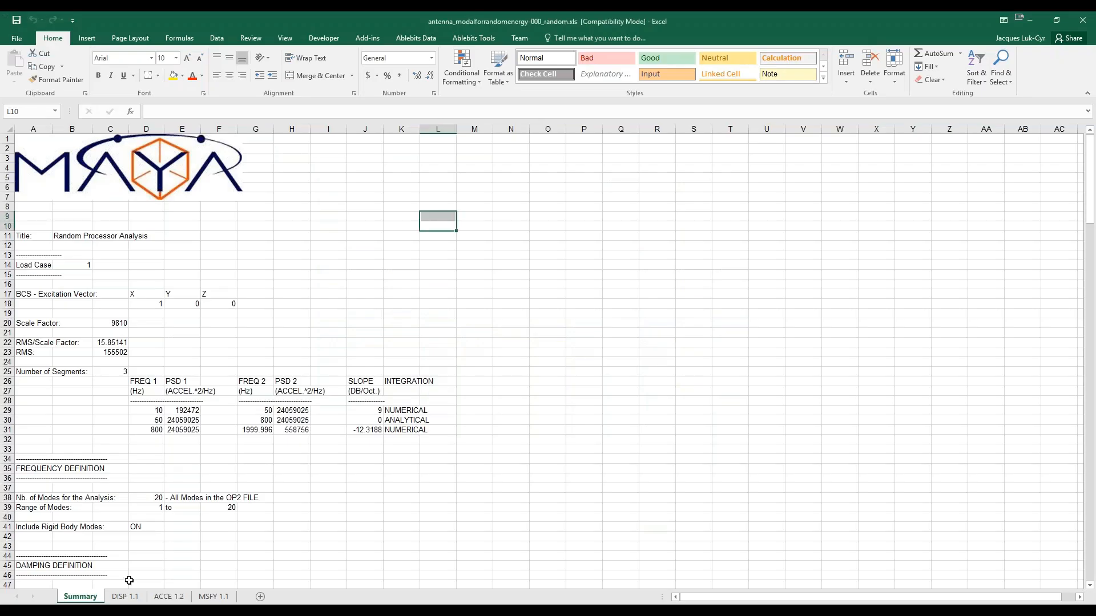
{"action": "left_click", "coordinate": [125, 597]}
{"action": "left_click", "coordinate": [169, 597]}
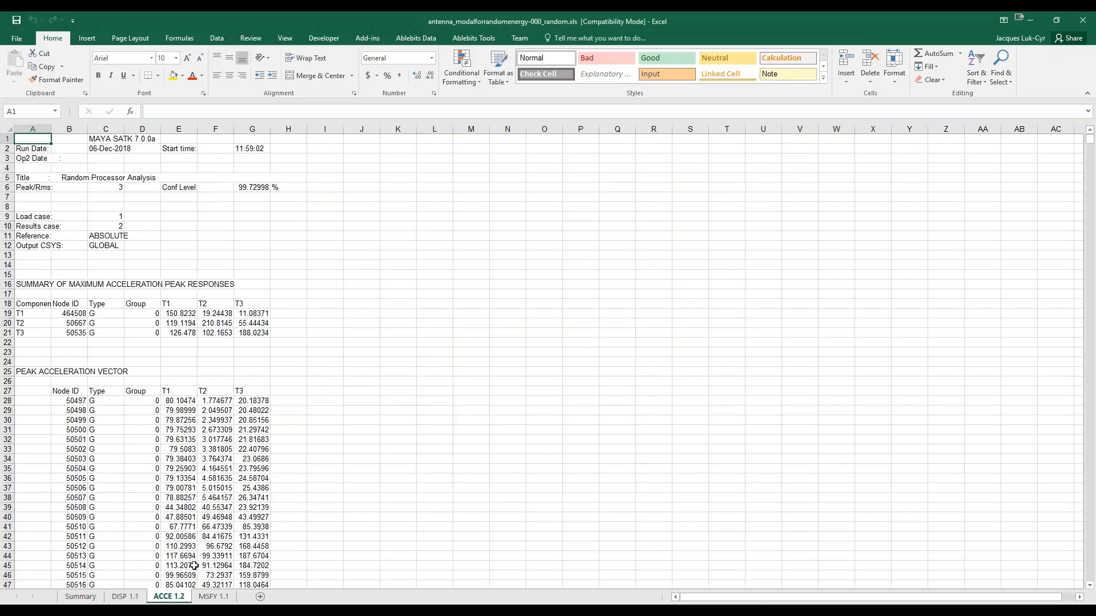
- Reopen antenna_modalforrandomenergy-000_random.xls from the Random_Output folder and acknowledge its macro message
{"action": "key", "text": "alt+Tab"}
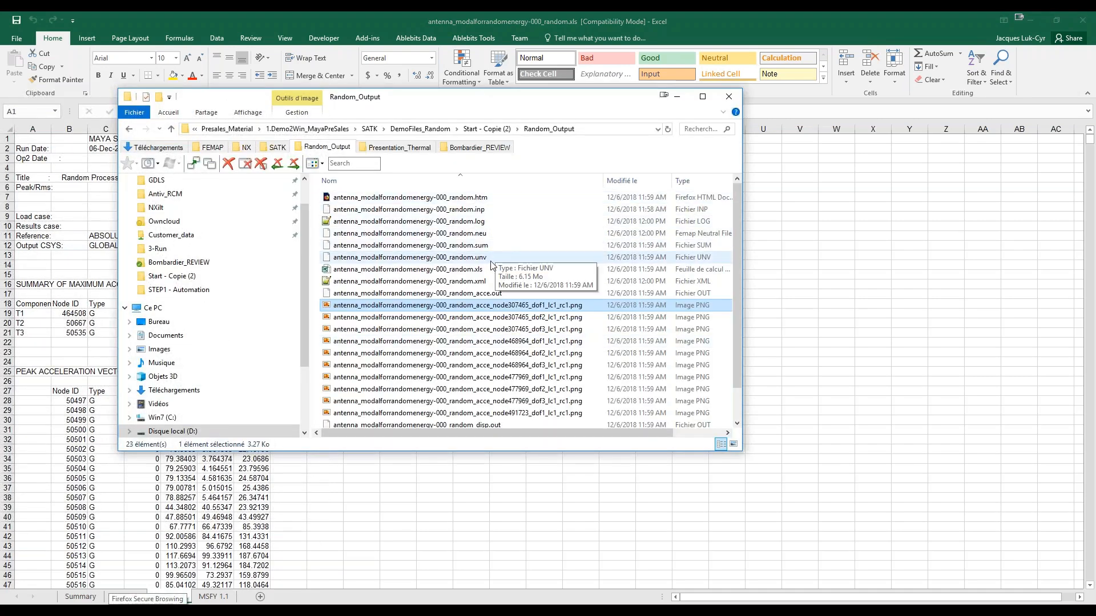
{"action": "mouse_move", "coordinate": [530, 314]}
{"action": "scroll", "coordinate": [514, 331], "scroll_direction": "down", "scroll_amount": 1}
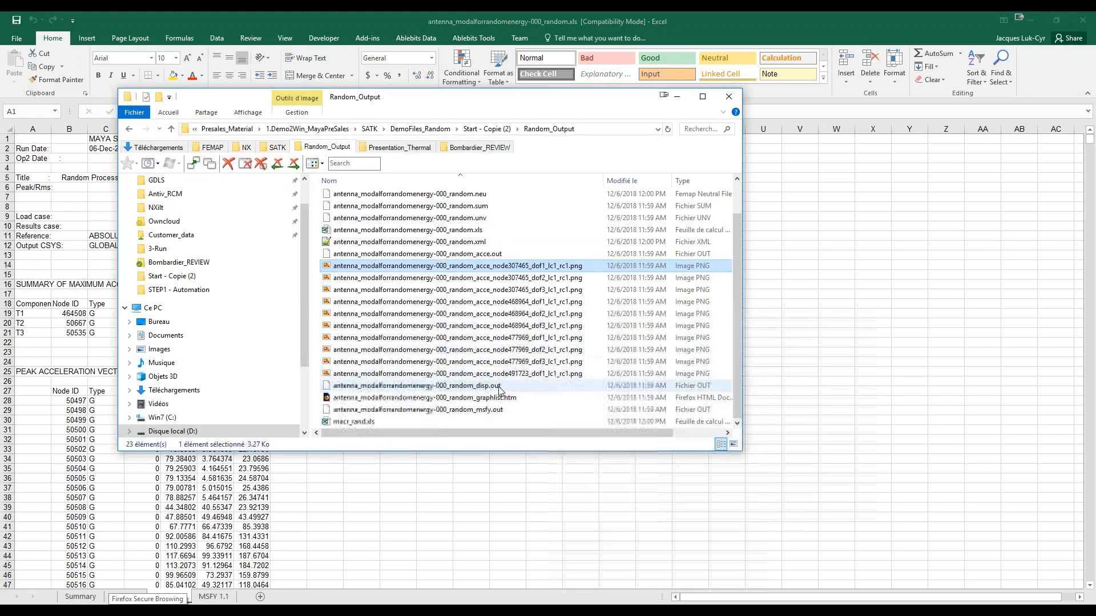
{"action": "mouse_move", "coordinate": [496, 350]}
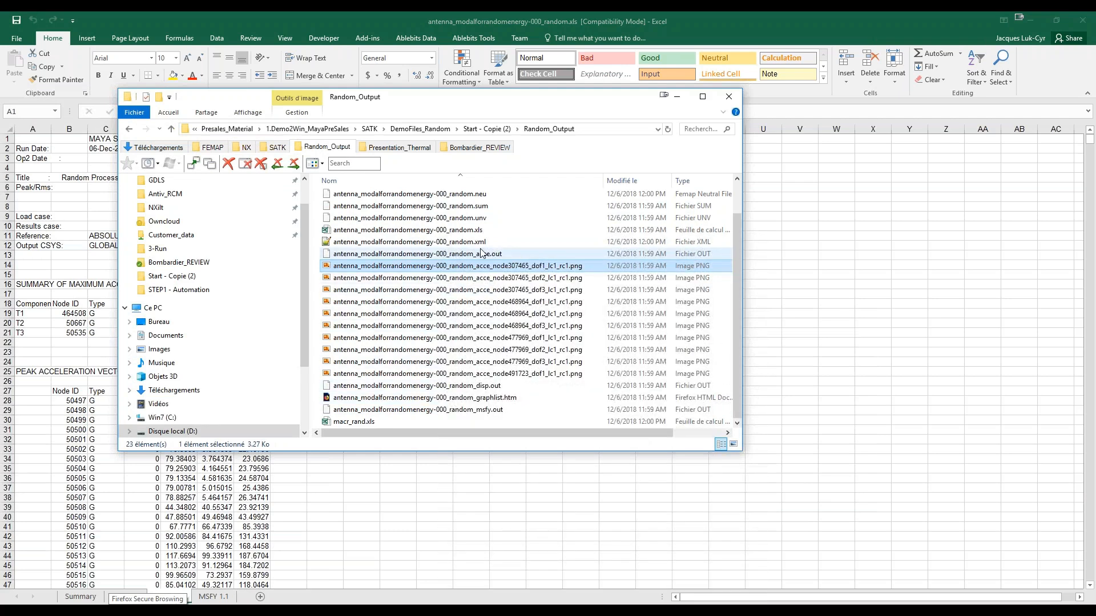
{"action": "double_click", "coordinate": [478, 231]}
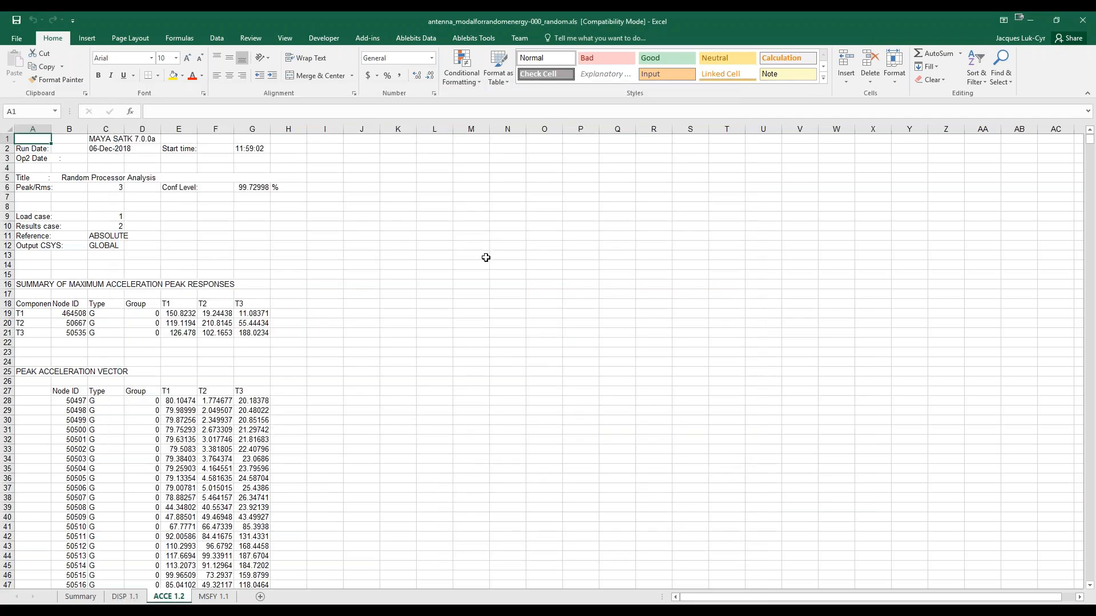
{"action": "left_click", "coordinate": [526, 345]}
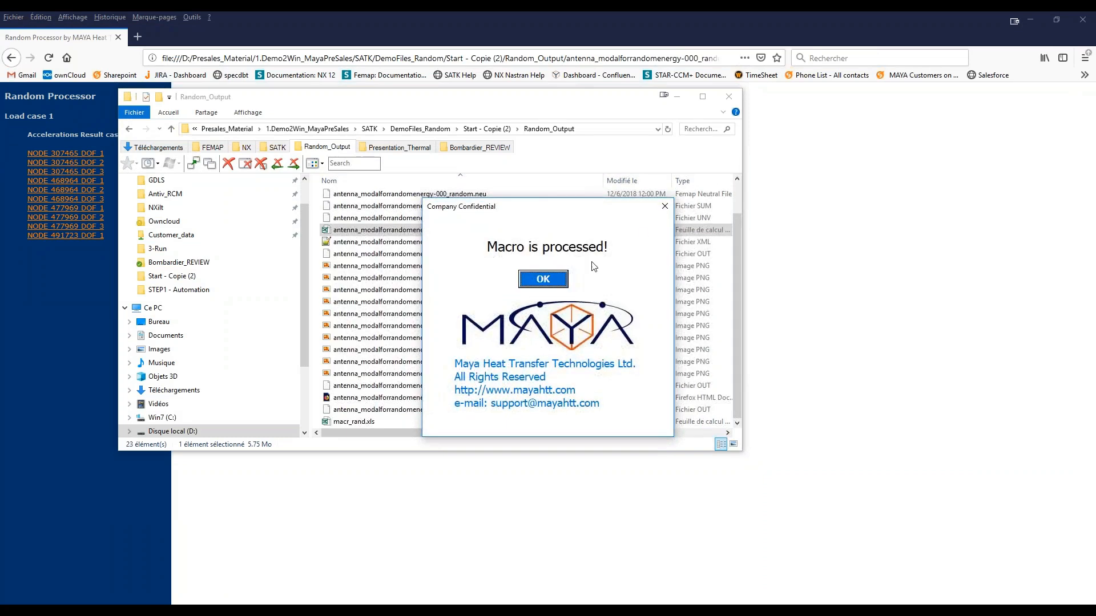
{"action": "left_click", "coordinate": [539, 281]}
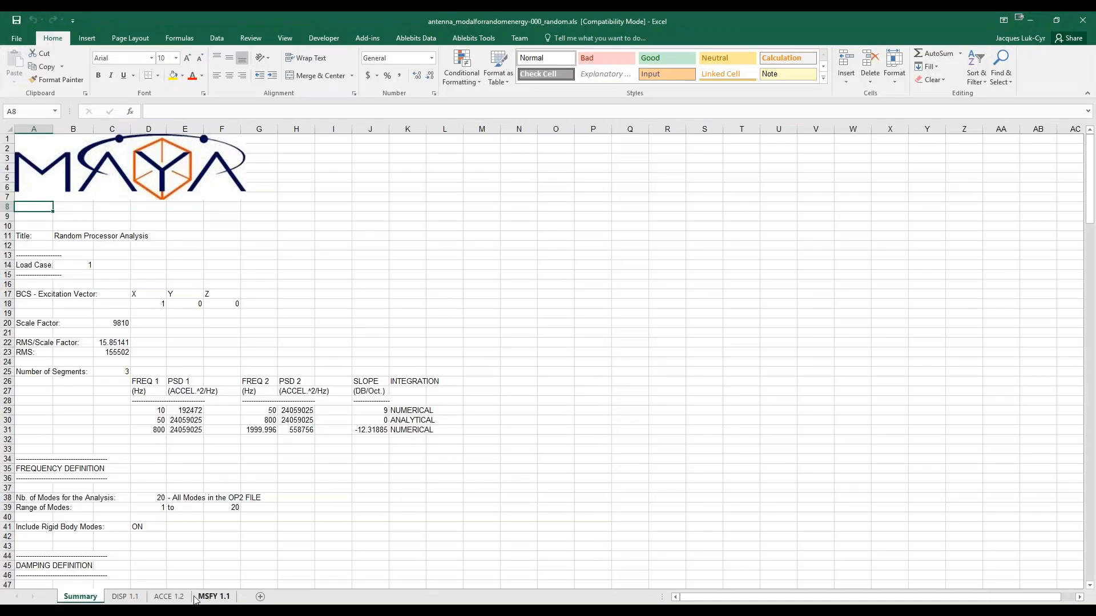
- Examine the peak acceleration vectors on the ACCE 1.2 sheet, then minimize Excel and return to the Random_Output folder
{"action": "left_click", "coordinate": [182, 598]}
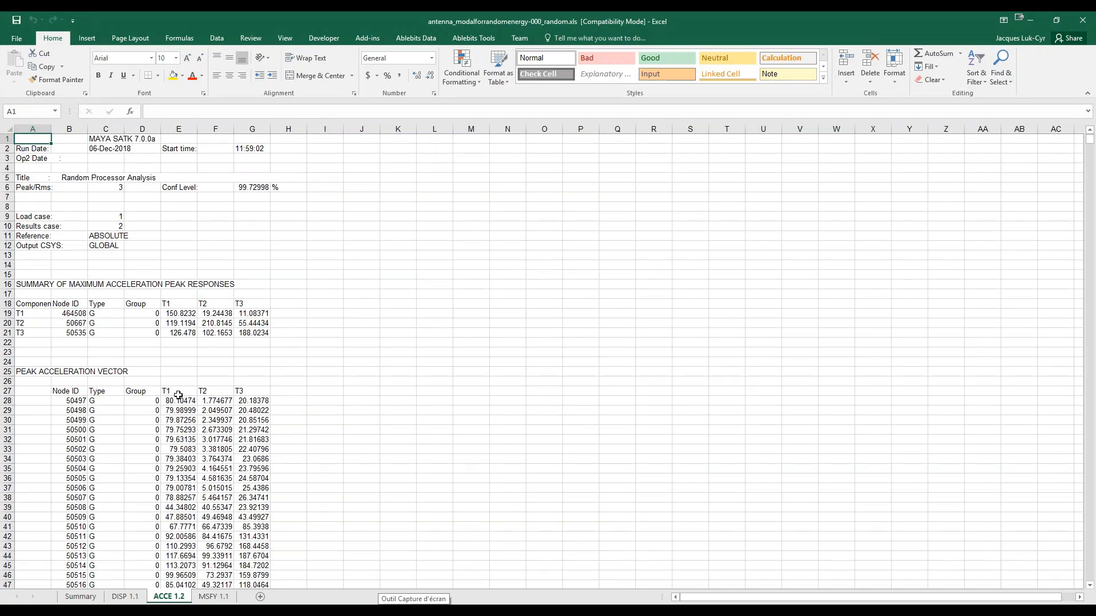
{"action": "scroll", "coordinate": [107, 374], "scroll_direction": "down", "scroll_amount": 20}
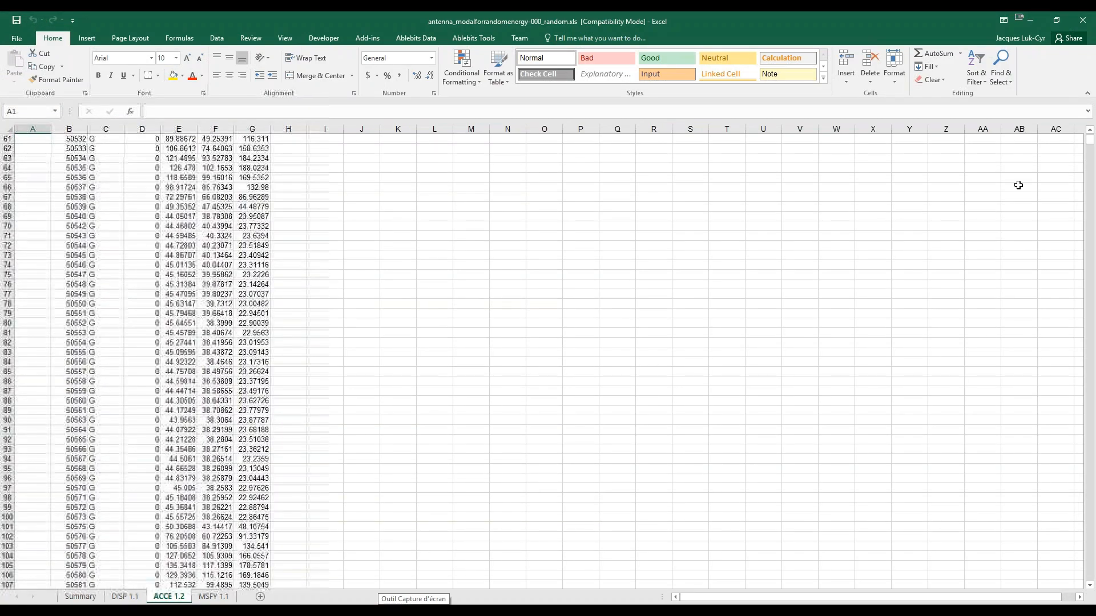
{"action": "left_click_drag", "start_coordinate": [1091, 146], "coordinate": [1036, 20]}
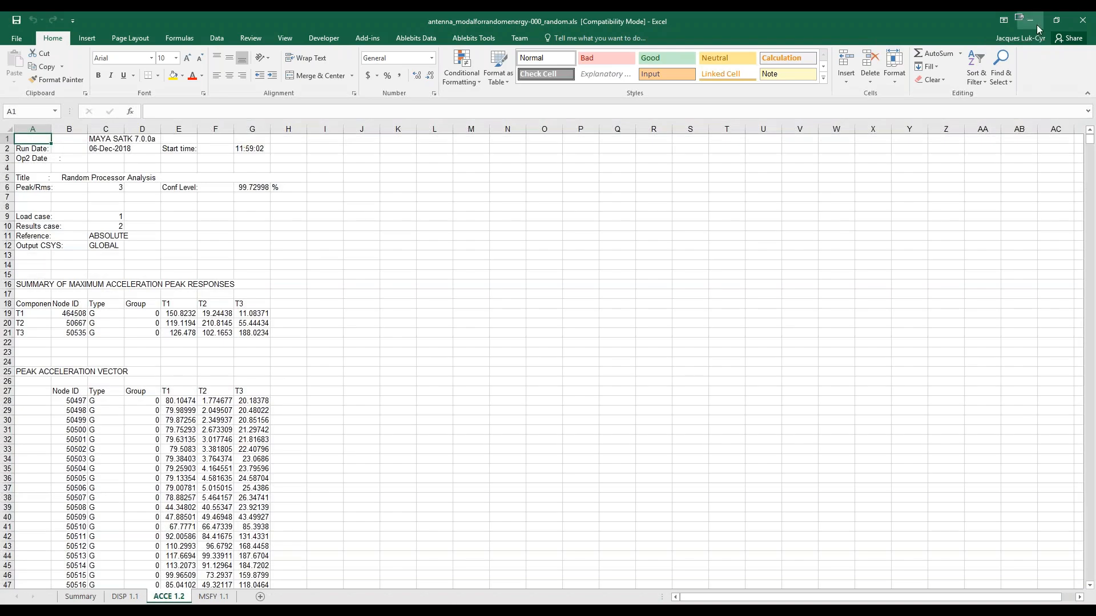
{"action": "left_click", "coordinate": [1032, 20]}
{"action": "left_click", "coordinate": [504, 255]}
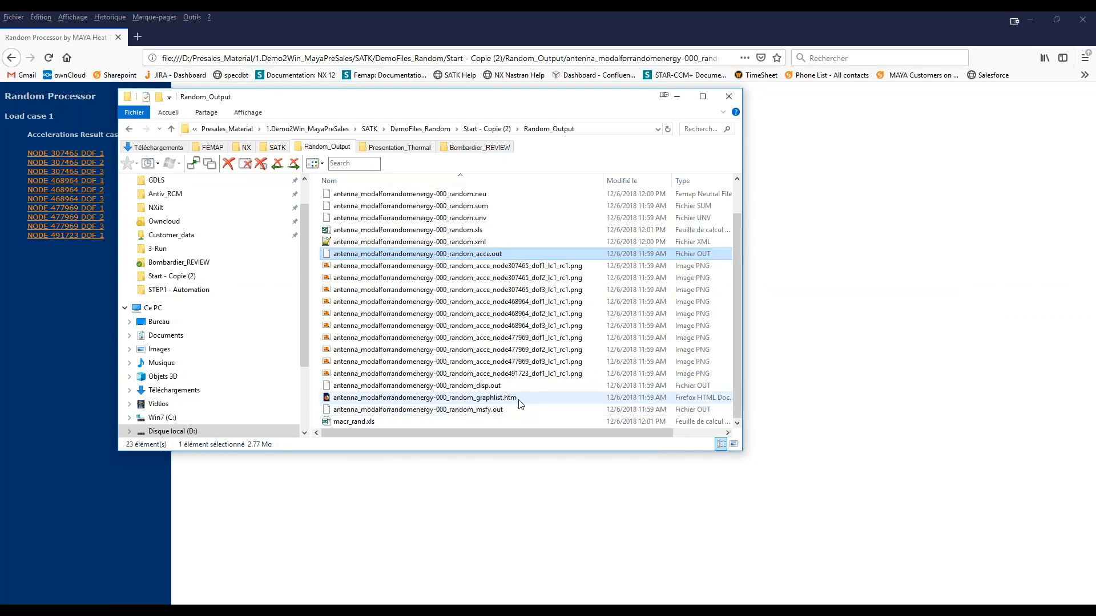
{"action": "scroll", "coordinate": [493, 263], "scroll_direction": "up", "scroll_amount": 1}
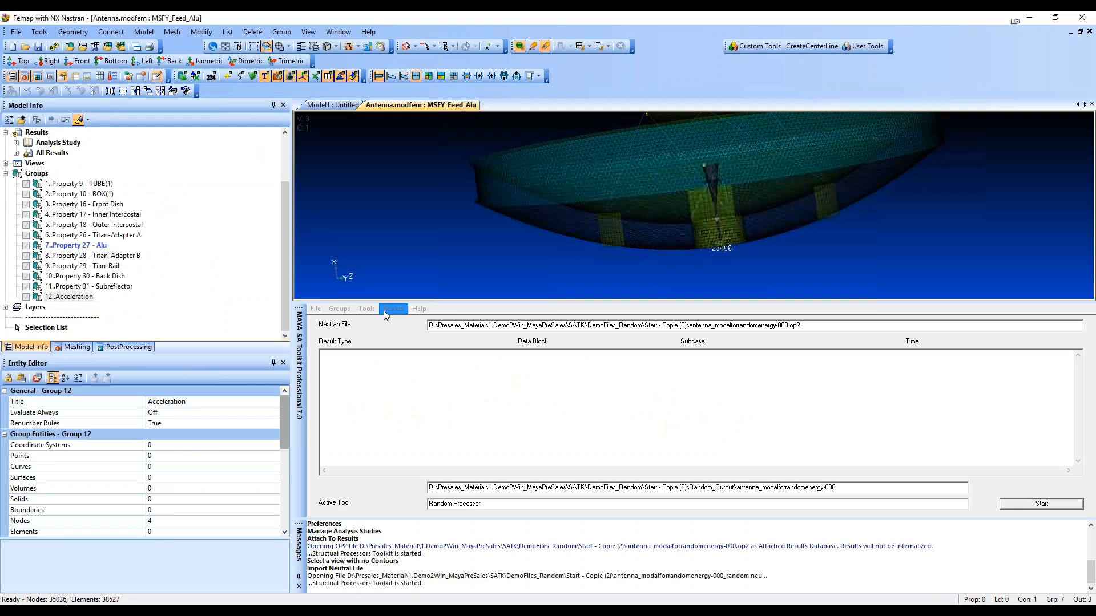
- Switch to Femap, open the output requests of the Random Analysis tool, and select the acceleration PSD request in the summary
{"action": "left_click", "coordinate": [370, 309]}
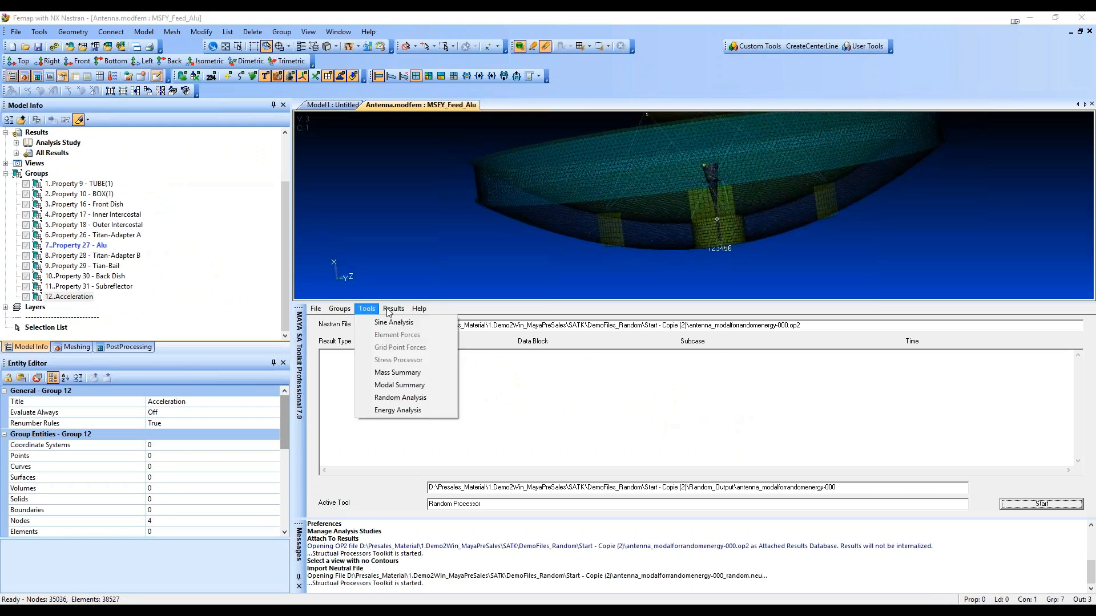
{"action": "left_click", "coordinate": [393, 399]}
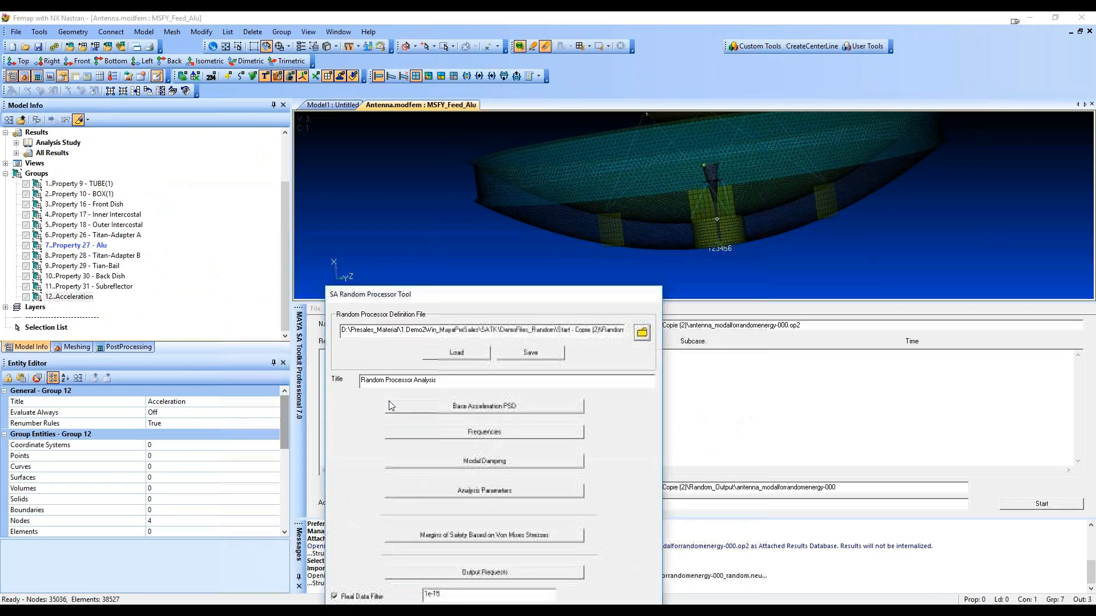
{"action": "left_click", "coordinate": [476, 573]}
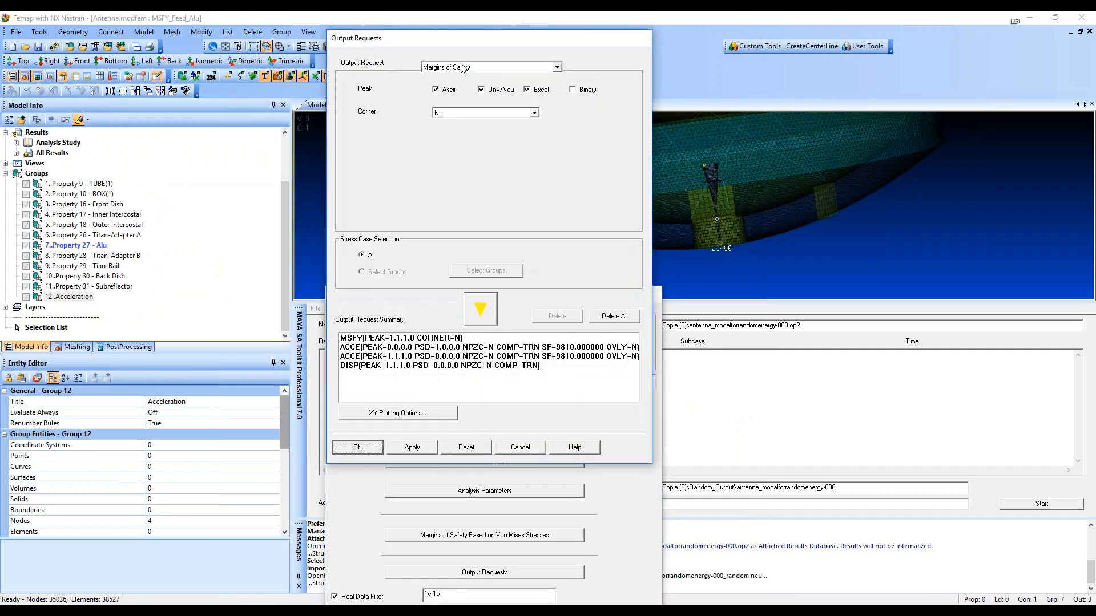
{"action": "left_click", "coordinate": [462, 67]}
{"action": "left_click", "coordinate": [370, 351]}
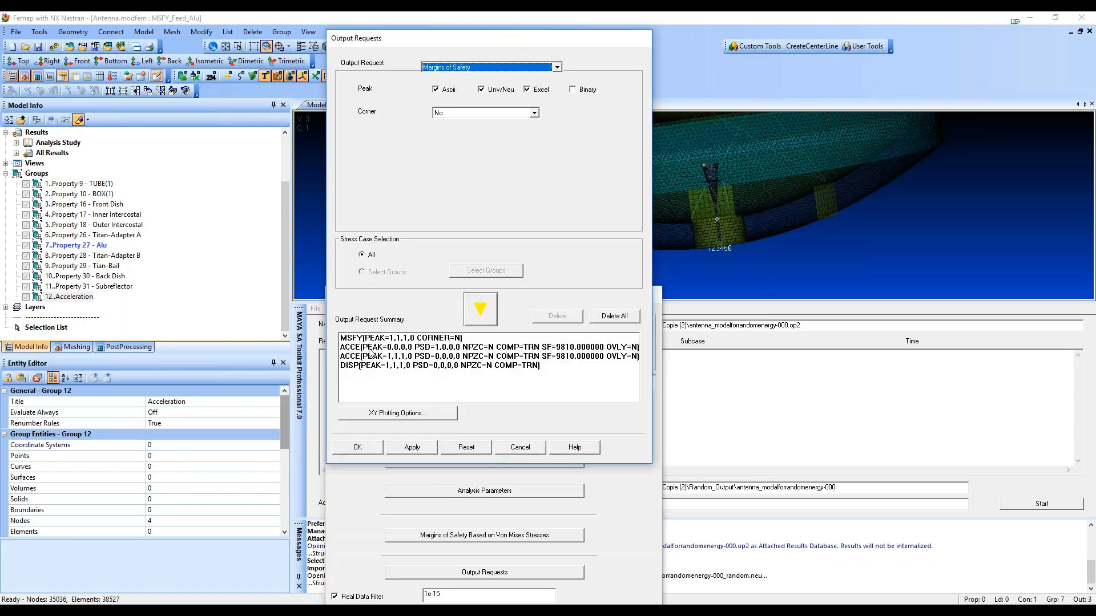
{"action": "left_click", "coordinate": [370, 350]}
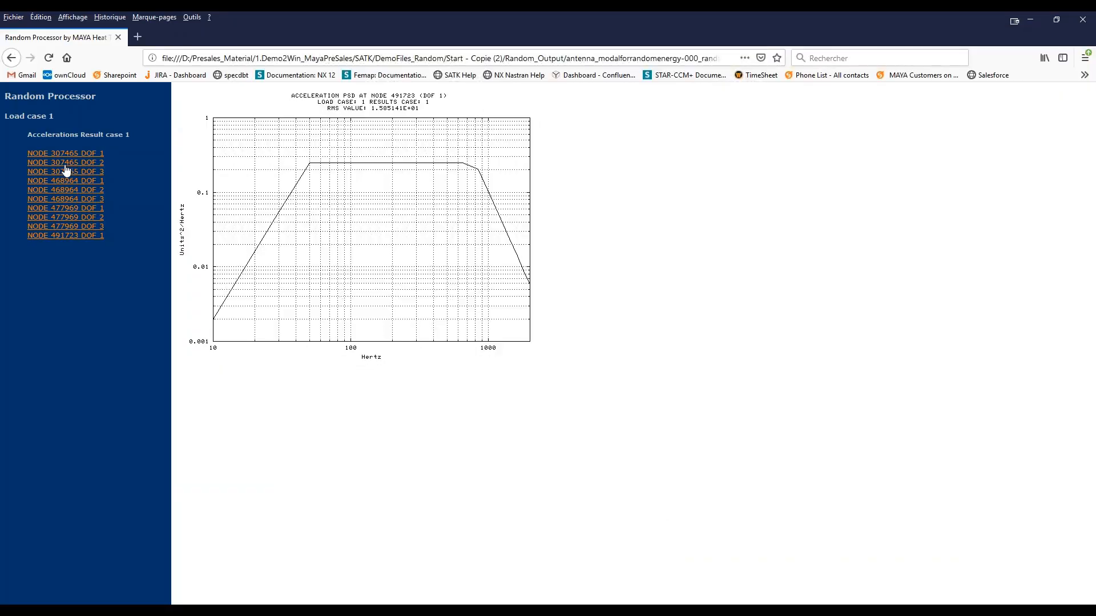
- View the acceleration PSD plot of node 307465 DOF 2 and check the file options of antenna_modalforrandomenergy-000_random.htm in the Random_Output folder
{"action": "left_click", "coordinate": [66, 164]}
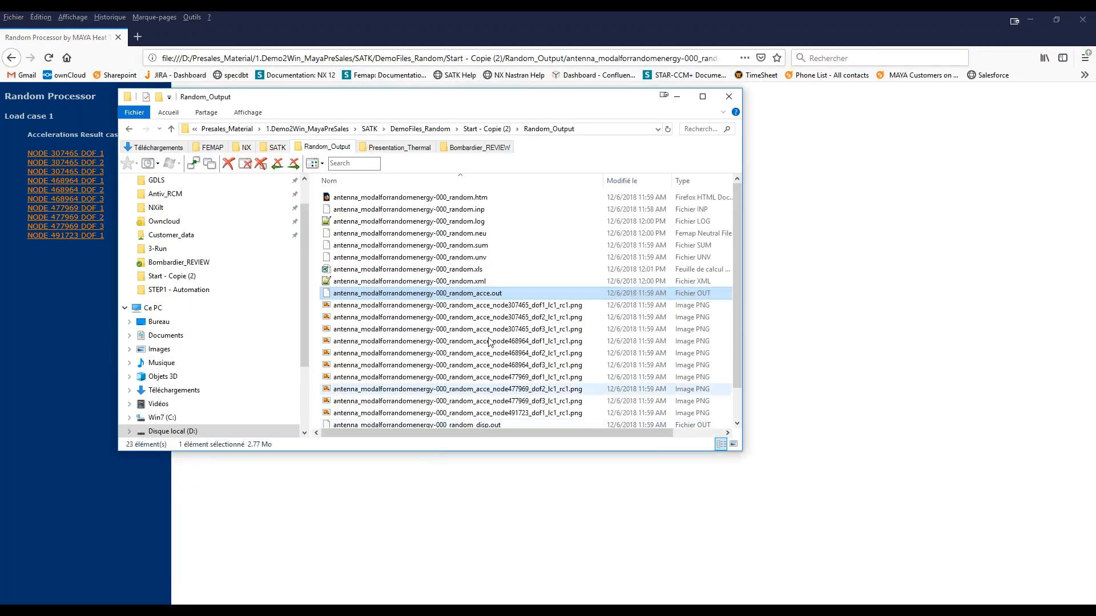
{"action": "right_click", "coordinate": [480, 199]}
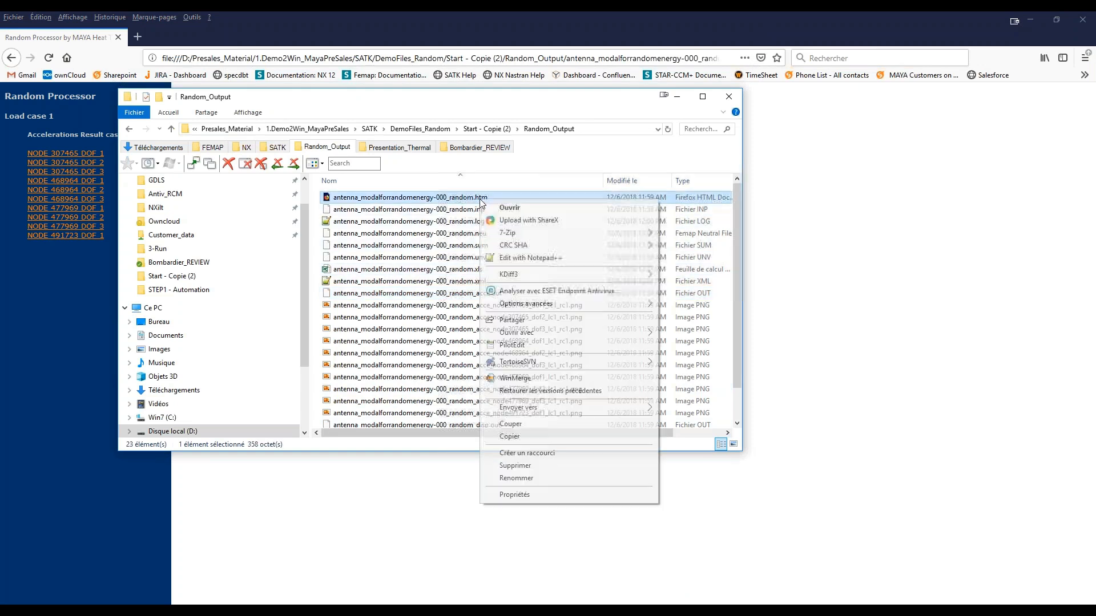
{"action": "mouse_move", "coordinate": [528, 247]}
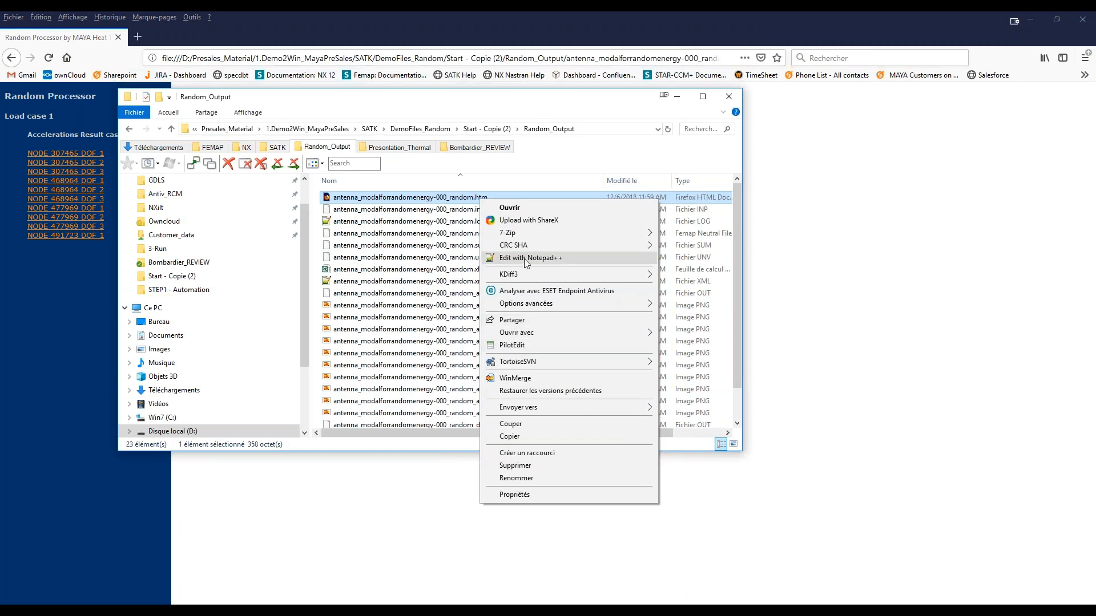
{"action": "left_click", "coordinate": [467, 599]}
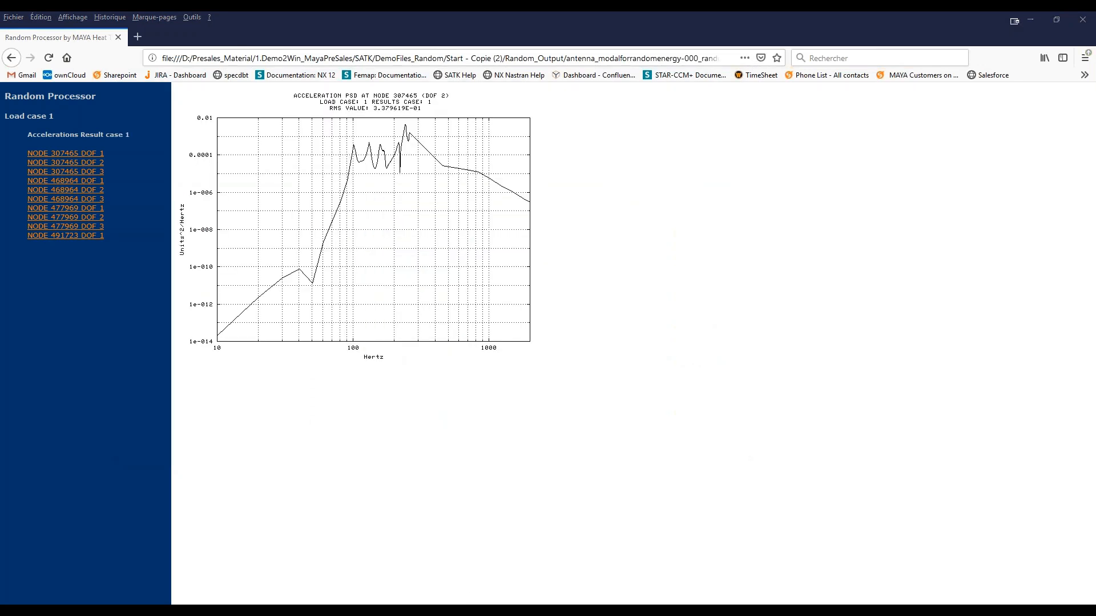
- Start Excel 2016 and open antenna_modalforrandomenergy-000_random.htm from the Random_Output folder in it
{"action": "key", "text": "super"}
{"action": "type", "text": "excel"}
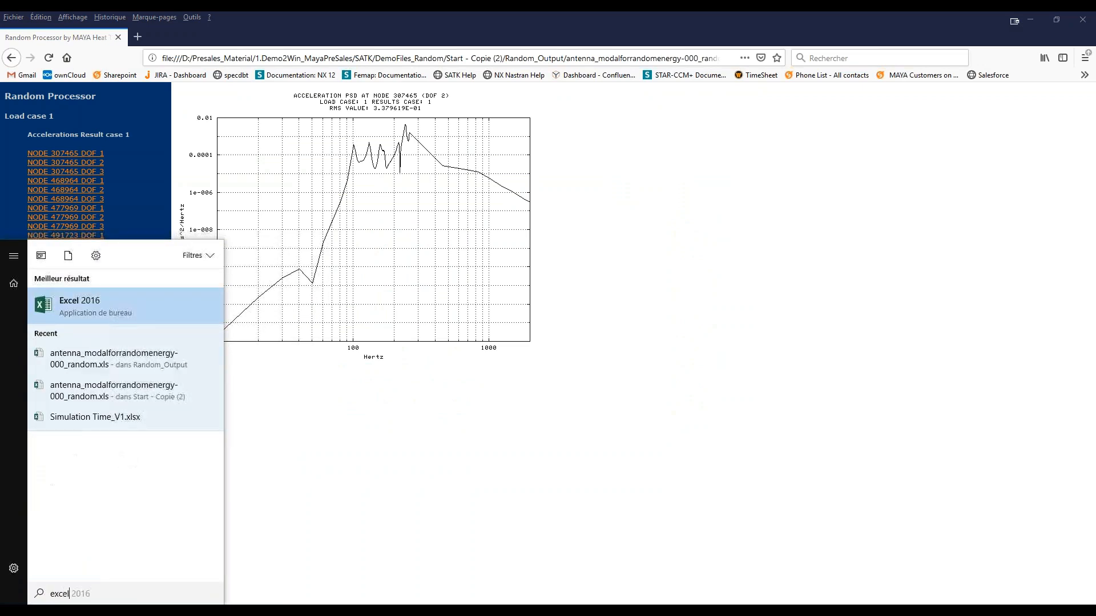
{"action": "left_click", "coordinate": [115, 301]}
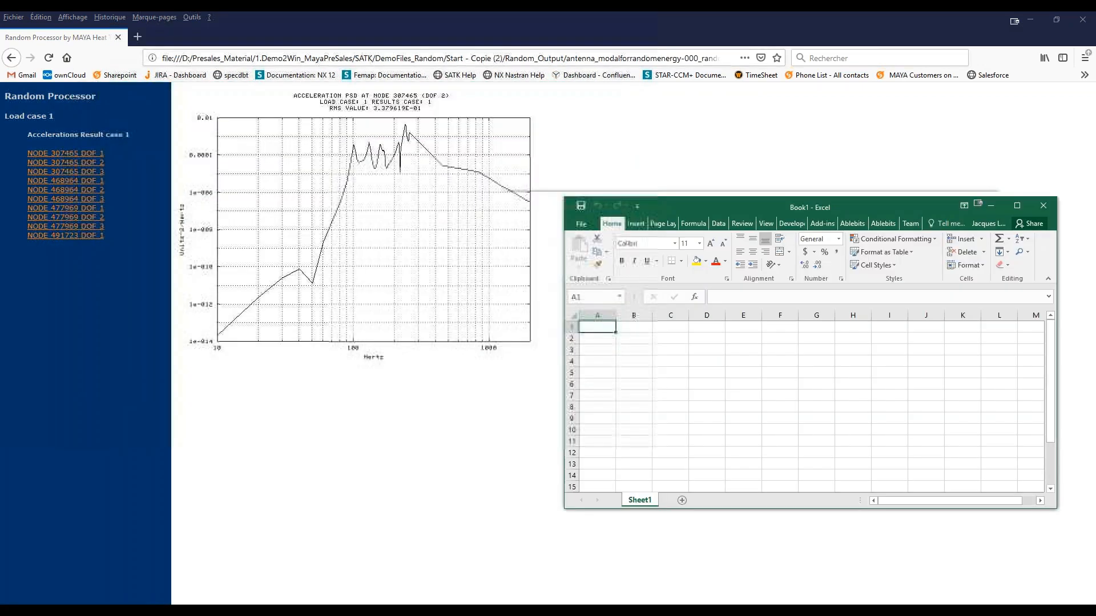
{"action": "left_click_drag", "start_coordinate": [767, 207], "coordinate": [367, 135]}
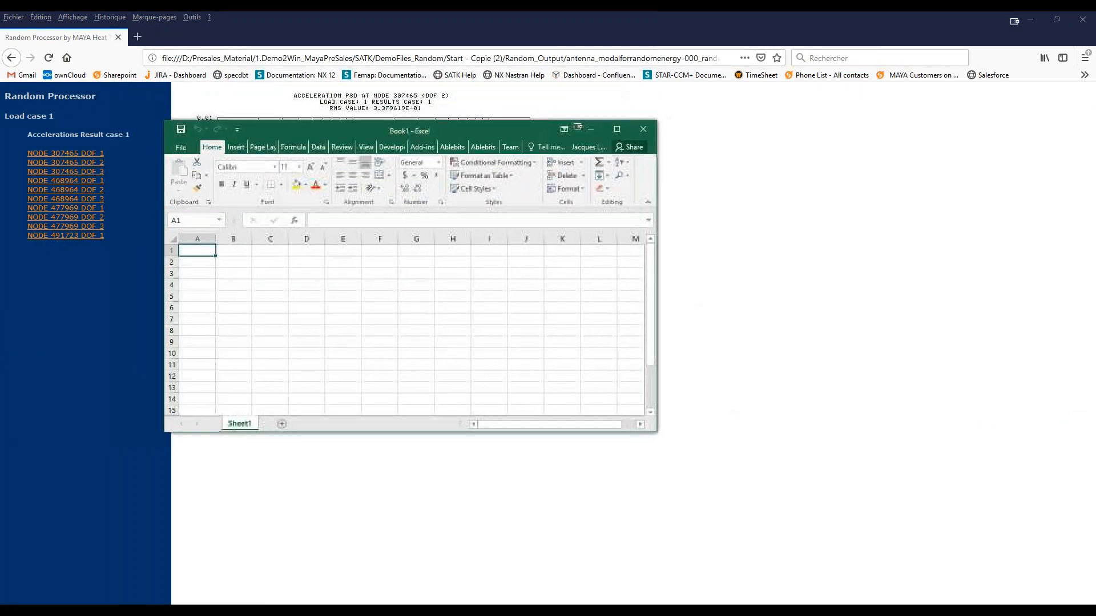
{"action": "left_click", "coordinate": [187, 603]}
{"action": "left_click_drag", "start_coordinate": [503, 104], "coordinate": [1095, 137]}
{"action": "left_click_drag", "start_coordinate": [1095, 359], "coordinate": [511, 353]}
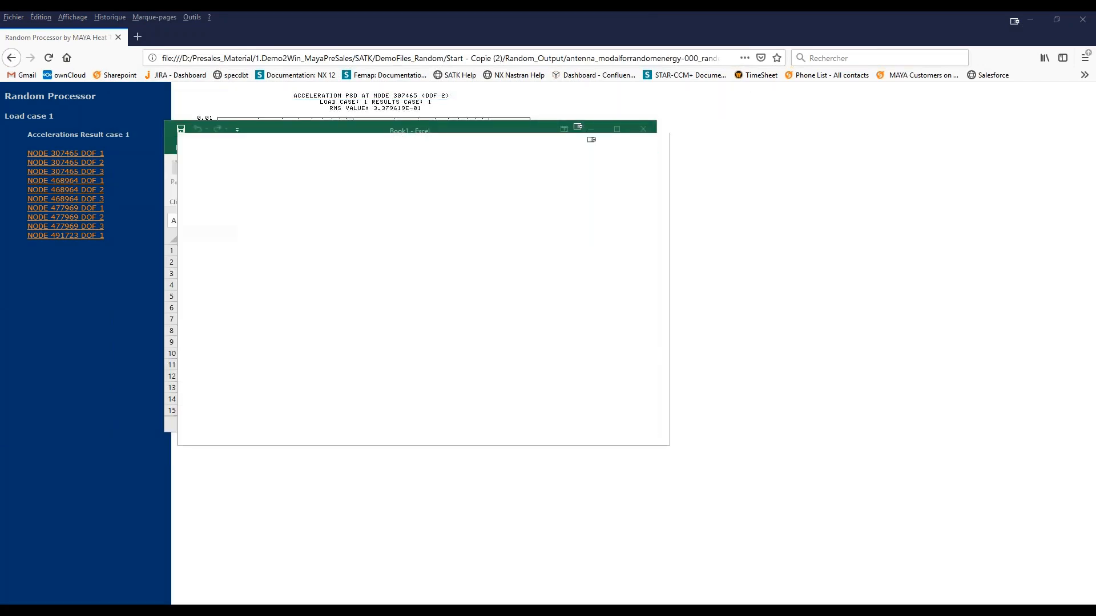
{"action": "left_click", "coordinate": [628, 143]}
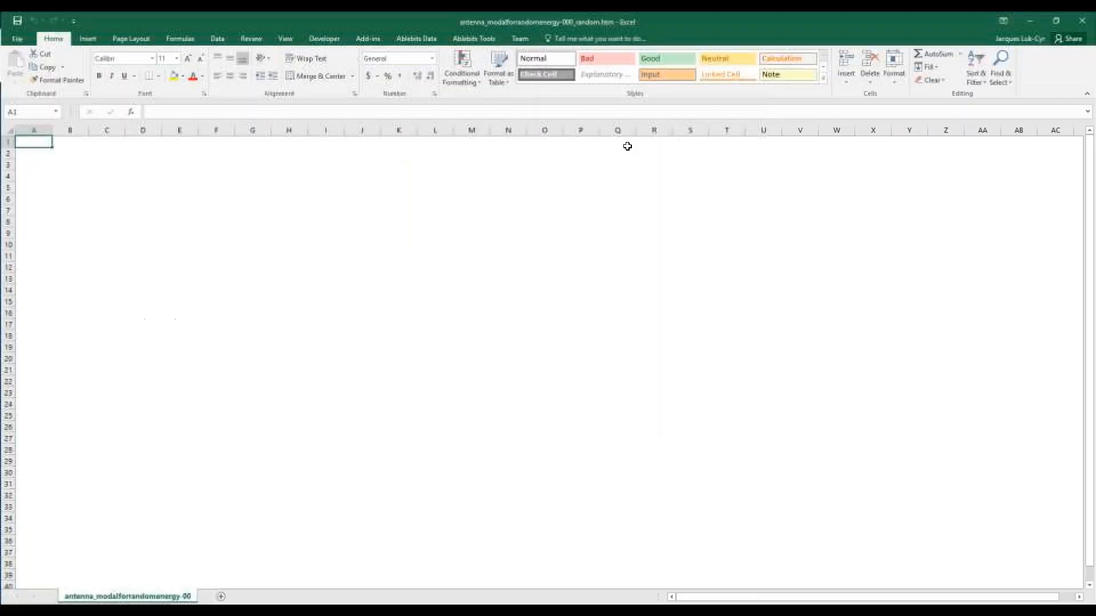
- Look through the opened .htm worksheet for PSD data, then switch back to the output requests in Femap
{"action": "scroll", "coordinate": [365, 428], "scroll_direction": "down", "scroll_amount": 3}
{"action": "scroll", "coordinate": [372, 460], "scroll_direction": "up", "scroll_amount": 3}
{"action": "scroll", "coordinate": [394, 460], "scroll_direction": "down", "scroll_amount": 4}
{"action": "left_click", "coordinate": [379, 406]}
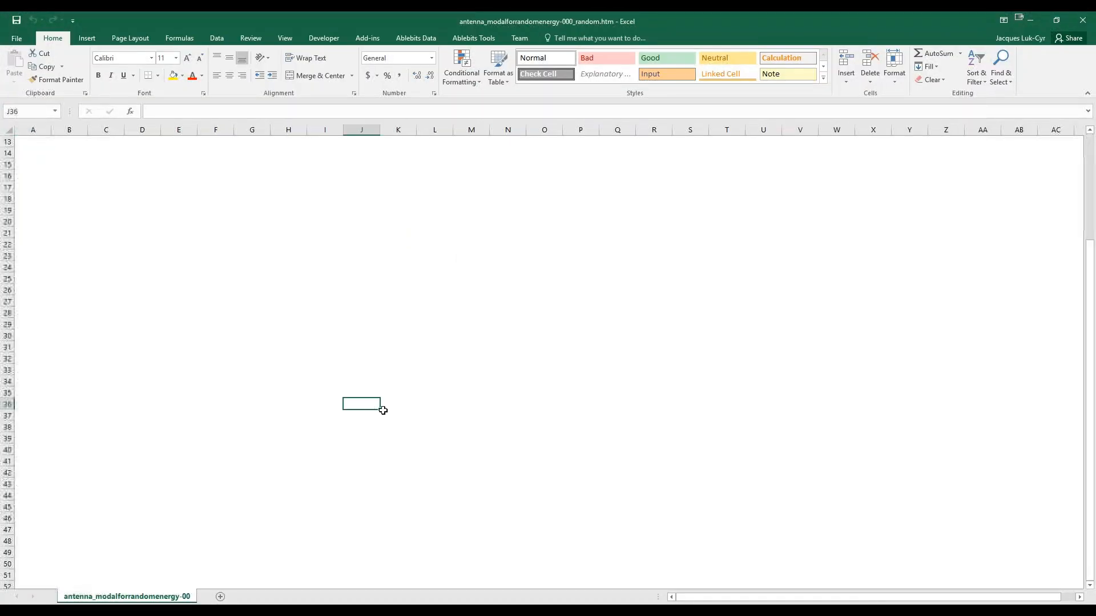
{"action": "scroll", "coordinate": [580, 460], "scroll_direction": "down", "scroll_amount": 4}
{"action": "scroll", "coordinate": [565, 457], "scroll_direction": "up", "scroll_amount": 8}
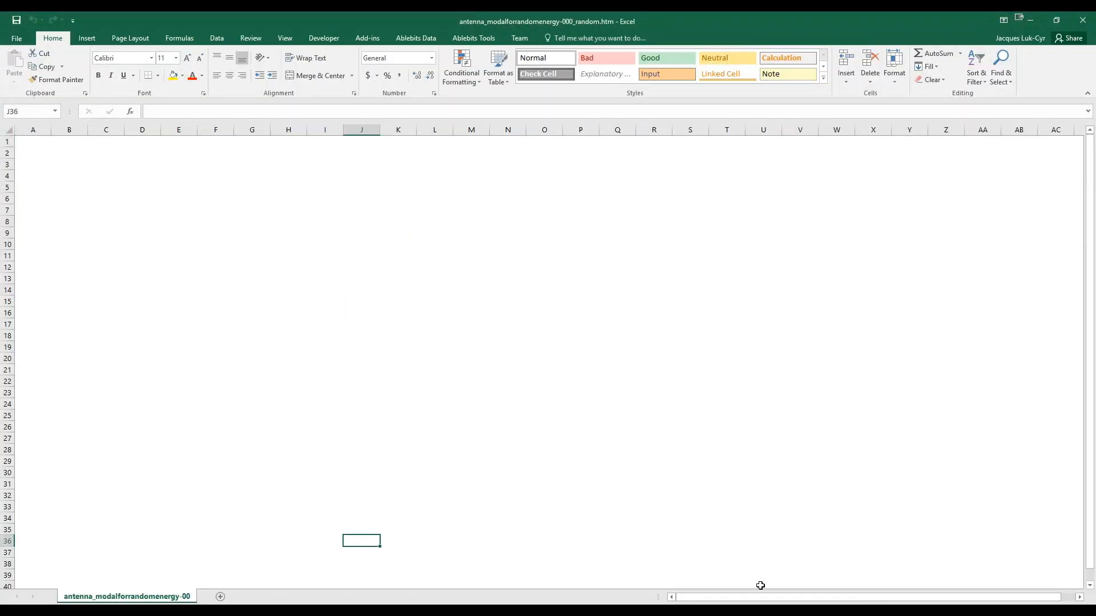
{"action": "left_click", "coordinate": [580, 611]}
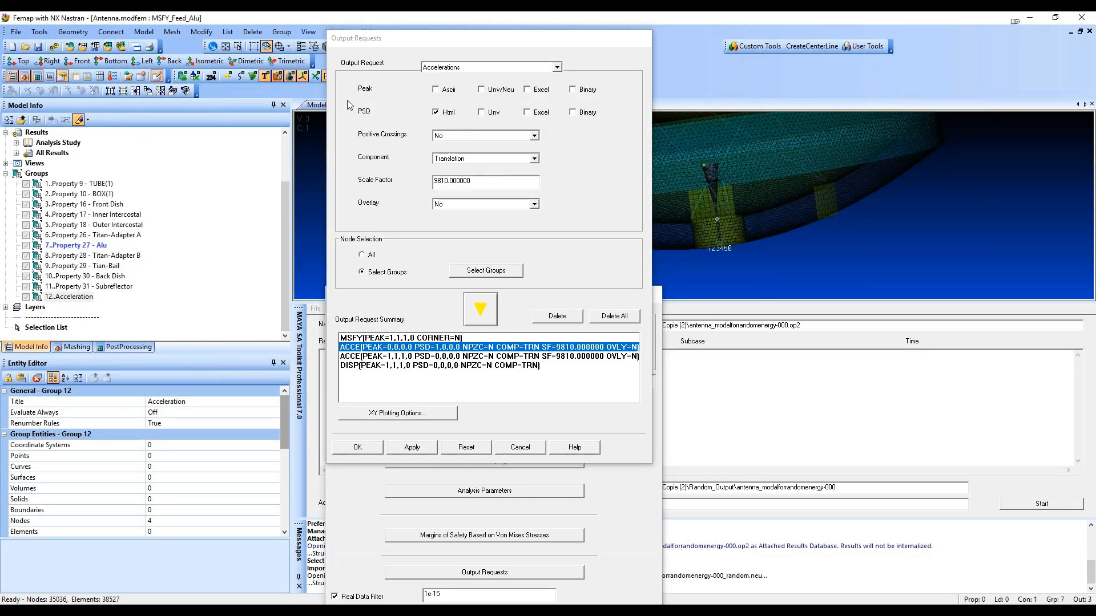
- Leave the output requests and the SA Random Processor Tool without applying any changes
{"action": "left_click_drag", "start_coordinate": [514, 38], "coordinate": [467, 39]}
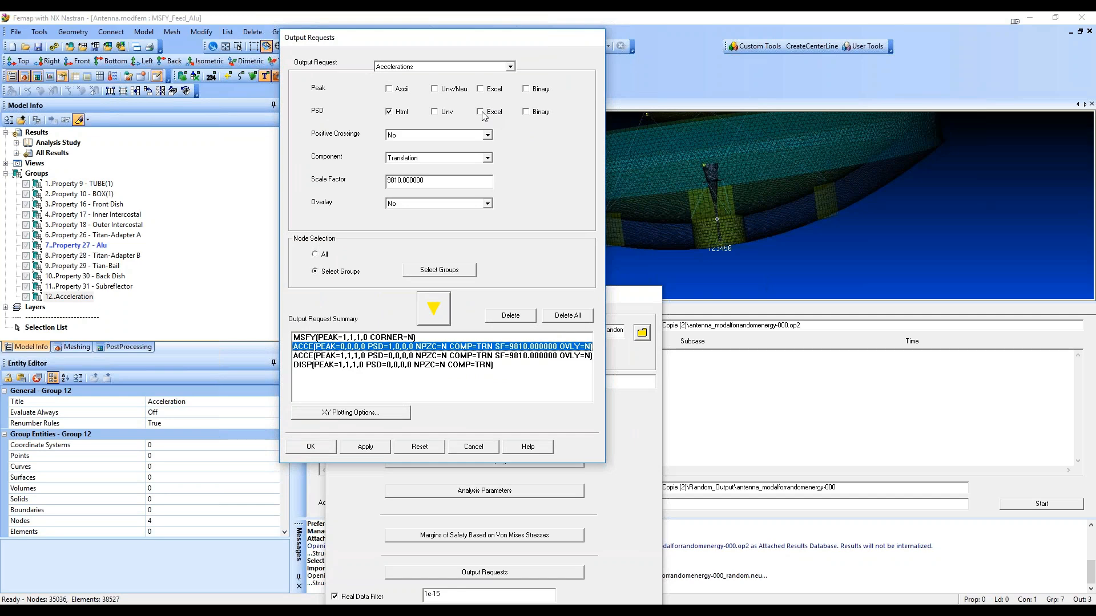
{"action": "left_click", "coordinate": [473, 447]}
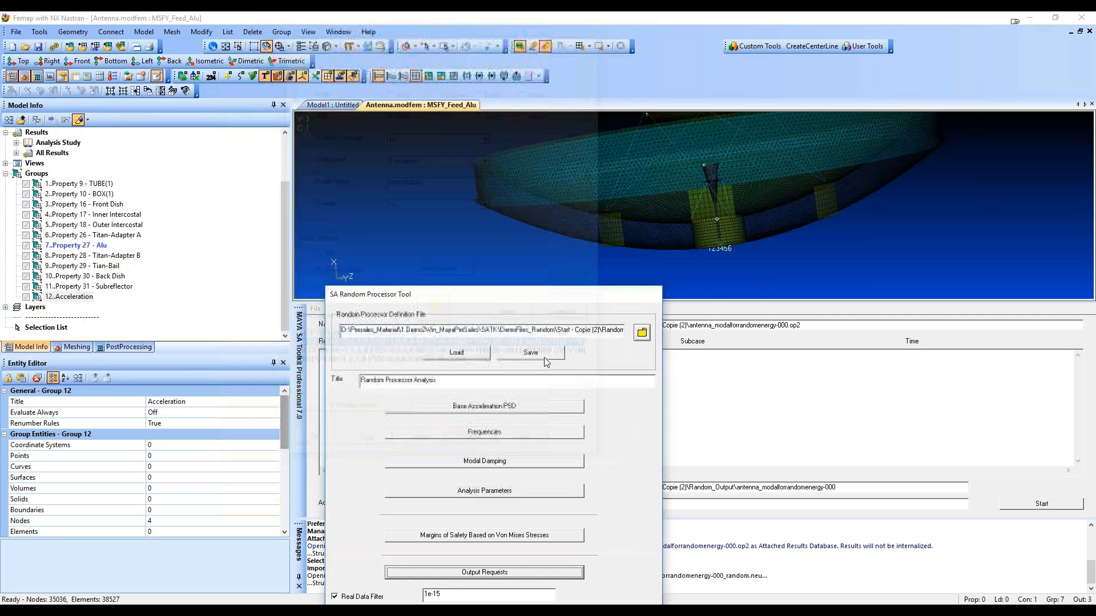
{"action": "left_click", "coordinate": [480, 517]}
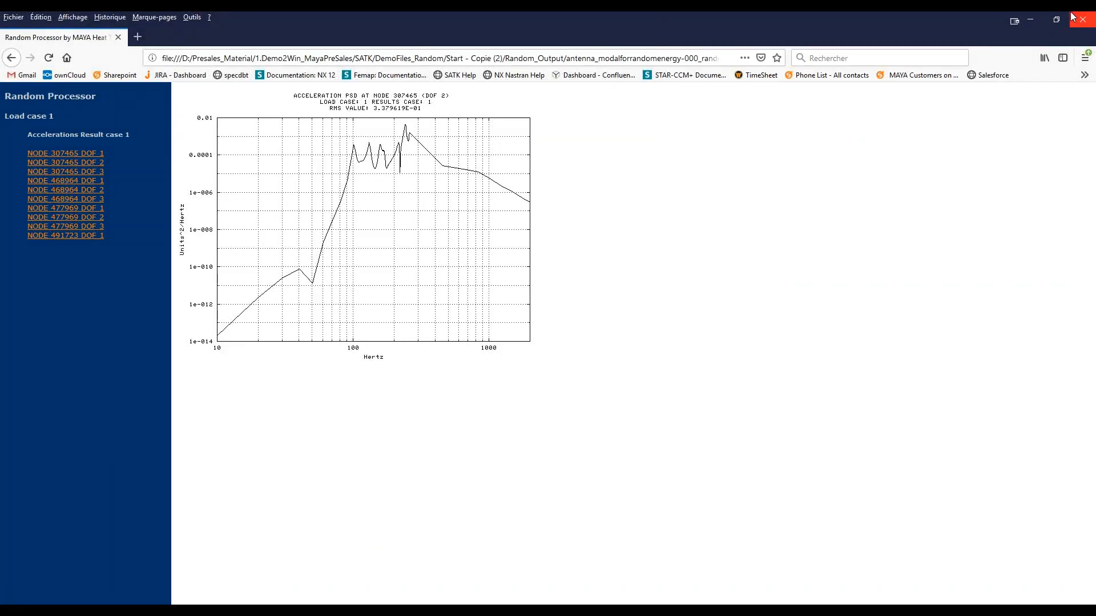
- View the acceleration PSD plot of node 491723 DOF 1, and close the plot page and the blank Book1 workbook
{"action": "left_click", "coordinate": [88, 237]}
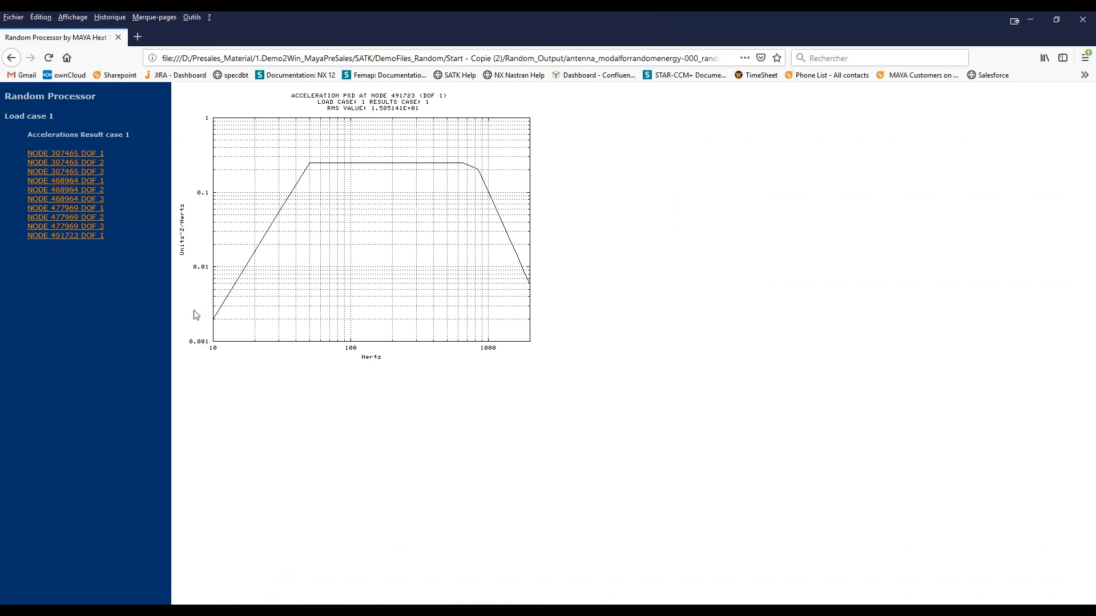
{"action": "left_click", "coordinate": [1083, 21]}
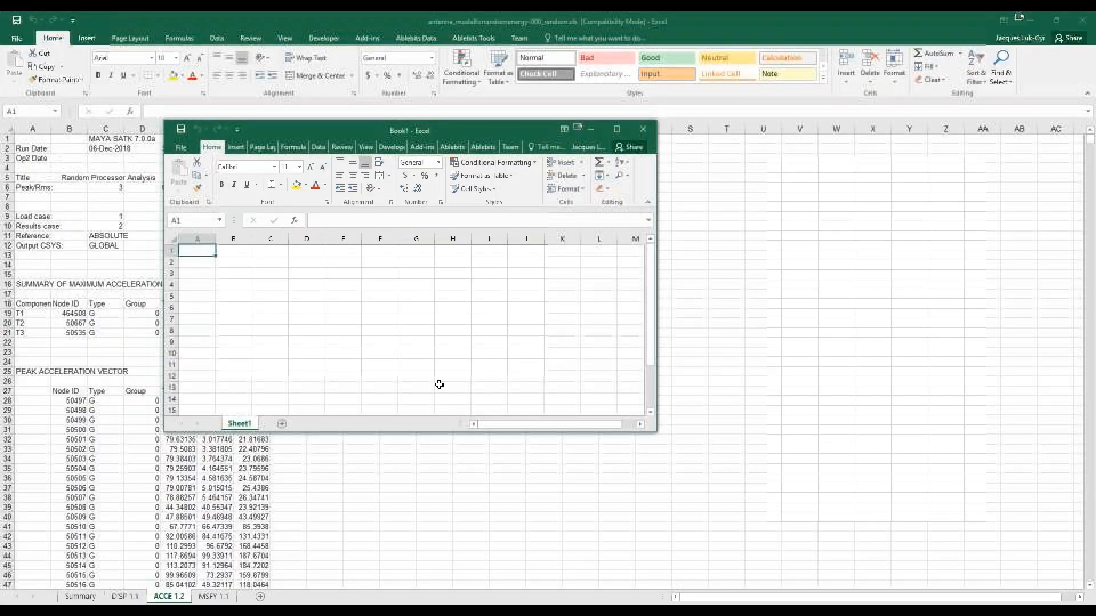
{"action": "left_click", "coordinate": [643, 129]}
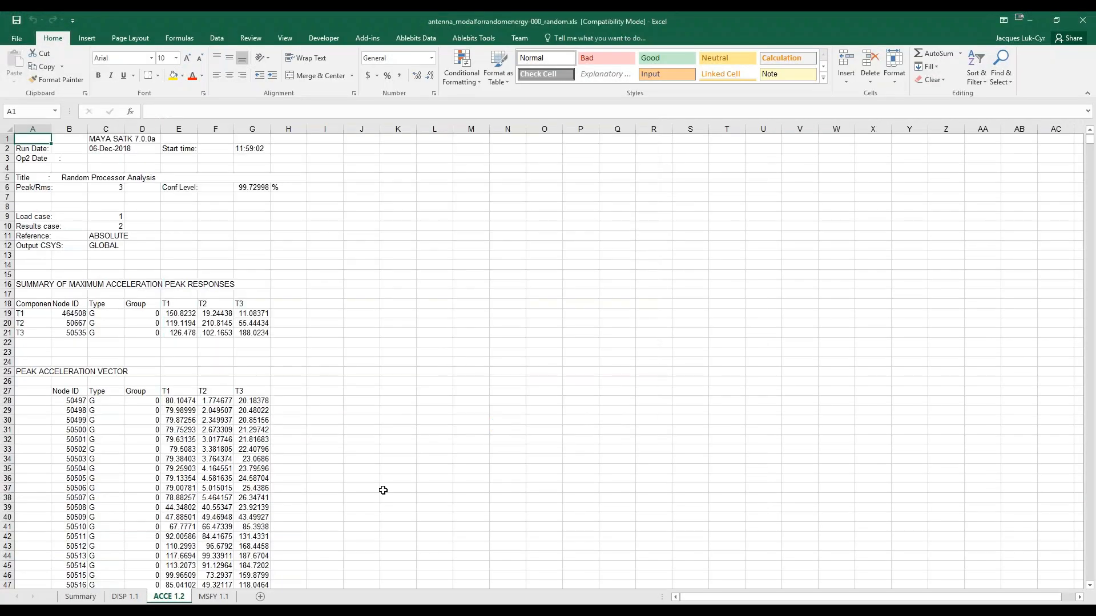
- Review the Summary sheet of the random results workbook, from the excitation PSD segments to the frequency and damping definitions
{"action": "left_click", "coordinate": [79, 597]}
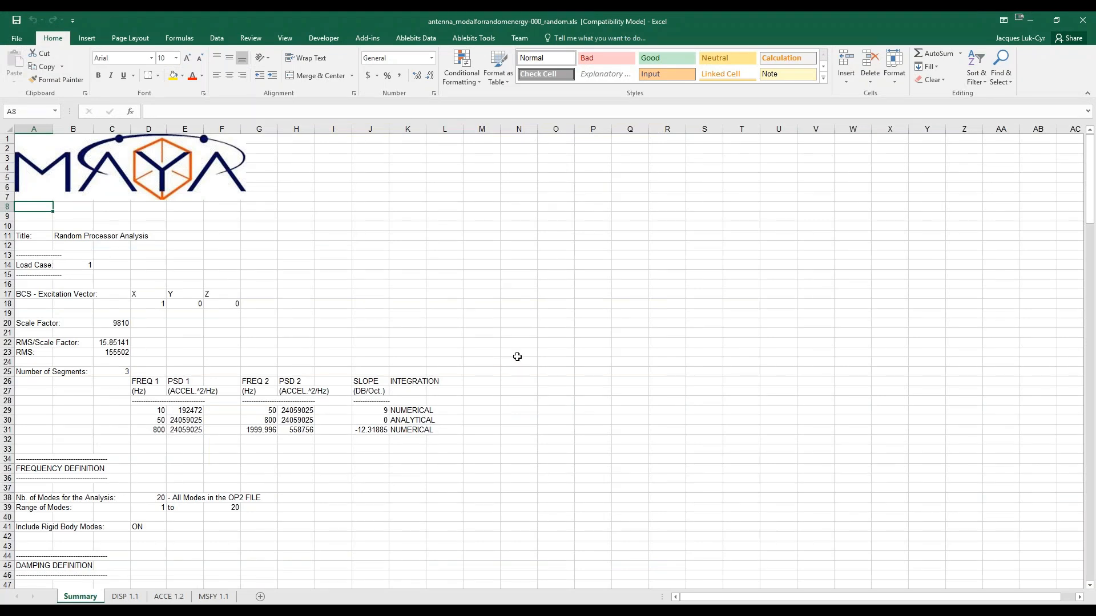
{"action": "scroll", "coordinate": [517, 359], "scroll_direction": "down", "scroll_amount": 4}
{"action": "scroll", "coordinate": [491, 362], "scroll_direction": "down", "scroll_amount": 1}
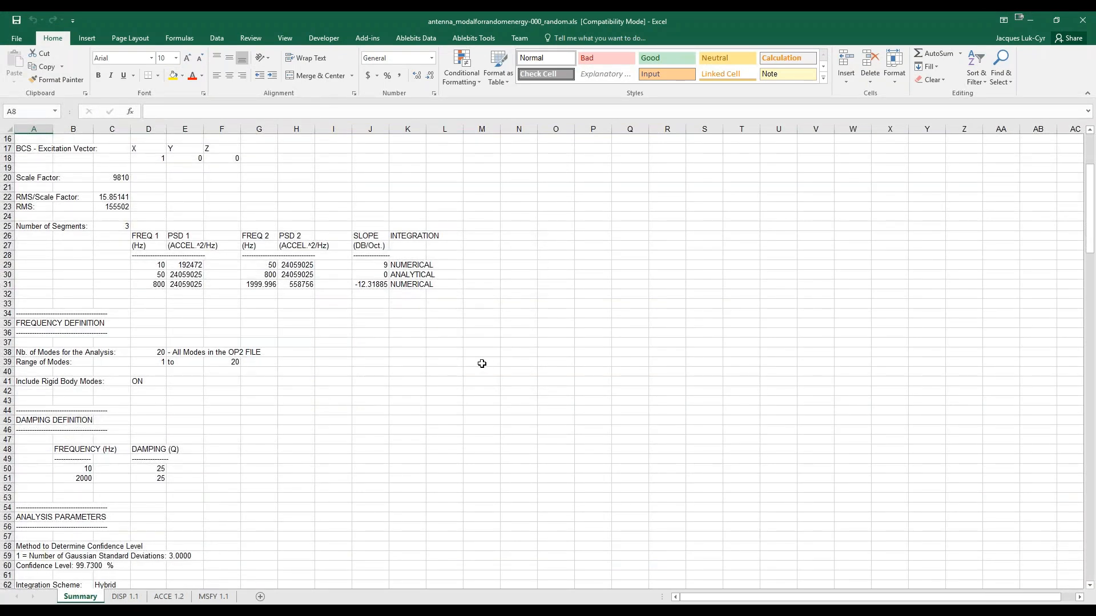
{"action": "scroll", "coordinate": [482, 364], "scroll_direction": "up", "scroll_amount": 5}
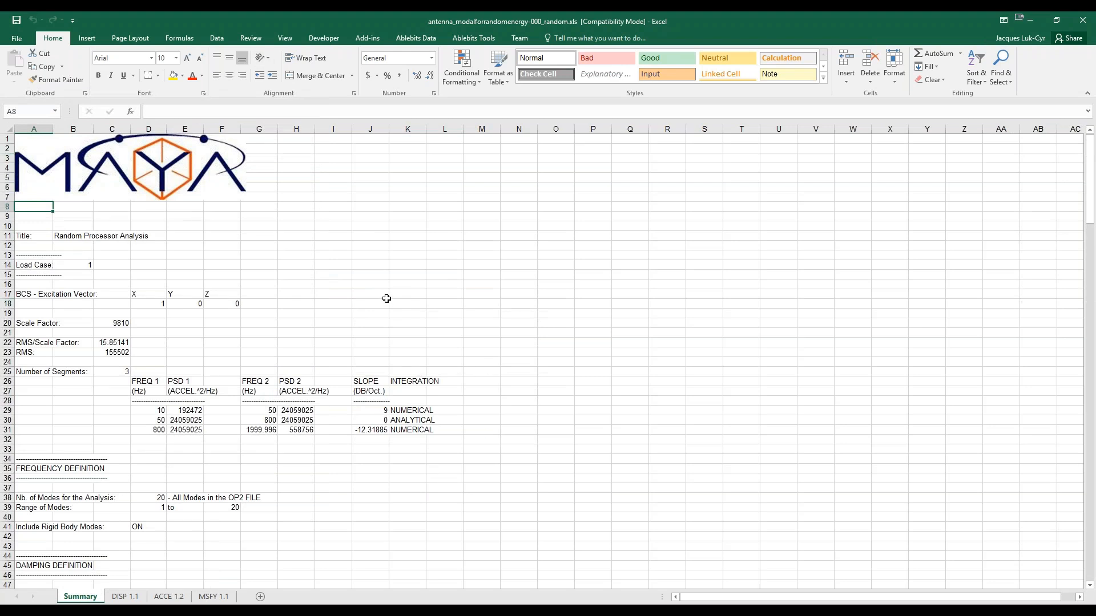
{"action": "scroll", "coordinate": [342, 309], "scroll_direction": "down", "scroll_amount": 5}
{"action": "scroll", "coordinate": [215, 301], "scroll_direction": "up", "scroll_amount": 3}
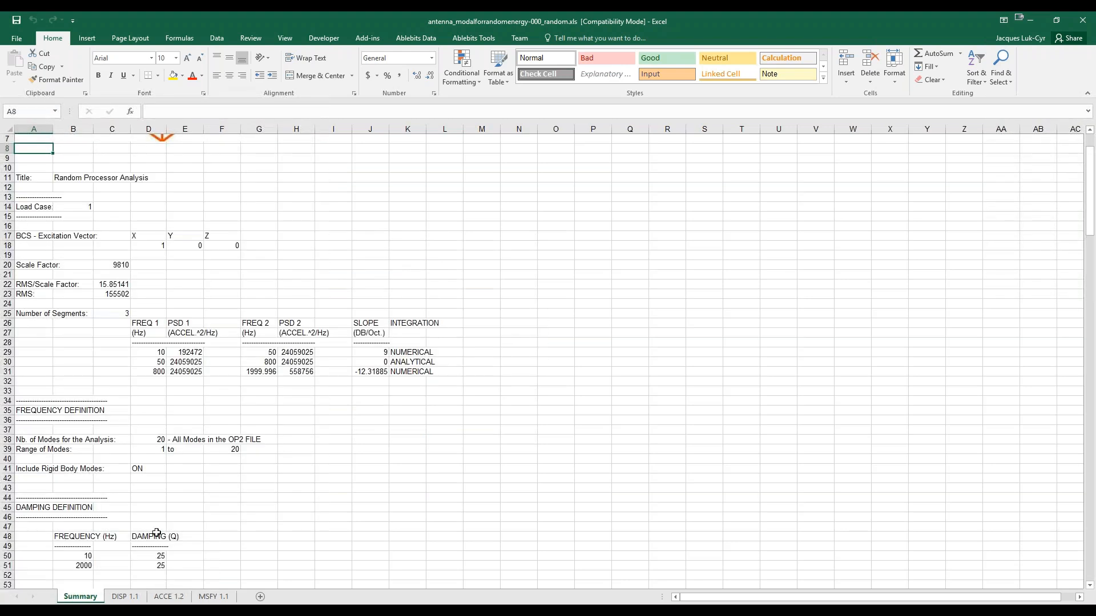
- Look through the DISP 1.1, ACCE 1.2 and MSFY 1.1 sheets and highlight the margin of safety values in MSFY 1.1
{"action": "left_click", "coordinate": [125, 597]}
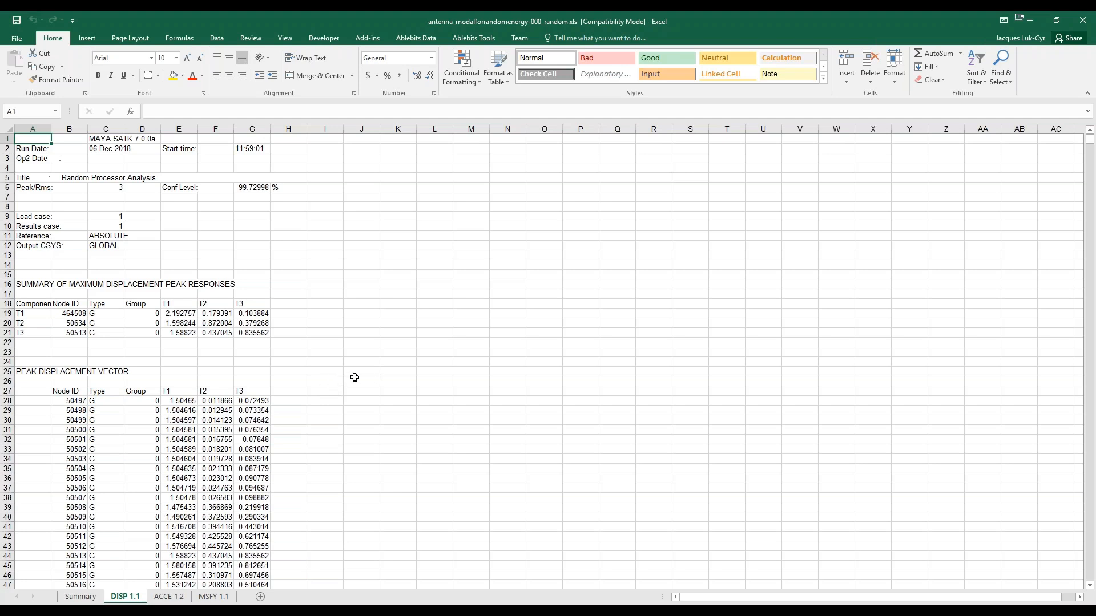
{"action": "left_click", "coordinate": [166, 598]}
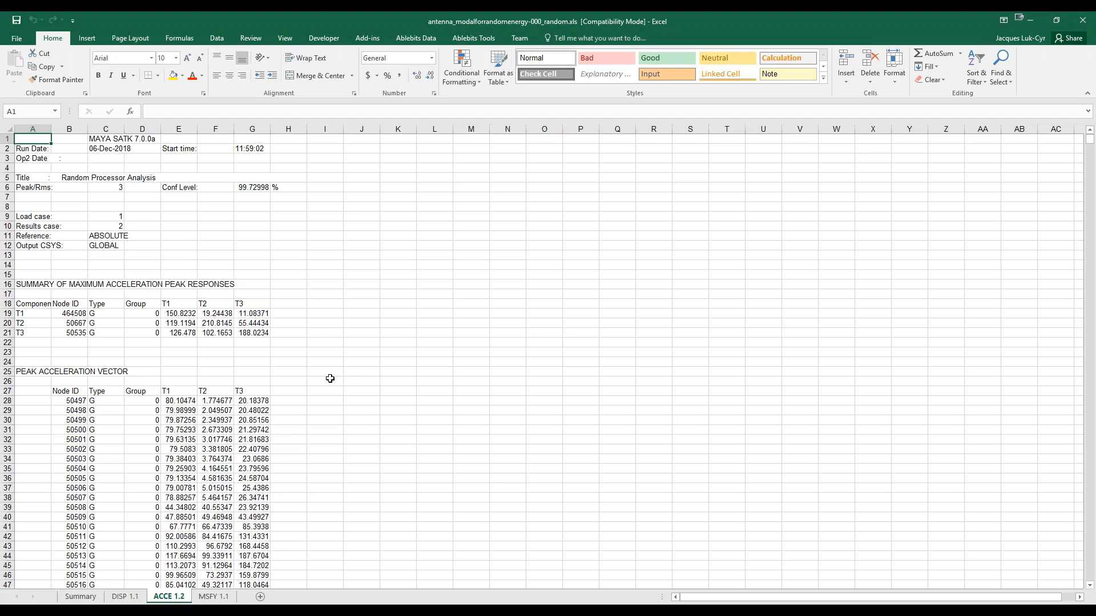
{"action": "left_click", "coordinate": [221, 597]}
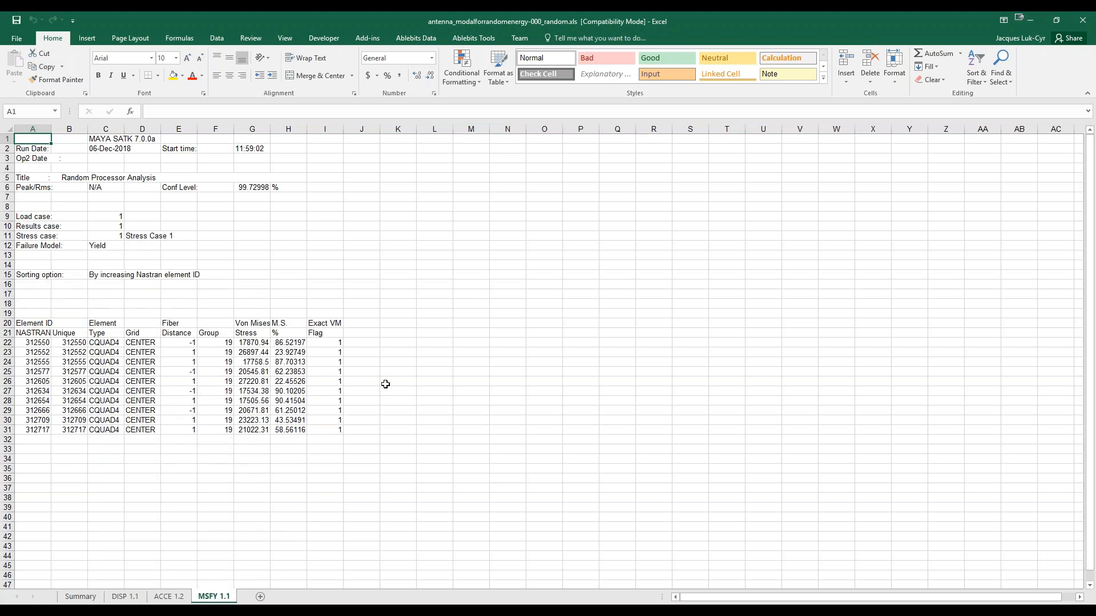
{"action": "left_click_drag", "start_coordinate": [294, 435], "coordinate": [292, 342]}
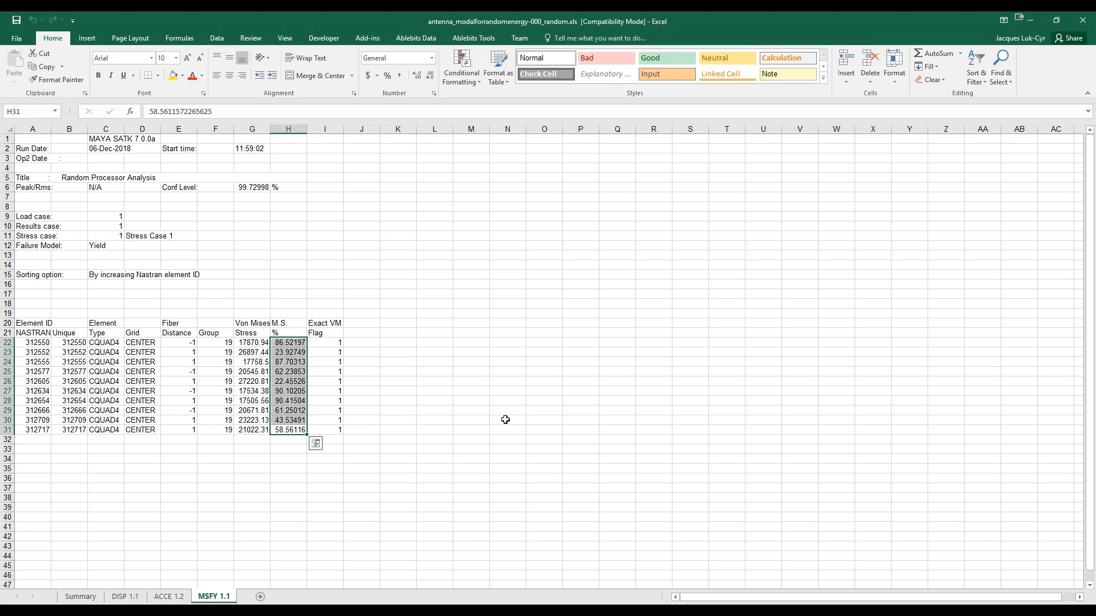
- Switch to Femap, check the maximum margin for print of Stress Case 1 in the Random Analysis tool, and cancel the stress case definition
{"action": "key", "text": "alt+Tab"}
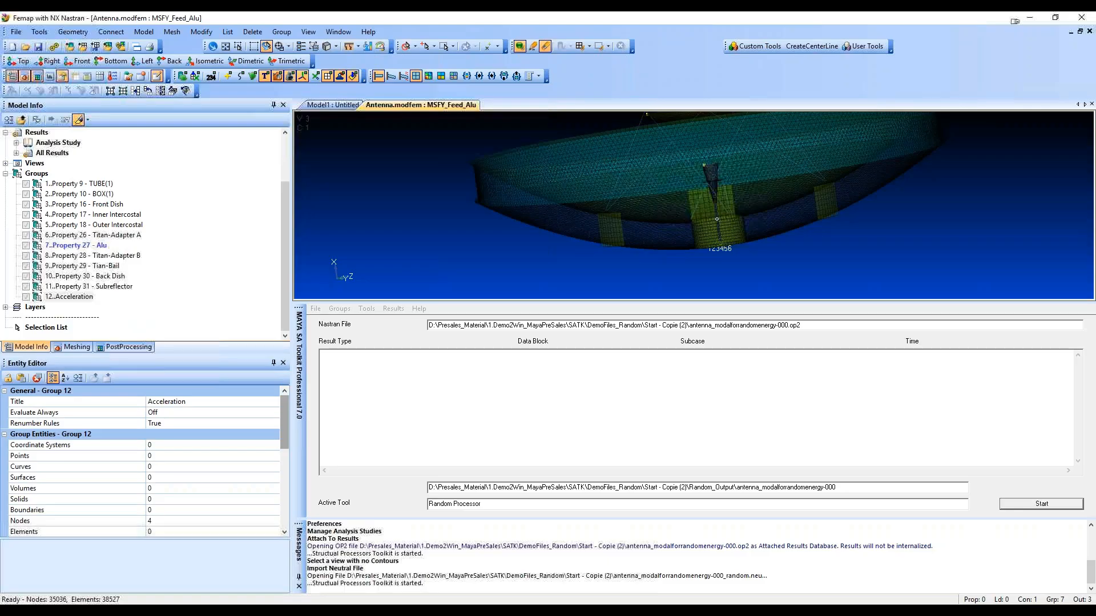
{"action": "left_click", "coordinate": [393, 308]}
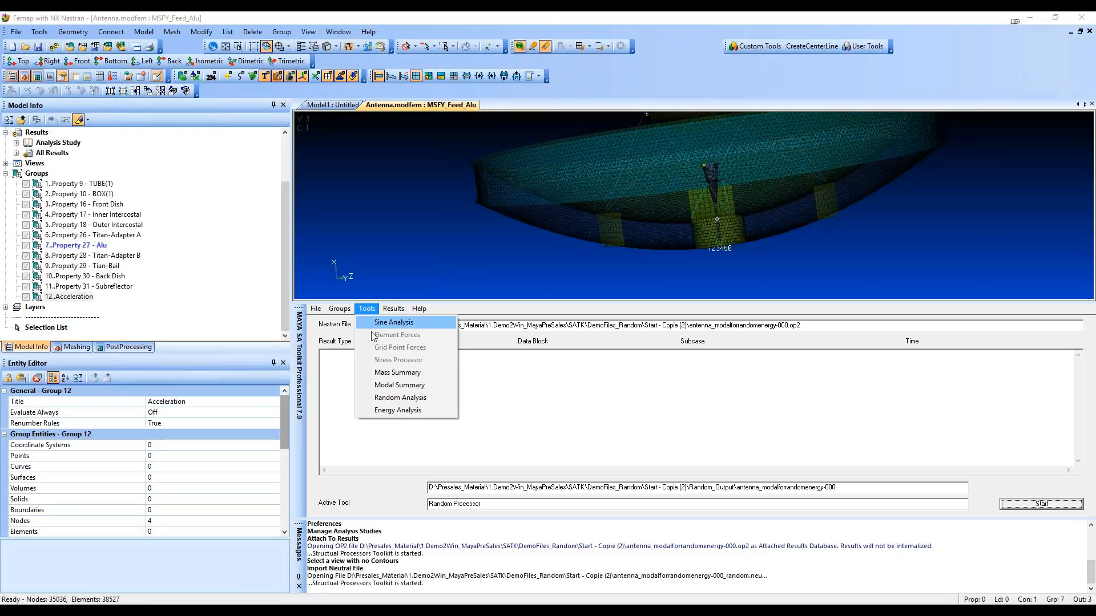
{"action": "left_click", "coordinate": [379, 398]}
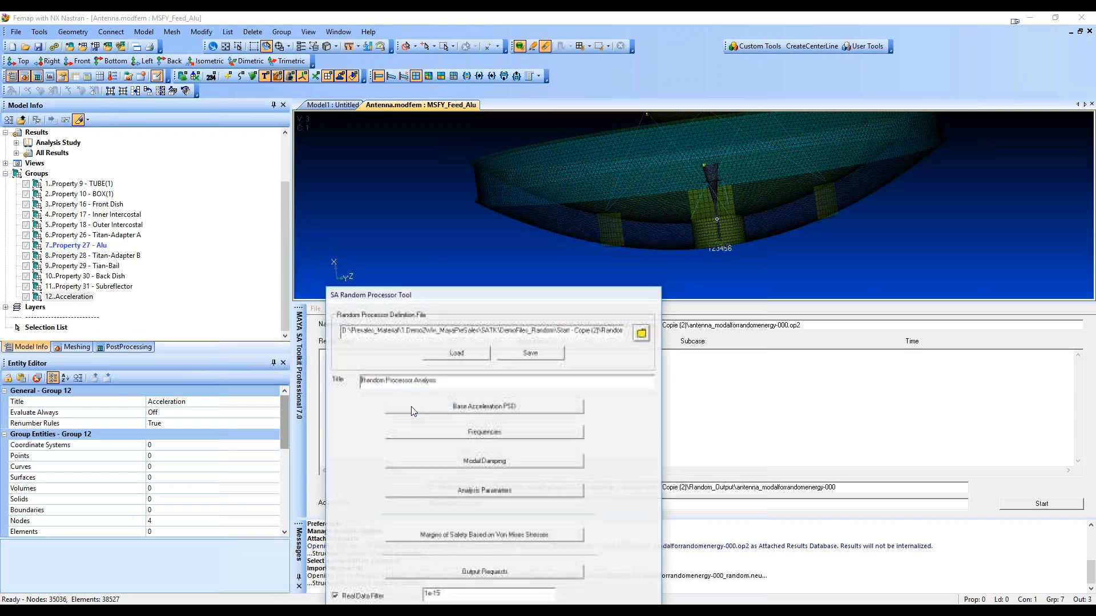
{"action": "left_click", "coordinate": [485, 540]}
{"action": "left_click", "coordinate": [396, 452]}
{"action": "left_click", "coordinate": [574, 474]}
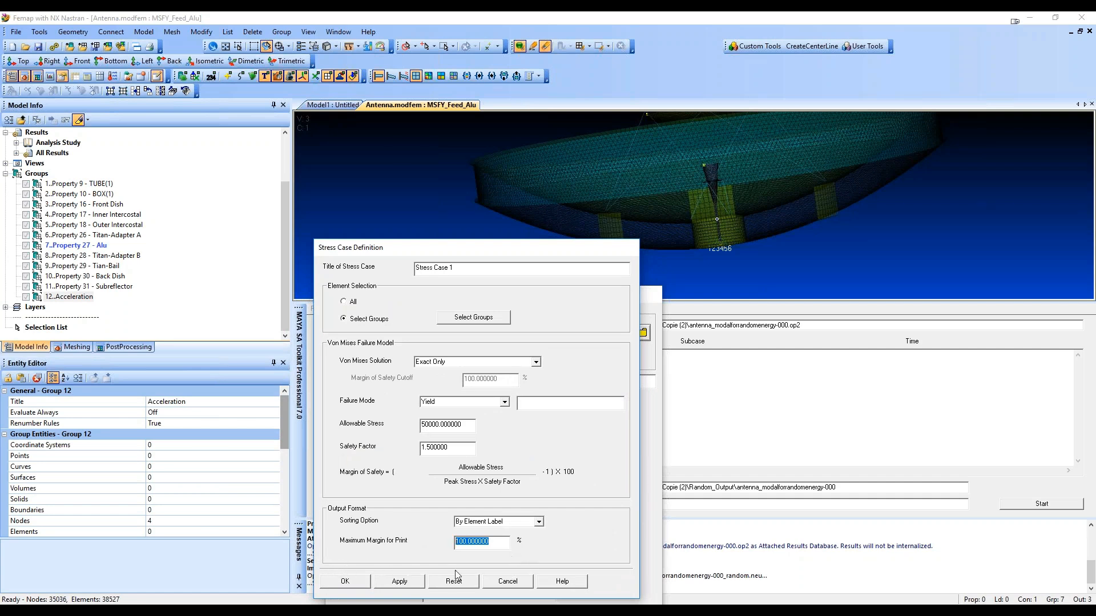
{"action": "left_click", "coordinate": [464, 545]}
{"action": "type", "text": "0000"}
{"action": "left_click", "coordinate": [529, 586]}
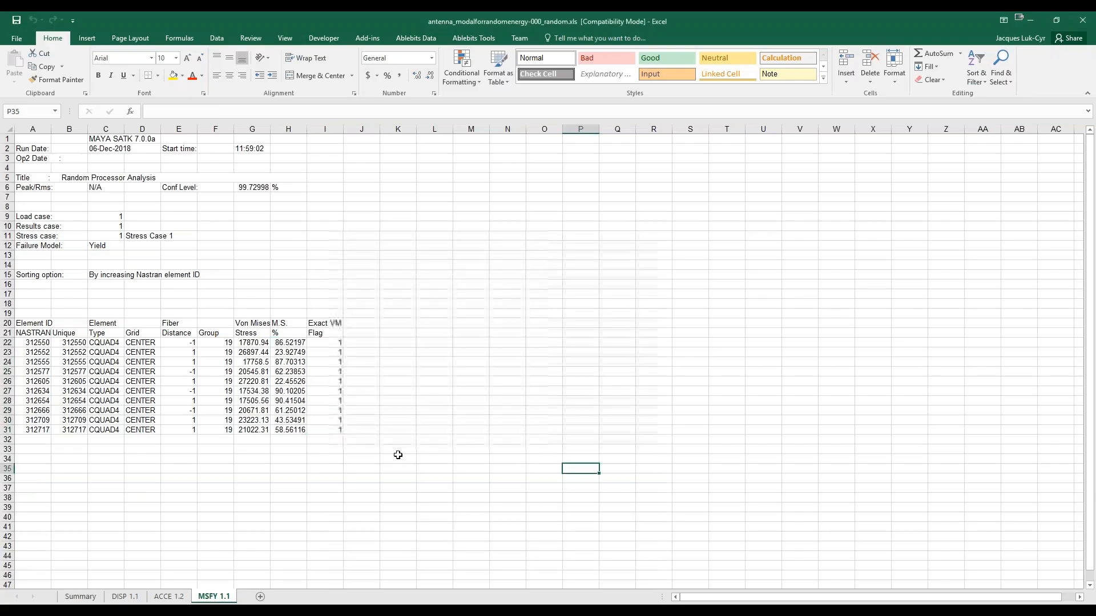
- Examine the element rows on the MSFY 1.1 sheet in Excel, highlighting the margin of safety and Von Mises stress columns
{"action": "left_click_drag", "start_coordinate": [290, 430], "coordinate": [20, 342]}
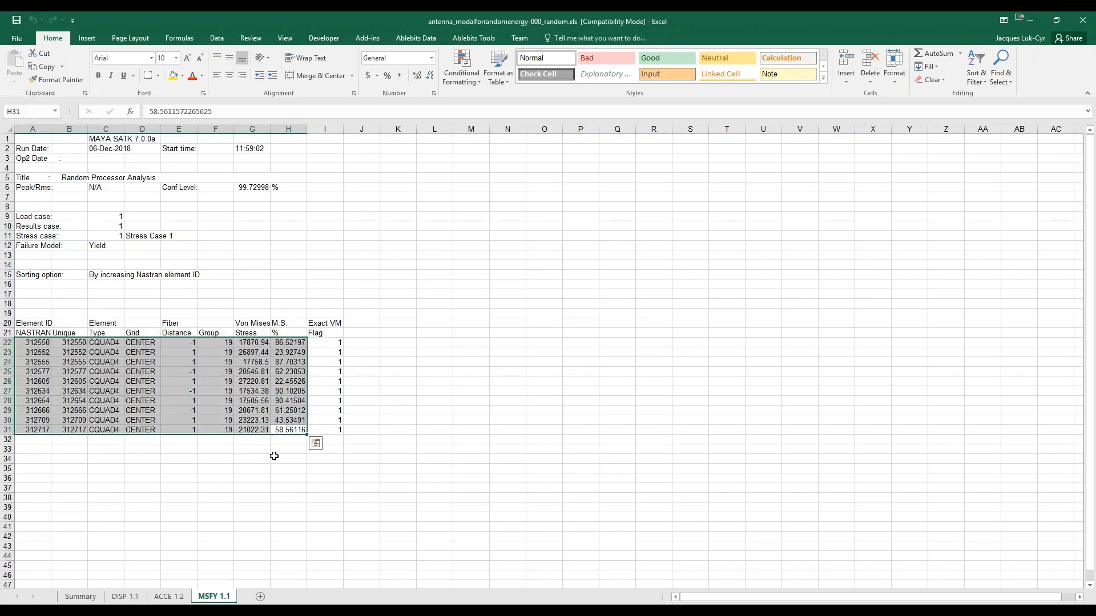
{"action": "left_click", "coordinate": [421, 400]}
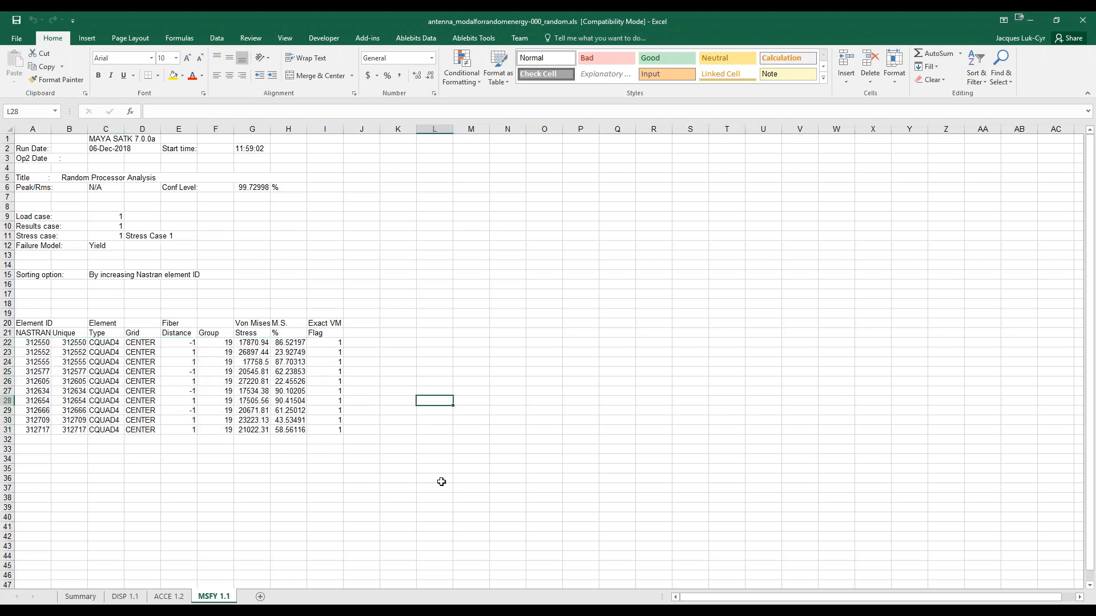
{"action": "left_click_drag", "start_coordinate": [288, 349], "coordinate": [292, 432]}
{"action": "left_click", "coordinate": [300, 508]}
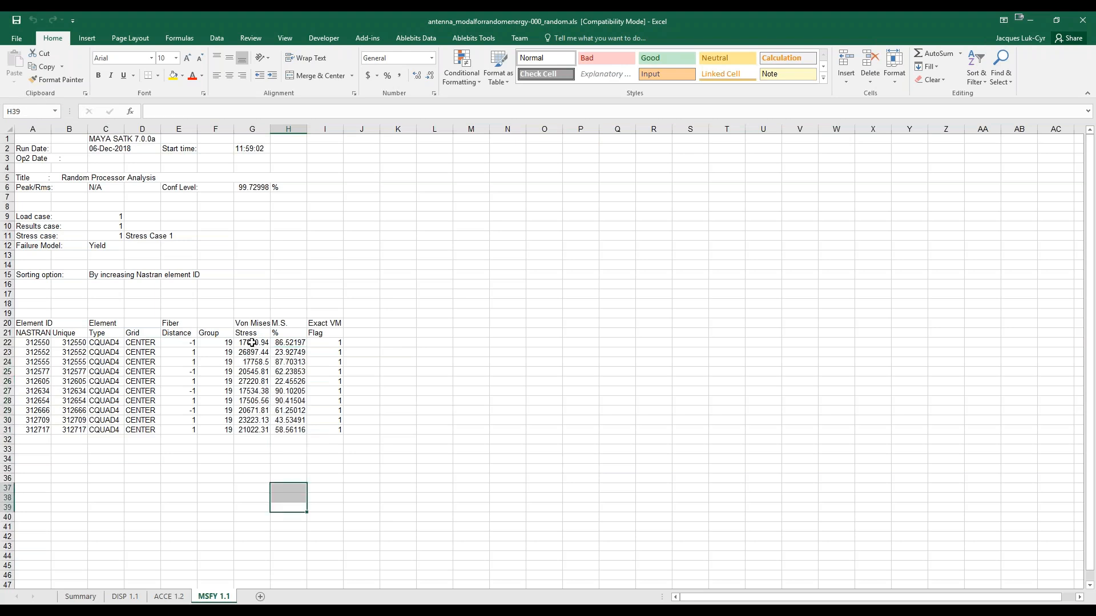
{"action": "left_click_drag", "start_coordinate": [252, 342], "coordinate": [256, 432]}
{"action": "left_click", "coordinate": [422, 458]}
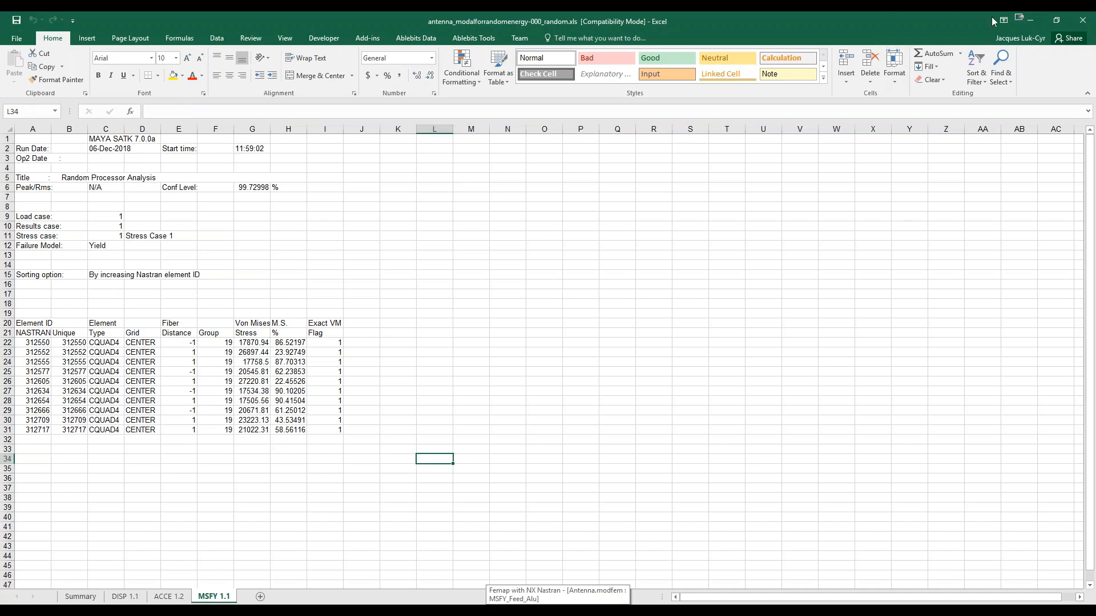
- Close the Excel results workbook and the antenna_modalforrandomenergy-000_random.inp file in Notepad++
{"action": "left_click", "coordinate": [1083, 20]}
{"action": "left_click", "coordinate": [548, 328]}
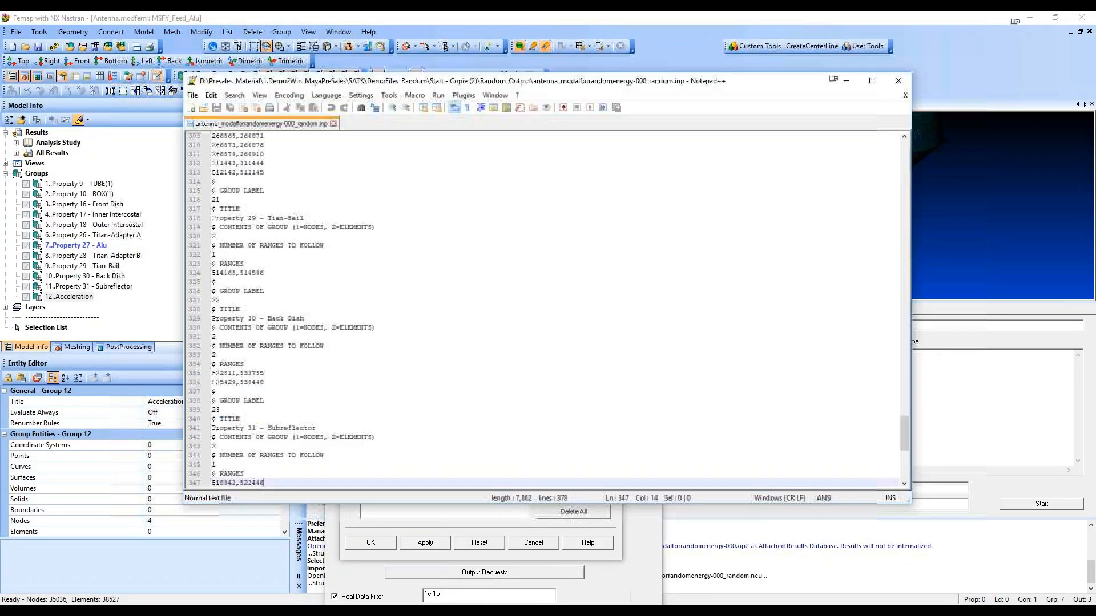
{"action": "left_click", "coordinate": [899, 80]}
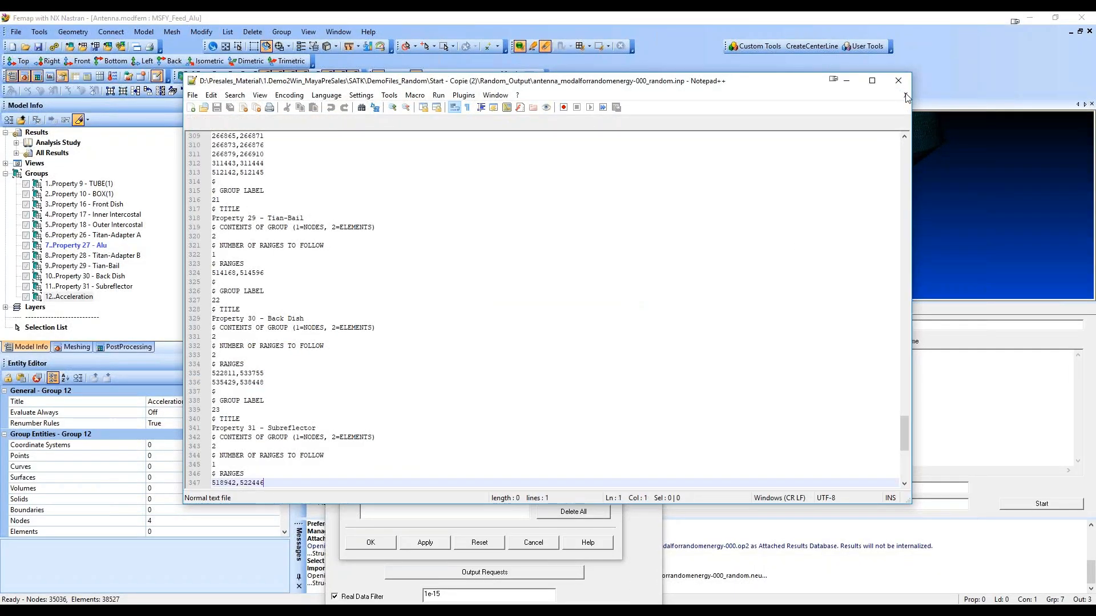
- Cancel the margins of safety and SA Random Processor Tool dialogs in Femap, and collapse the MAYA SA Toolkit pane
{"action": "left_click", "coordinate": [539, 546]}
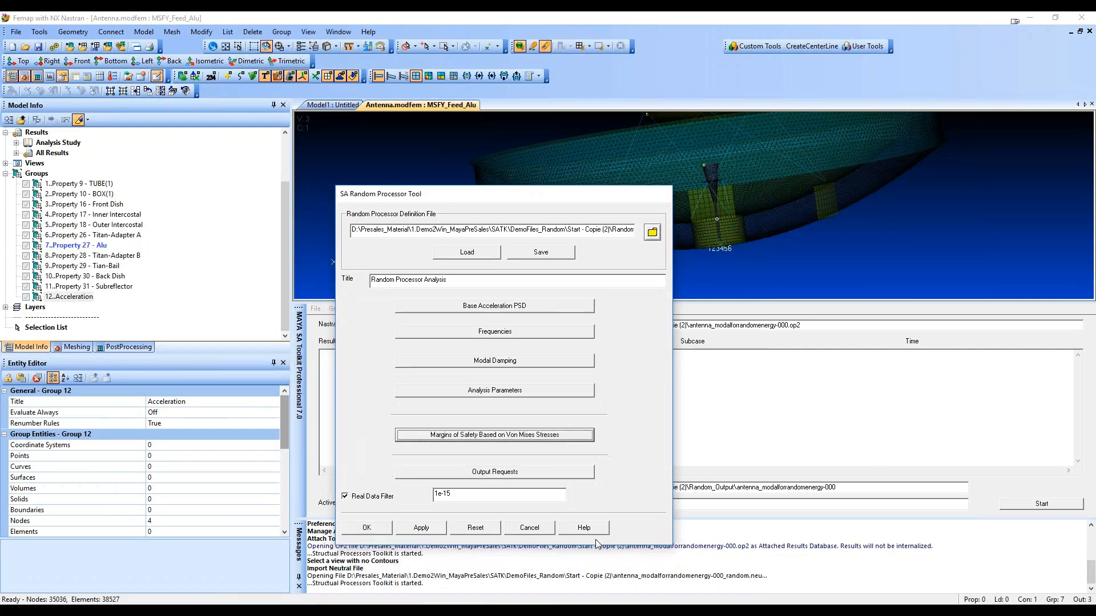
{"action": "left_click", "coordinate": [529, 525]}
{"action": "left_click", "coordinate": [319, 310]}
{"action": "double_click", "coordinate": [298, 312]}
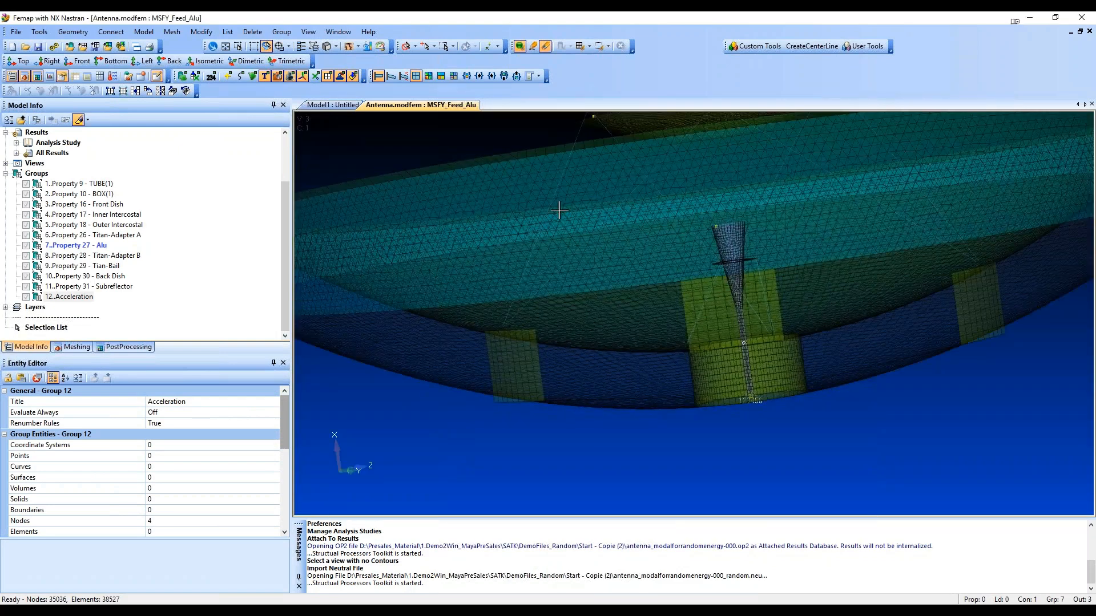
- Import the Femap neutral file antenna_modalforrandomenergy-000_random.neu from the Random_Output folder with the default read options
{"action": "key", "text": "alt"}
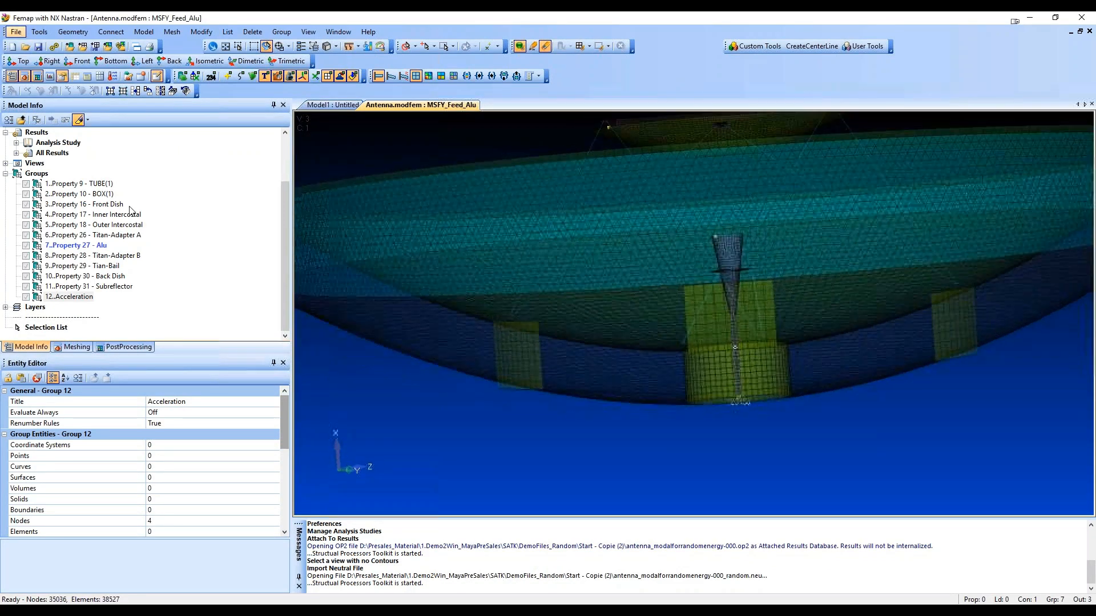
{"action": "left_click", "coordinate": [16, 32]}
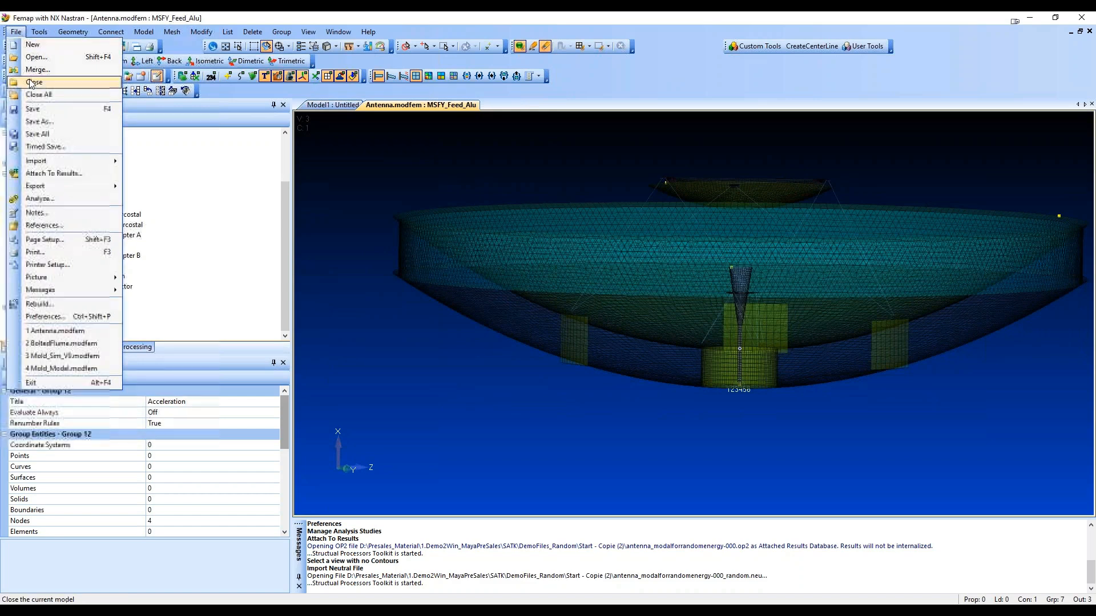
{"action": "mouse_move", "coordinate": [36, 161]}
{"action": "left_click", "coordinate": [172, 198]}
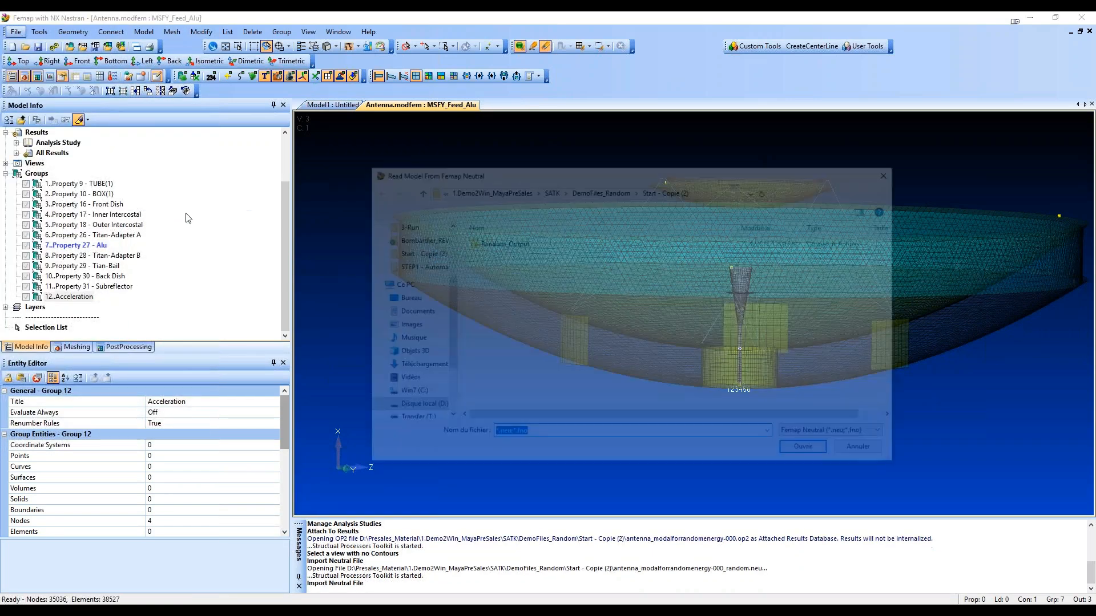
{"action": "double_click", "coordinate": [366, 227]}
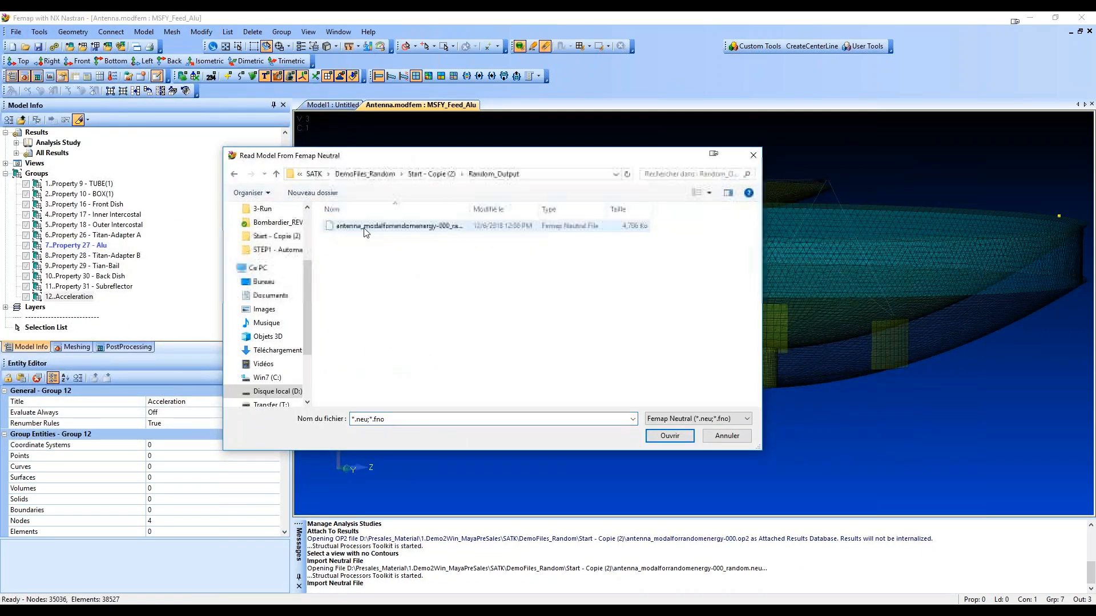
{"action": "left_click", "coordinate": [437, 228]}
{"action": "left_click_drag", "start_coordinate": [470, 209], "coordinate": [624, 209]}
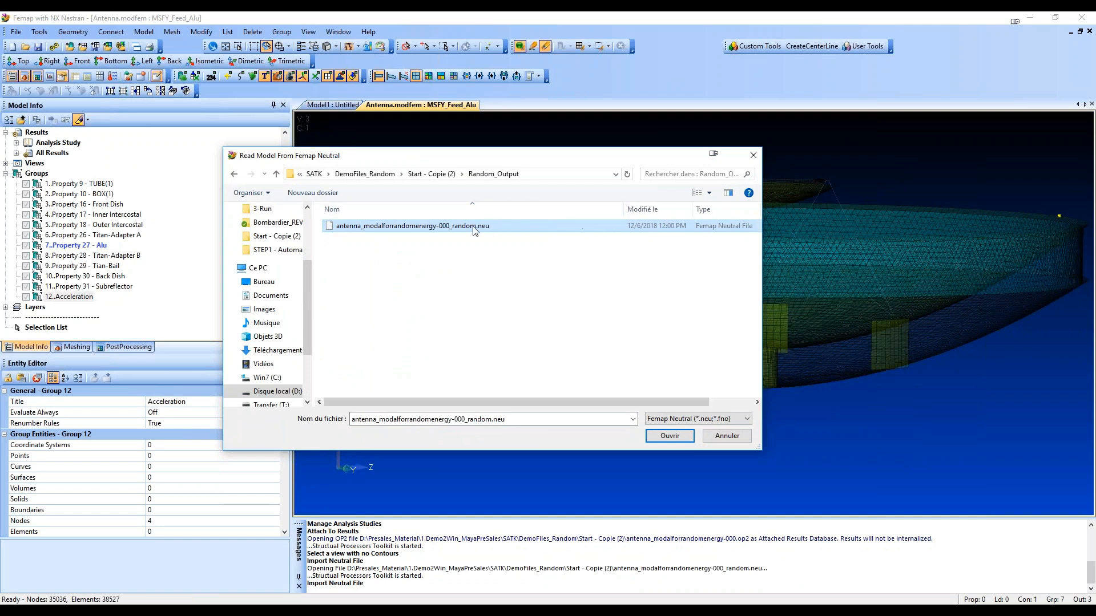
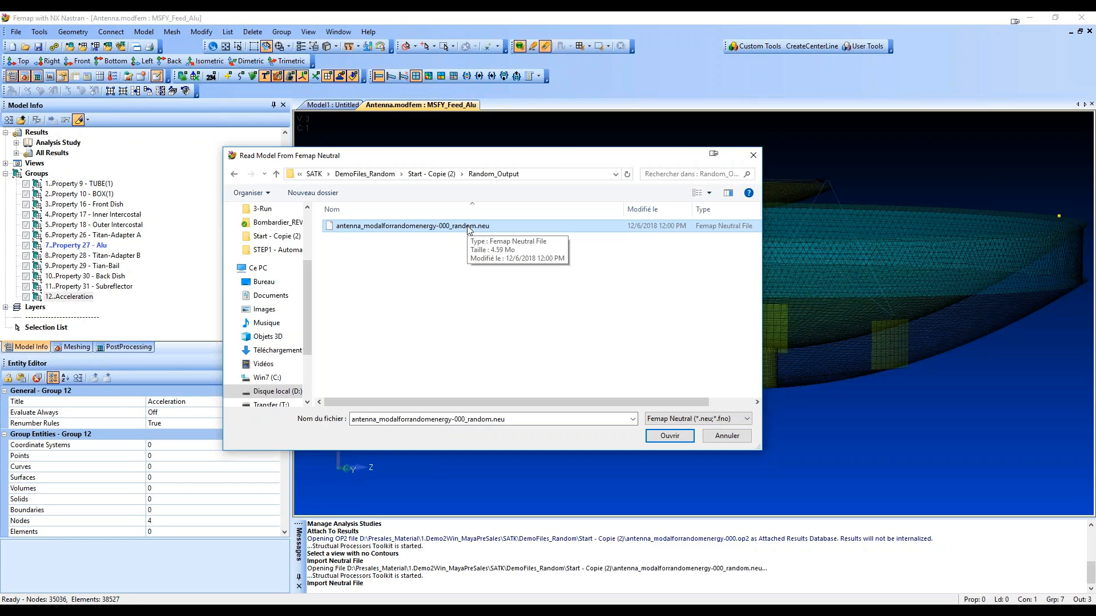
{"action": "left_click", "coordinate": [670, 436]}
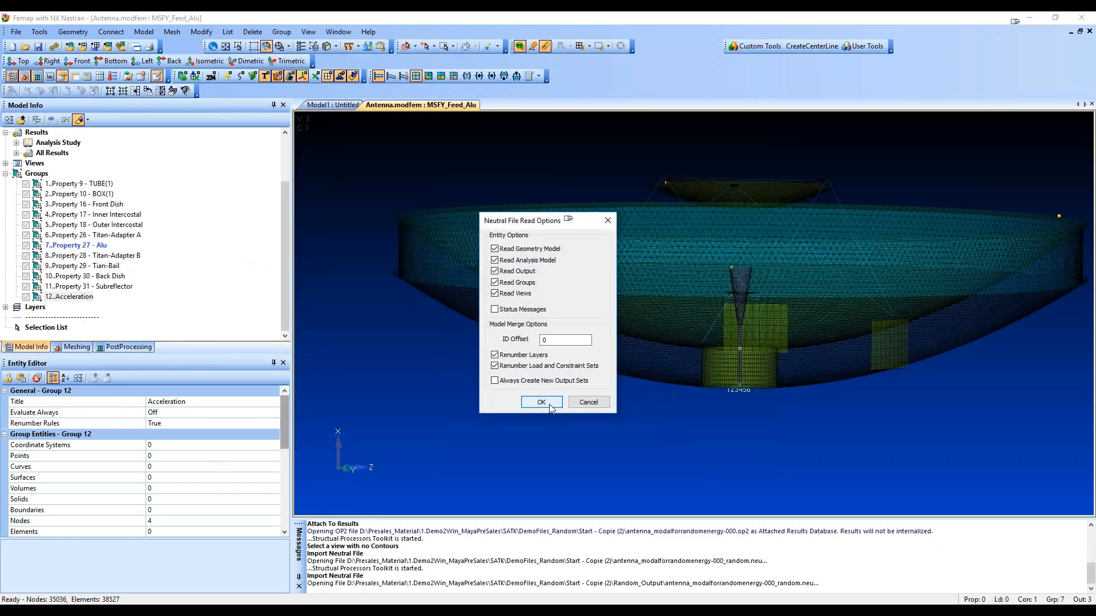
{"action": "left_click", "coordinate": [549, 406]}
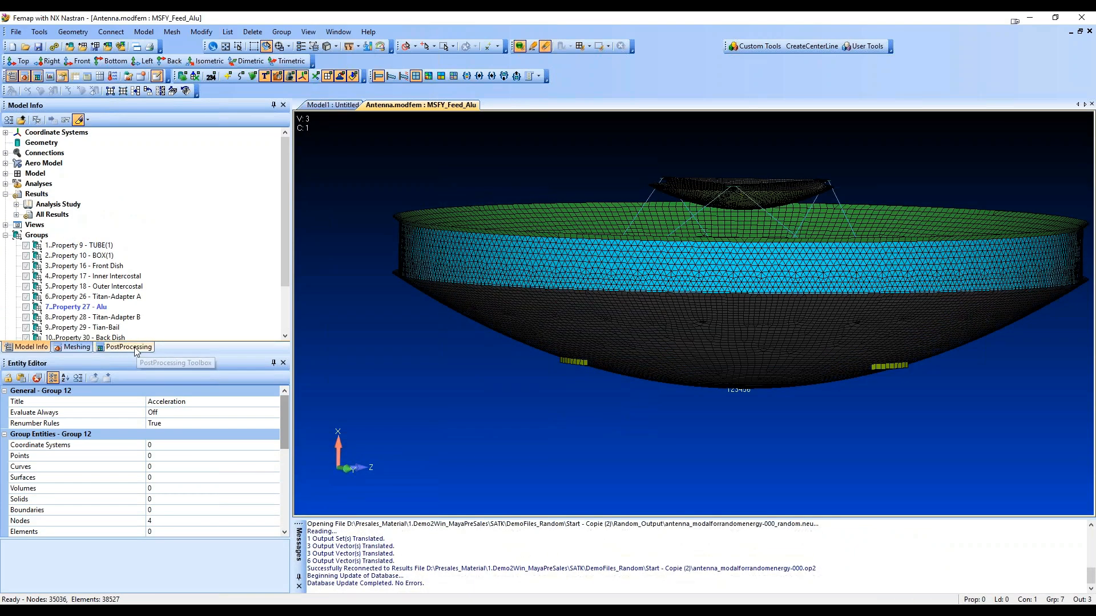
- Set the post-processing contour style to Contour for the antenna model
{"action": "left_click", "coordinate": [133, 348]}
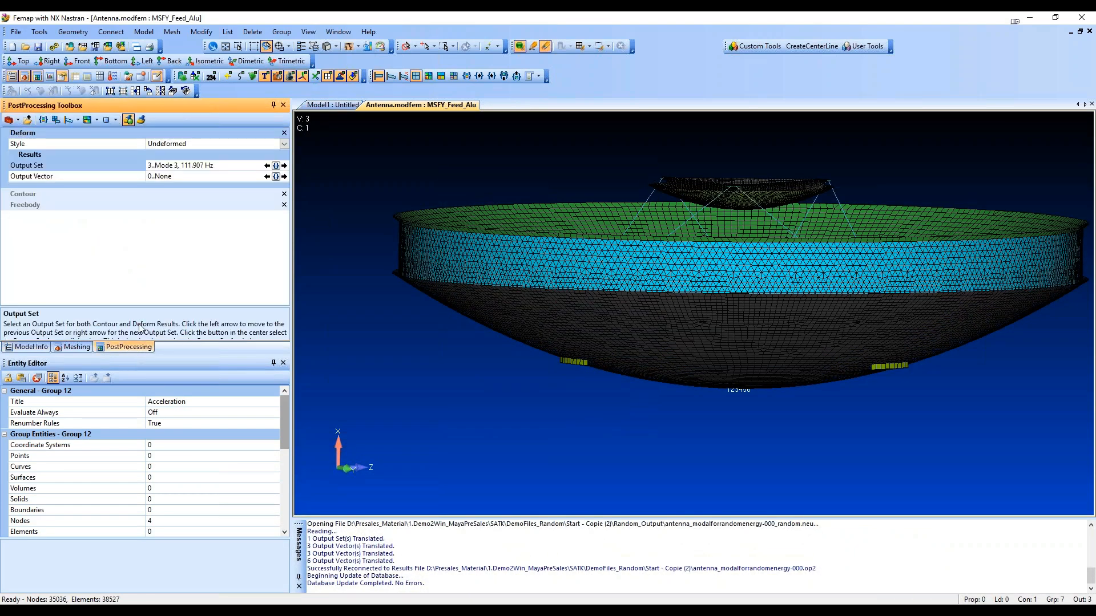
{"action": "left_click", "coordinate": [23, 194]}
{"action": "left_click", "coordinate": [283, 155]}
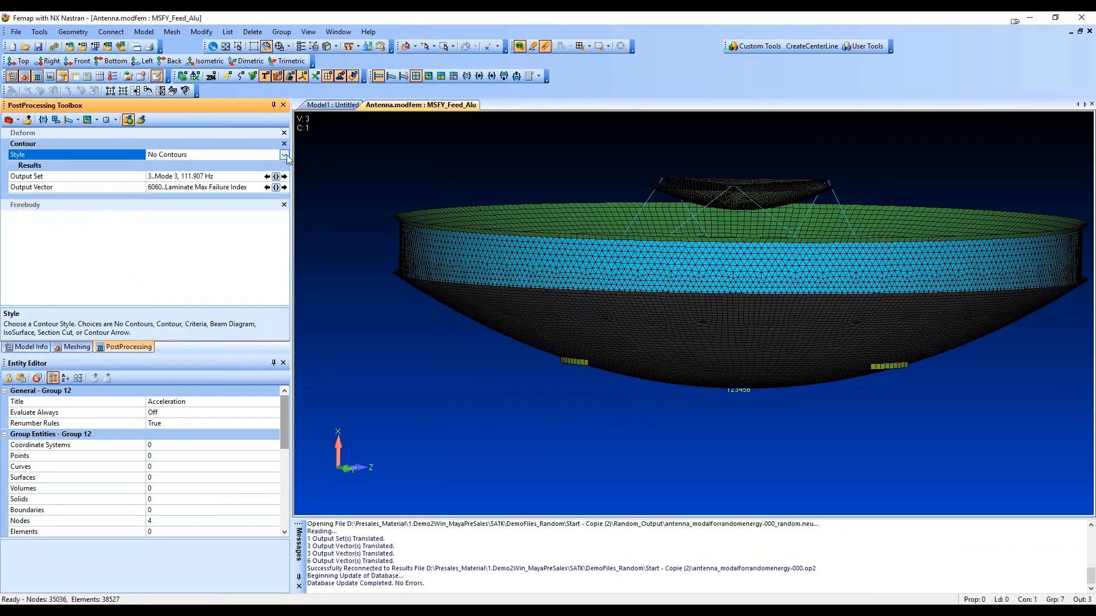
{"action": "left_click", "coordinate": [275, 188]}
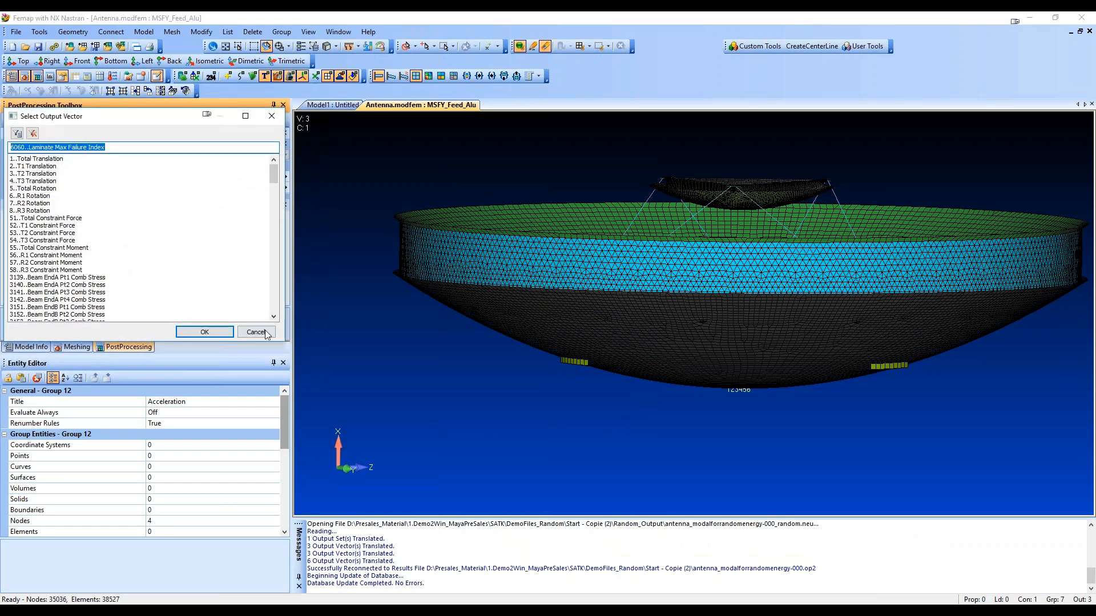
{"action": "left_click", "coordinate": [256, 332]}
{"action": "left_click", "coordinate": [284, 155]}
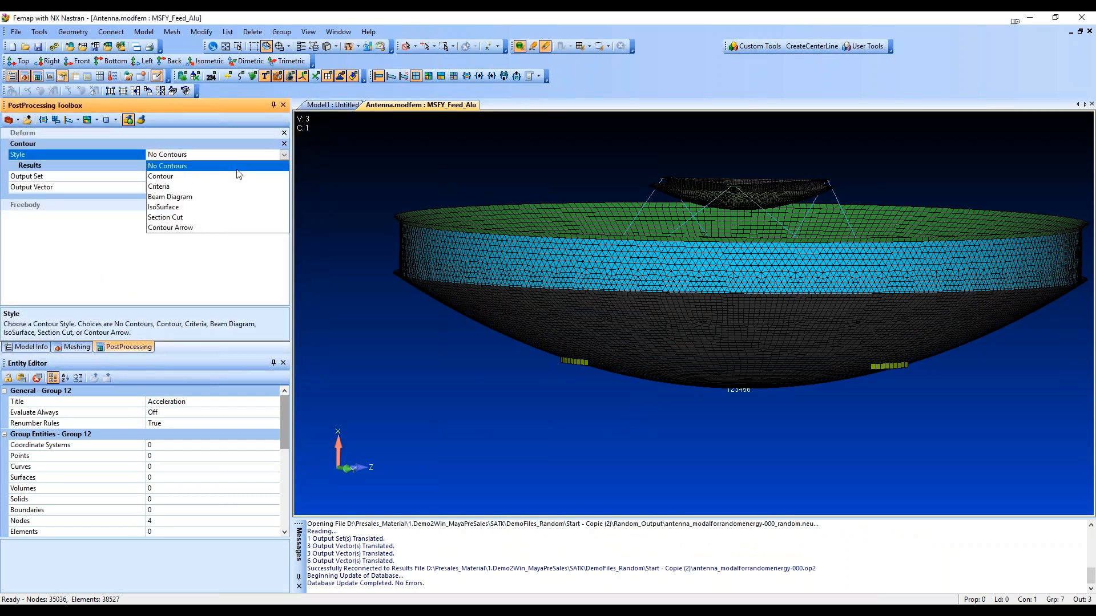
{"action": "left_click", "coordinate": [175, 178]}
- Select 1..LC 1 Peak Values as the output set for the contour
{"action": "left_click", "coordinate": [265, 176]}
{"action": "left_click", "coordinate": [275, 177]}
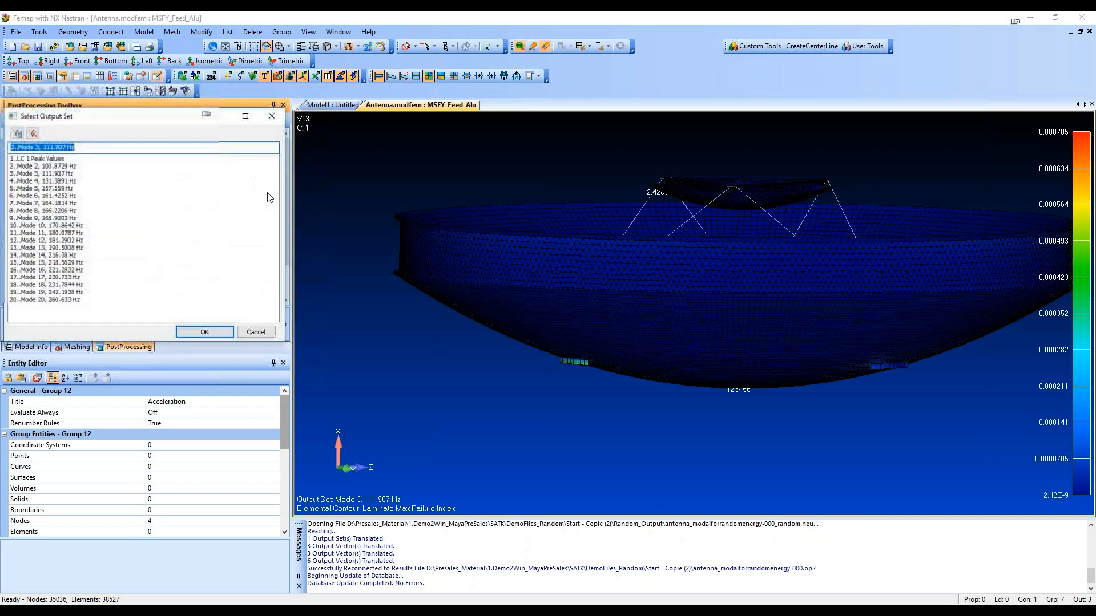
{"action": "left_click", "coordinate": [47, 160]}
{"action": "left_click_drag", "start_coordinate": [105, 122], "coordinate": [149, 198]}
{"action": "left_click", "coordinate": [231, 407]}
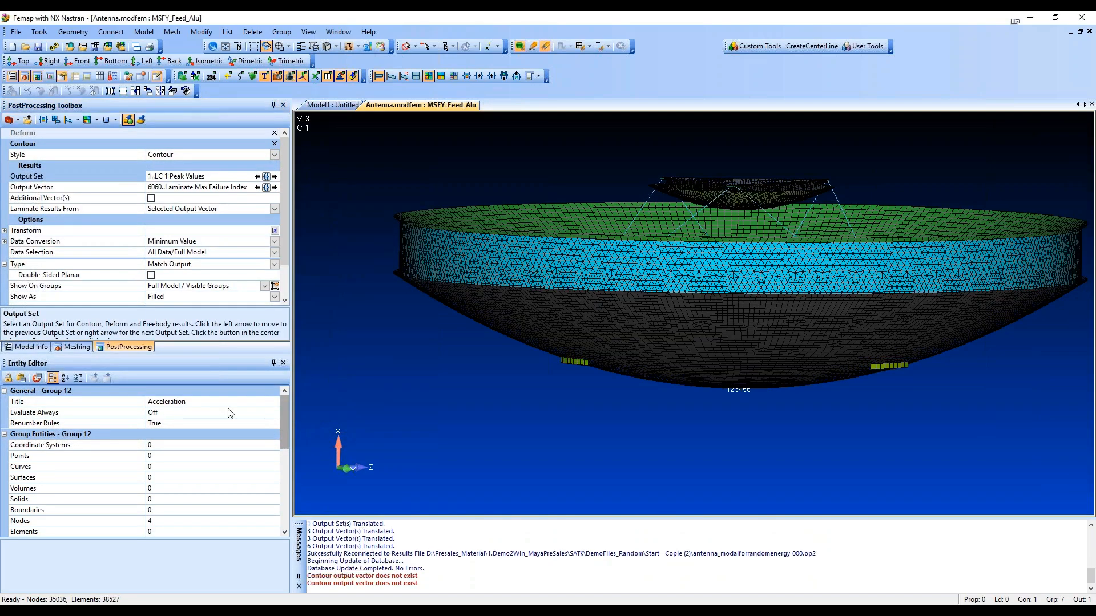
- Contour the 4..RC2 T1 Acceleration output vector on the antenna
{"action": "left_click", "coordinate": [266, 187]}
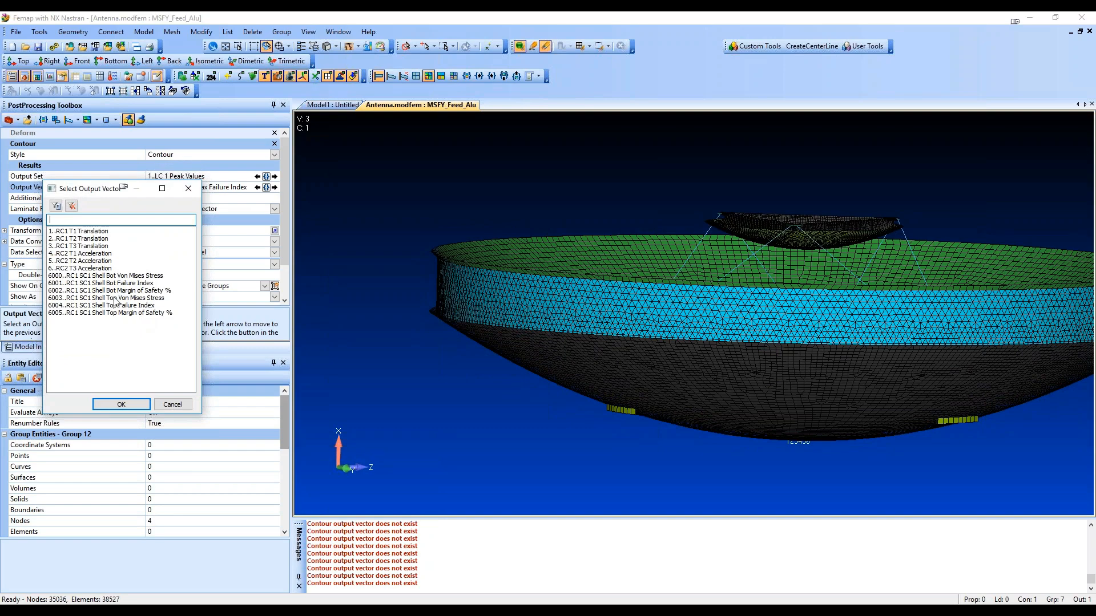
{"action": "left_click", "coordinate": [103, 254]}
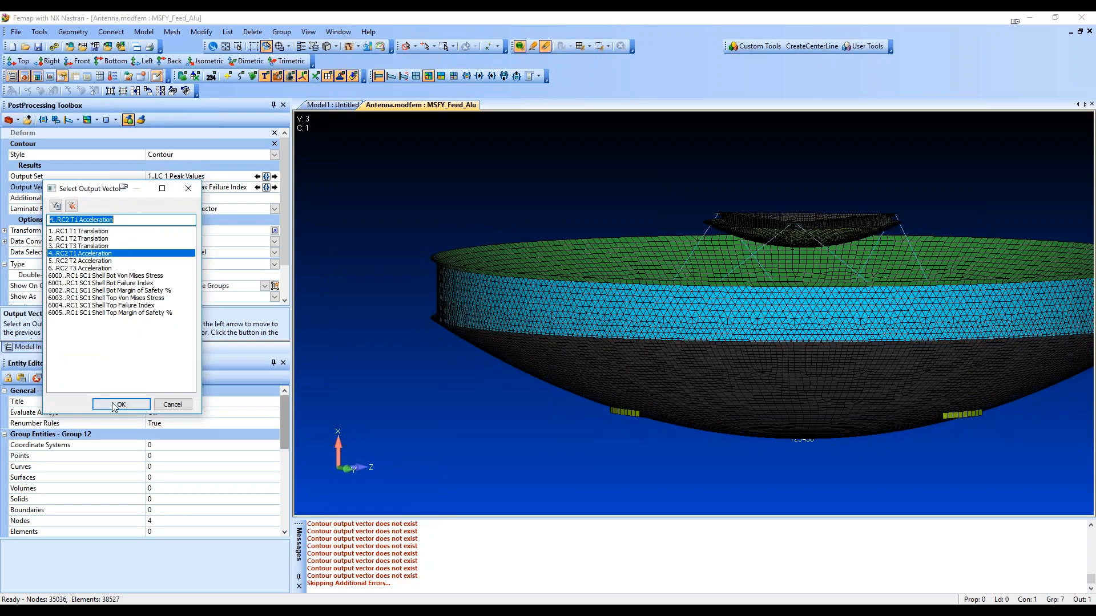
{"action": "left_click", "coordinate": [118, 403]}
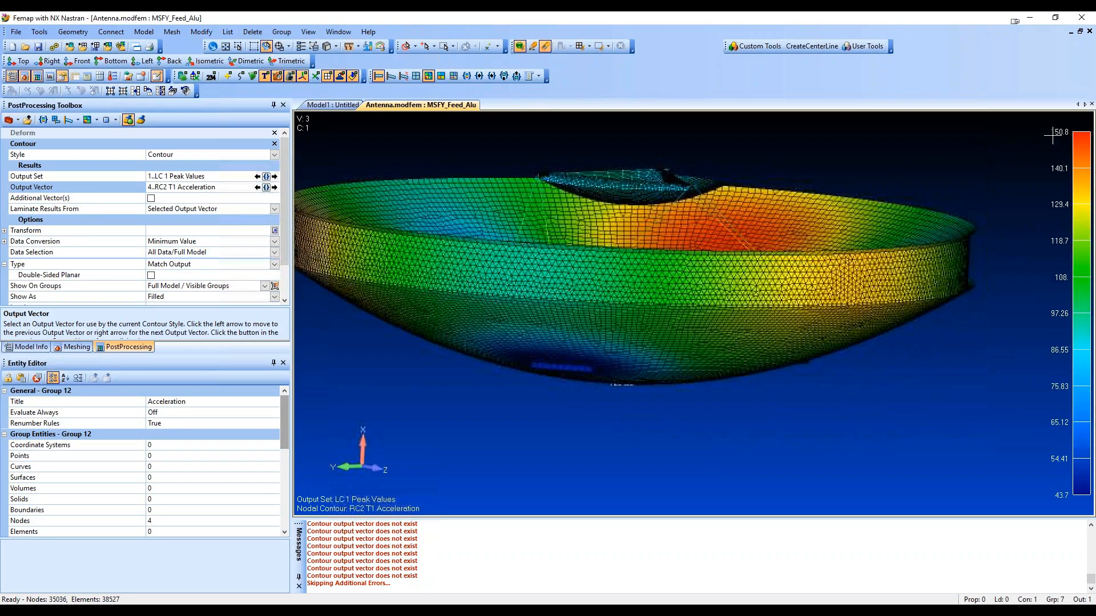
- Advance the contour through the following output vectors to 6005..RC1 SC1 Shell Top Margin of Safety %, inspecting the antenna from several angles
{"action": "left_click", "coordinate": [274, 187]}
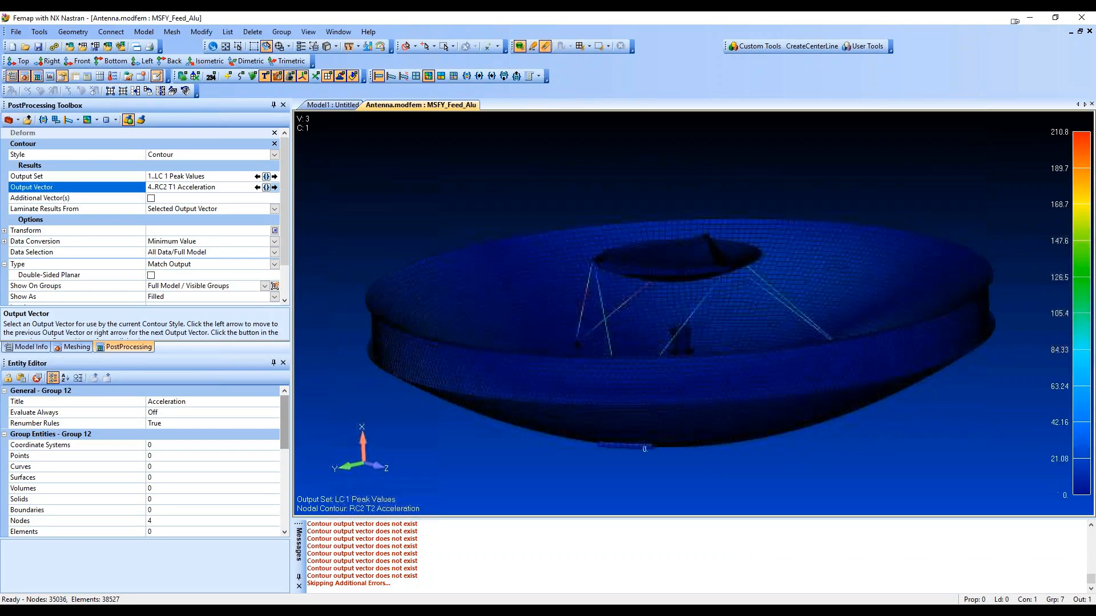
{"action": "left_click", "coordinate": [275, 187]}
{"action": "left_click", "coordinate": [275, 188]}
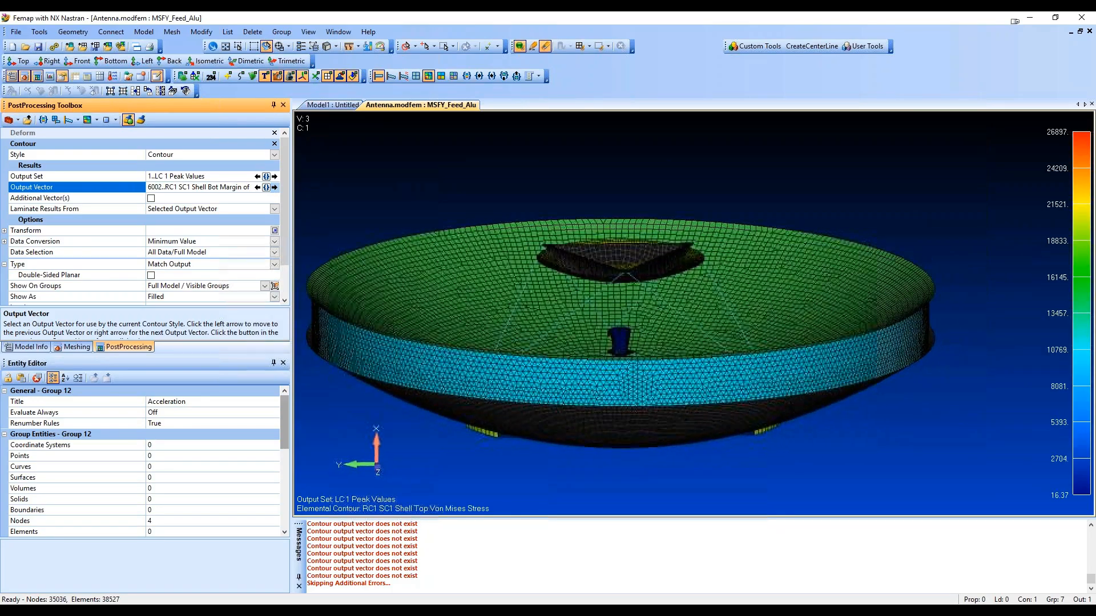
{"action": "left_click", "coordinate": [275, 187]}
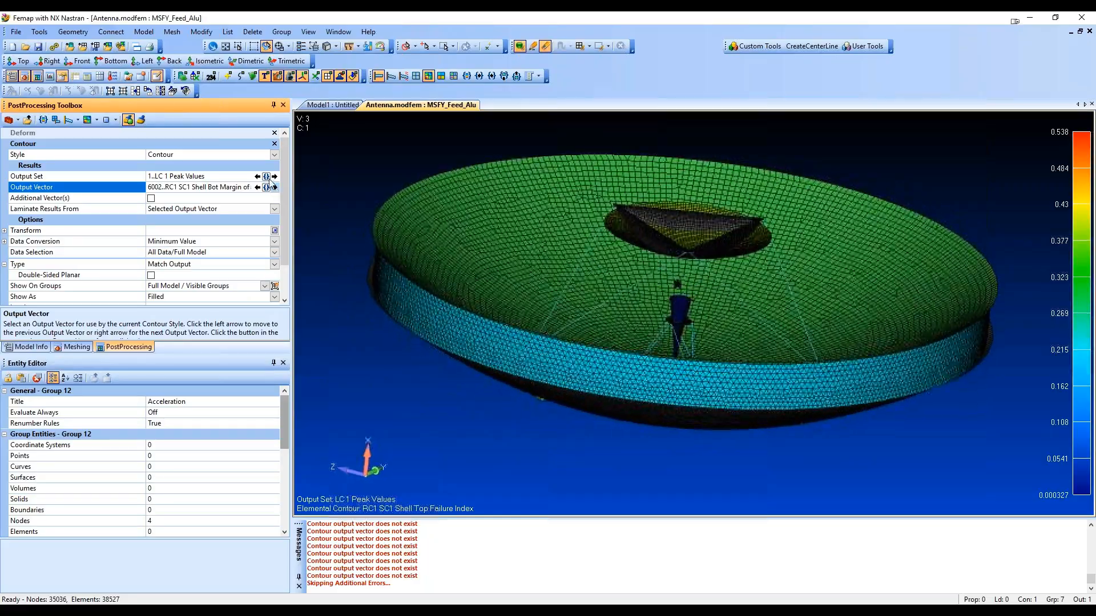
{"action": "left_click", "coordinate": [276, 188]}
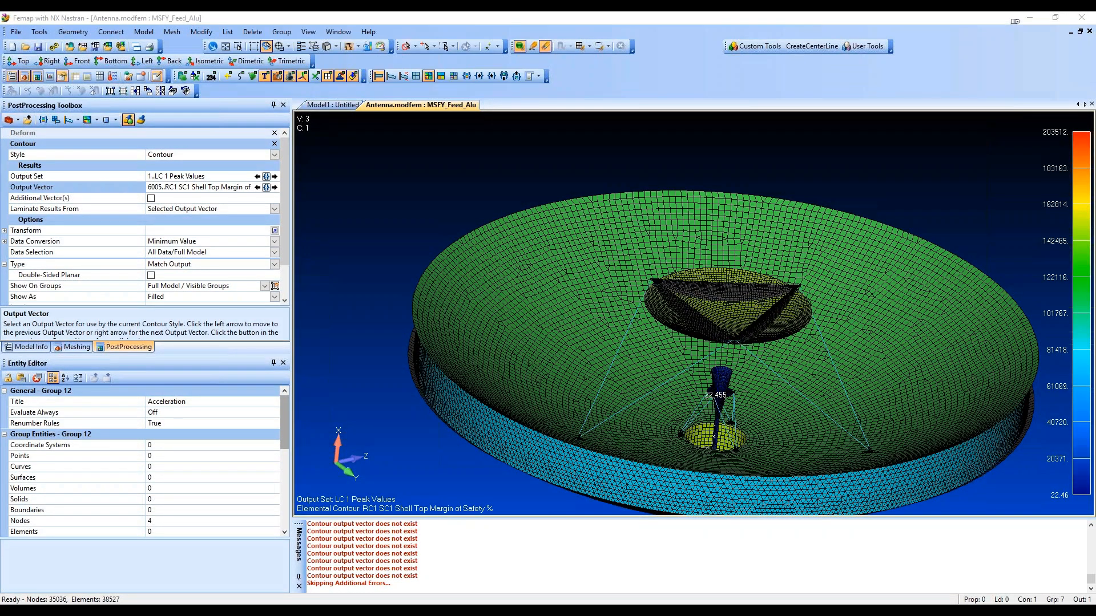
- Switch to File Explorer and review the analysis files in the Start - Copie (2) folder
{"action": "key", "text": "alt+Tab"}
{"action": "left_click", "coordinate": [463, 118]}
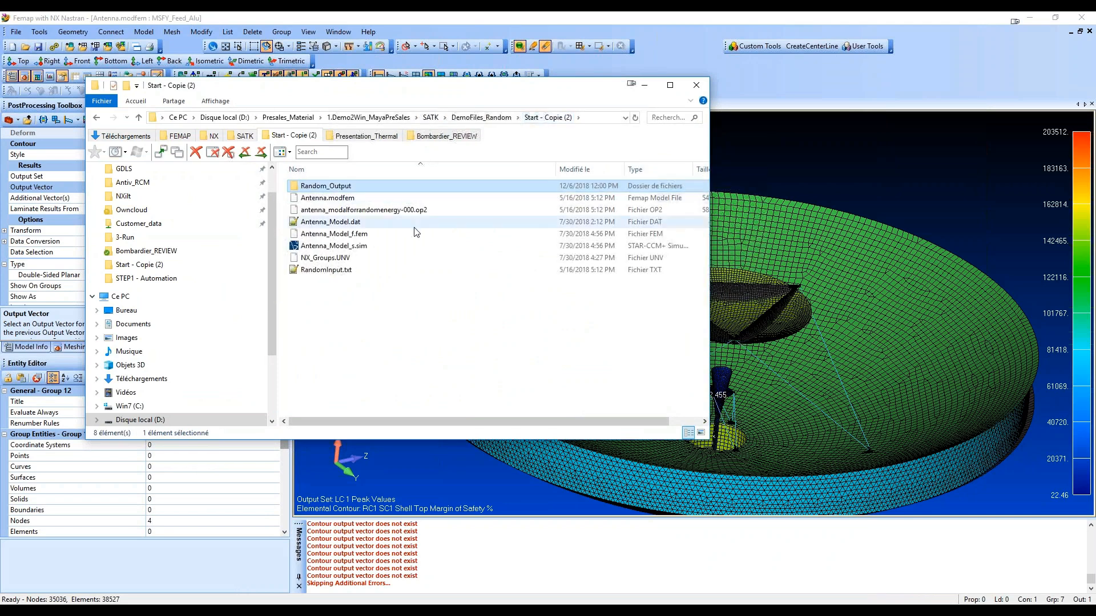
{"action": "left_click_drag", "start_coordinate": [384, 329], "coordinate": [474, 368]}
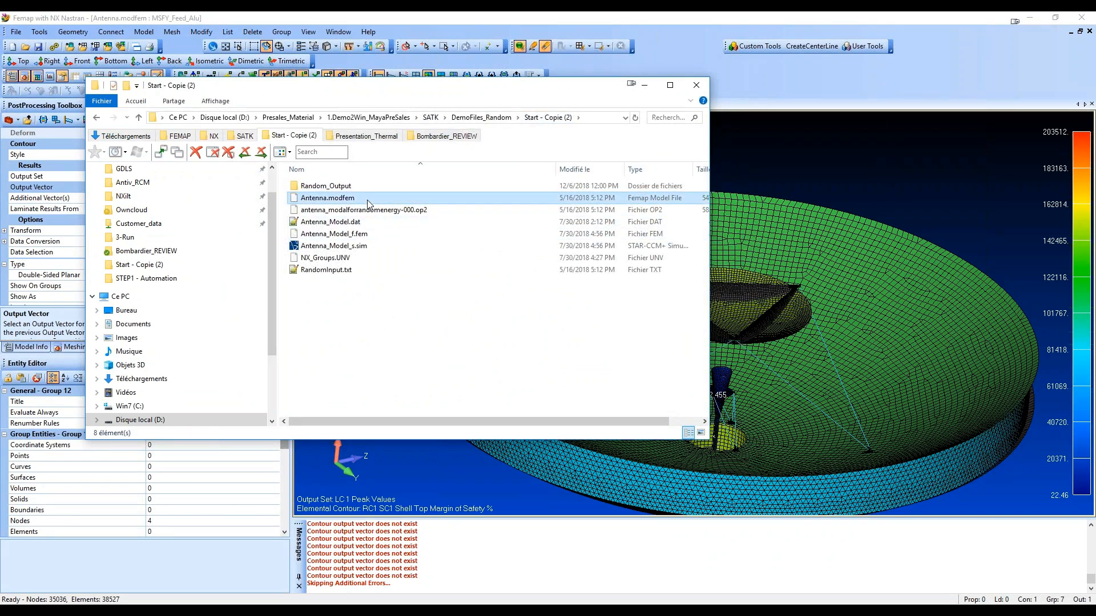
{"action": "left_click", "coordinate": [368, 210]}
{"action": "left_click", "coordinate": [393, 365]}
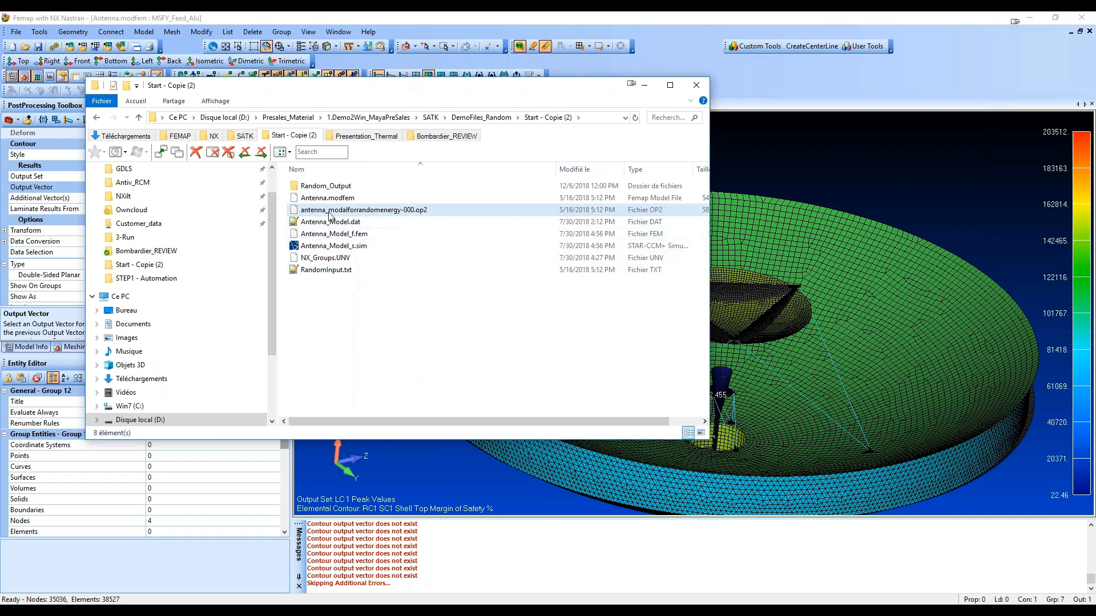
- Open the Random_Output folder, enlarge the window to review all generated files, and return to Femap
{"action": "left_click", "coordinate": [347, 188]}
{"action": "double_click", "coordinate": [346, 188]}
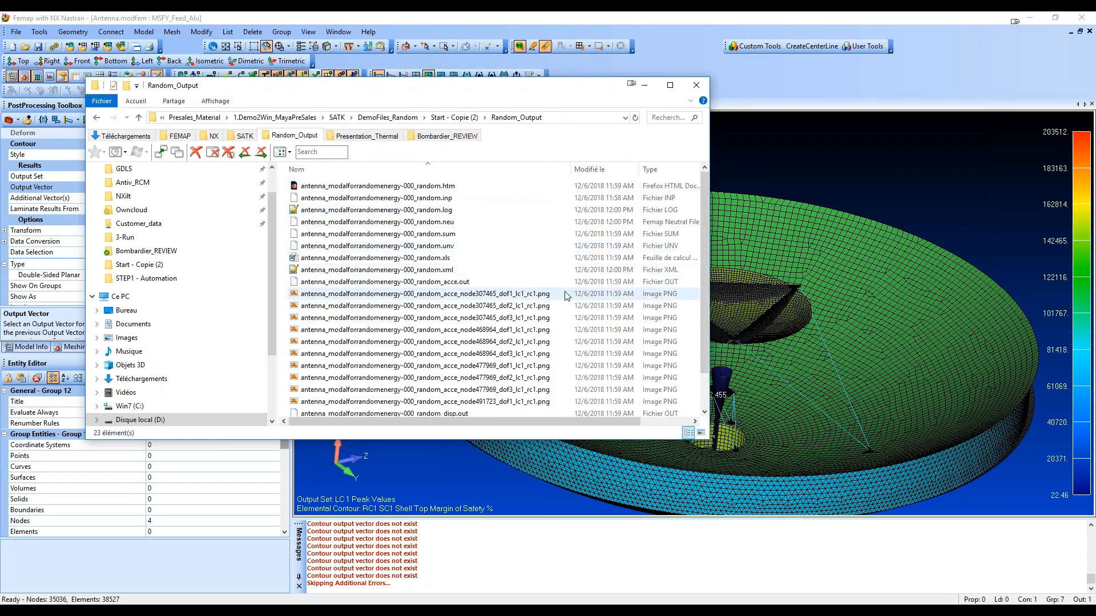
{"action": "left_click_drag", "start_coordinate": [491, 439], "coordinate": [501, 531]}
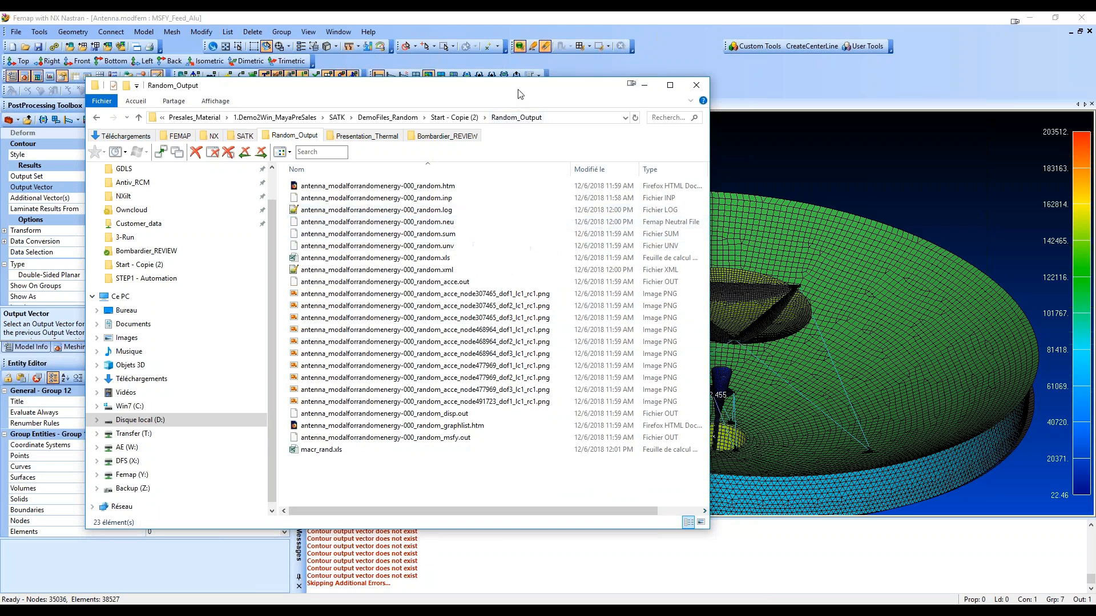
{"action": "left_click_drag", "start_coordinate": [518, 89], "coordinate": [726, 125]}
{"action": "left_click", "coordinate": [717, 89]}
- Expand the MAYA SA Toolkit pane and load the Nastran results file antenna_modalforrandomenergy-000.op2
{"action": "middle_click_drag", "start_coordinate": [572, 245], "coordinate": [574, 246]}
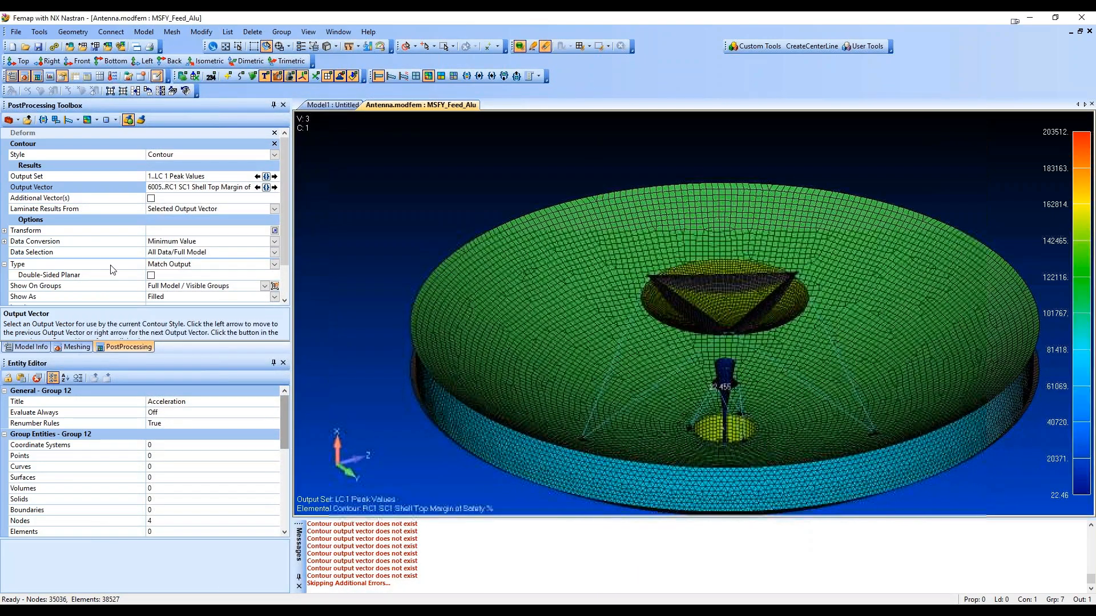
{"action": "scroll", "coordinate": [117, 273], "scroll_direction": "down", "scroll_amount": 3}
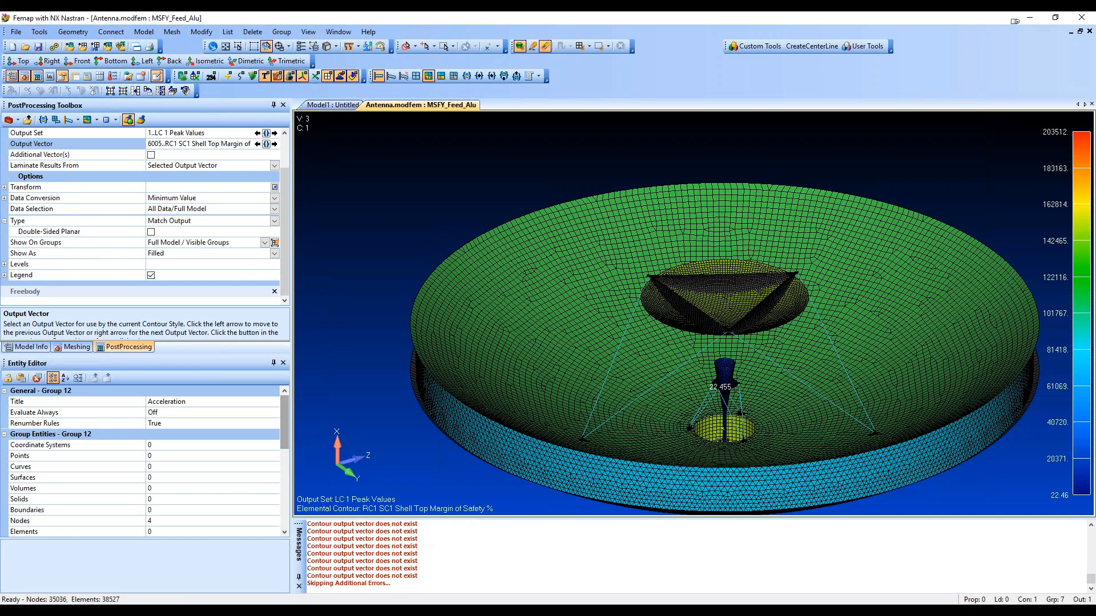
{"action": "left_click_drag", "start_coordinate": [1091, 225], "coordinate": [697, 329]}
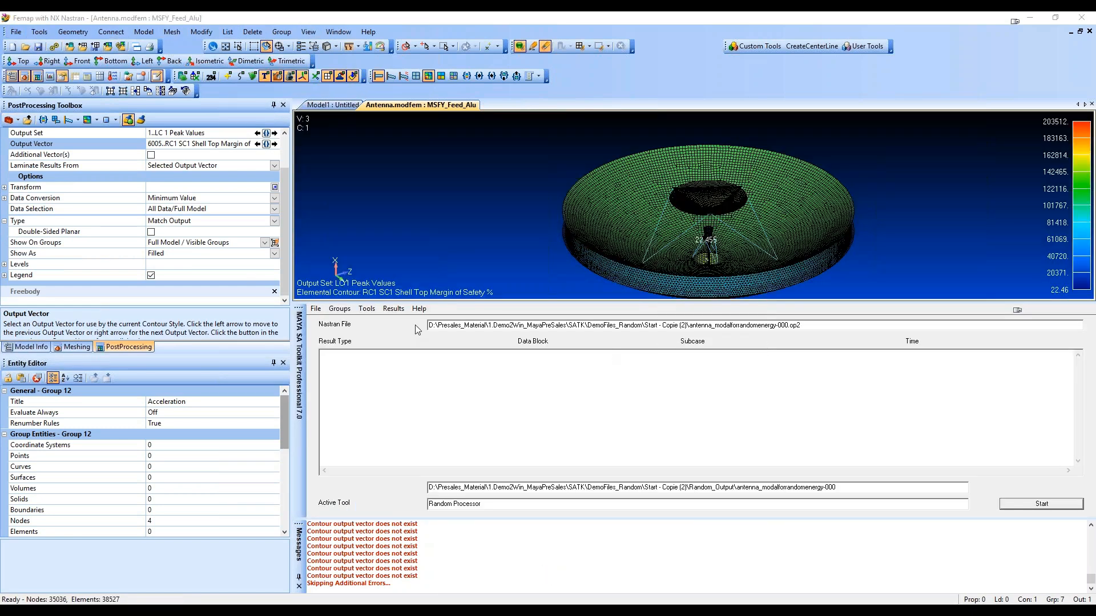
{"action": "left_click", "coordinate": [367, 309]}
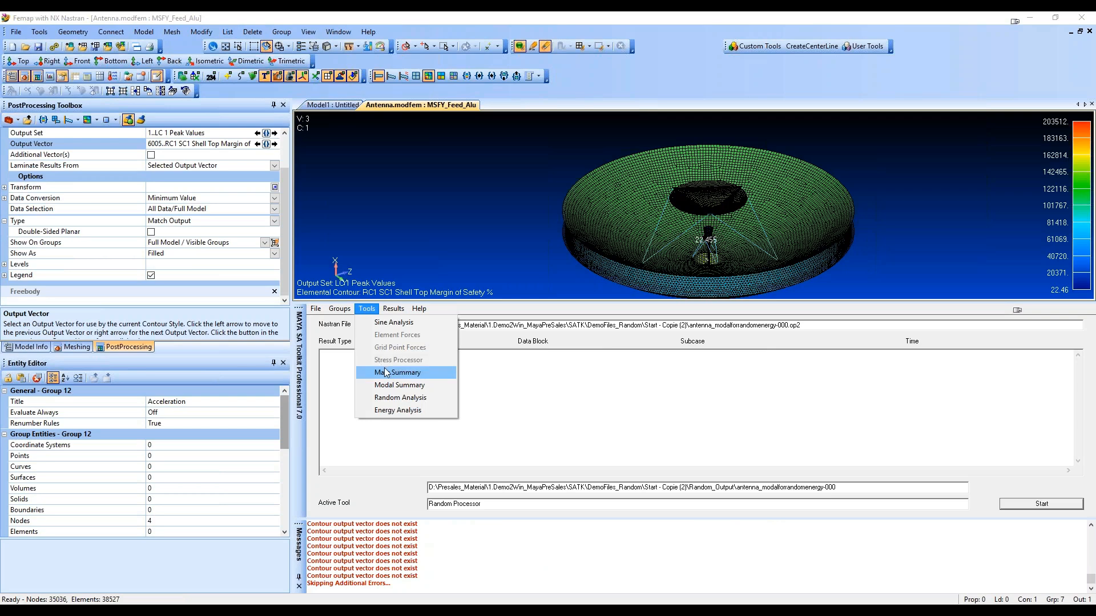
{"action": "left_click", "coordinate": [316, 309]}
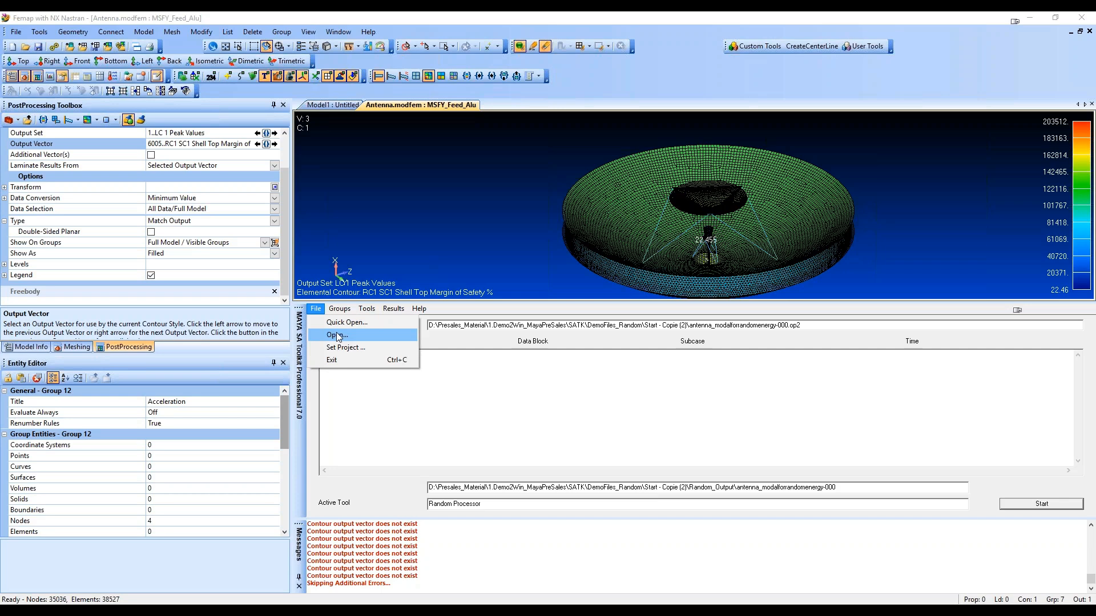
{"action": "left_click", "coordinate": [338, 335]}
{"action": "left_click", "coordinate": [574, 359]}
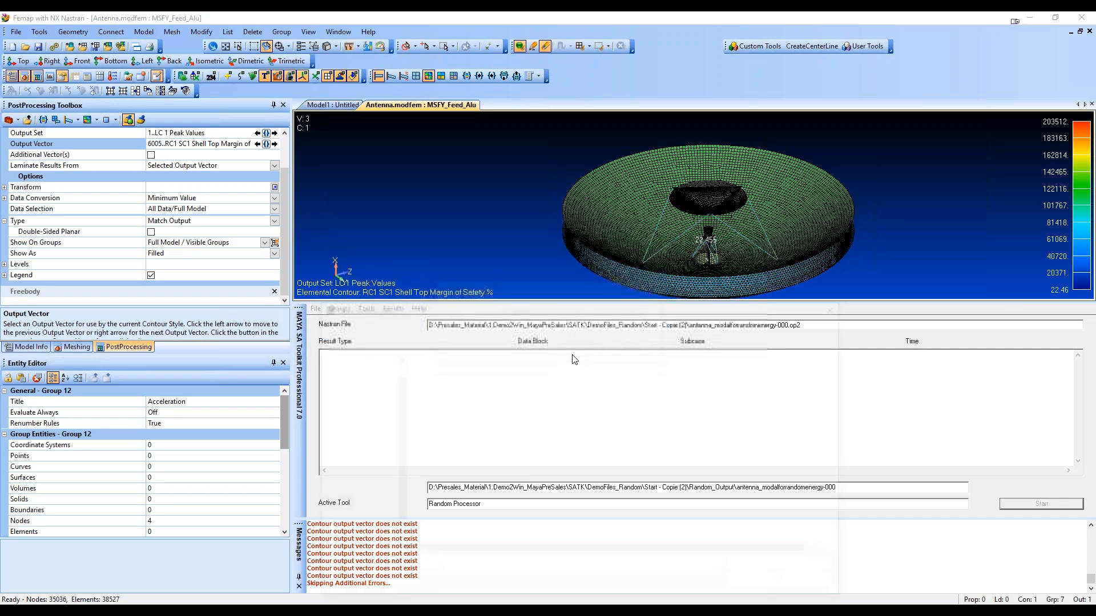
{"action": "left_click", "coordinate": [489, 389]}
{"action": "left_click", "coordinate": [752, 582]}
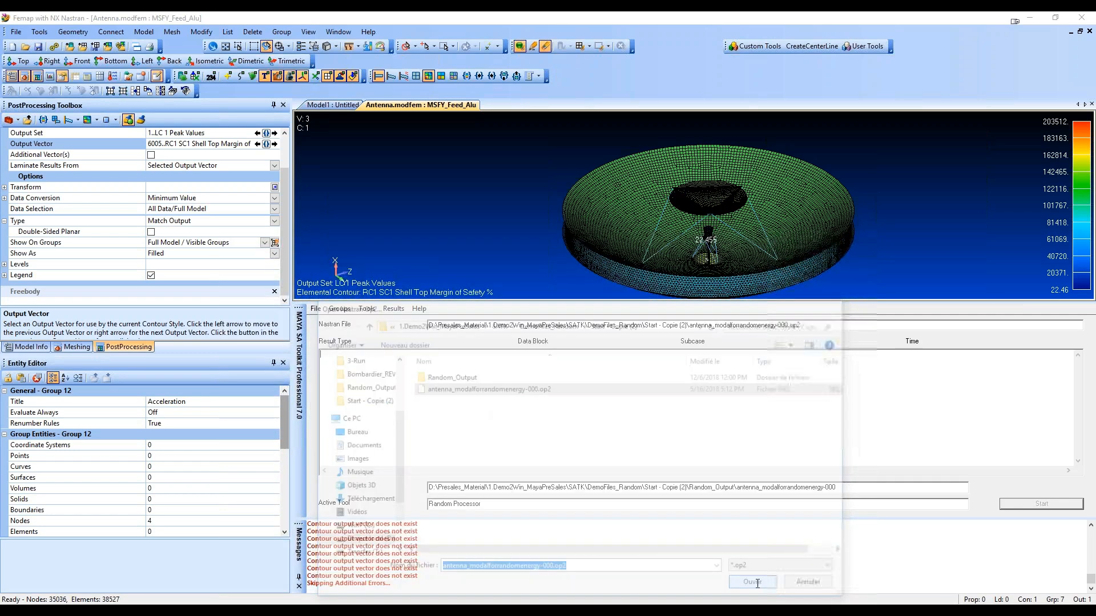
{"action": "left_click", "coordinate": [367, 309]}
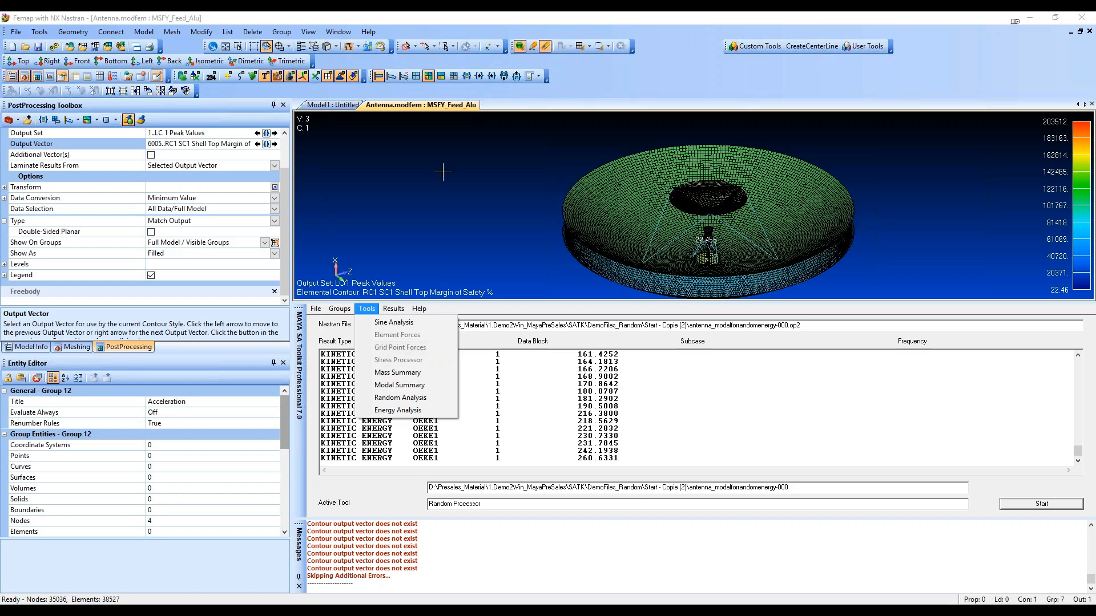
{"action": "left_click", "coordinate": [633, 92]}
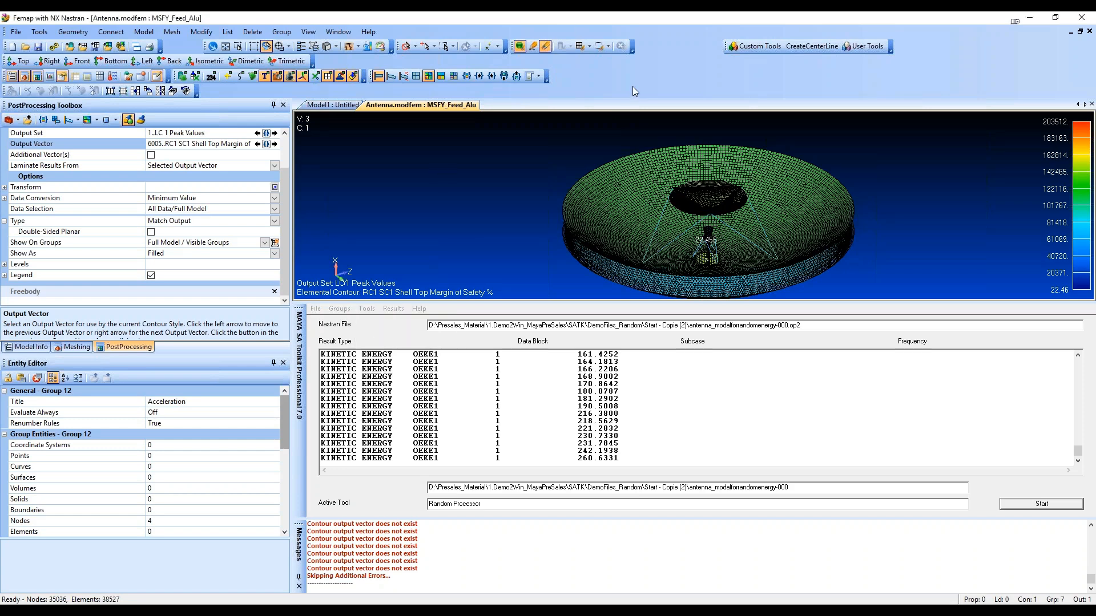